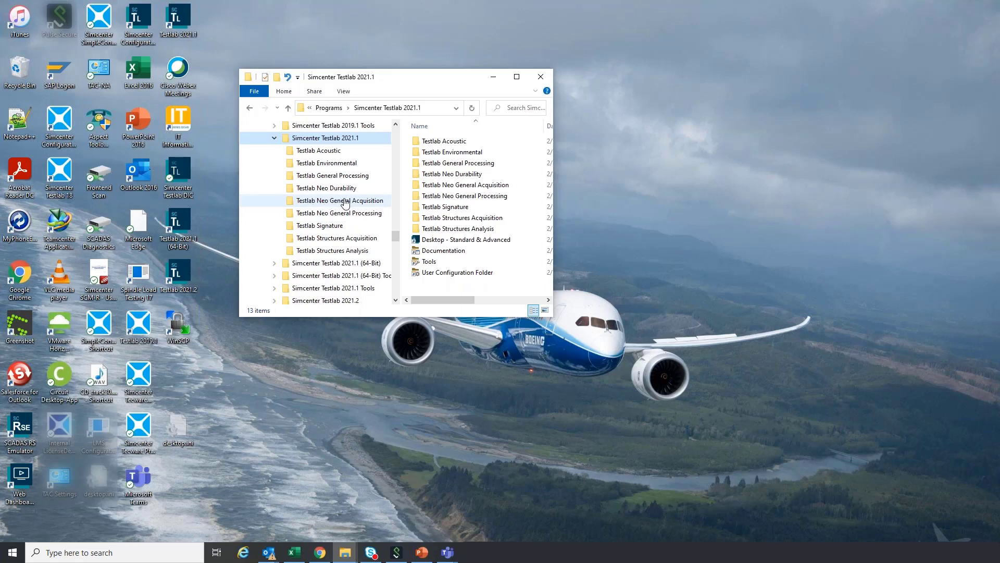
Step: Launch Time Data Acquisition from the Testlab Neo General Acquisition folder of Simcenter Testlab 2021.1 and reposition its window
left_click(345, 203)
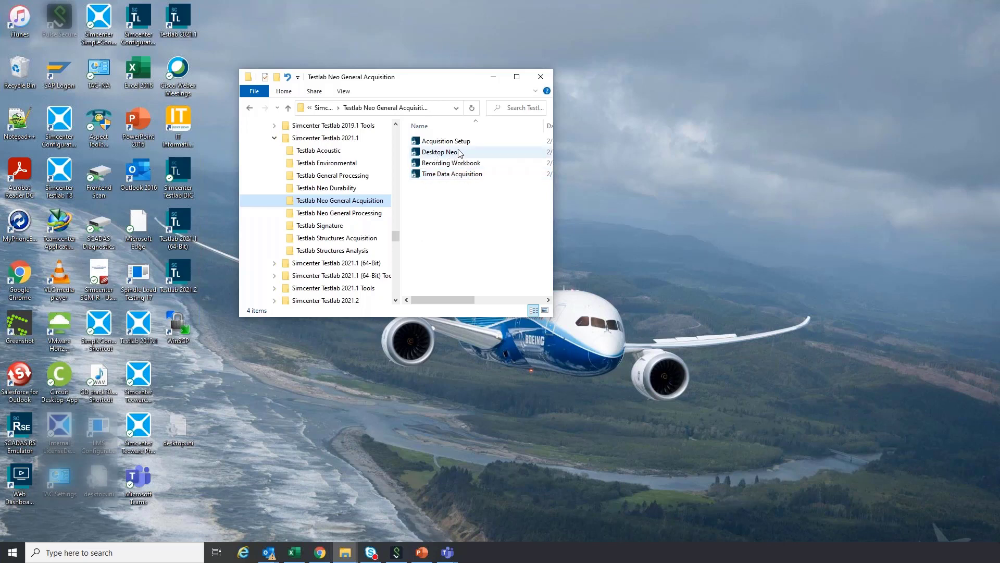
left_click(456, 176)
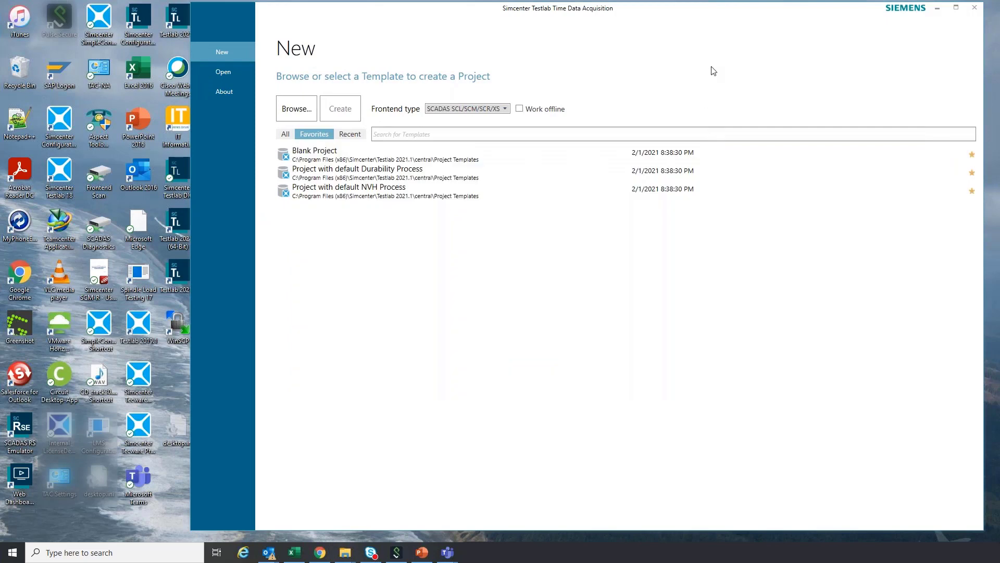
left_click_drag(694, 12, 542, 11)
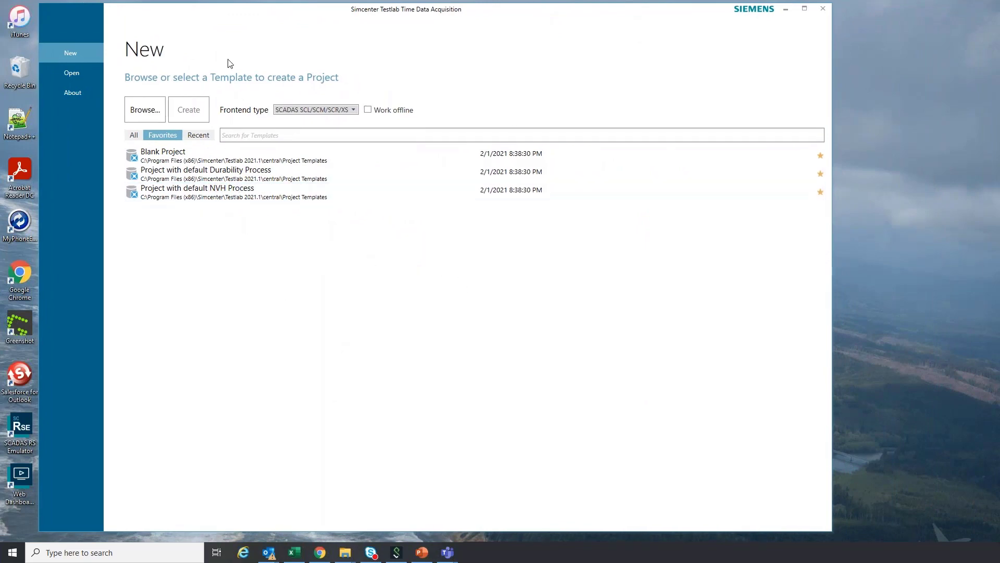
Step: Create a new project from the Blank Project template
left_click(163, 156)
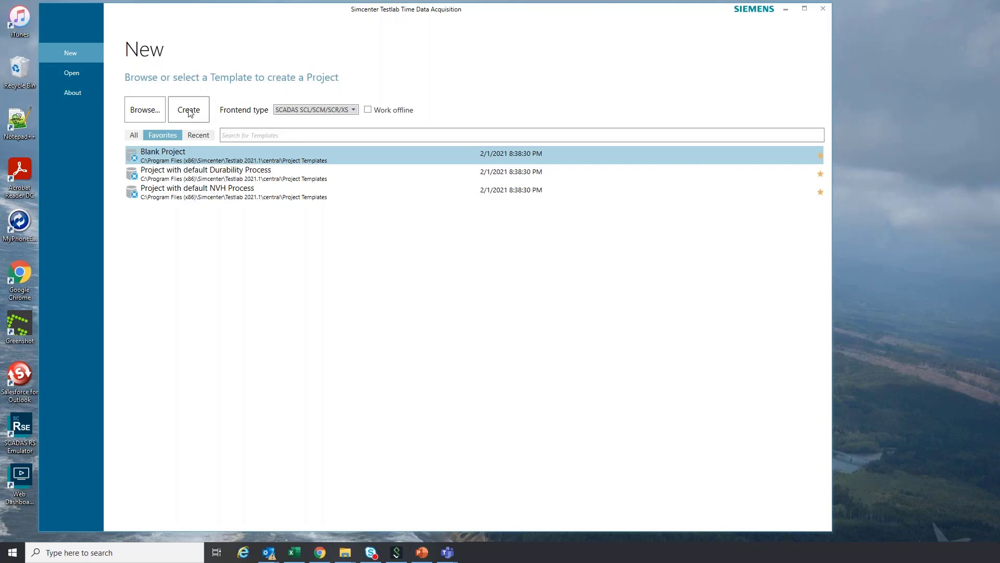
left_click(367, 111)
left_click(183, 118)
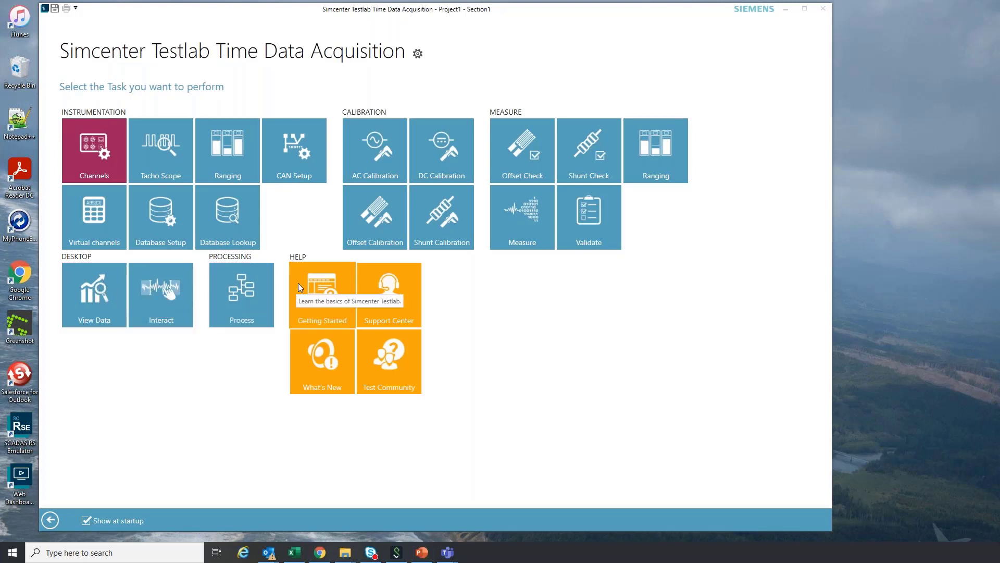
Step: Review the What's New in R2021.1 notes for Time Data Acquisition, including Copy/Paste enhancements and 29 bits OBD-II support, and close them
left_click(334, 359)
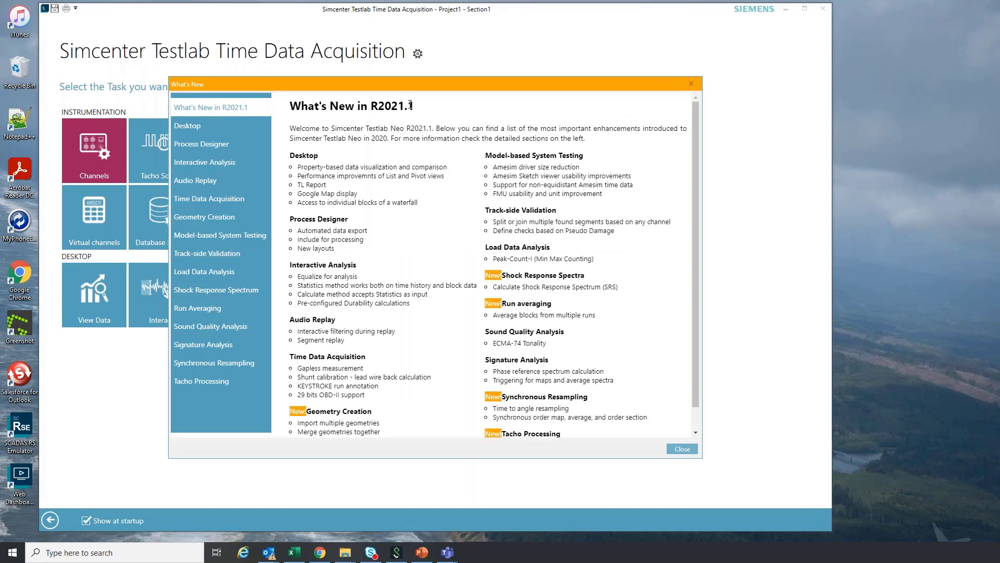
left_click_drag(413, 106, 378, 106)
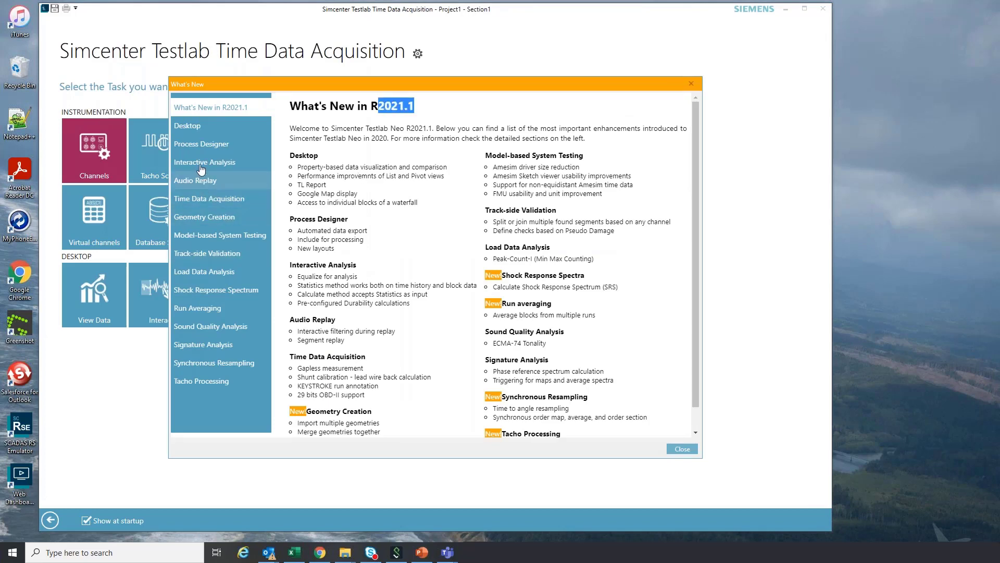
left_click(207, 201)
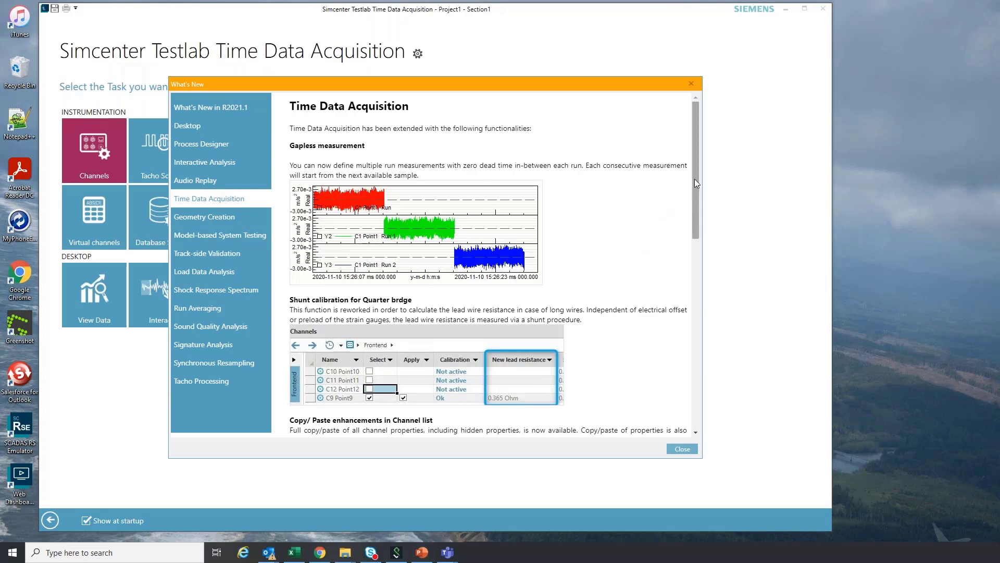
left_click_drag(696, 182, 707, 258)
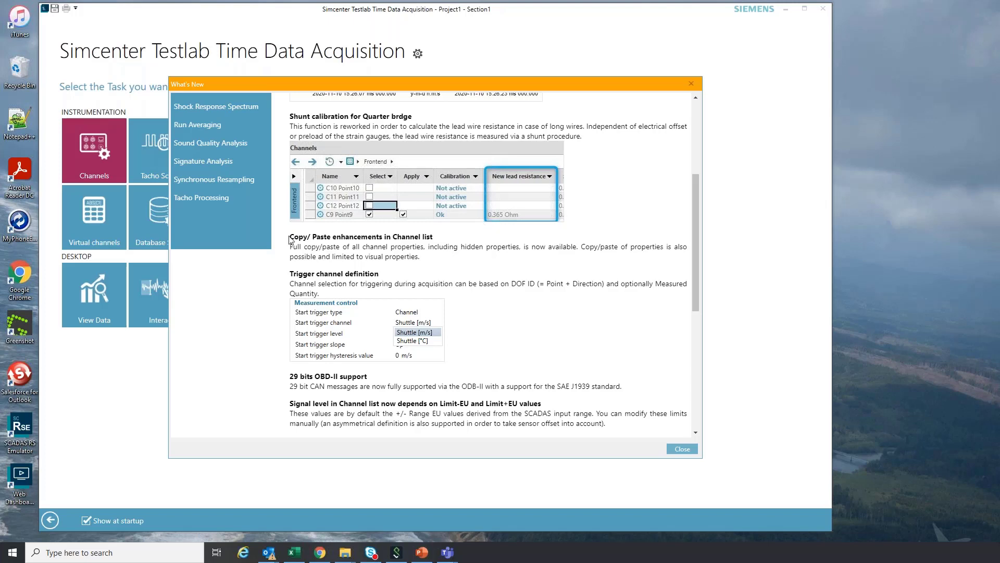
left_click_drag(295, 235, 437, 235)
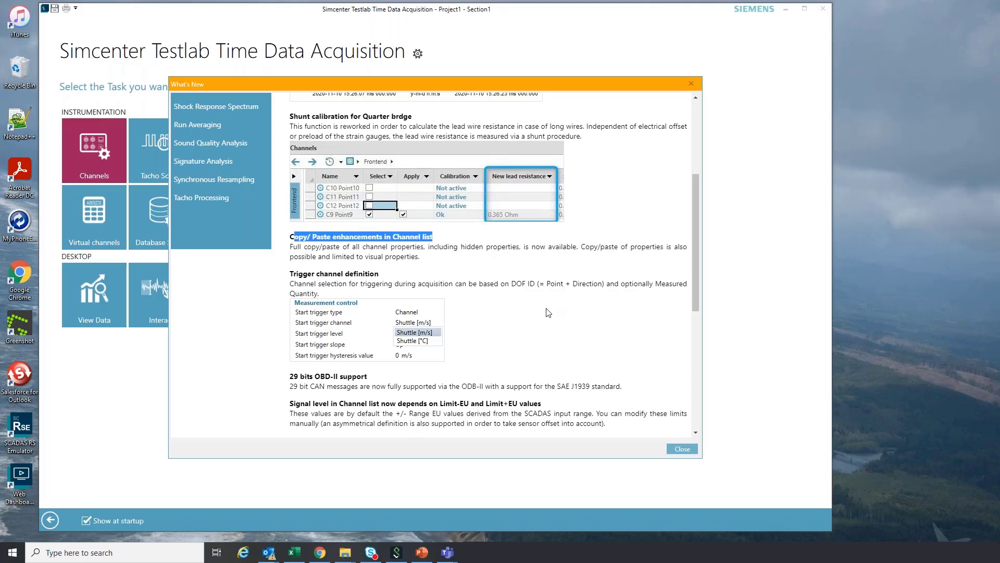
scroll(548, 313, "down", 3)
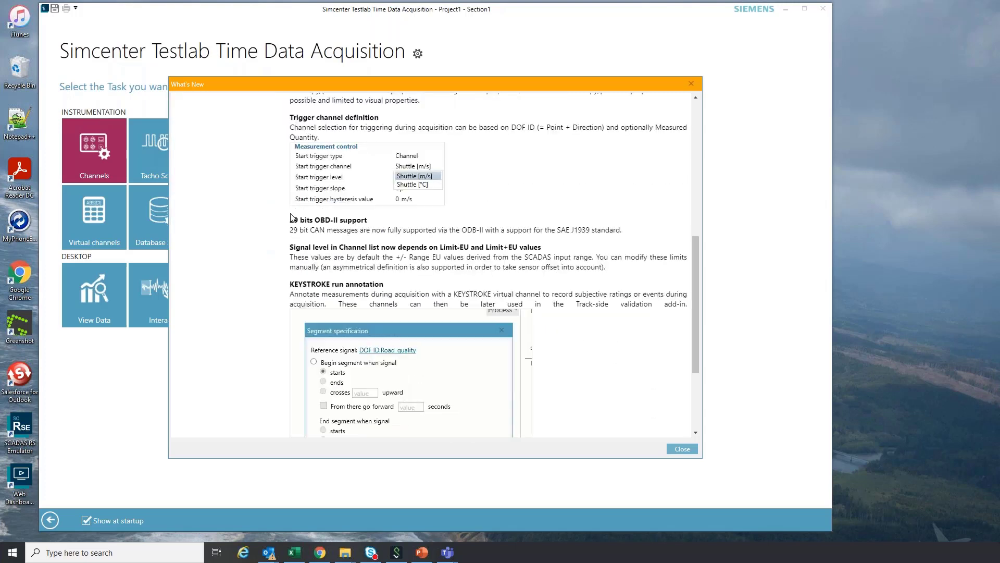
left_click_drag(290, 219, 365, 222)
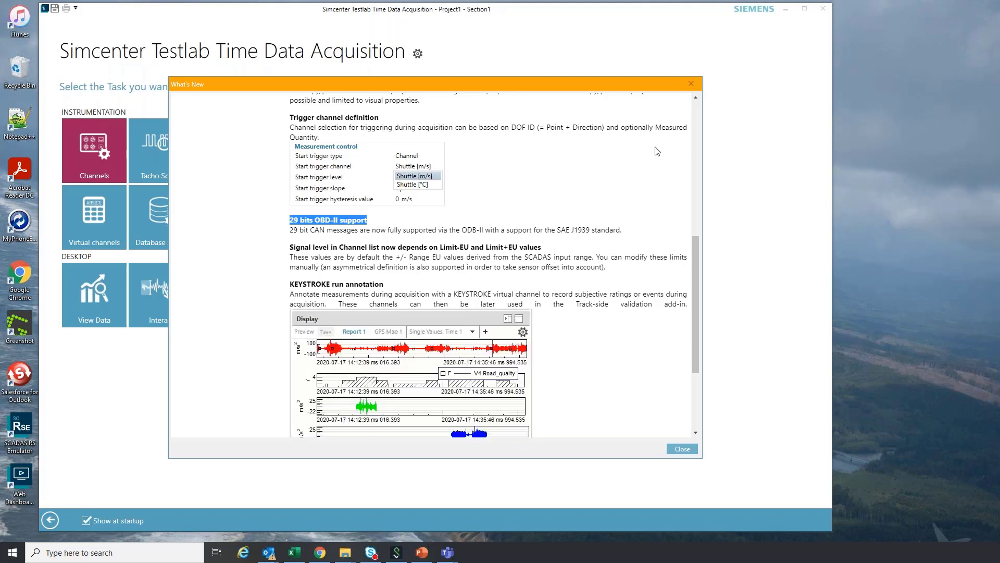
left_click_drag(518, 84, 600, 82)
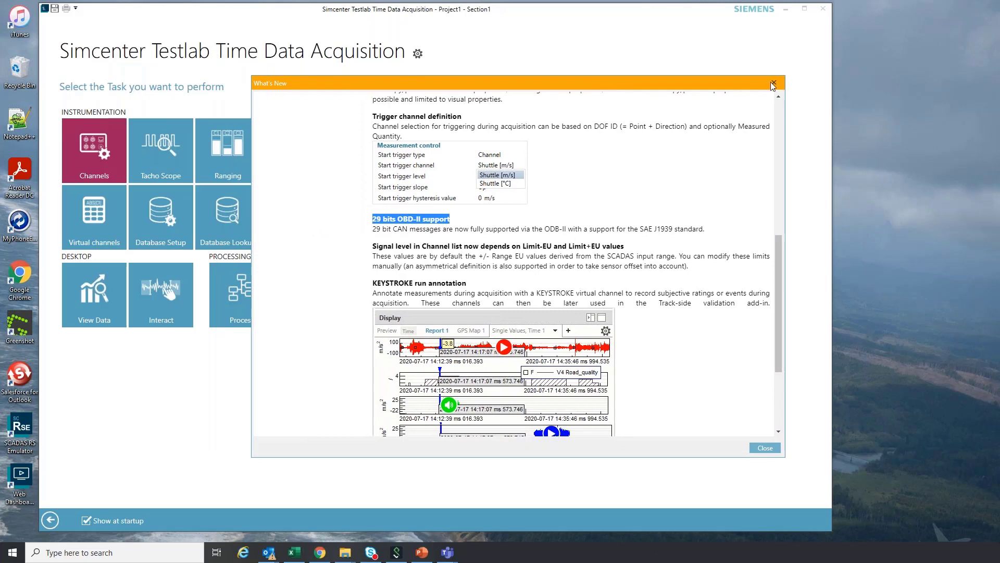
left_click(764, 448)
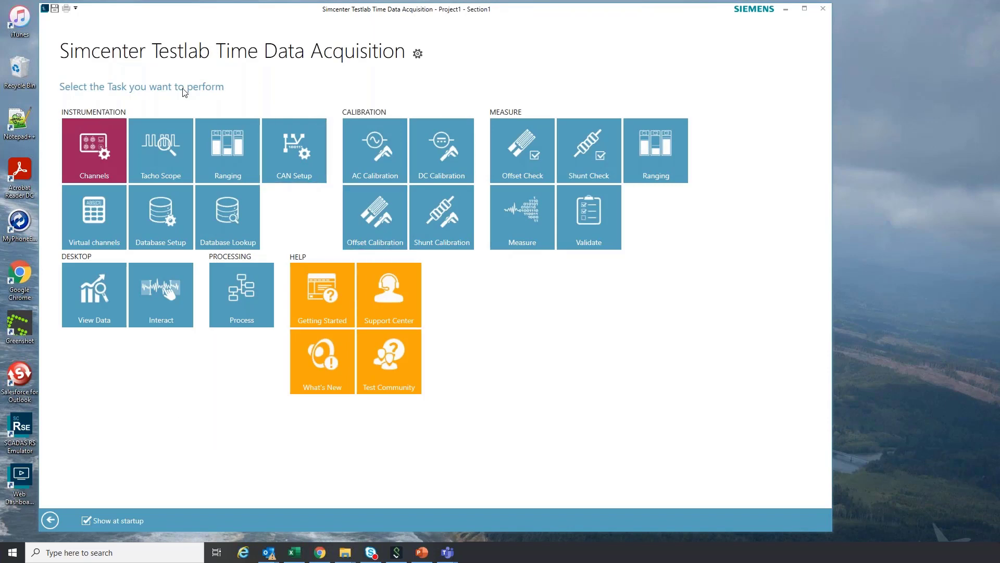
Step: Open the Channels task and enlarge the application window to fill the screen
left_click(89, 147)
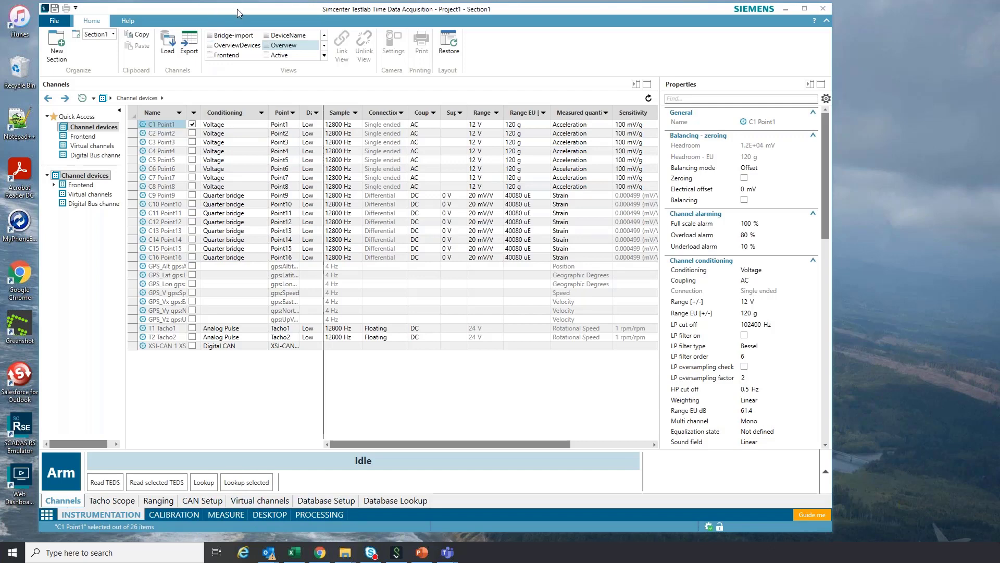
left_click_drag(237, 11, 212, 11)
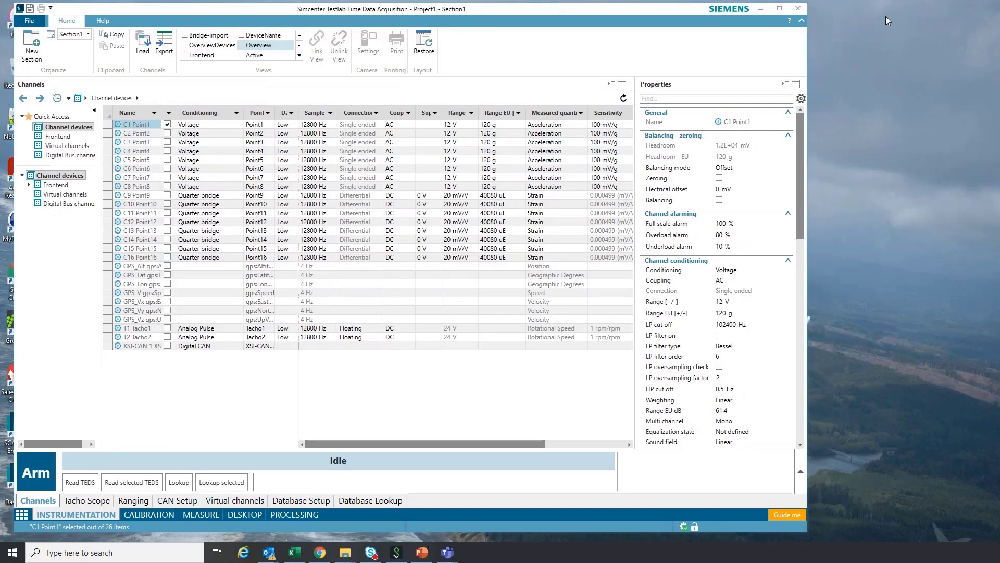
left_click(882, 17)
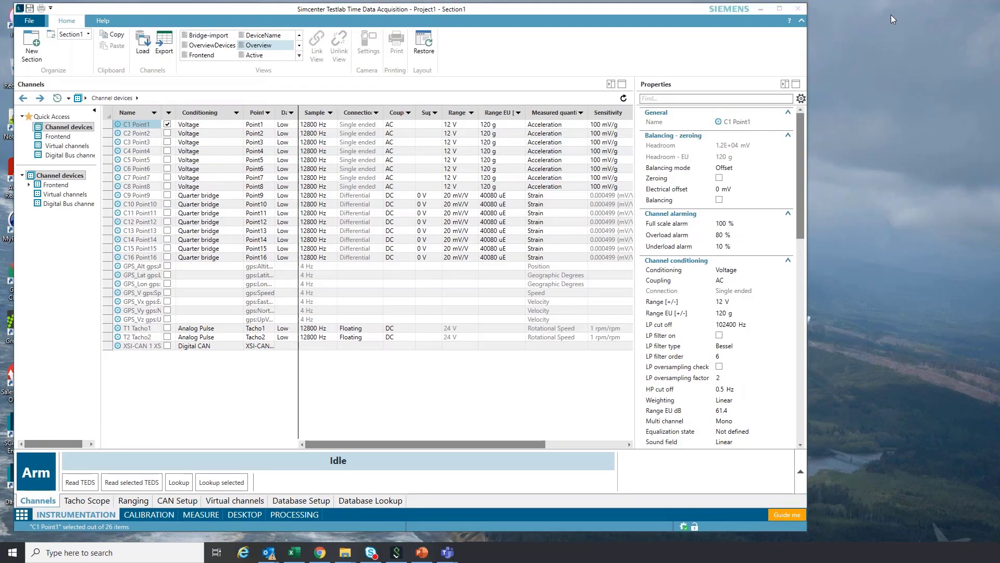
left_click_drag(807, 66, 979, 65)
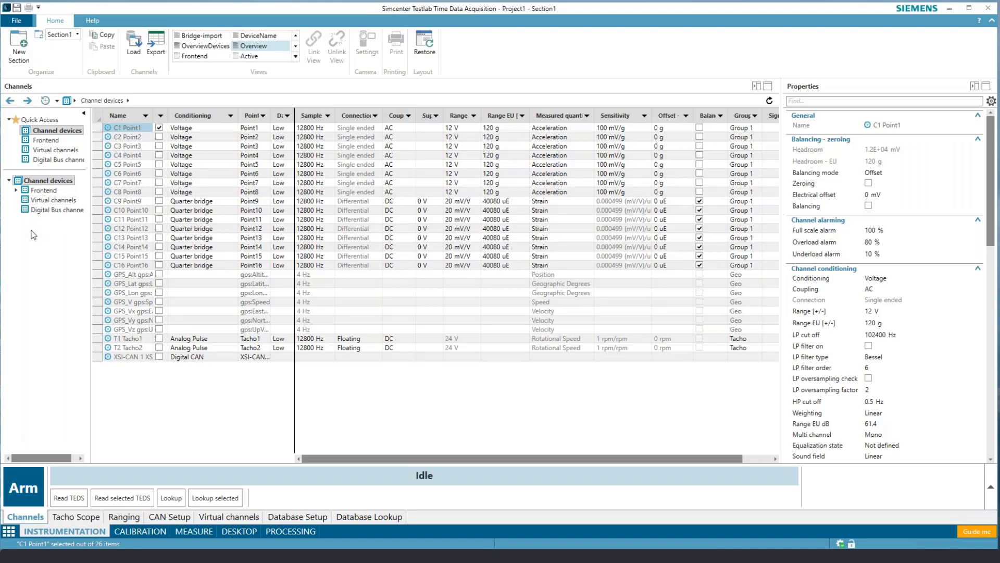
Step: Expand the Frontend in the device tree, list all its channels, and widen the On column and the tree area
left_click(15, 191)
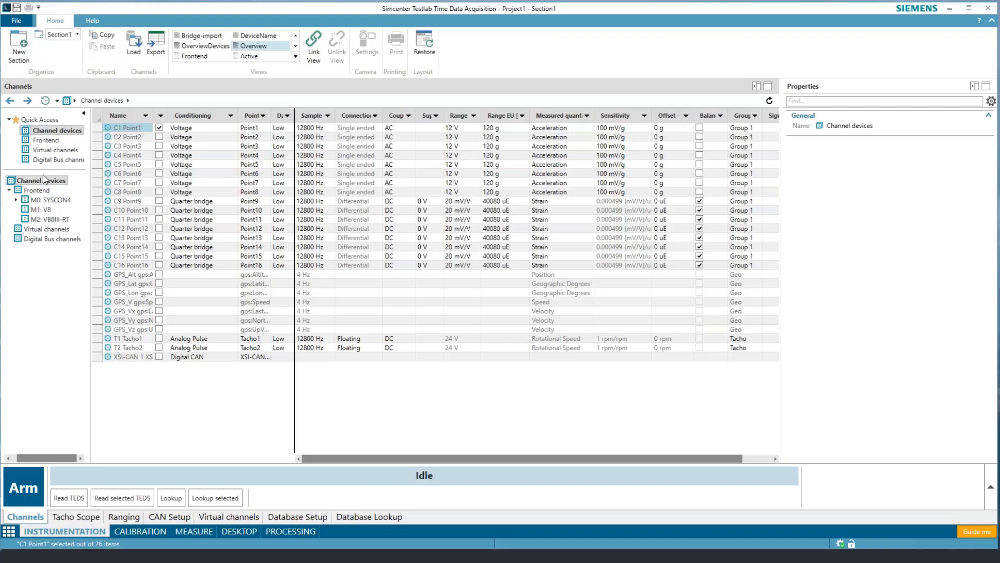
left_click(49, 209)
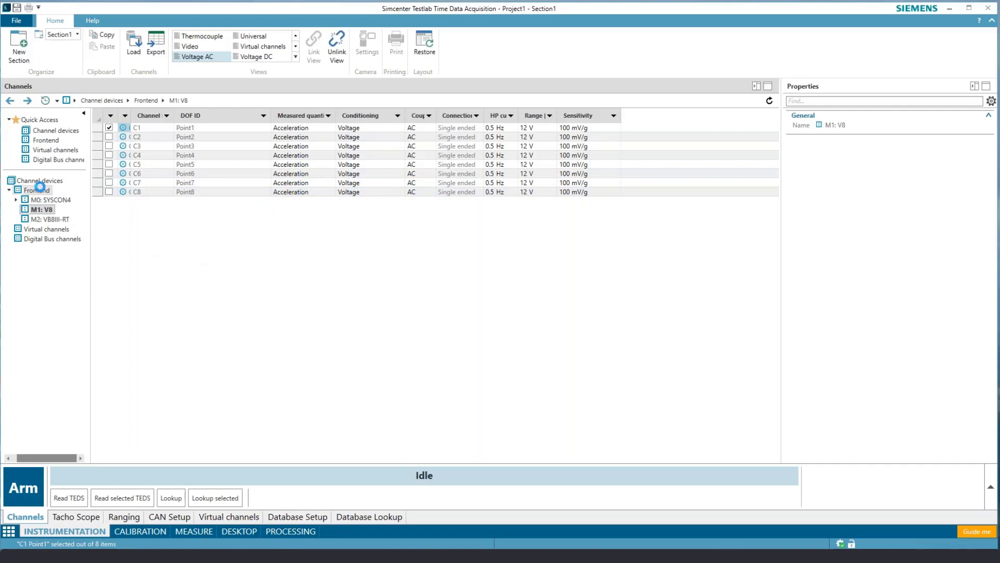
left_click(39, 189)
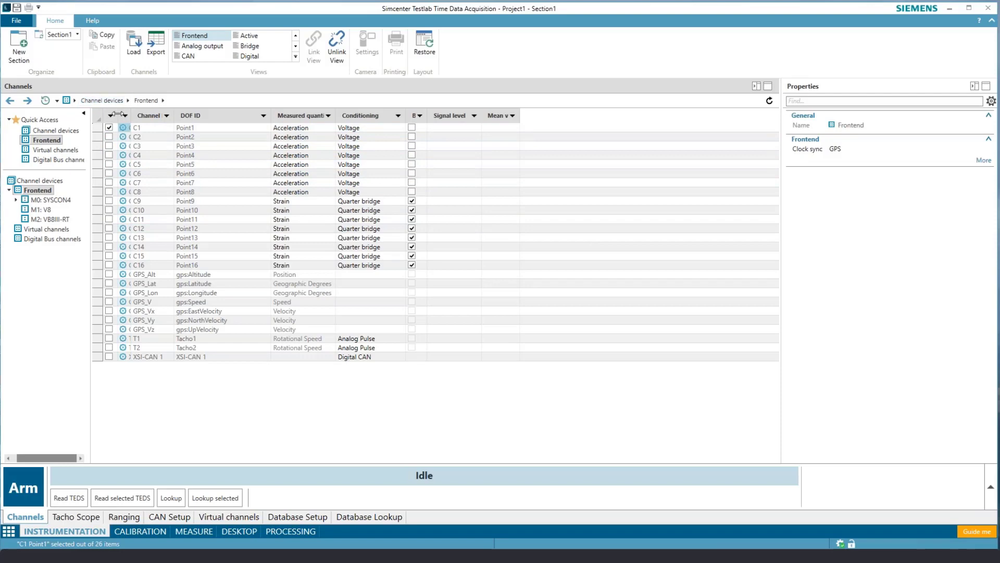
left_click_drag(126, 113, 133, 113)
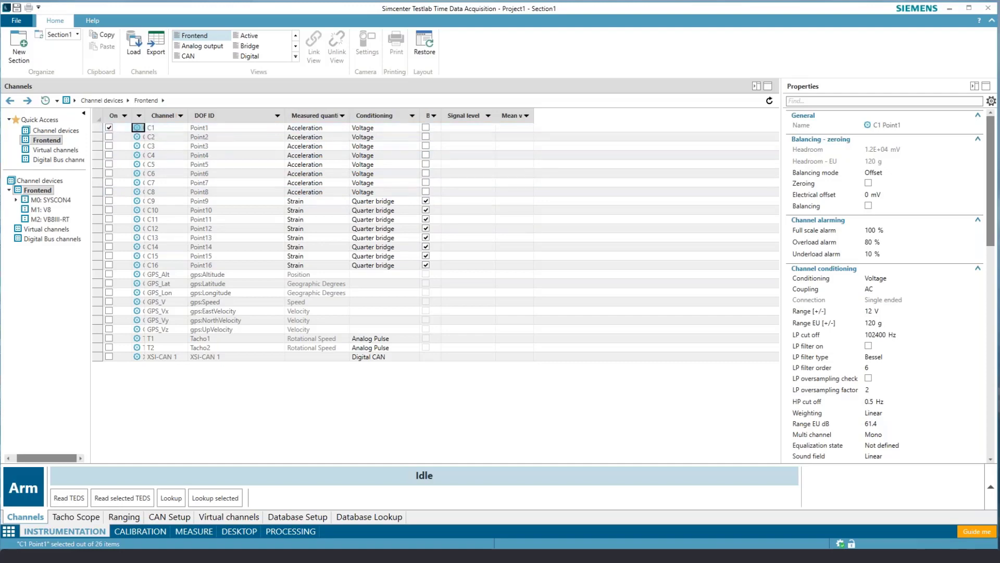
left_click_drag(92, 126, 94, 126)
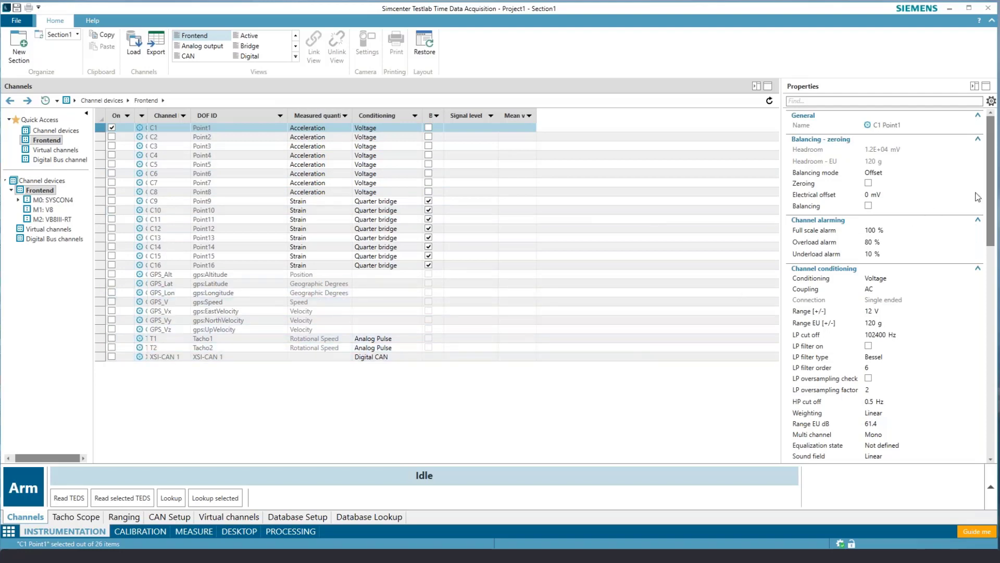
Step: Show all Channel identity properties of channel C1, add Device as a column before Measured quantity, and fit its width
scroll(978, 197, "down", 10)
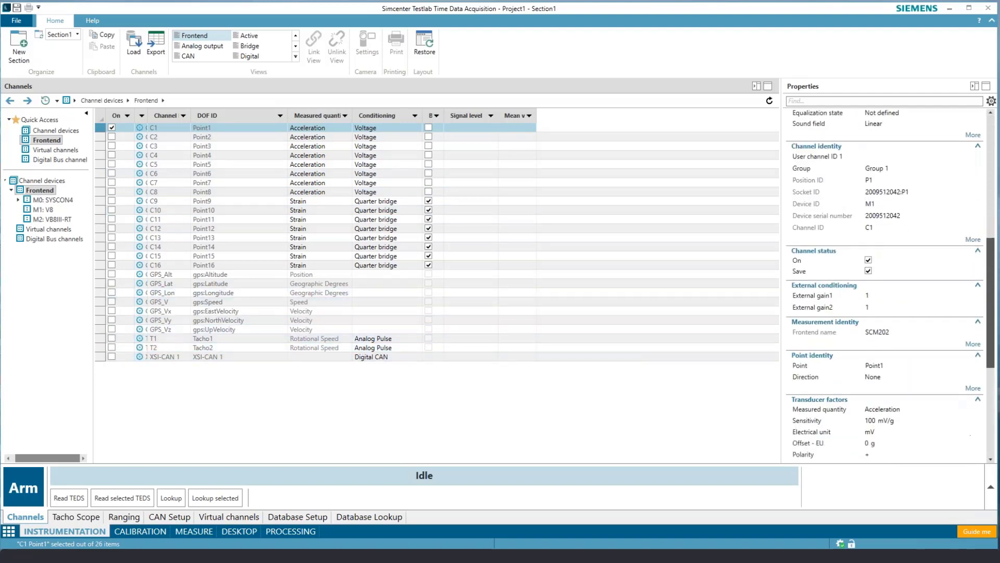
scroll(886, 284, "down", 6)
scroll(886, 286, "up", 15)
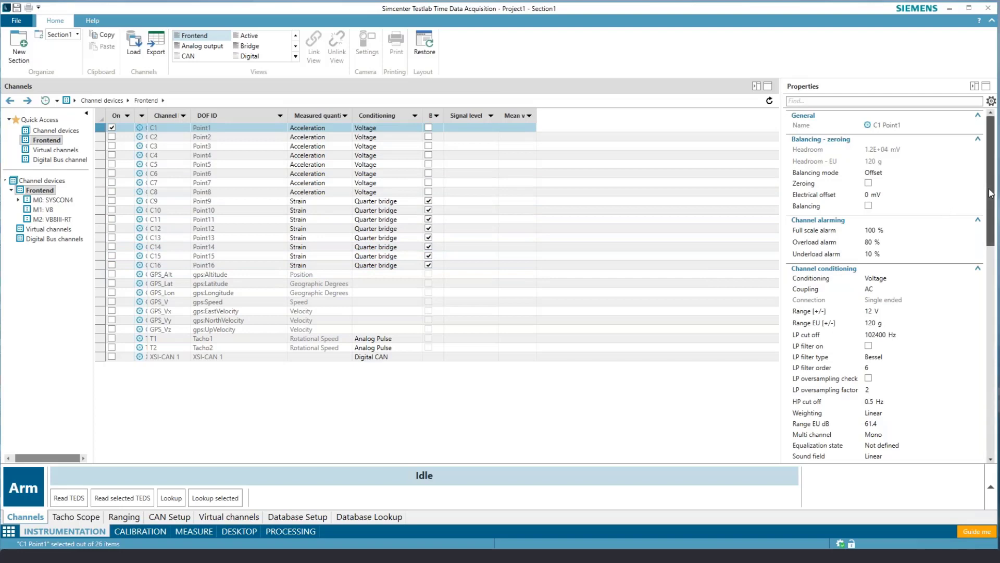
left_click_drag(991, 193, 991, 292)
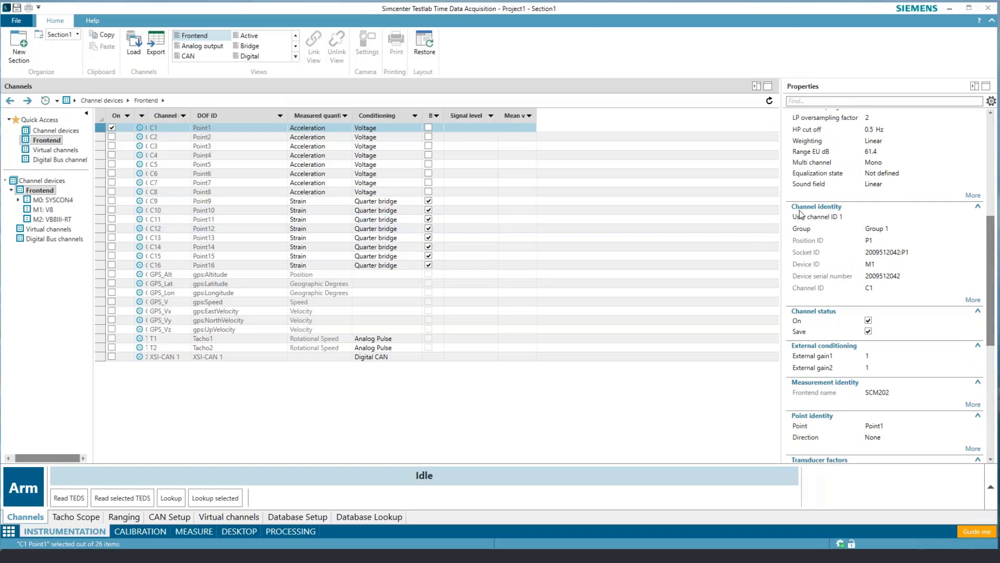
left_click(972, 300)
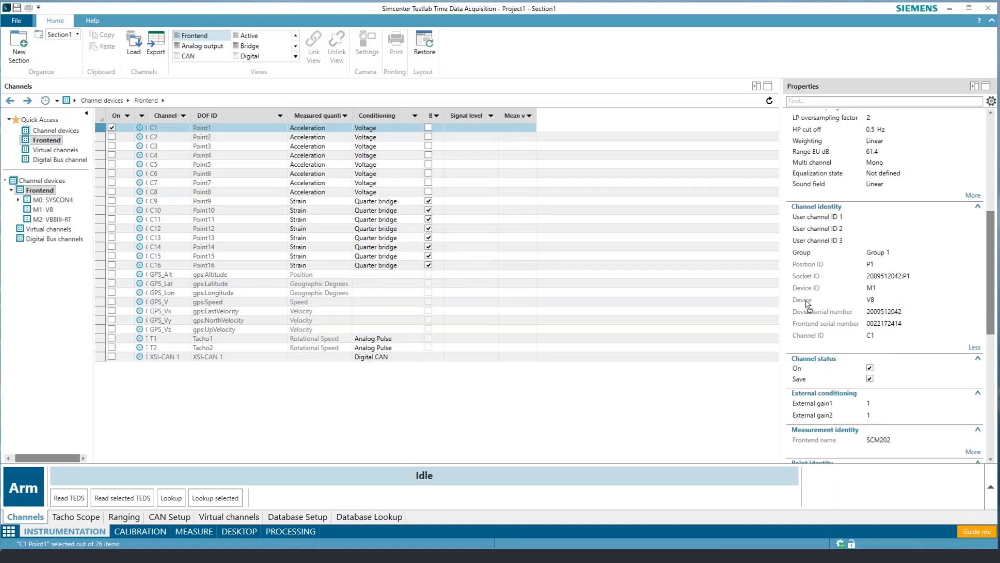
mouse_move(804, 305)
left_mouse_down()
mouse_move(534, 257)
mouse_move(420, 215)
mouse_move(342, 124)
mouse_move(553, 128)
mouse_move(475, 139)
mouse_move(370, 118)
mouse_move(289, 121)
left_mouse_up()
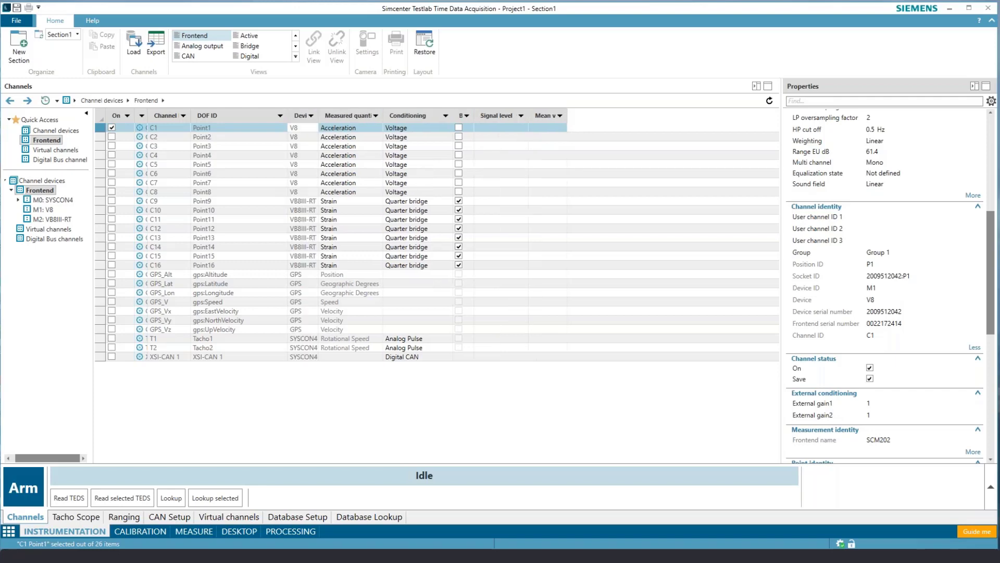
double_click(318, 116)
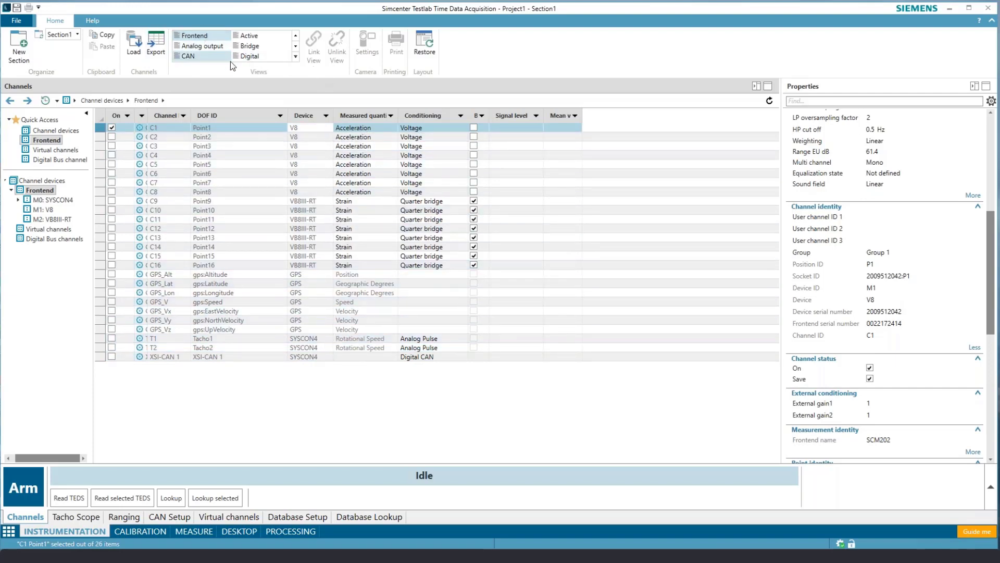
left_click(295, 57)
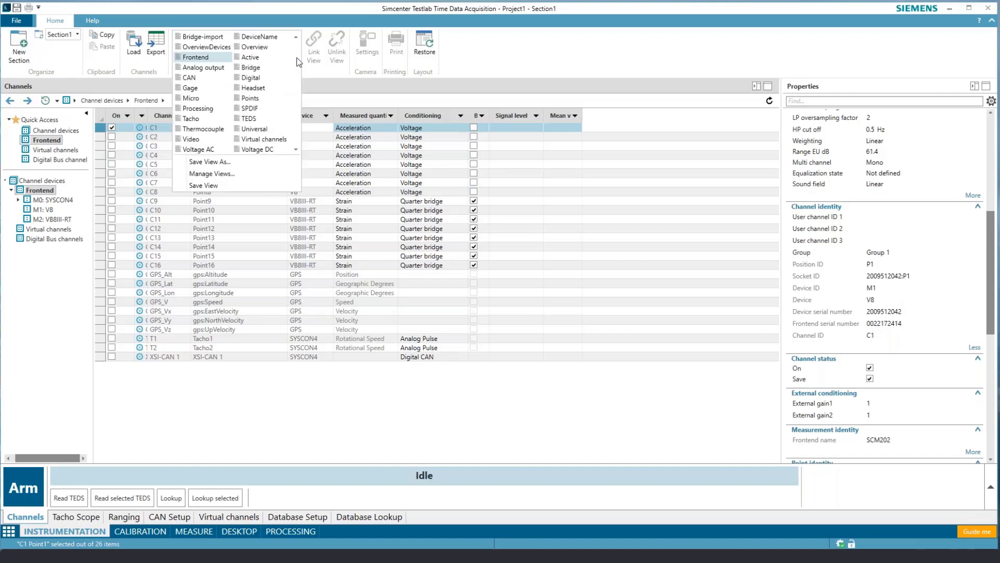
left_click(222, 162)
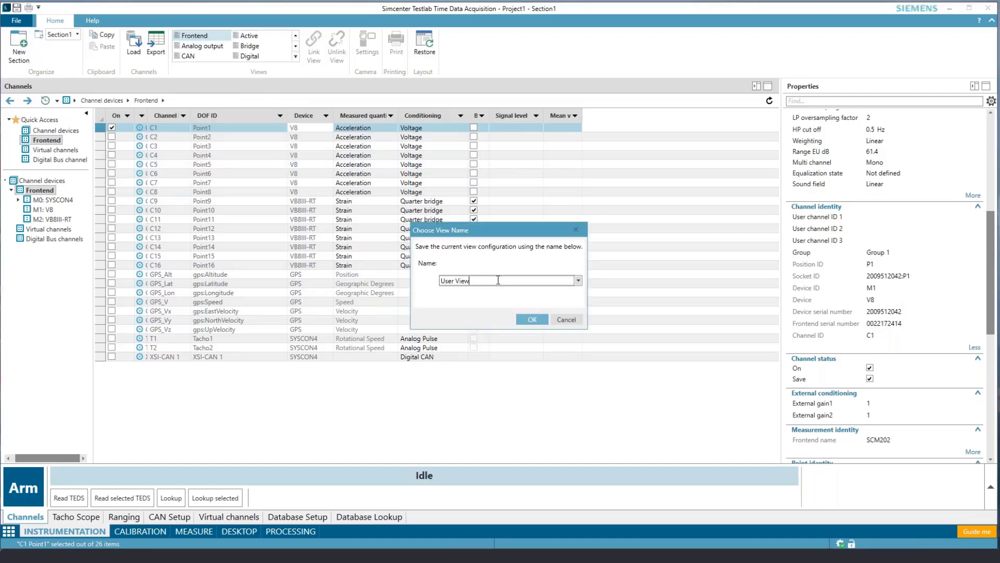
left_click(577, 321)
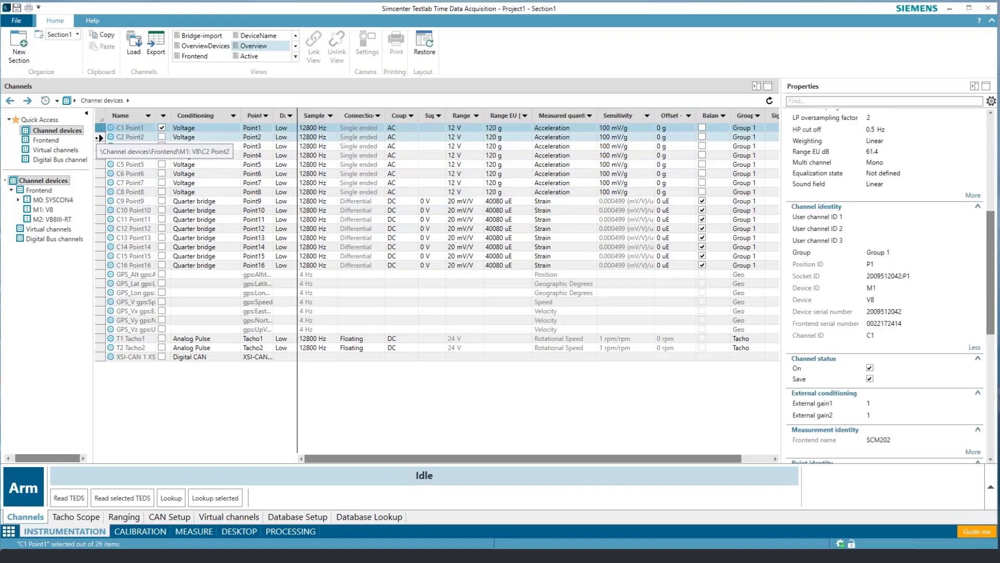
Step: Set the conditioning of channels C1 and C2 to ICP and fill it down to channels C3 through C5
left_click(101, 137, "shift")
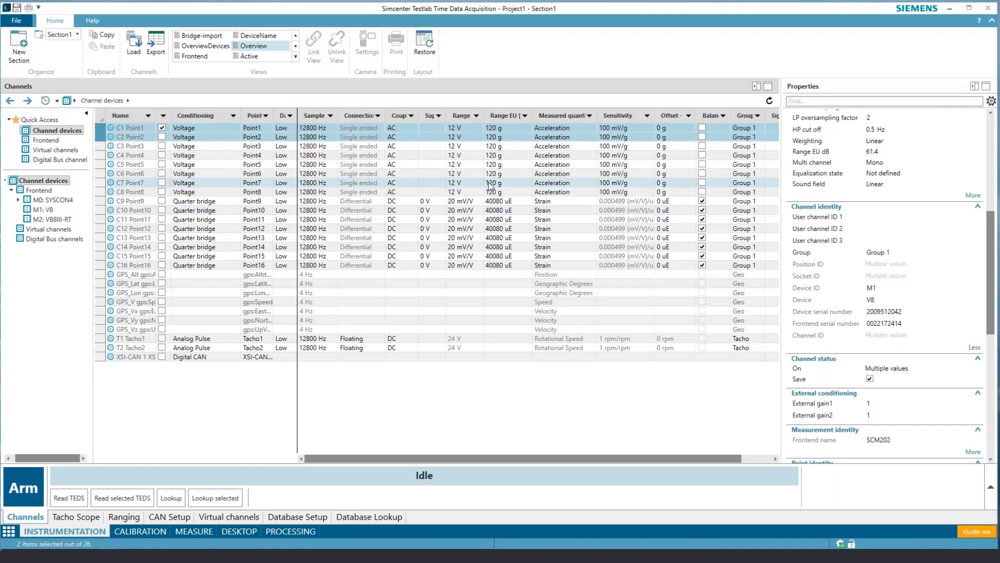
scroll(993, 224, "up", 1)
scroll(993, 224, "up", 5)
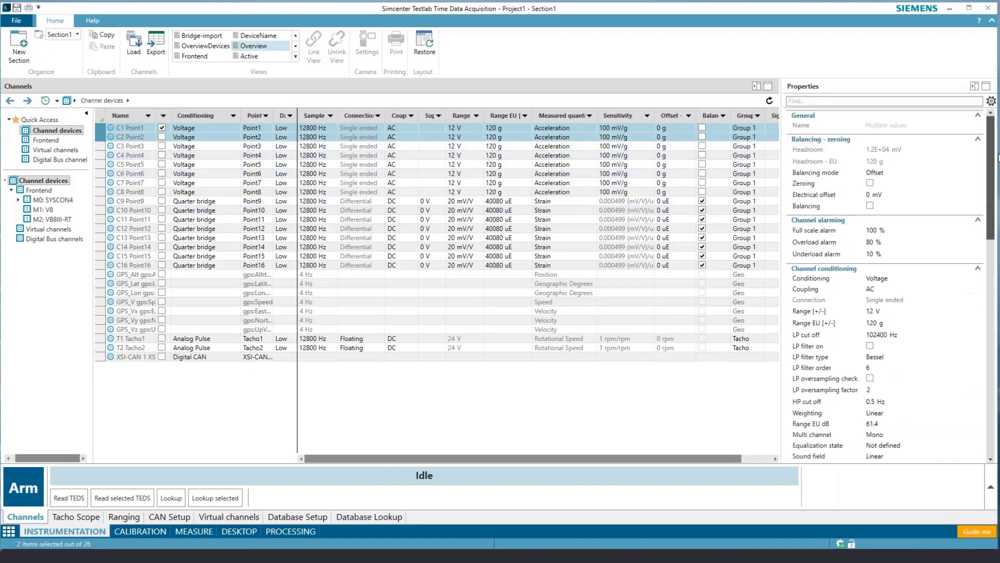
left_click(883, 278)
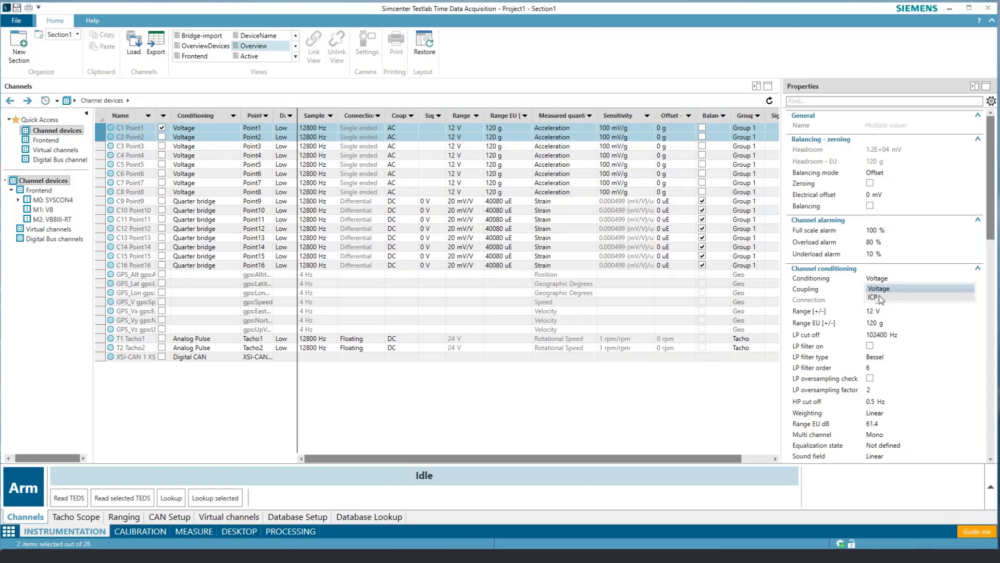
left_click(879, 295)
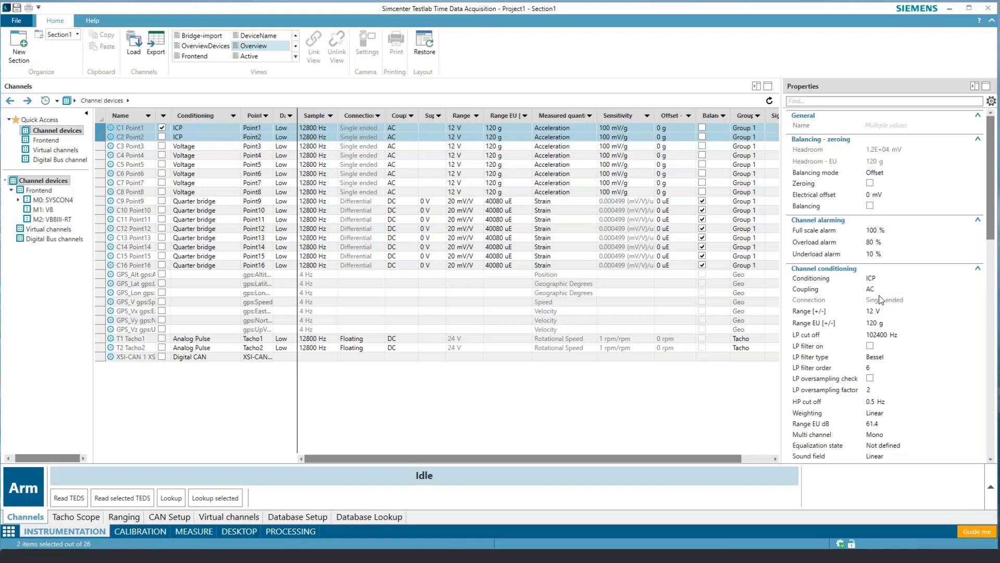
left_click(200, 137)
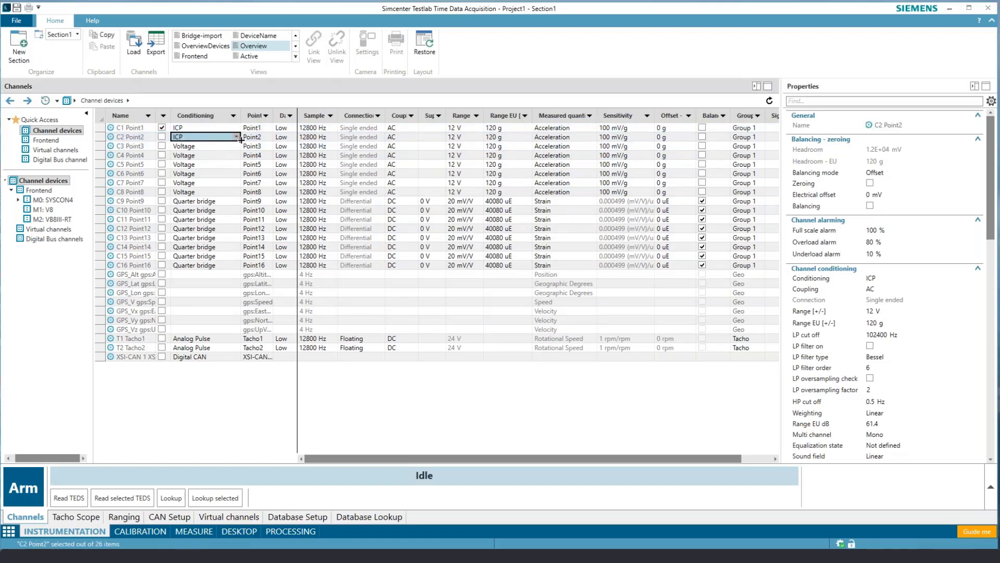
left_click_drag(241, 140, 241, 167)
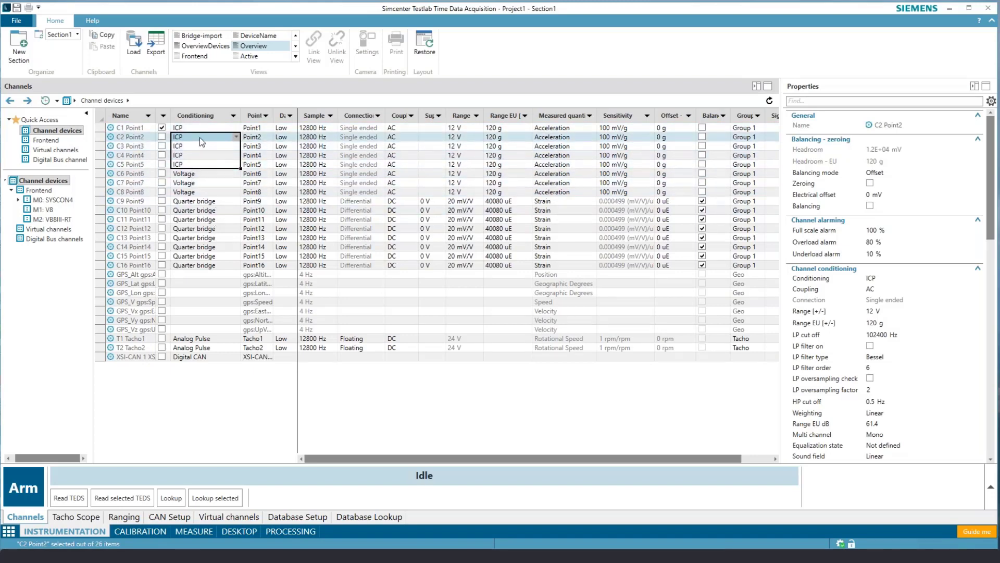
Step: Switch on channel C2 and select Acceleration as the measured quantity of channel C1
left_click(162, 136)
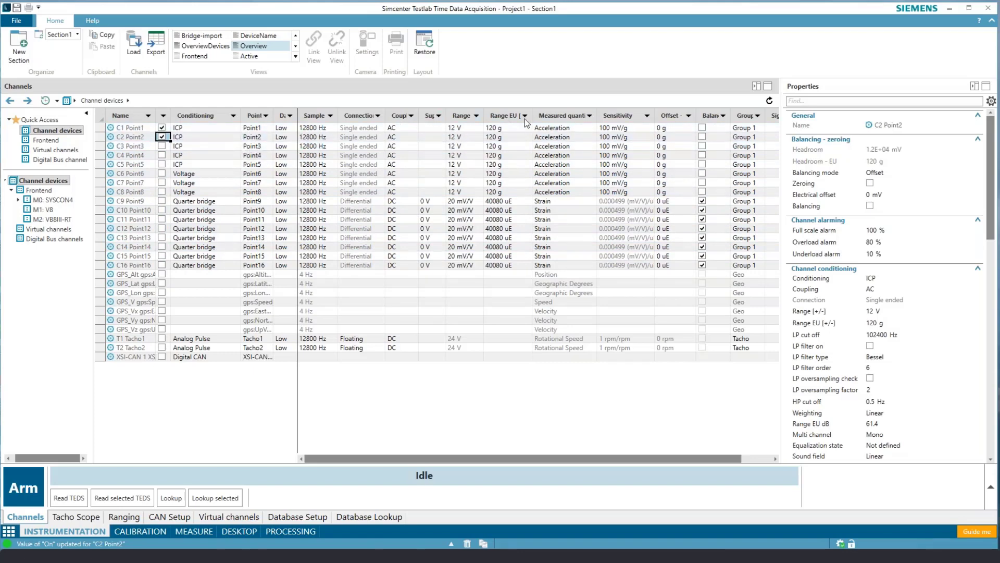
left_click(589, 128)
left_click(591, 129)
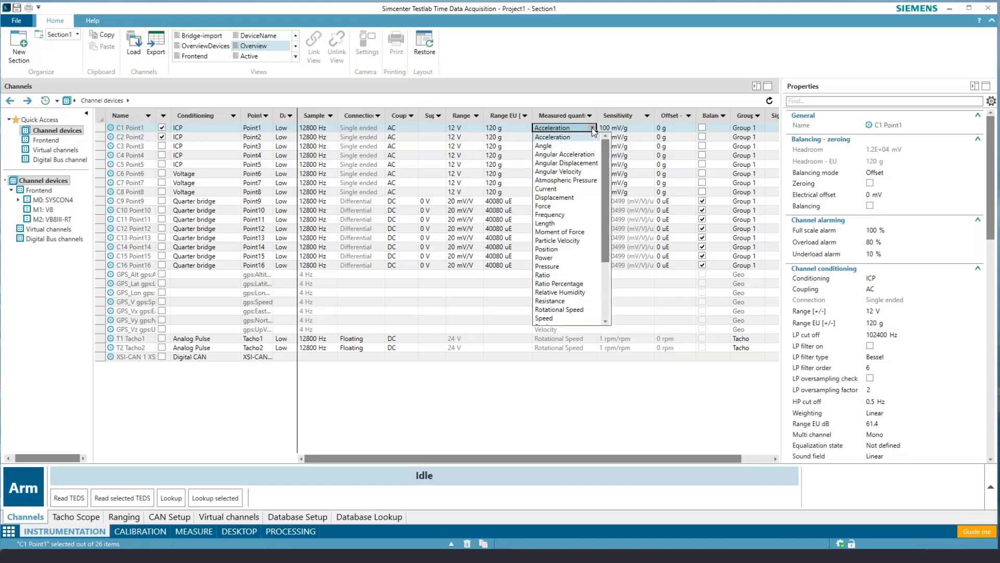
left_click(564, 137)
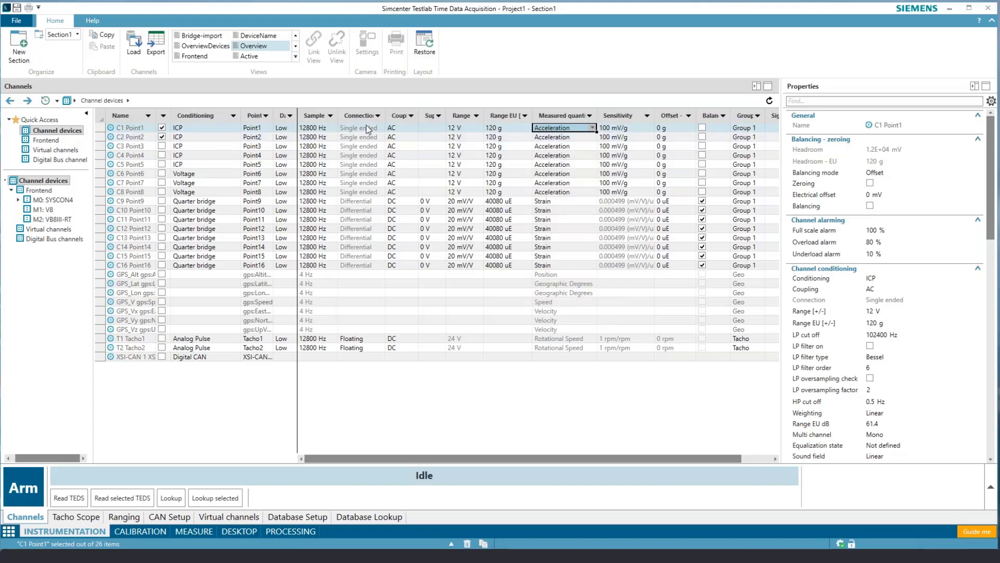
Step: Rename the measurement points of channels C1 and C2 as accel1 and accel2
left_click(259, 129)
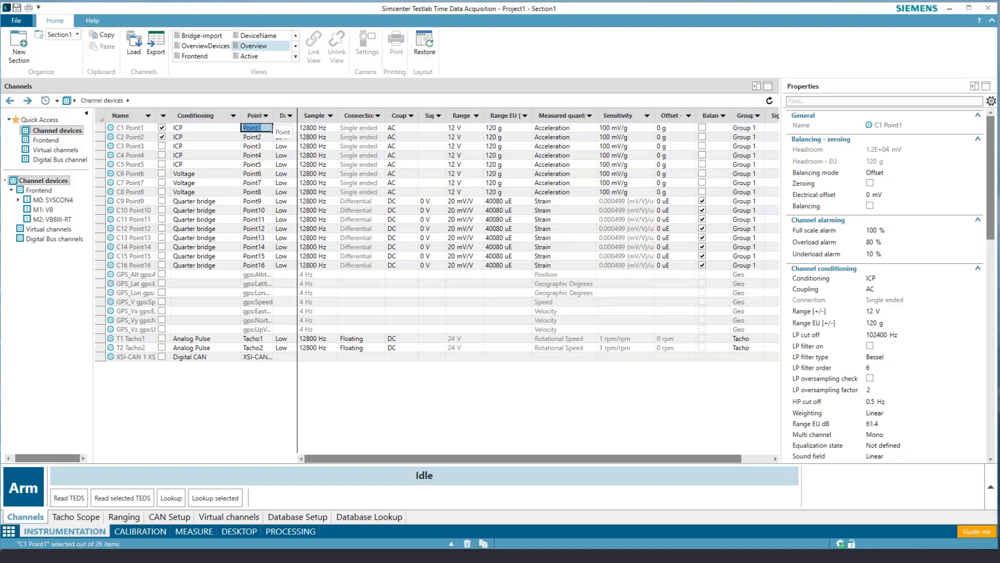
type("m")
type("ccel1")
key("Tab")
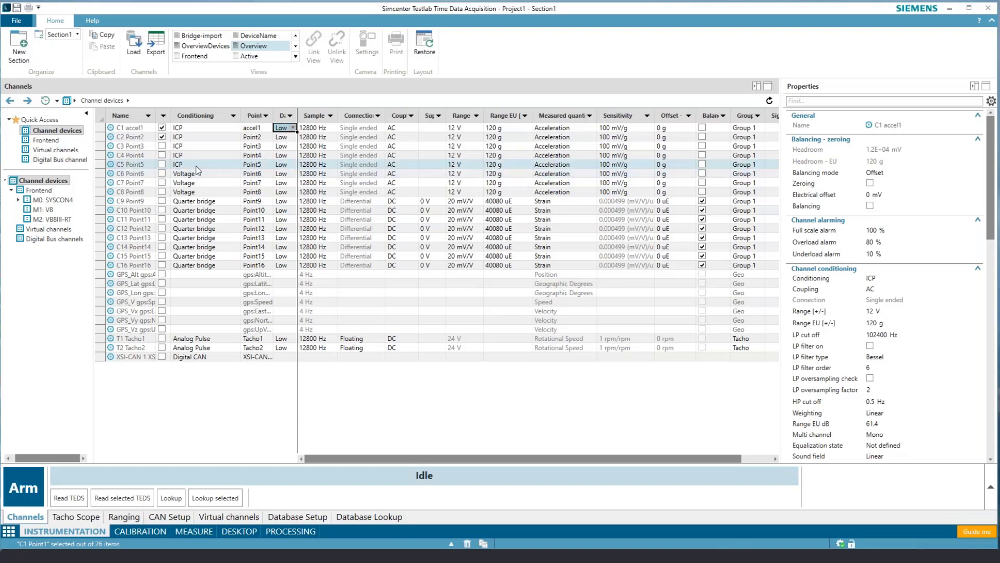
left_click(253, 138)
type("accel2")
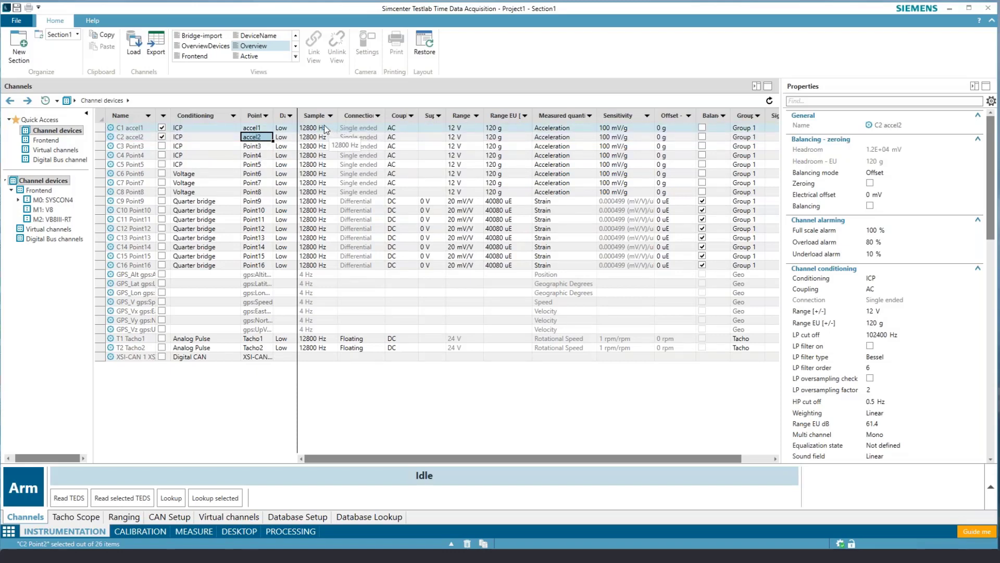
Step: Widen the Data rate column and give channel C1 the Low data rate with a sample rate of 8192 Hz
left_click_drag(297, 116, 320, 115)
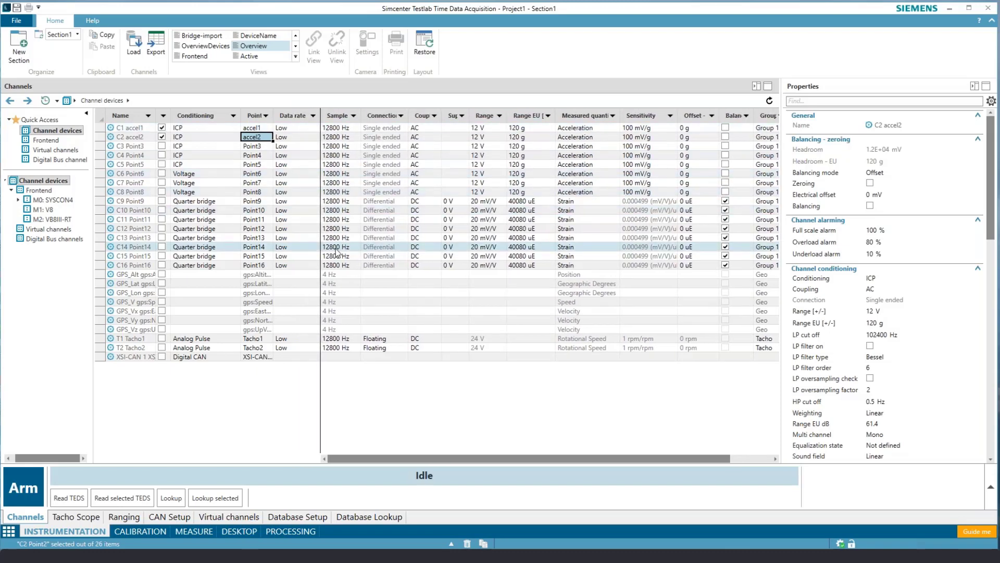
left_click(315, 128)
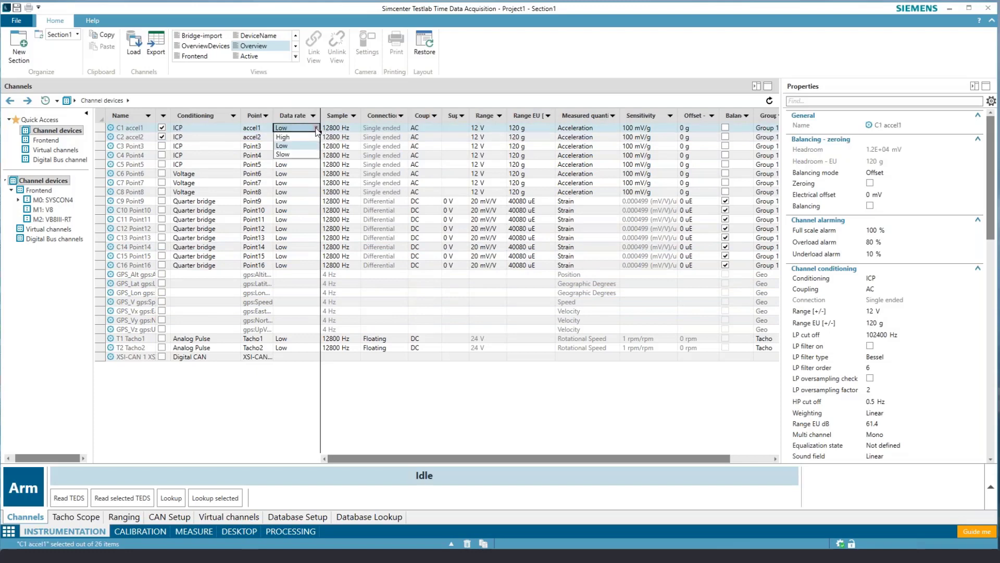
left_click(298, 146)
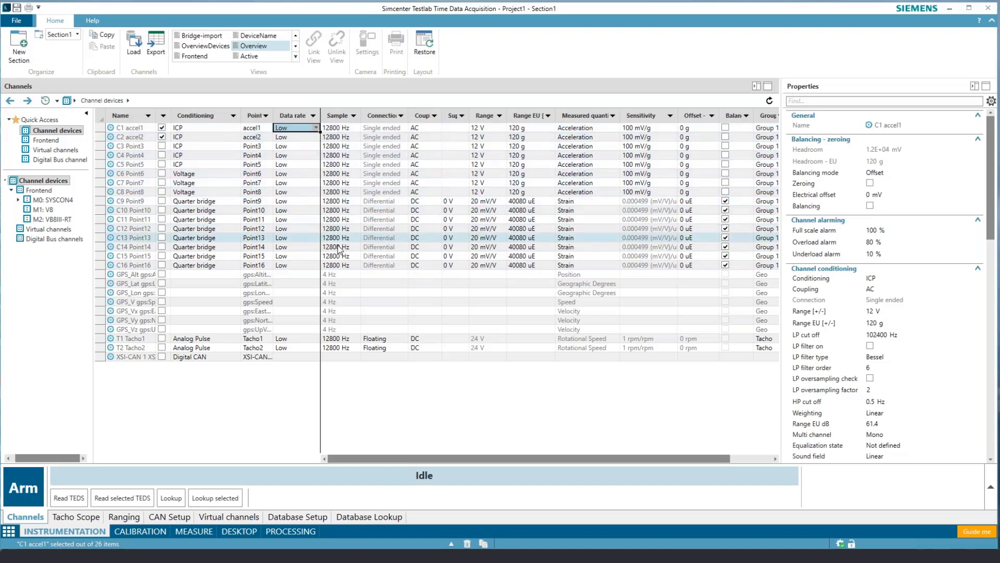
left_click(356, 129)
left_click(358, 129)
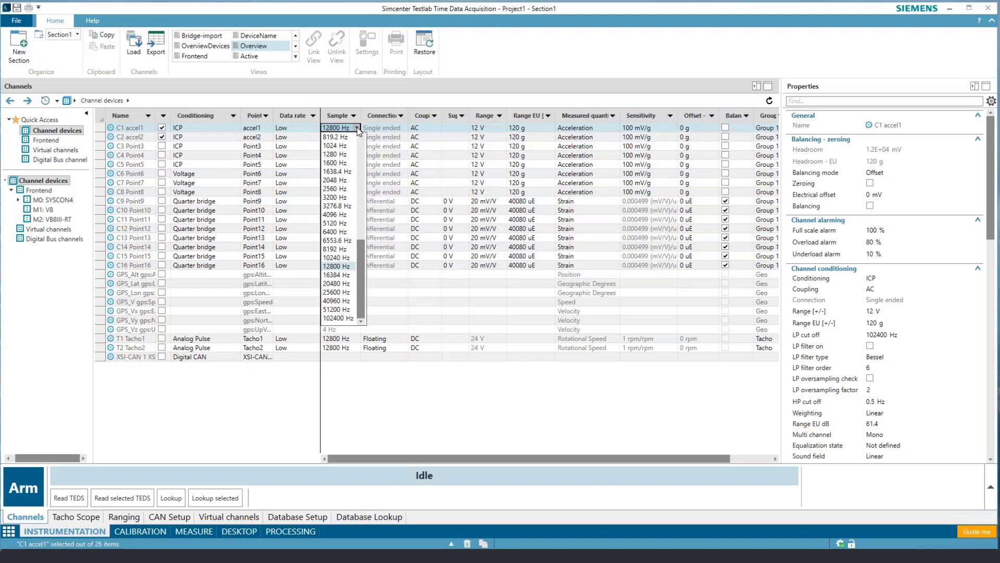
left_click(330, 249)
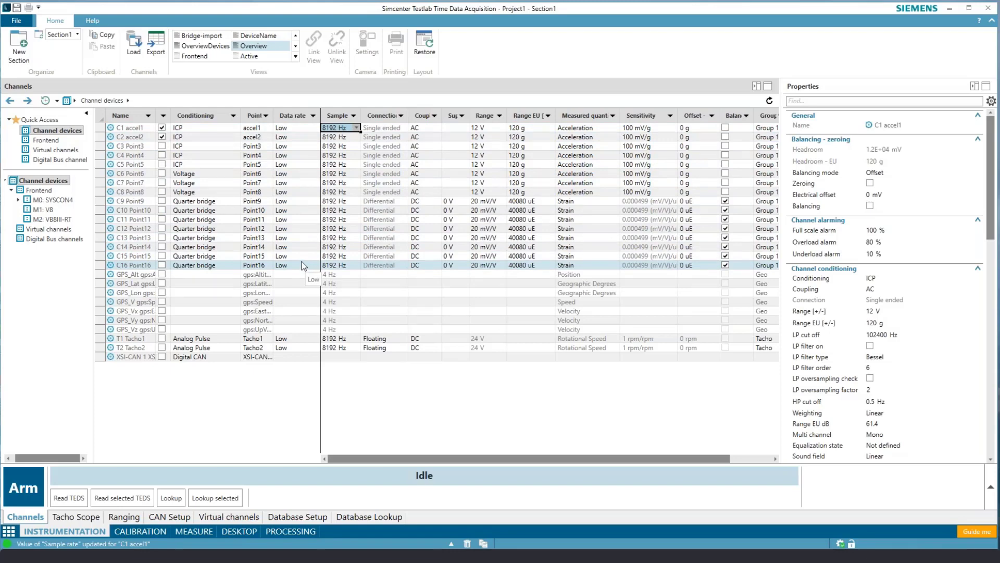
Step: Switch on channel C9 and give it the Slow data rate with a sample rate of 1024 Hz
left_click(164, 203)
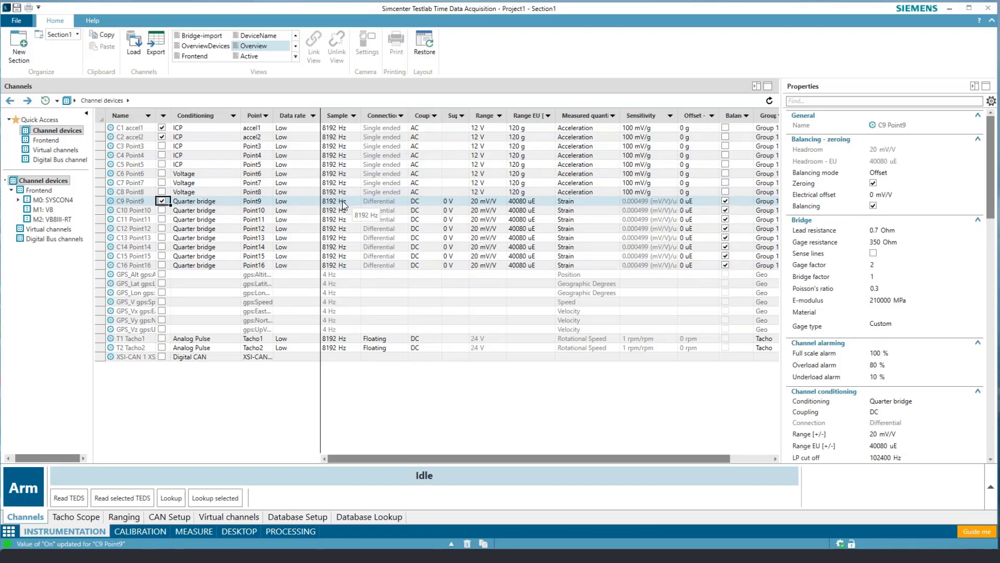
left_click(317, 201)
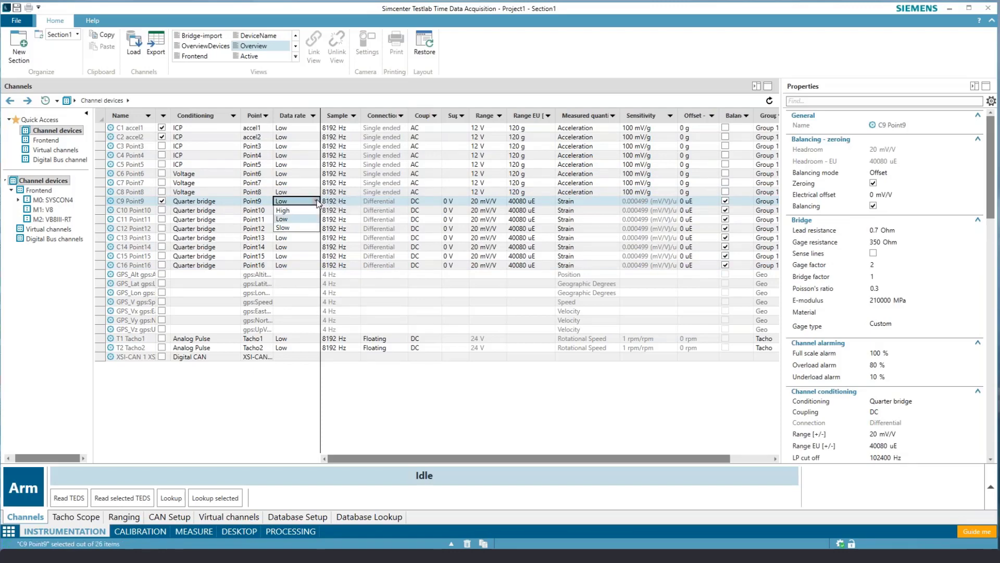
left_click(284, 227)
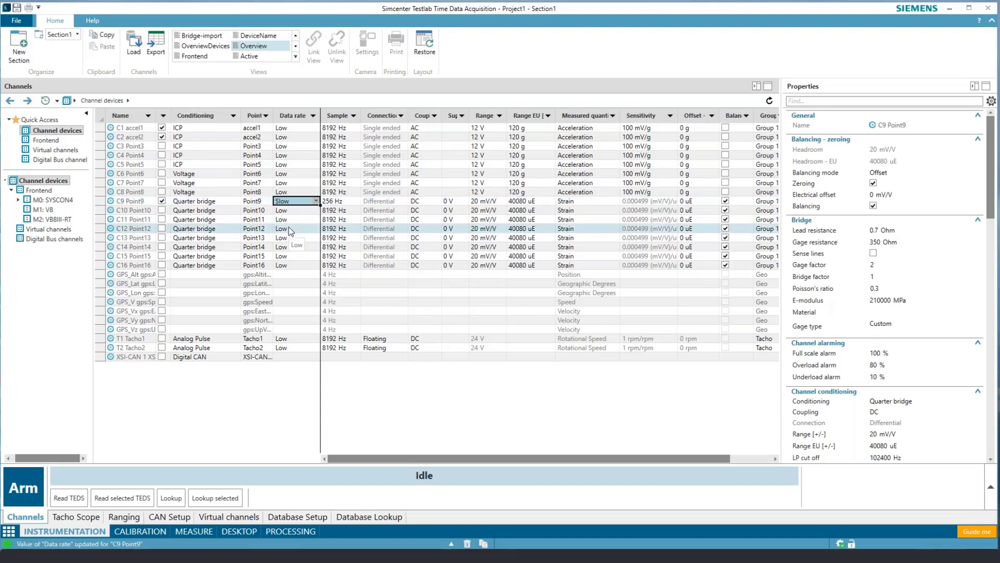
left_click(357, 201)
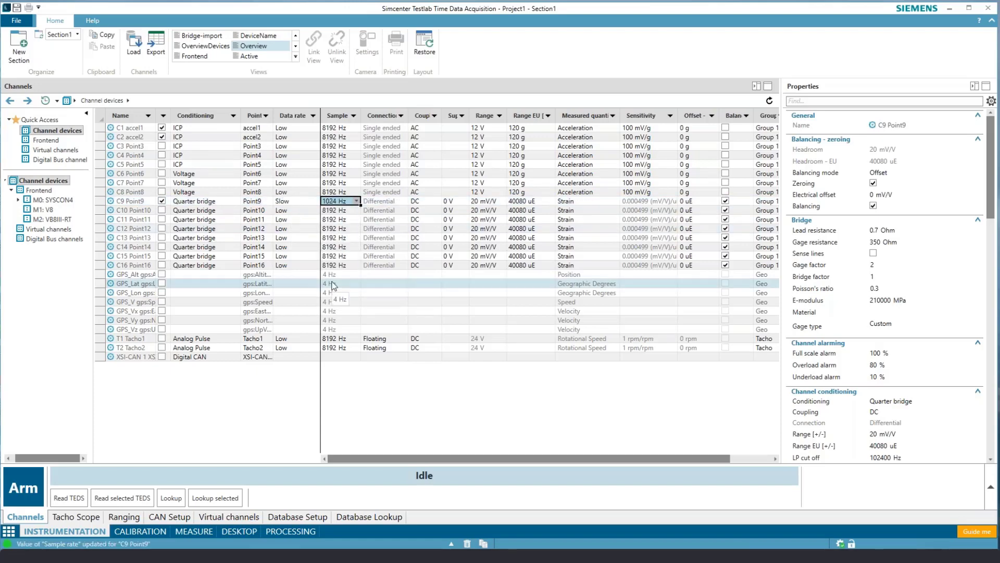
left_click(332, 288)
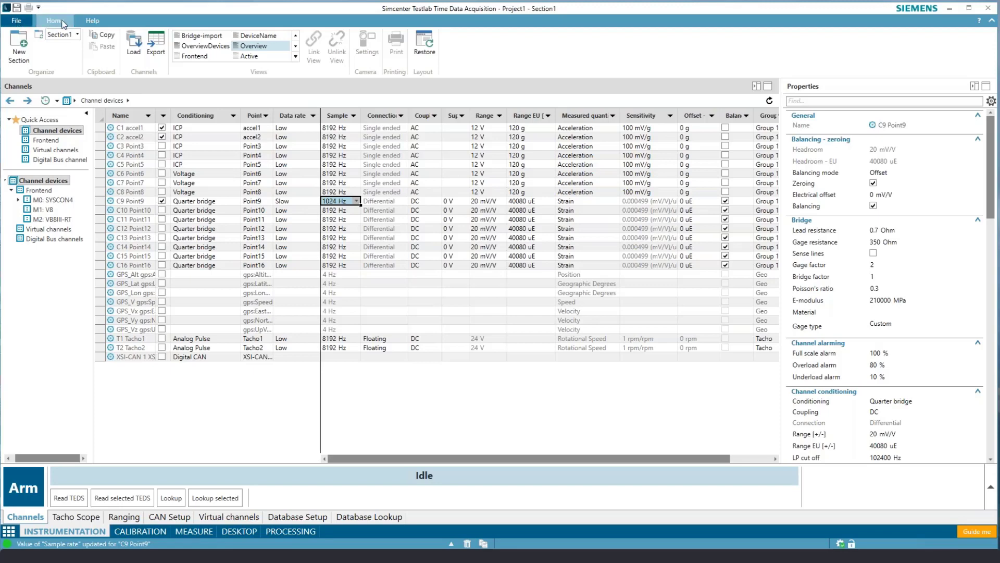
Step: Load the complete channel setup from Section1 of the other project Project-setup.lms in the TDA webinar folder
left_click(135, 49)
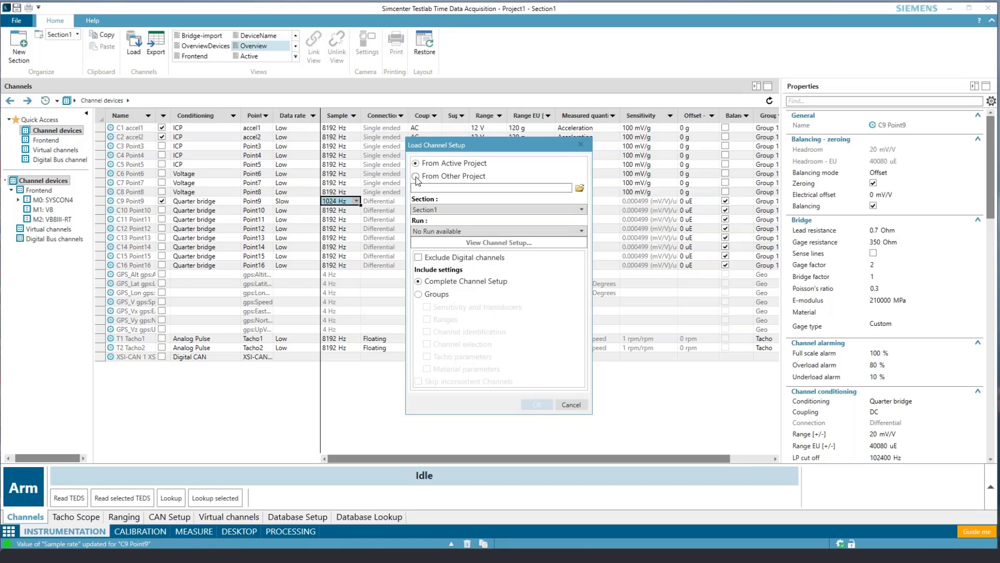
left_click(416, 177)
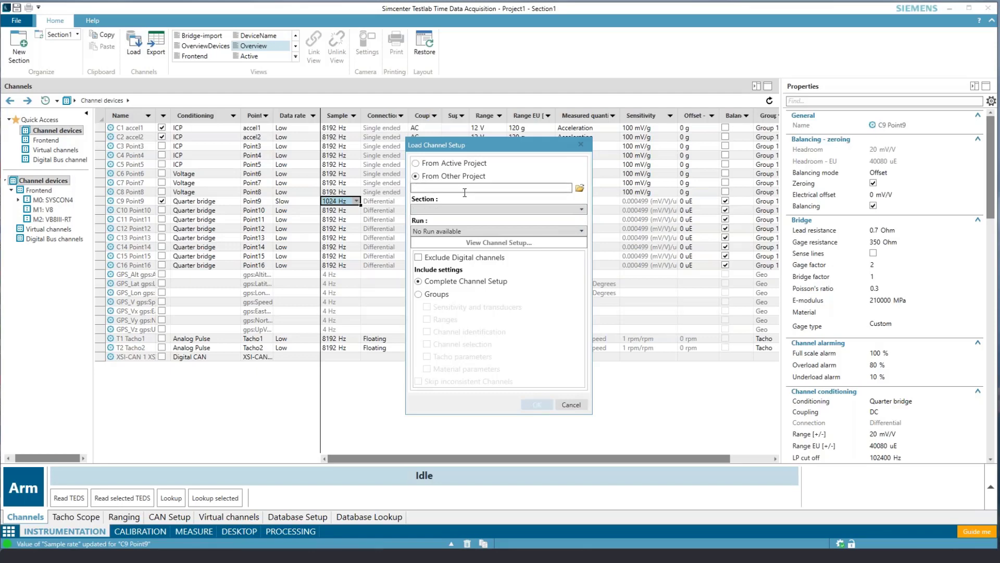
left_click(580, 188)
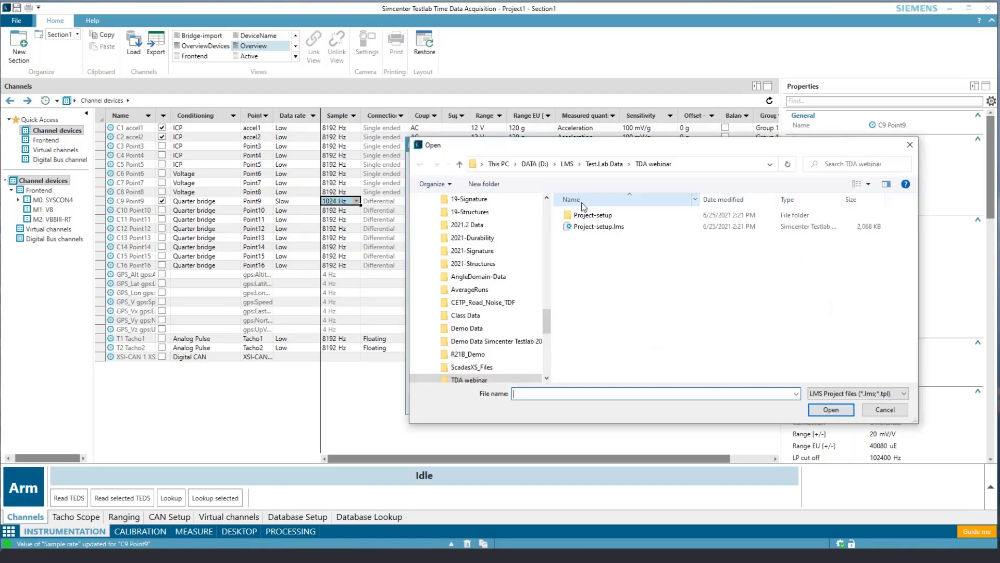
left_click(603, 231)
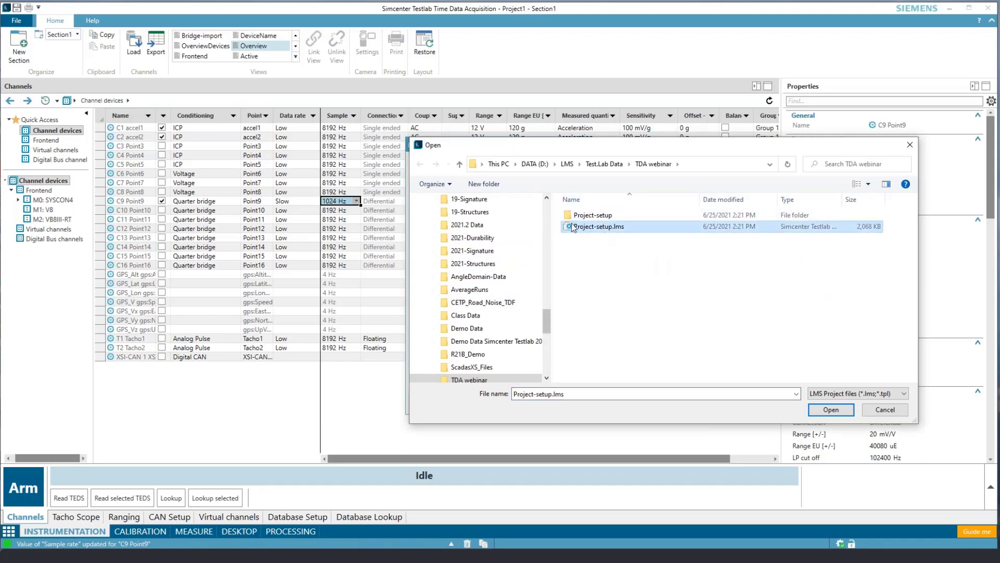
left_click(832, 410)
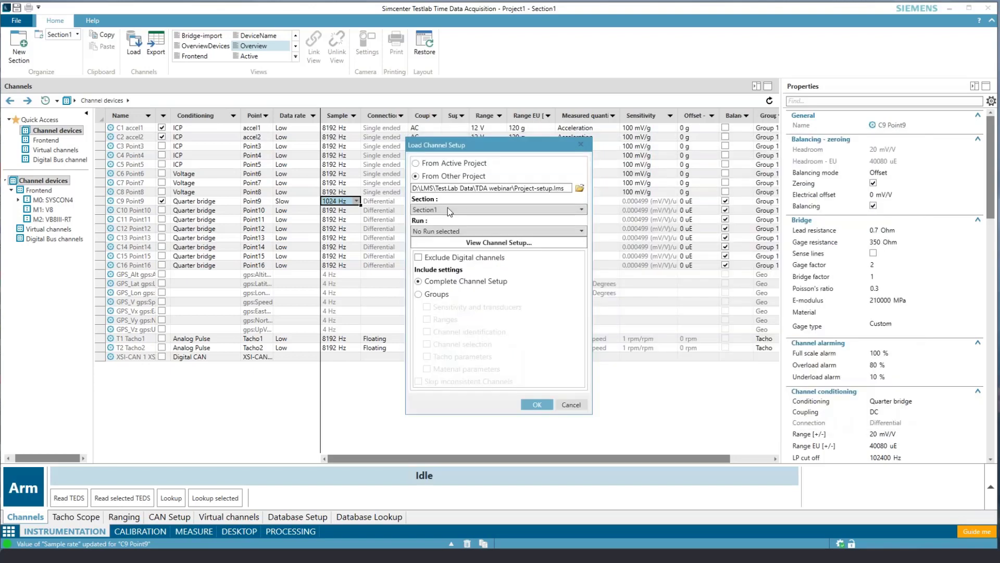
left_click(473, 210)
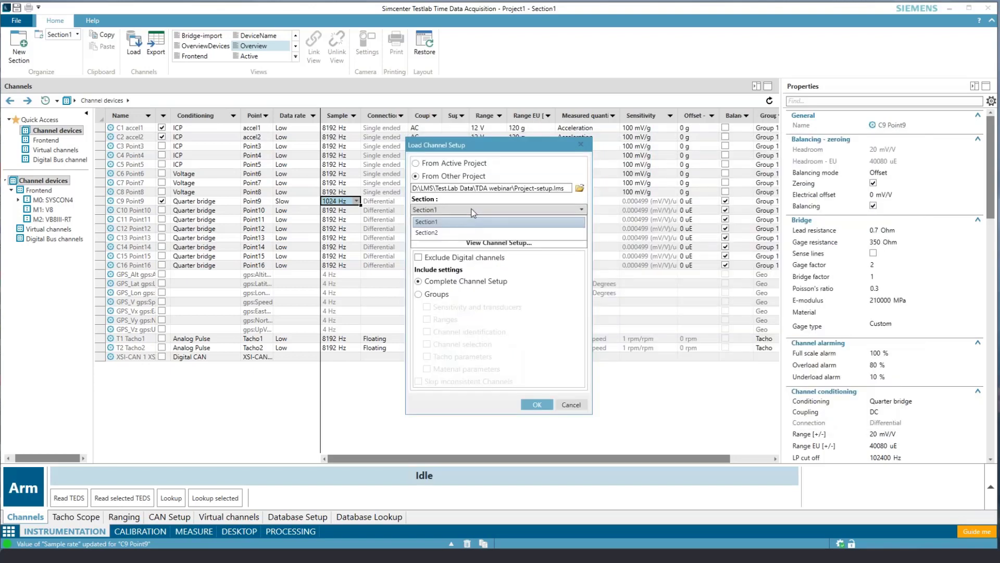
left_click(452, 223)
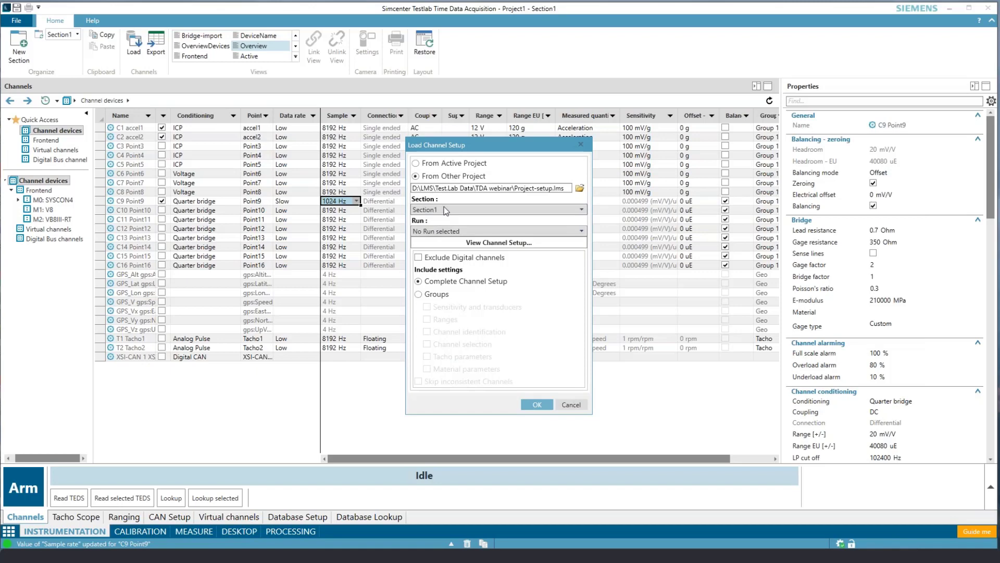
left_click(537, 405)
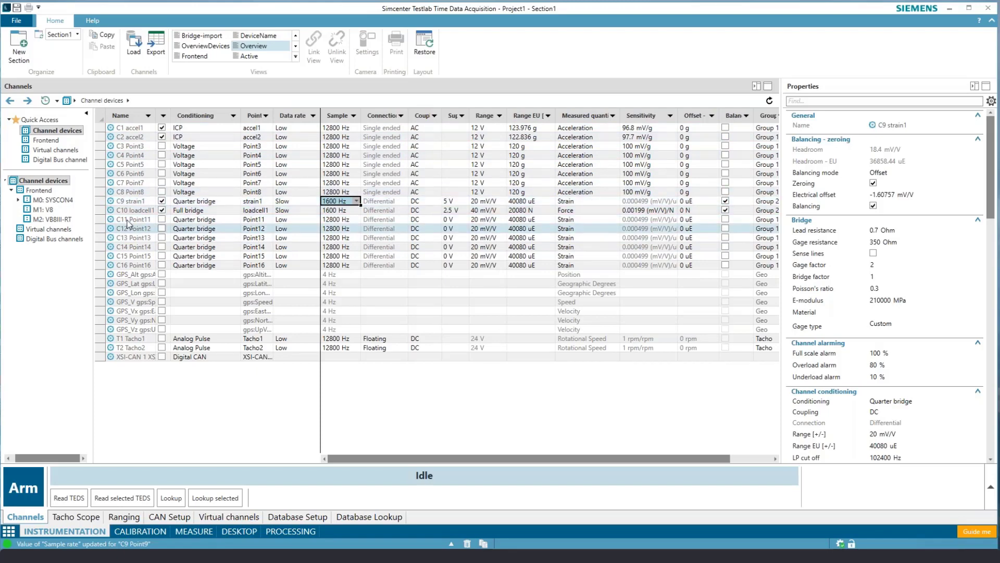
Step: Pick Full bridge as the conditioning and Force as the measured quantity of channel C10 loadcell1
left_click(233, 211)
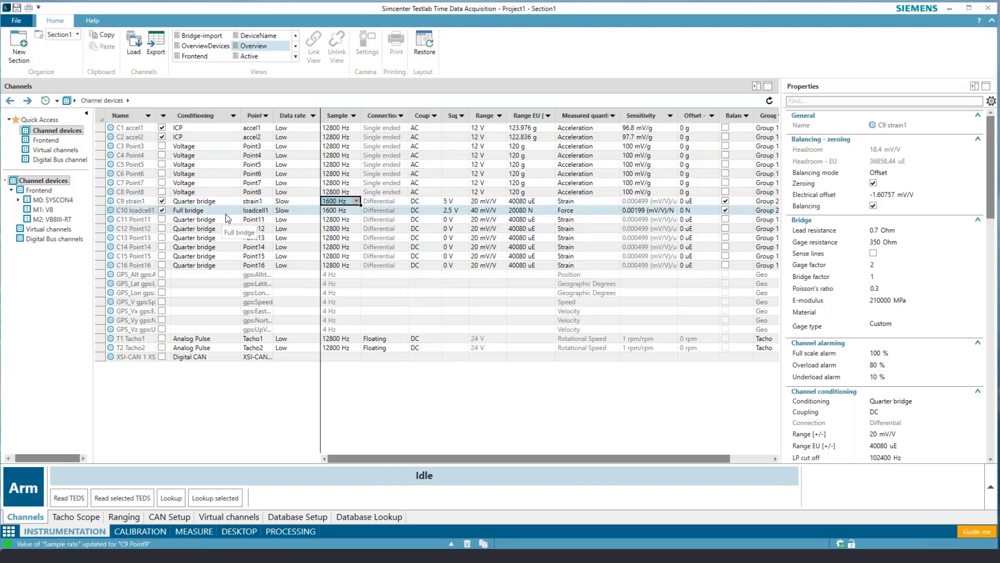
left_click(236, 211)
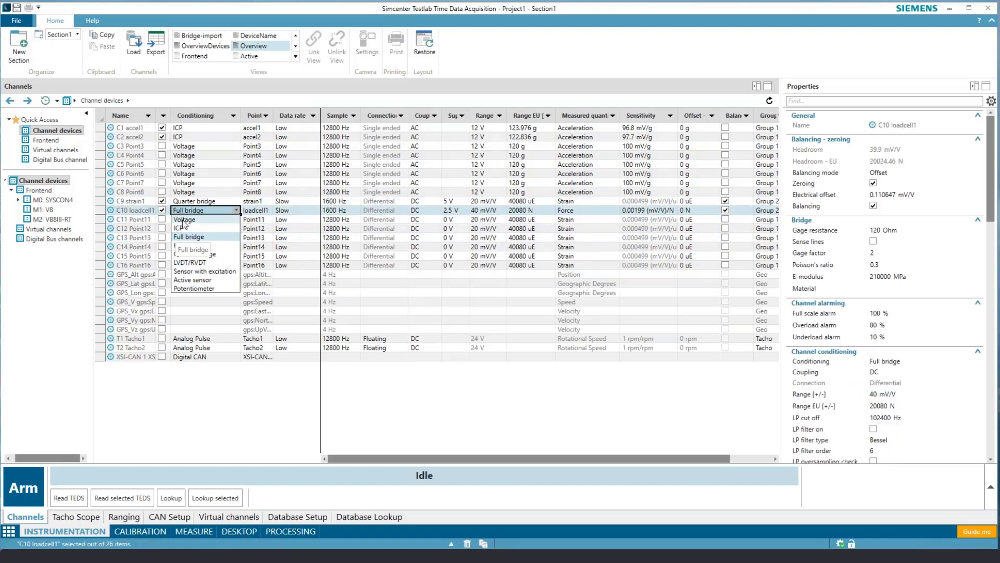
left_click(211, 237)
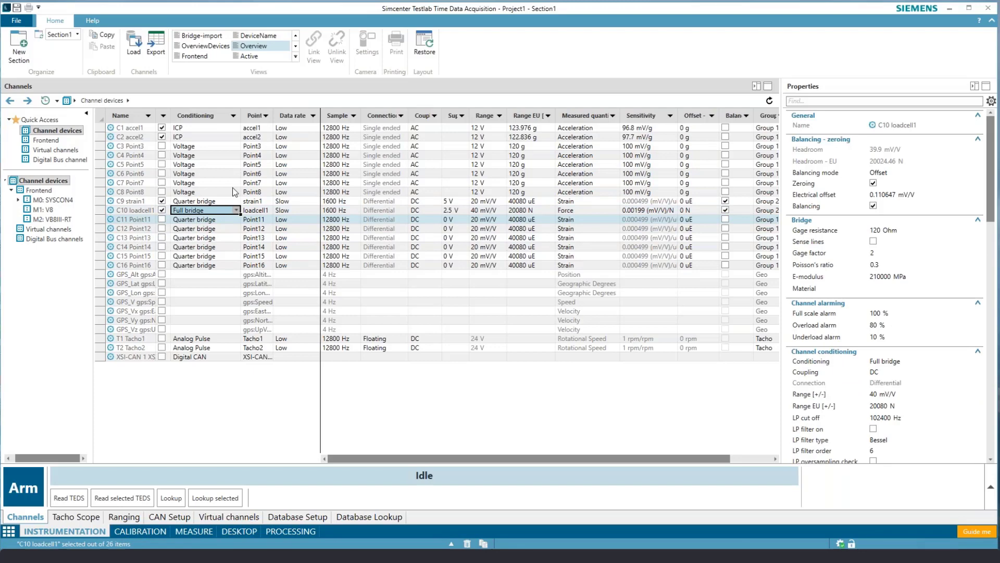
left_click(613, 212)
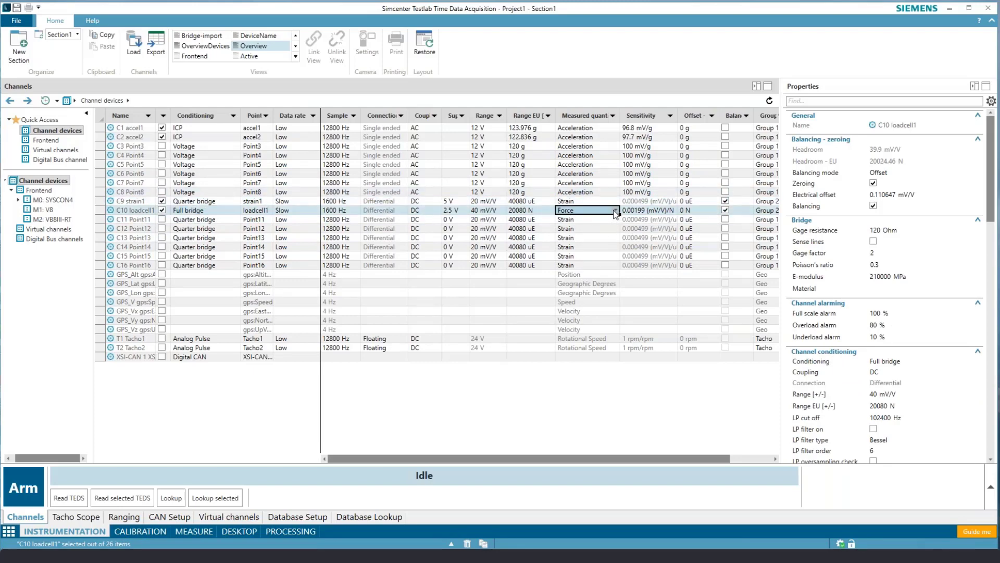
left_click(615, 210)
scroll(629, 292, "up", 3)
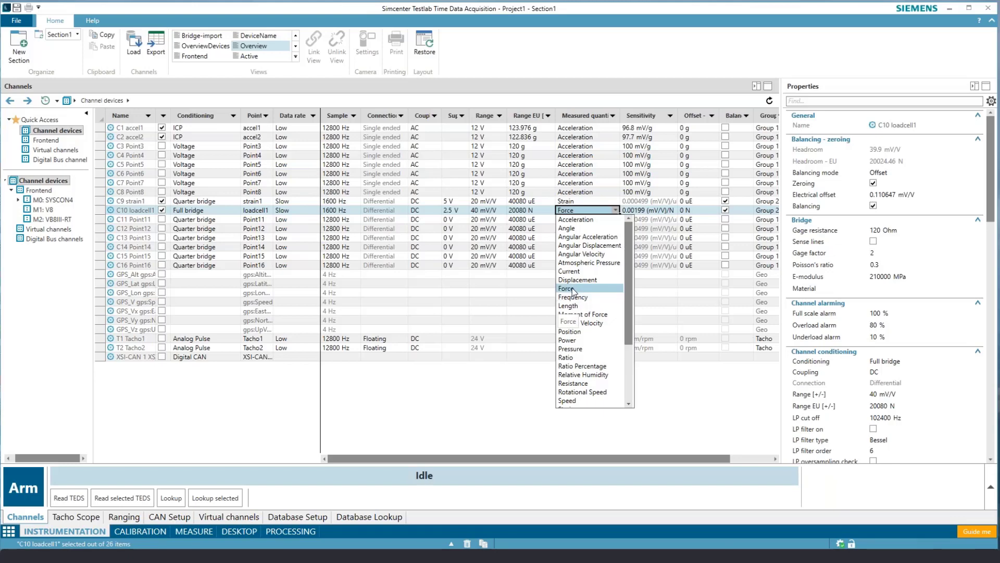
left_click(572, 289)
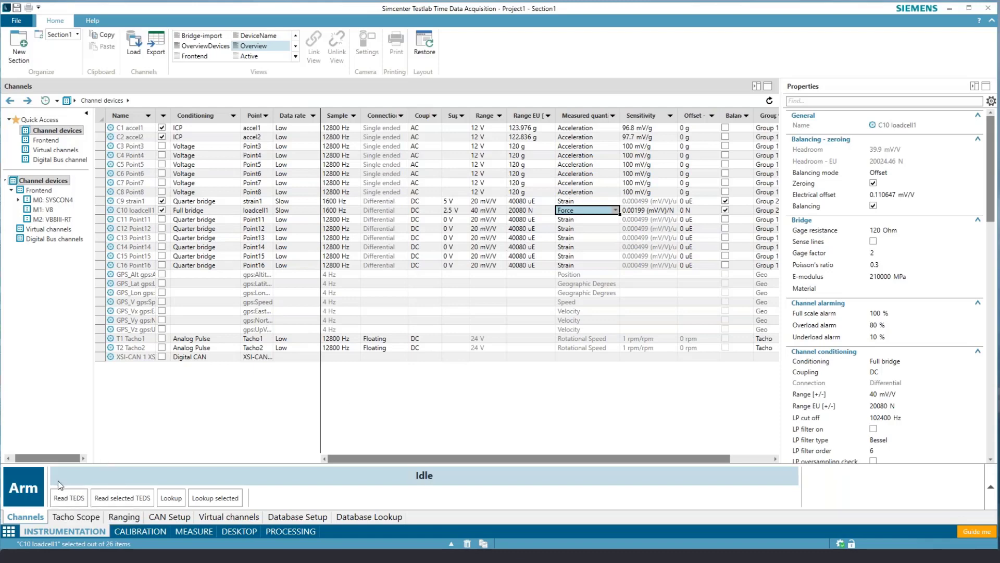
Step: Arm the frontend and examine the signal levels and live channel statistics of C10 loadcell1 and C1 accel1
left_click(22, 493)
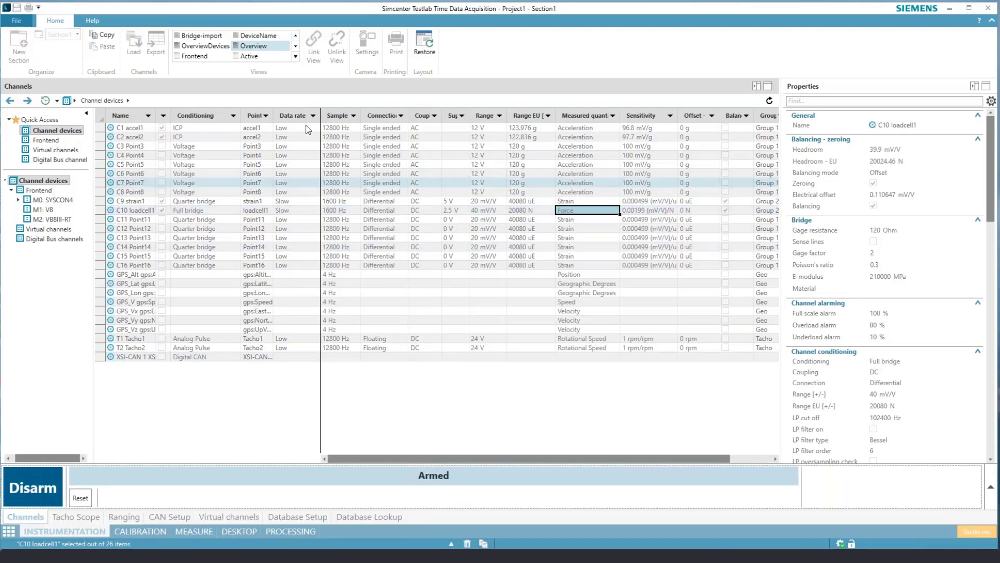
left_click_drag(514, 458, 632, 462)
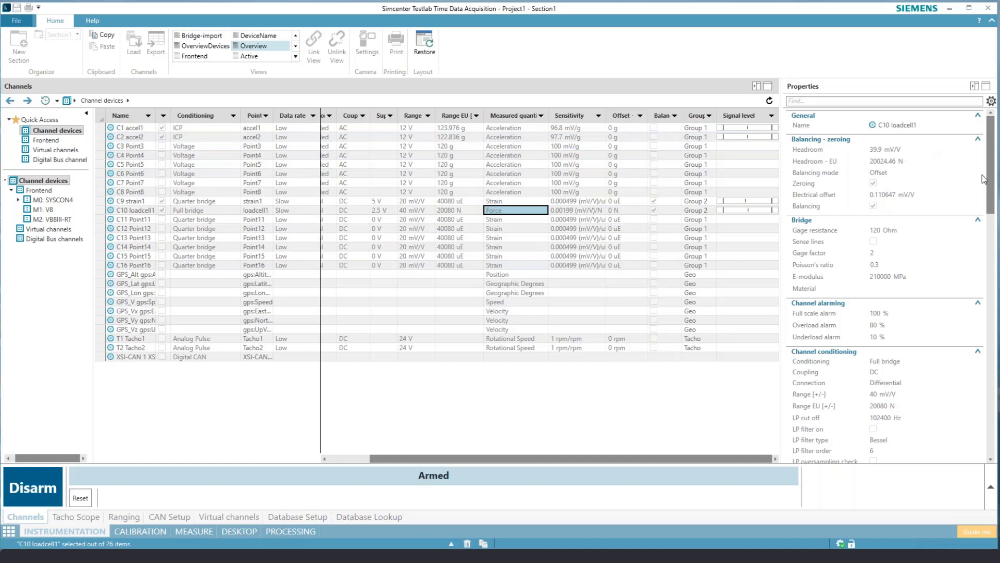
scroll(983, 179, "down", 10)
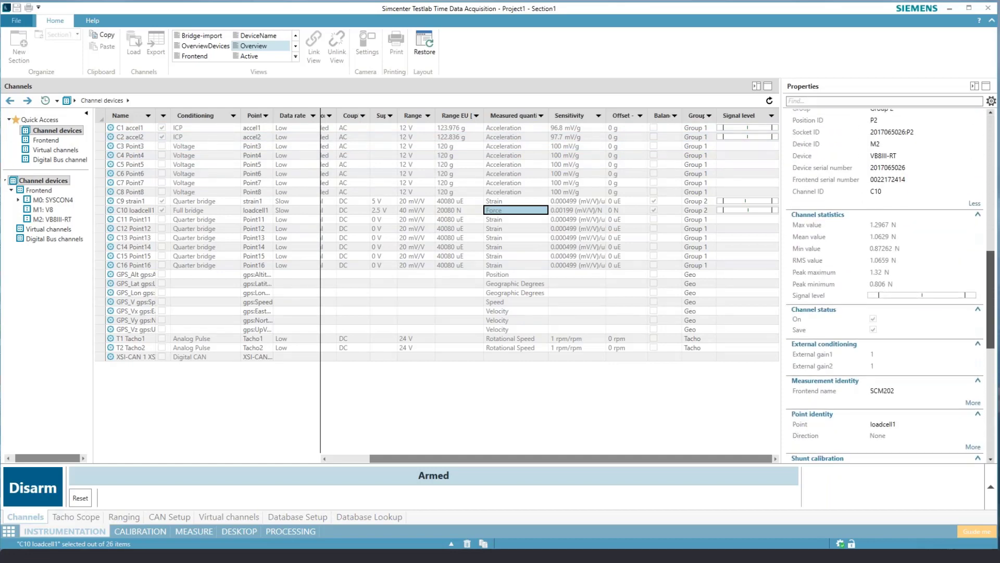
scroll(886, 286, "down", 2)
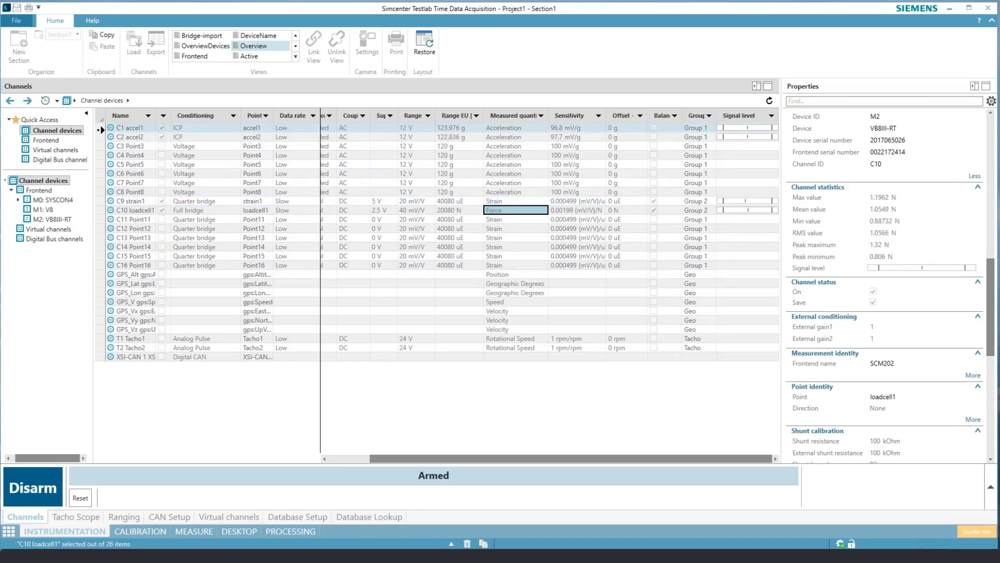
left_click(102, 130)
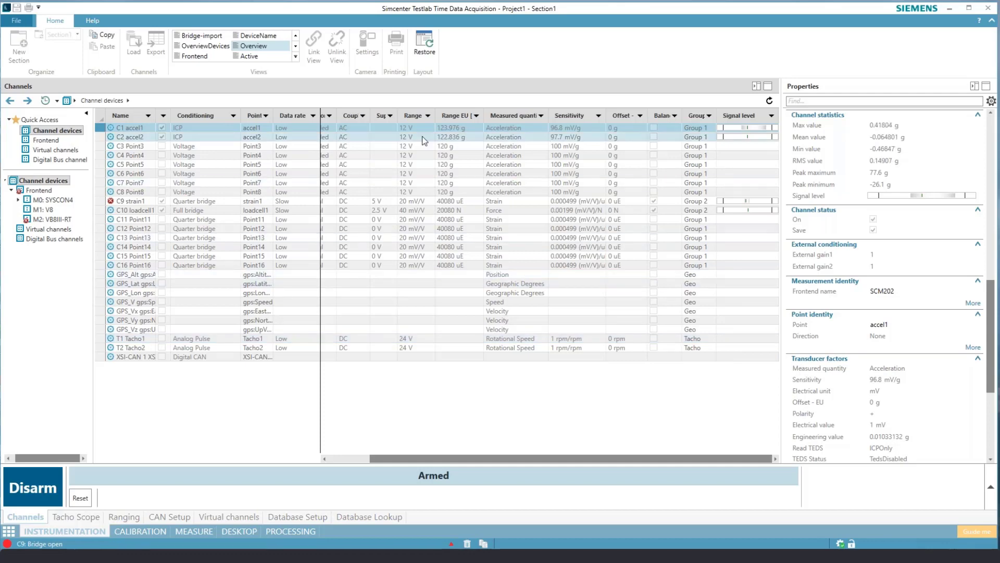
mouse_move(111, 203)
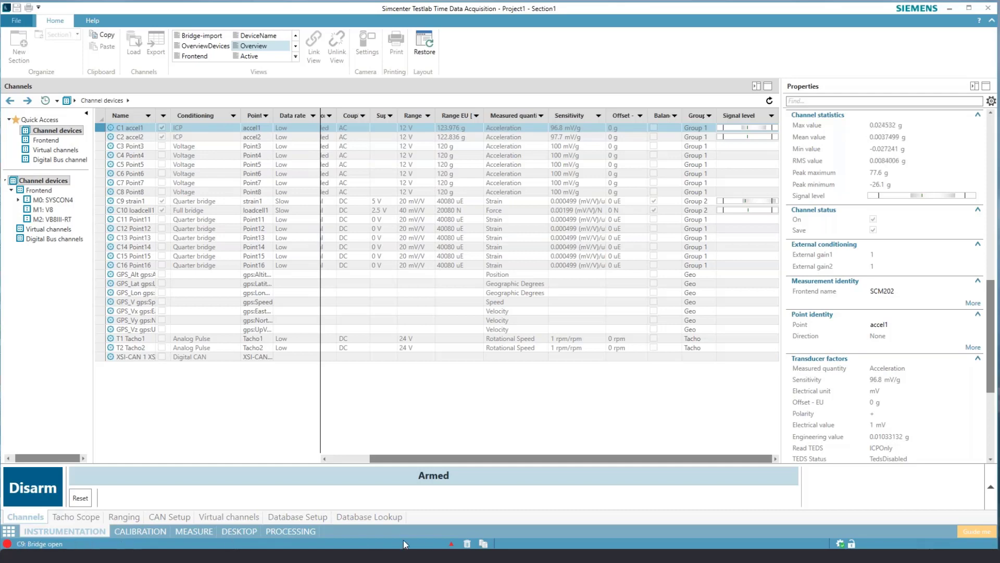
Step: Review and clear the messages history, and disarm the frontend
left_click(451, 544)
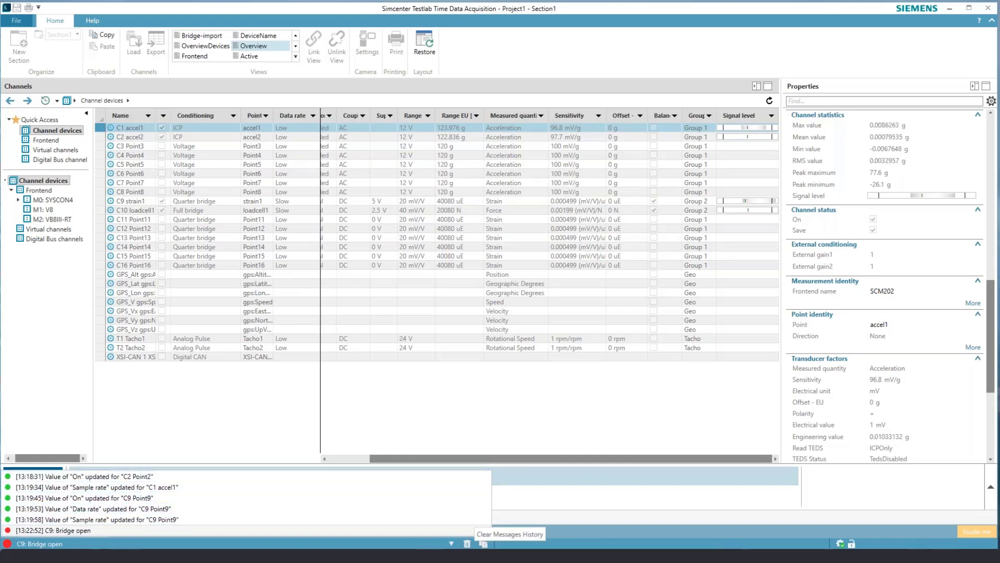
left_click(468, 546)
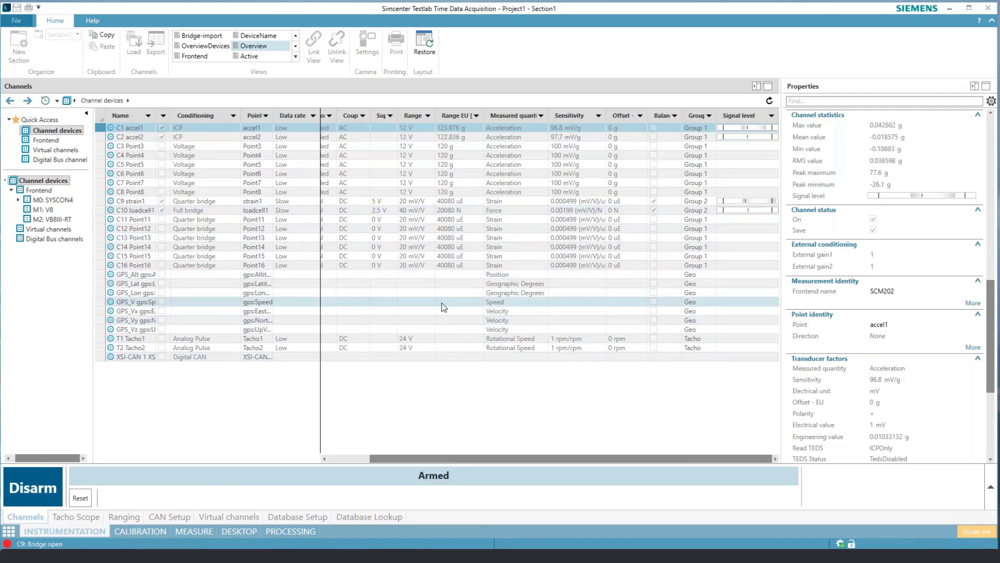
left_click(53, 503)
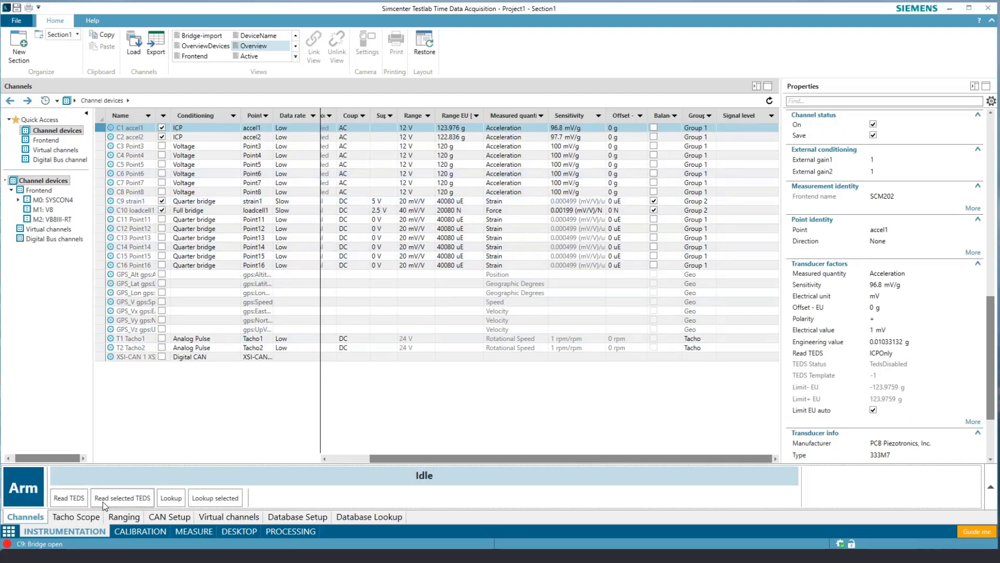
Step: Read the TEDS data of the connected transducers, check the resulting properties of channel C1, and accept them
left_click(76, 499)
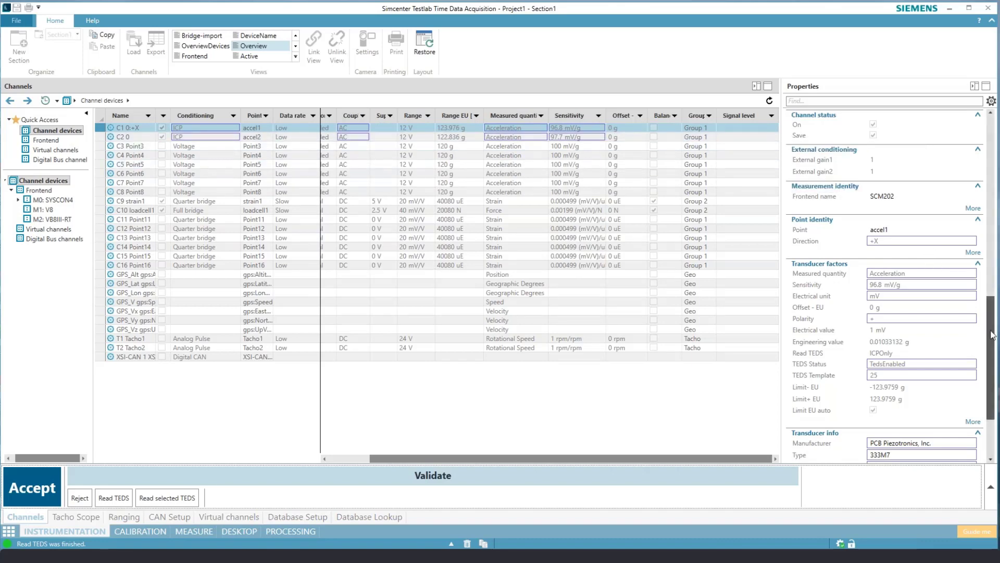
left_click_drag(991, 335, 988, 130)
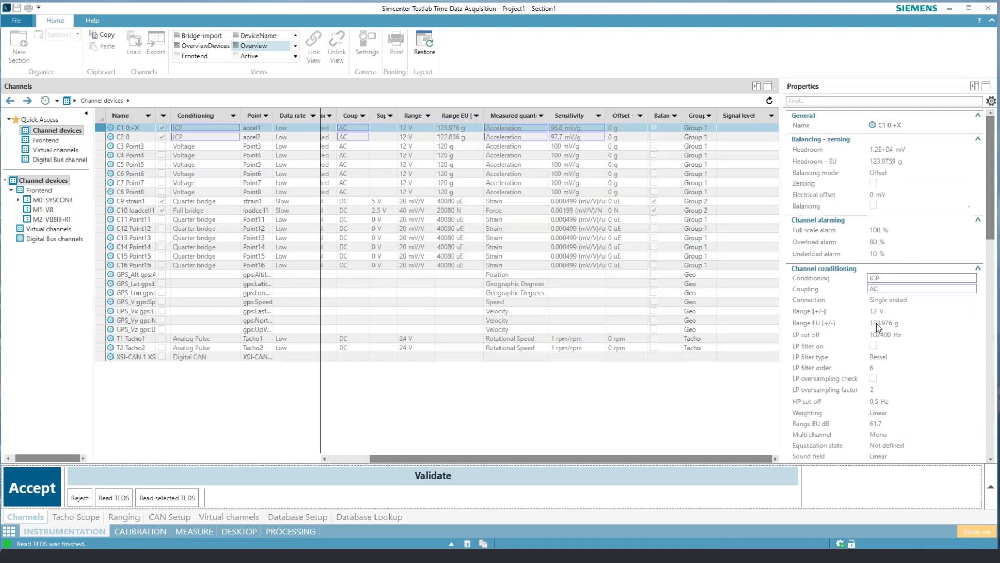
left_click(32, 489)
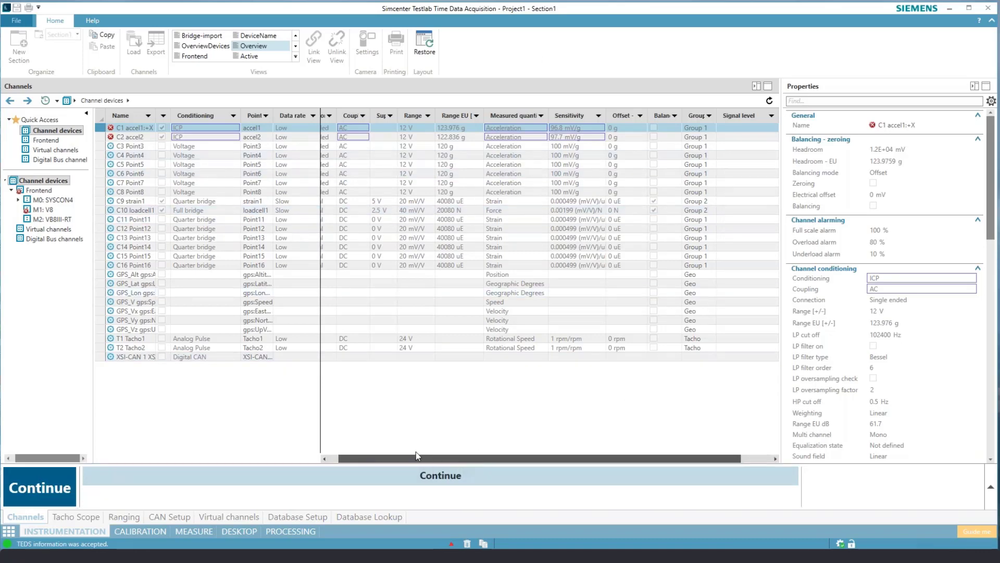
Step: Review the error and transducer info of channel C1 to finish the TEDS validation, and select the sensitivities of C1 and C2
left_click(341, 460)
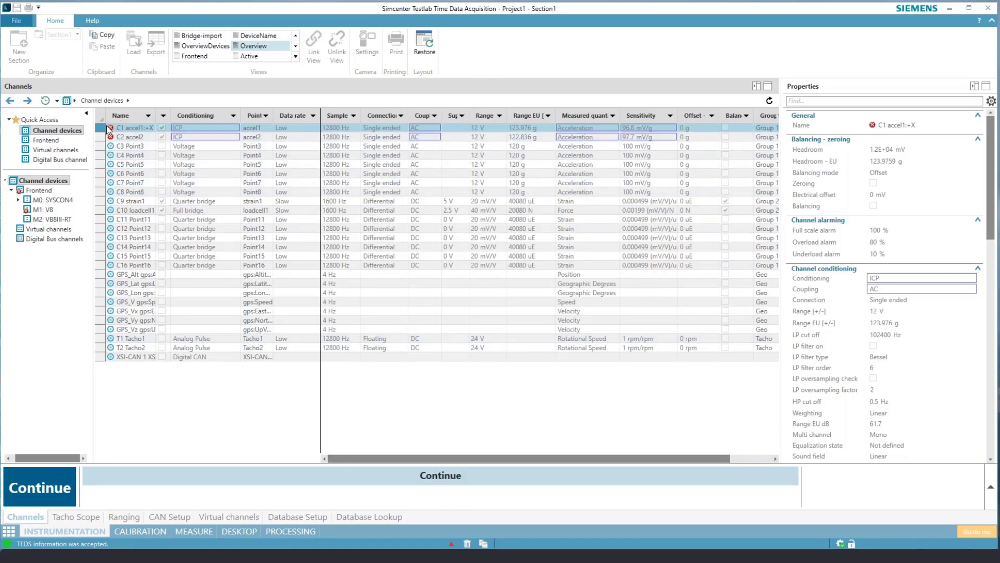
mouse_move(112, 130)
left_click_drag(991, 212, 992, 430)
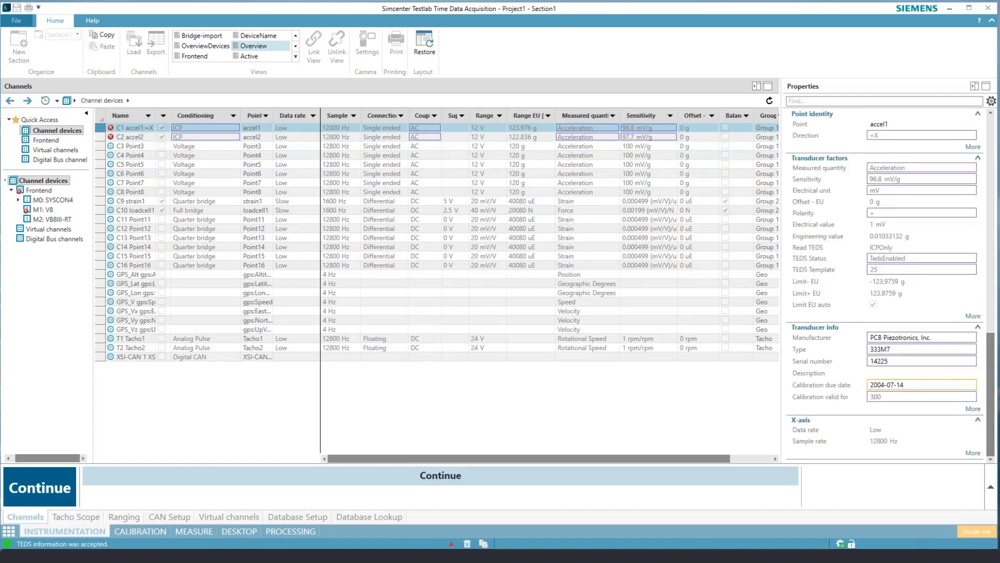
left_click(40, 495)
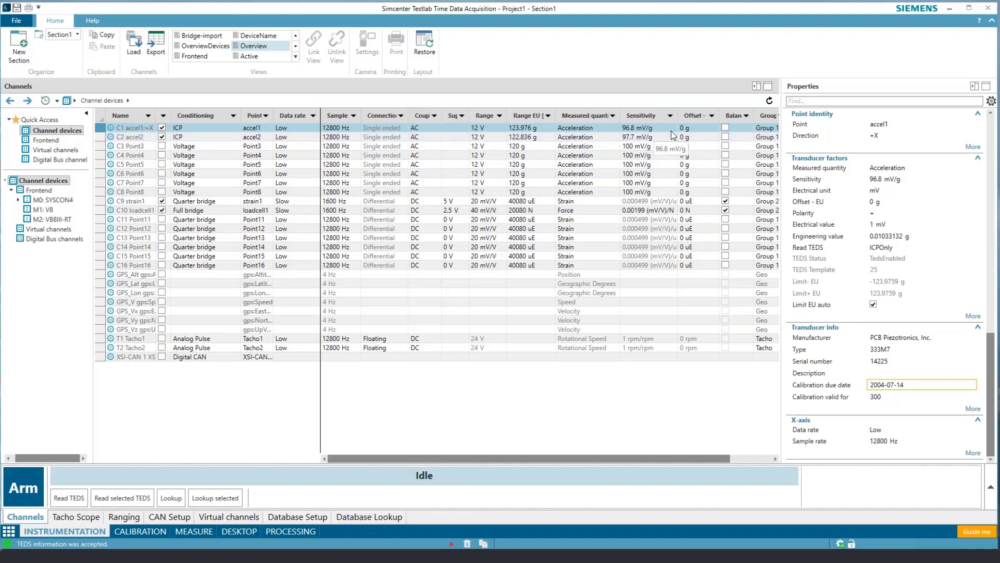
left_click(670, 130)
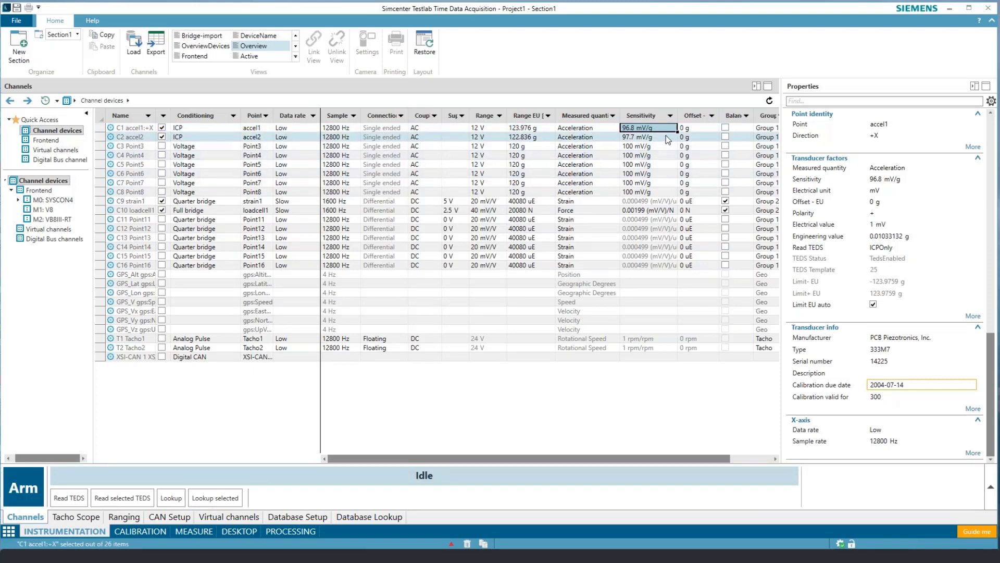
left_click(666, 138, "shift")
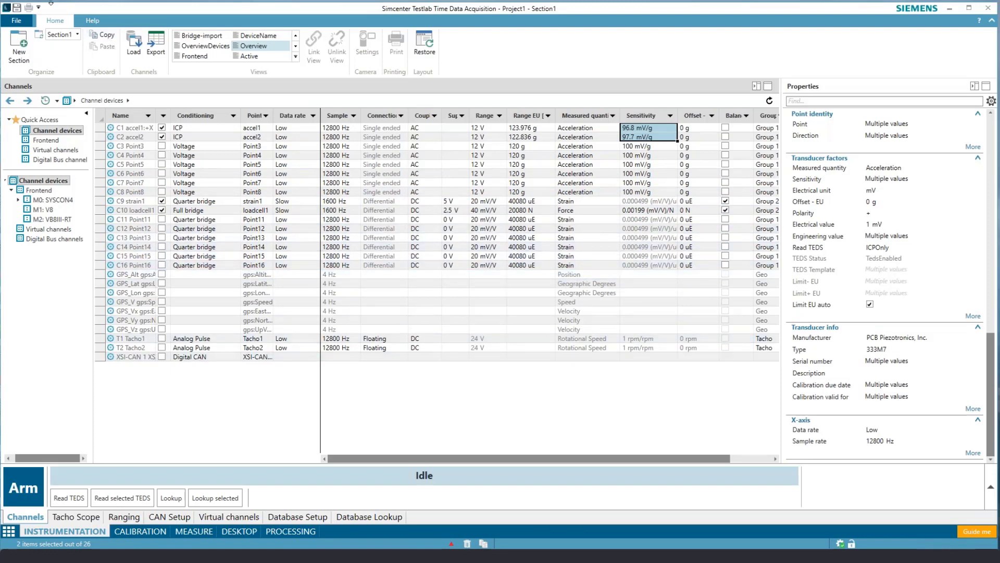
Step: Save the project under the name Webinar in the TDA webinar folder
left_click(17, 9)
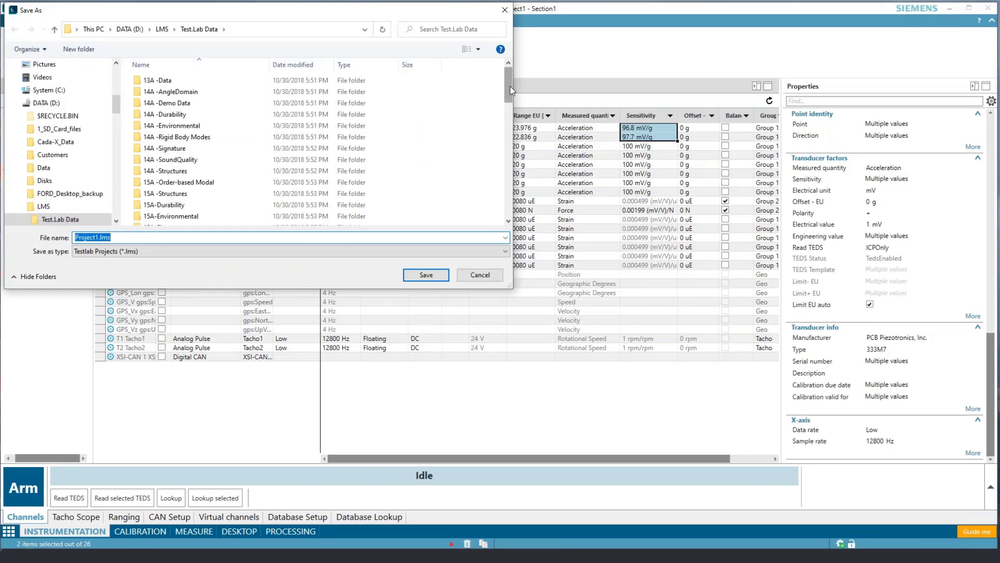
left_click_drag(511, 86, 430, 201)
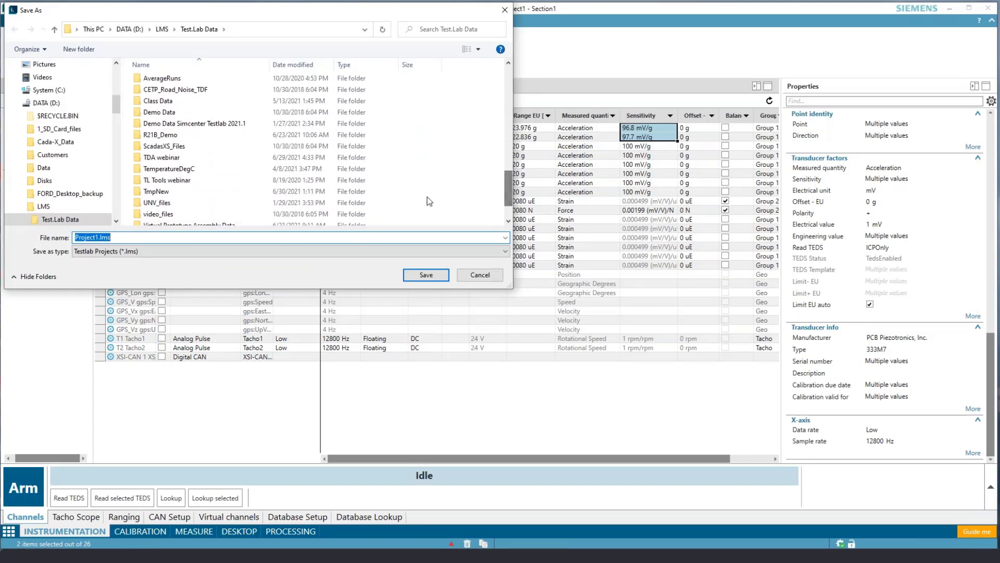
double_click(167, 157)
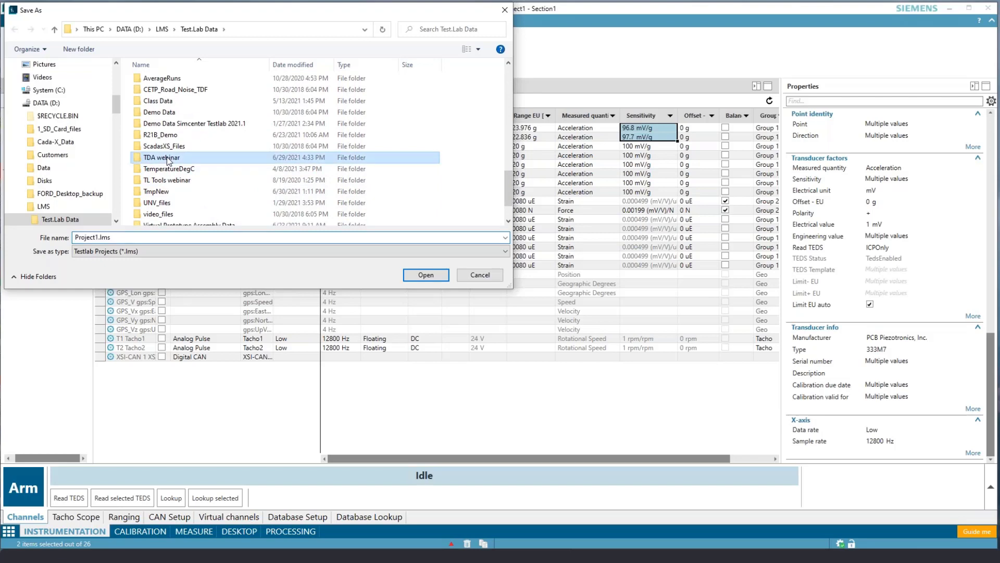
left_click(96, 238)
key("ctrl+a")
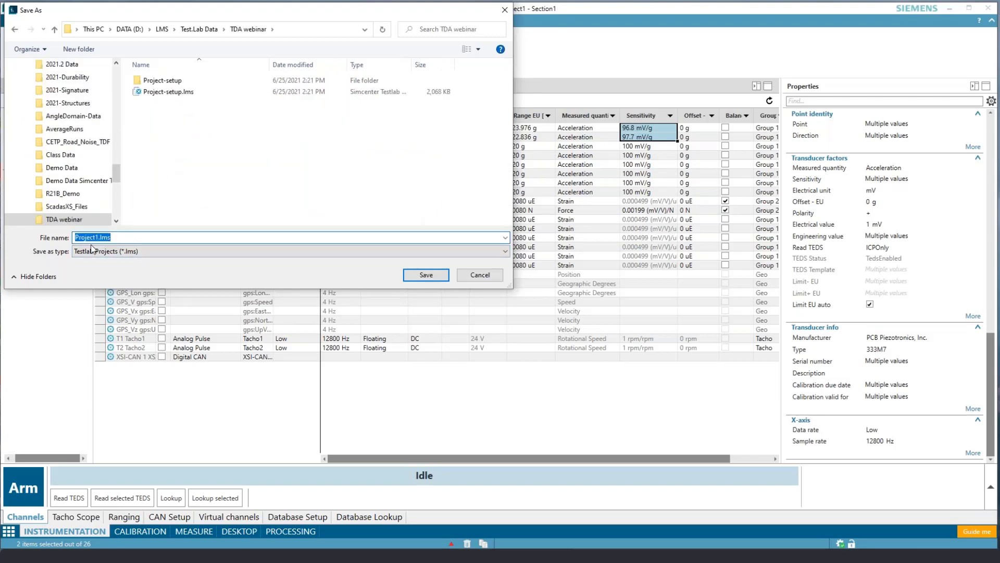
type("Webinar")
left_click(426, 274)
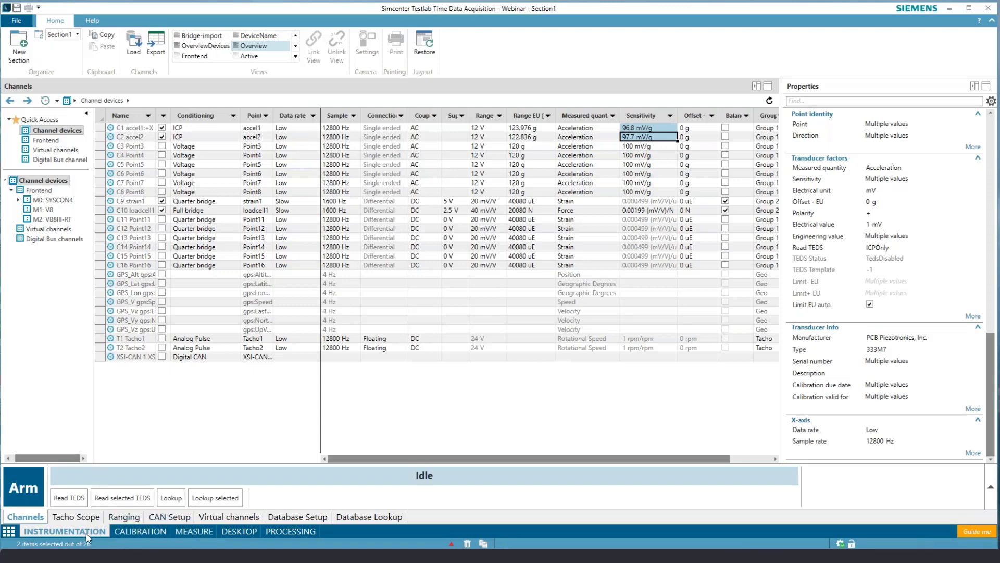
Step: Go to the AC calibration settings and set the calibrator unit to Pa
left_click(147, 532)
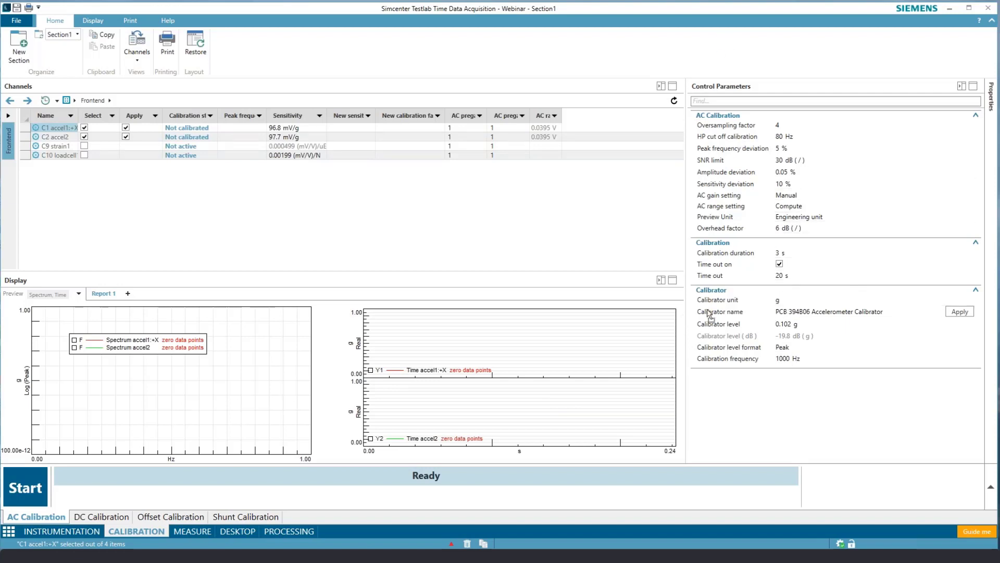
left_click(786, 301)
left_click(787, 301)
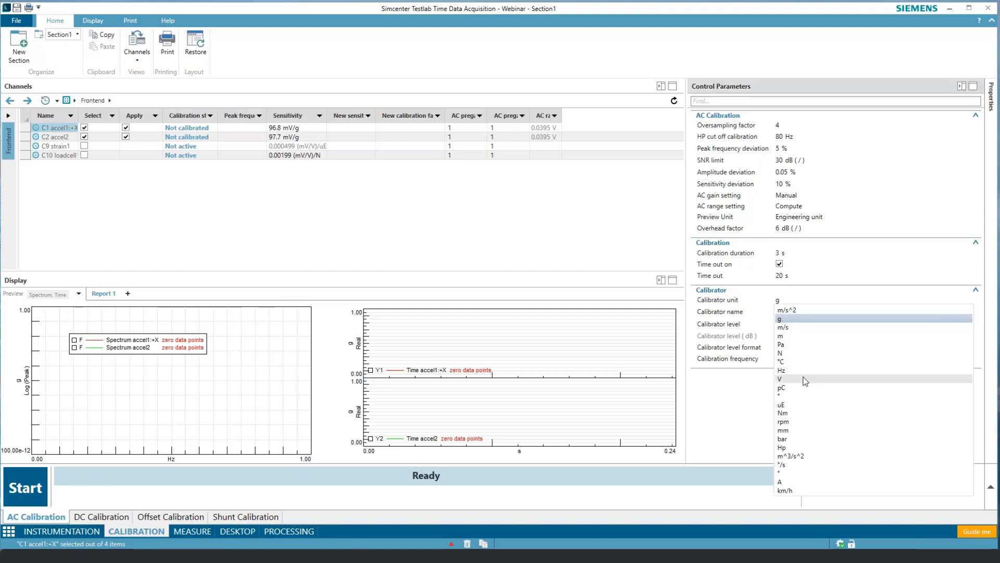
left_click(782, 344)
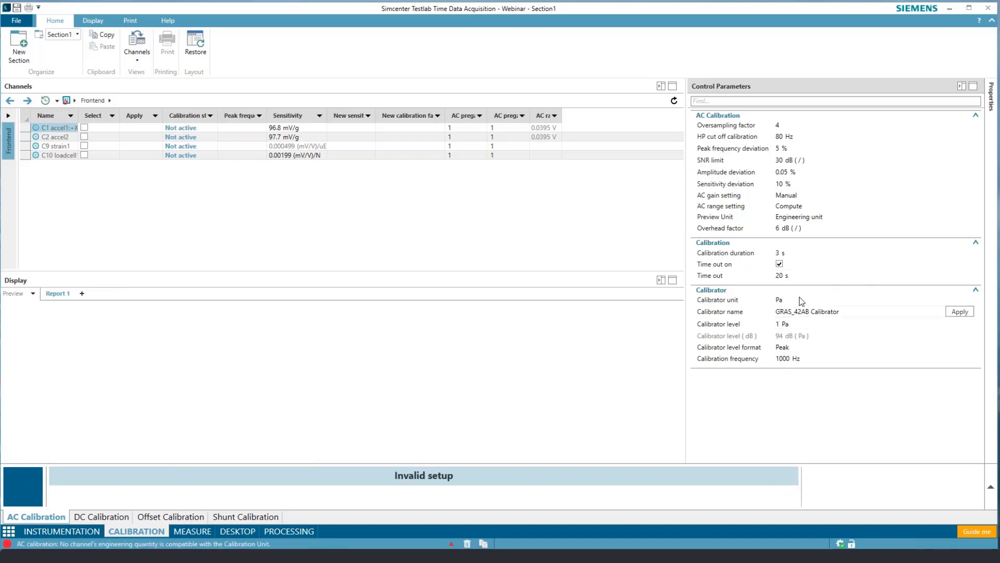
Step: Choose the GRAS_42AB Calibrator and apply its predefined level and frequency settings
left_click(852, 316)
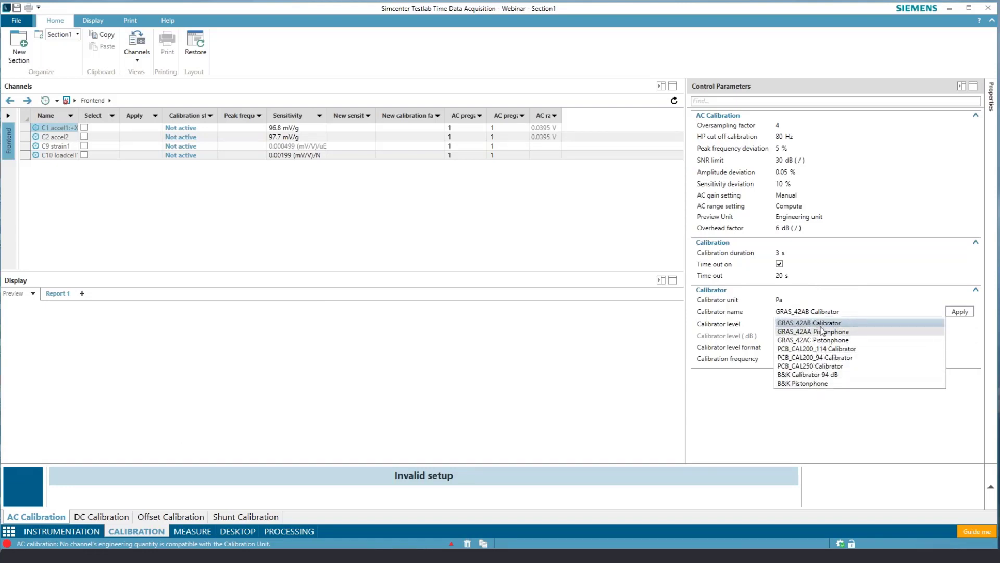
left_click(823, 322)
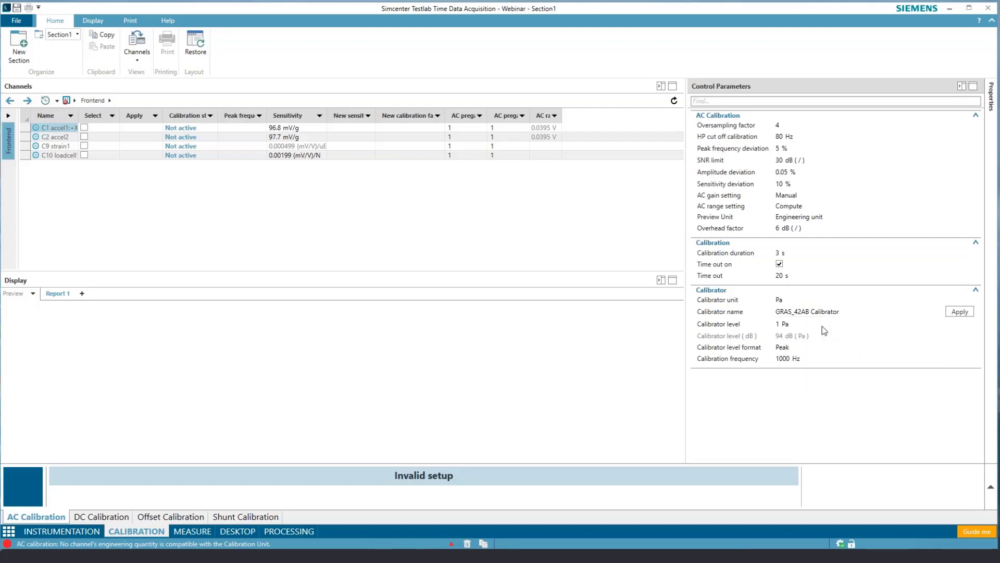
left_click(969, 313)
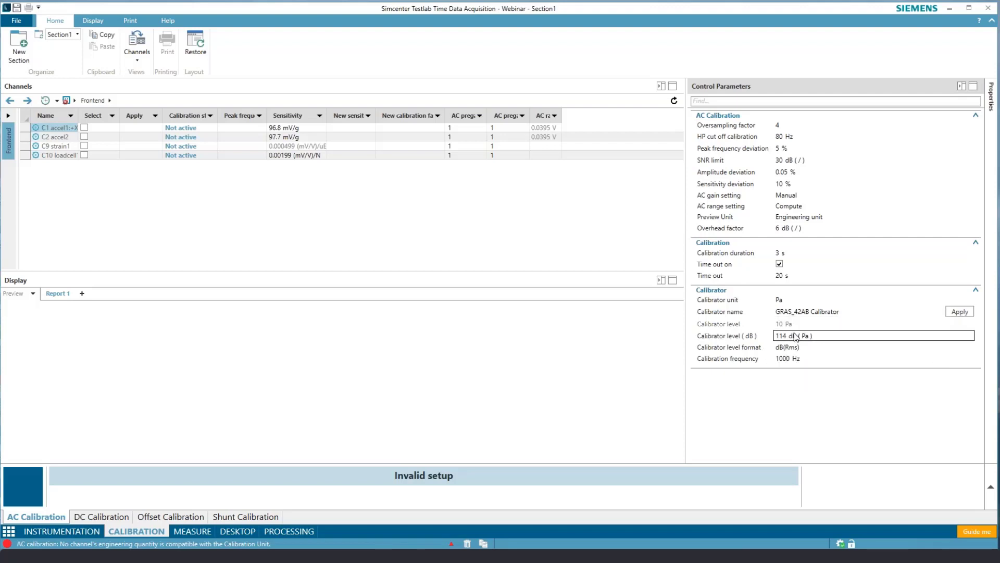
mouse_move(807, 338)
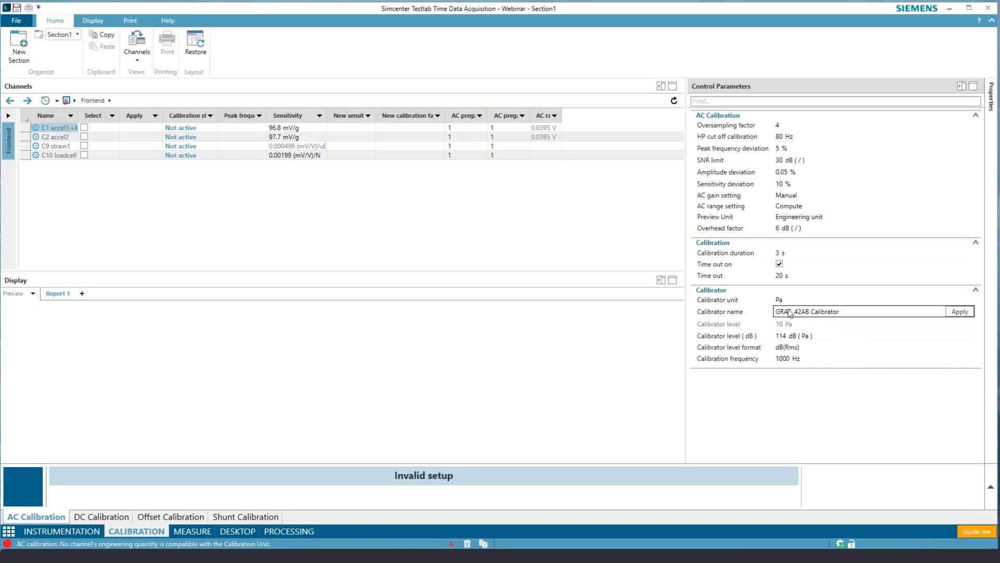
Step: Set the calibrator unit to g, choose the PCB 394B06 Accelerometer Calibrator and apply its predefined settings
left_click(789, 301)
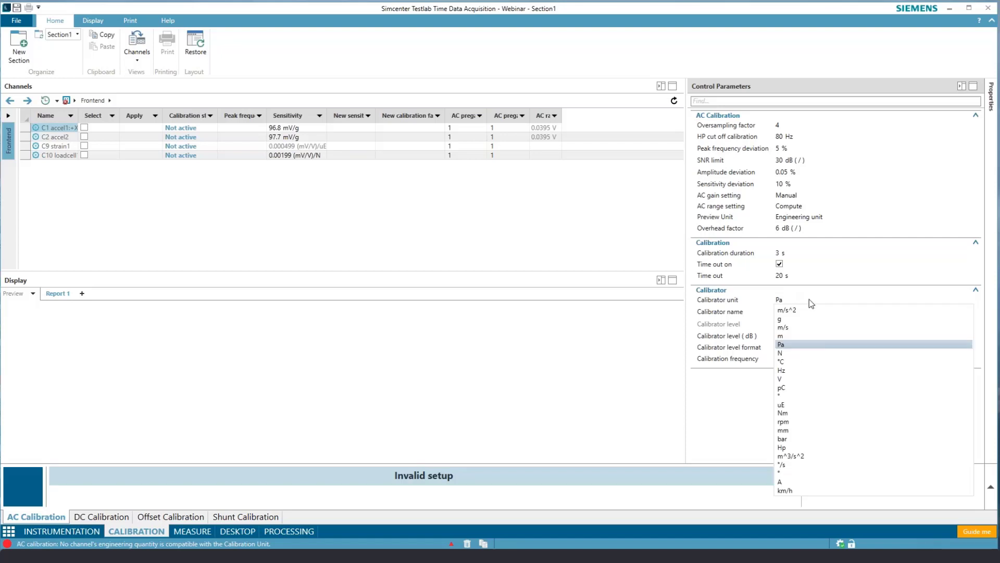
left_click(781, 319)
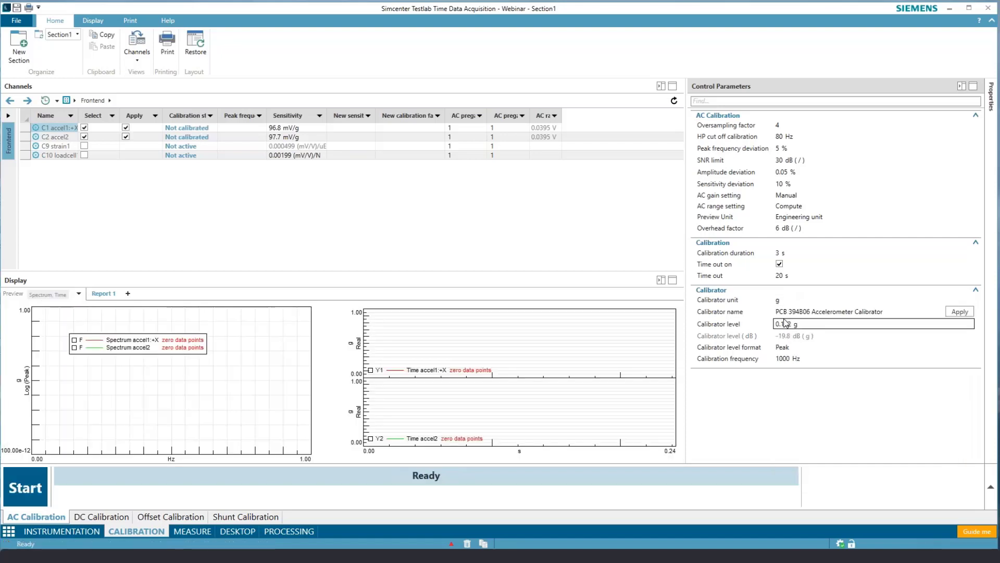
left_click(878, 311)
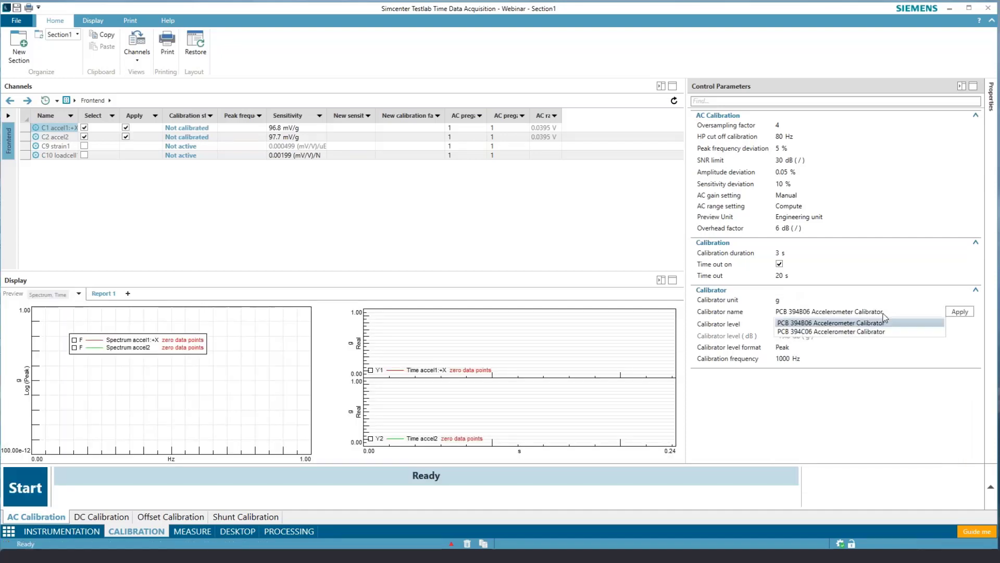
left_click(816, 323)
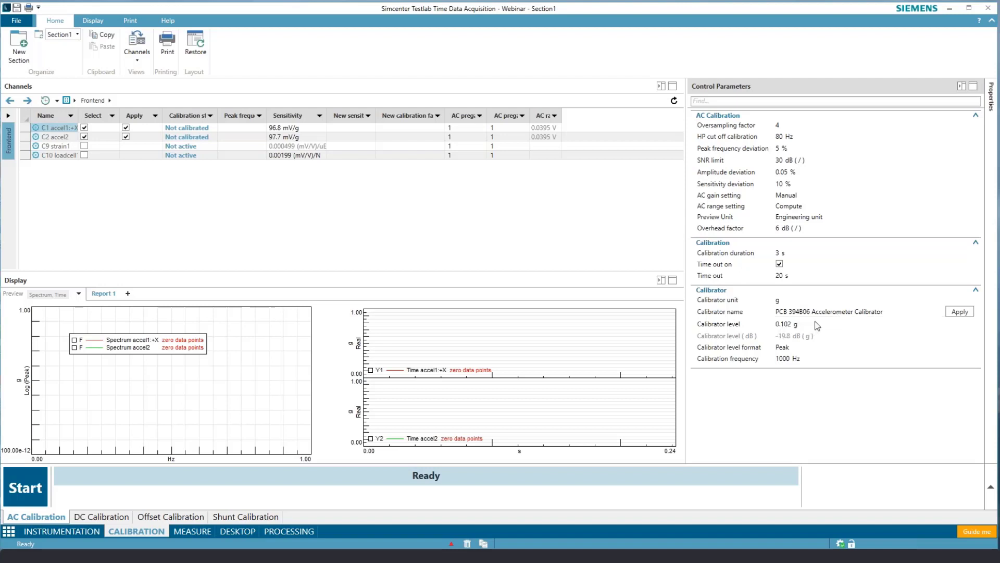
left_click(960, 311)
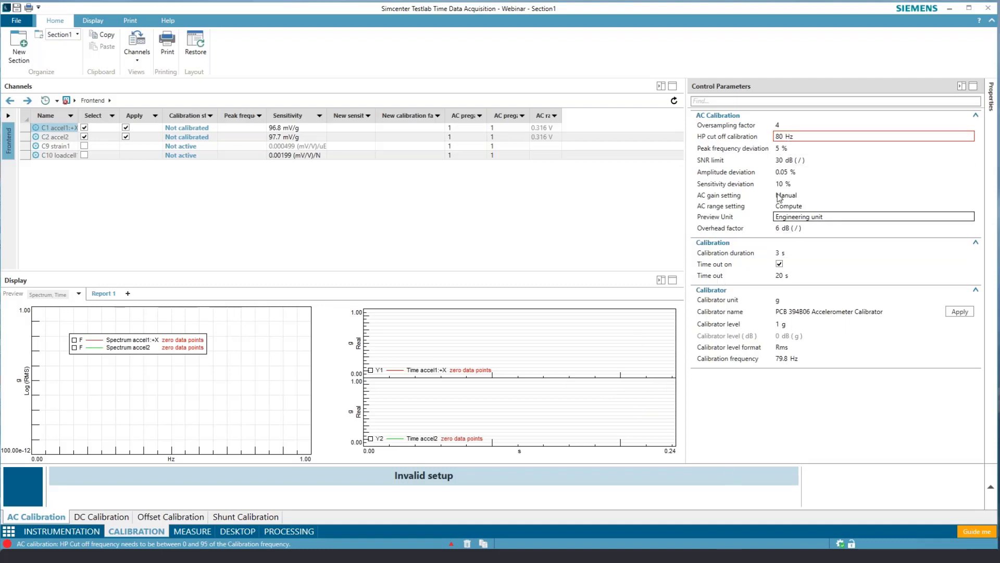
Step: Set the HP cut off calibration frequency to 65 Hz
double_click(786, 140)
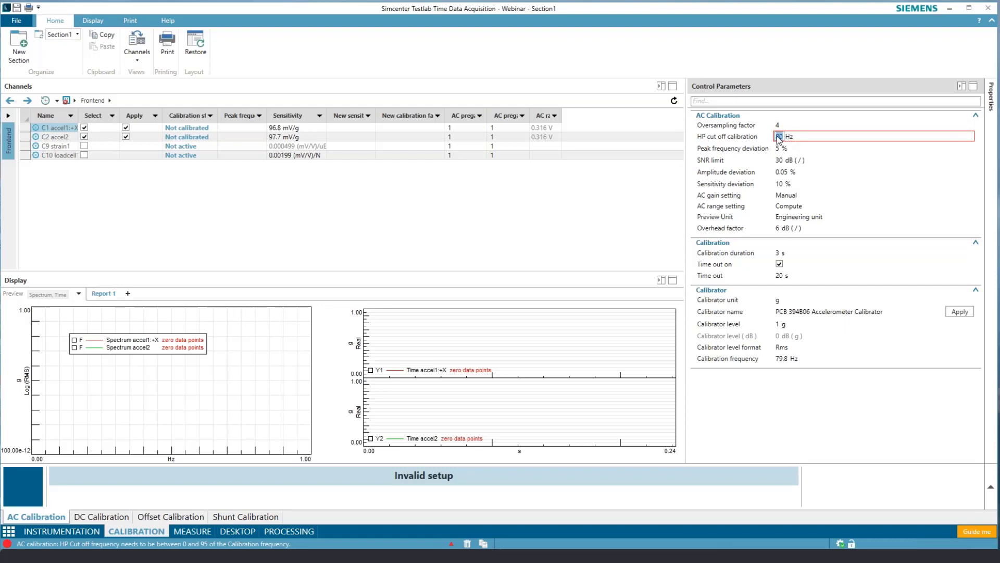
type("6")
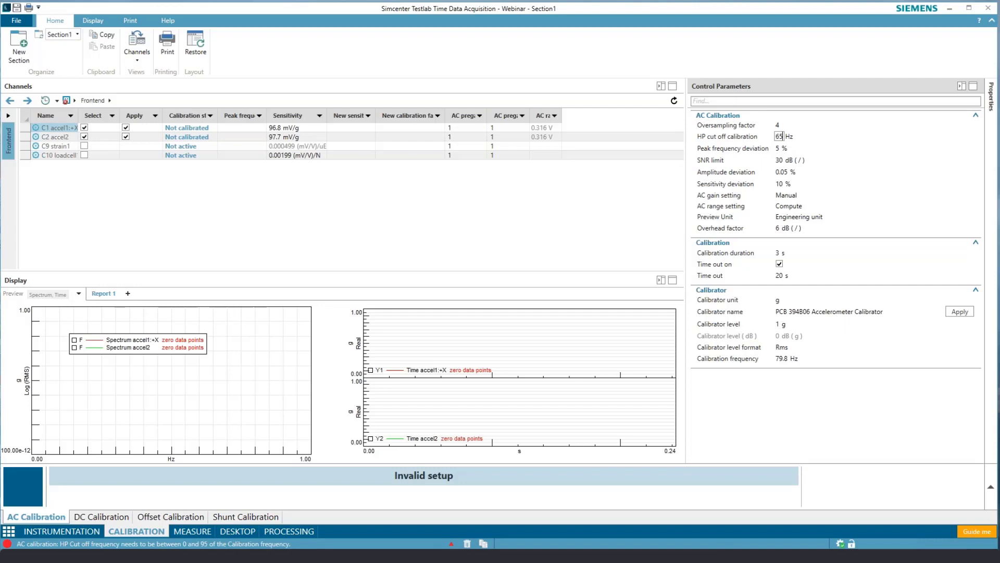
type("5")
key("Tab")
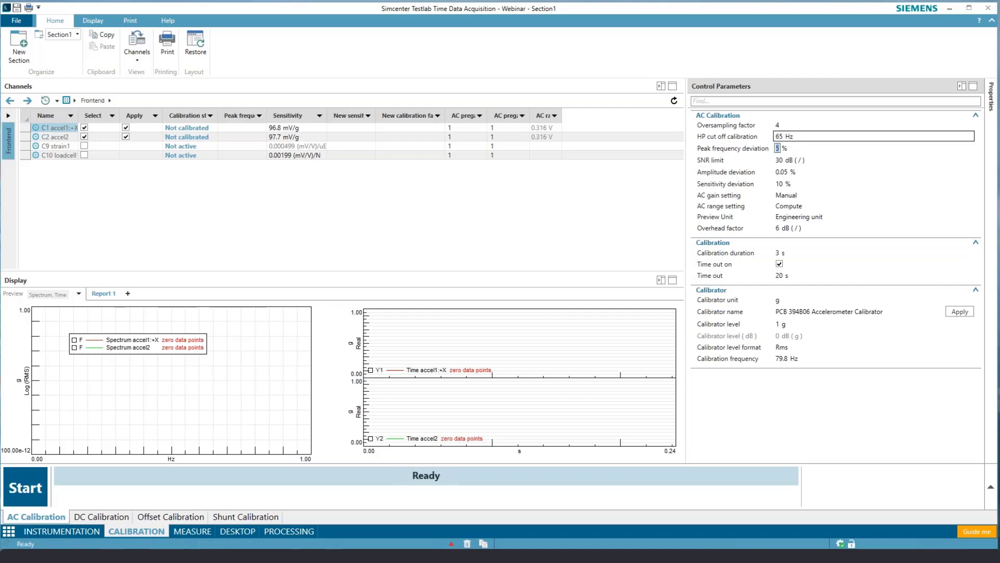
left_click(781, 360)
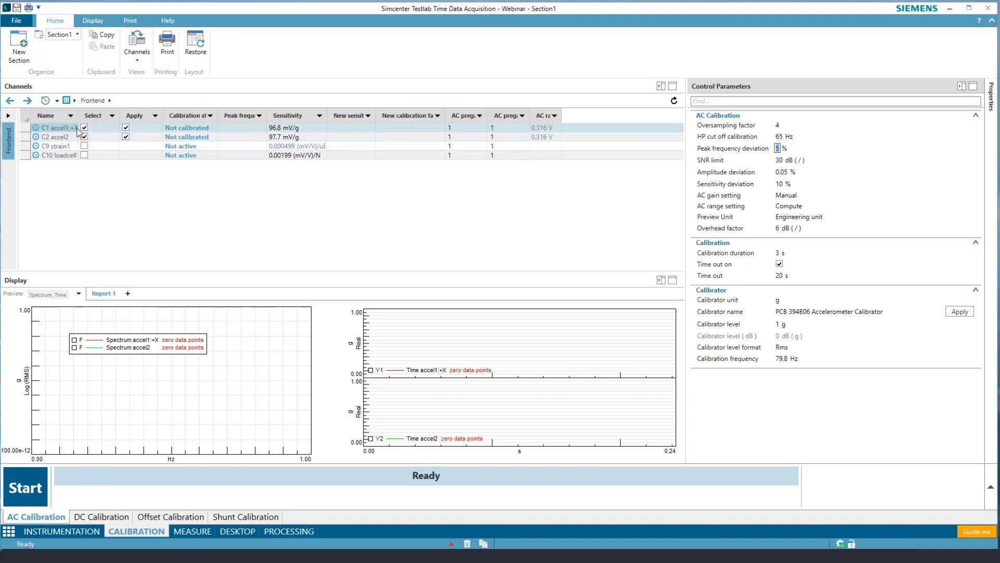
Step: Exclude channel C1 from the AC calibration, then calibrate only C2 accel2 and apply its new sensitivity
left_click(83, 128)
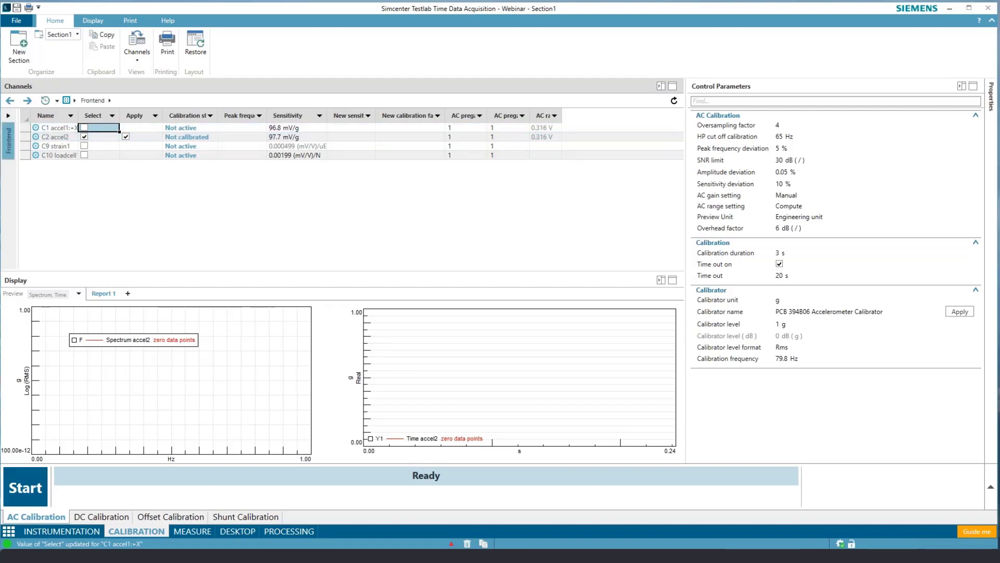
left_click(57, 137)
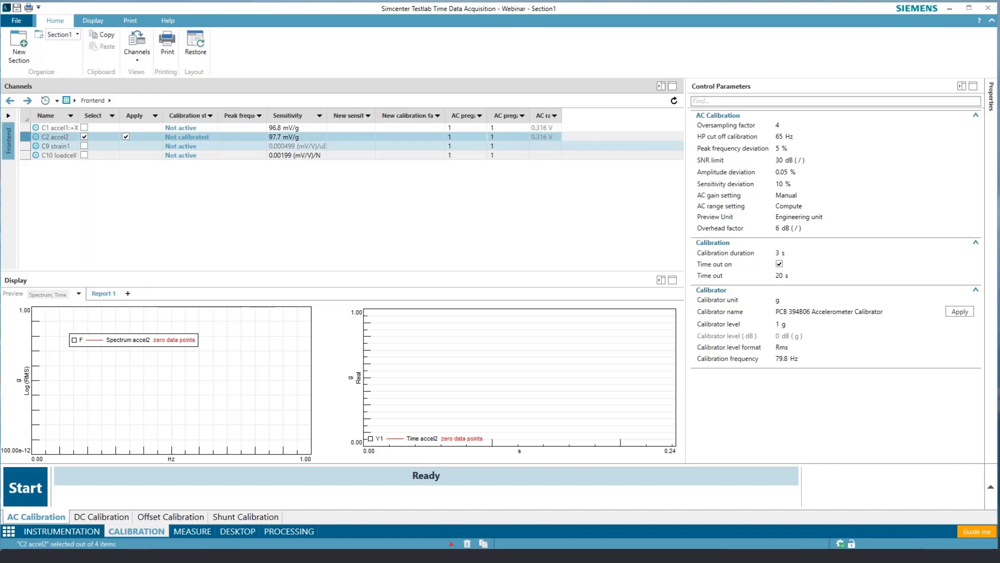
left_click(32, 487)
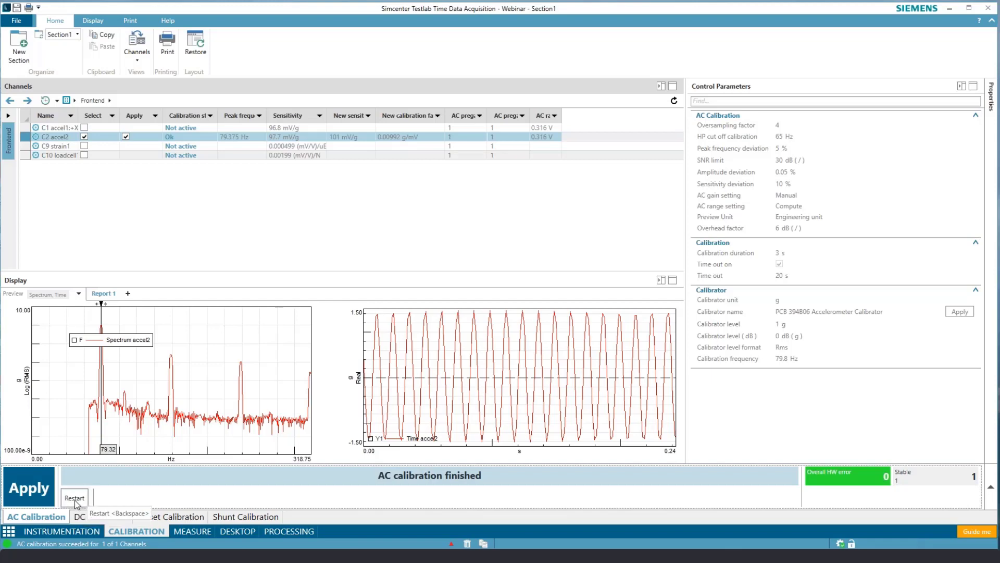
left_click(30, 488)
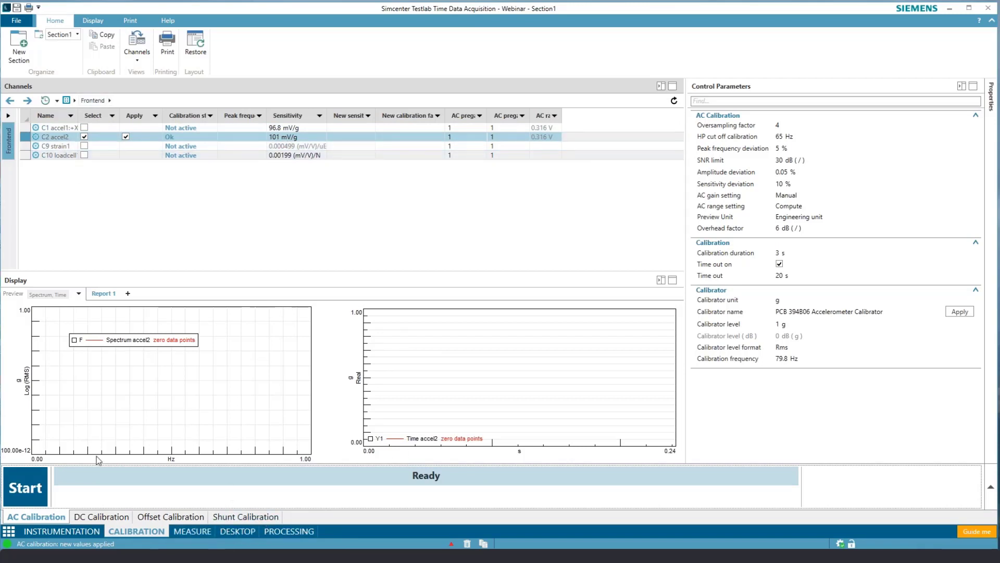
Step: Select channel C10 loadcell1 for DC calibration, and go to the offset calibration
left_click(109, 517)
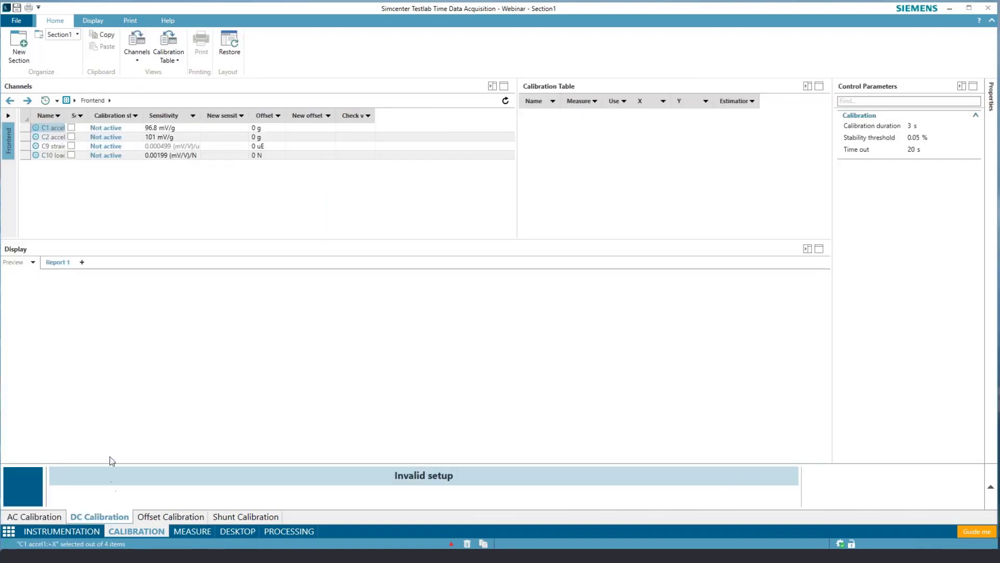
left_click(72, 155)
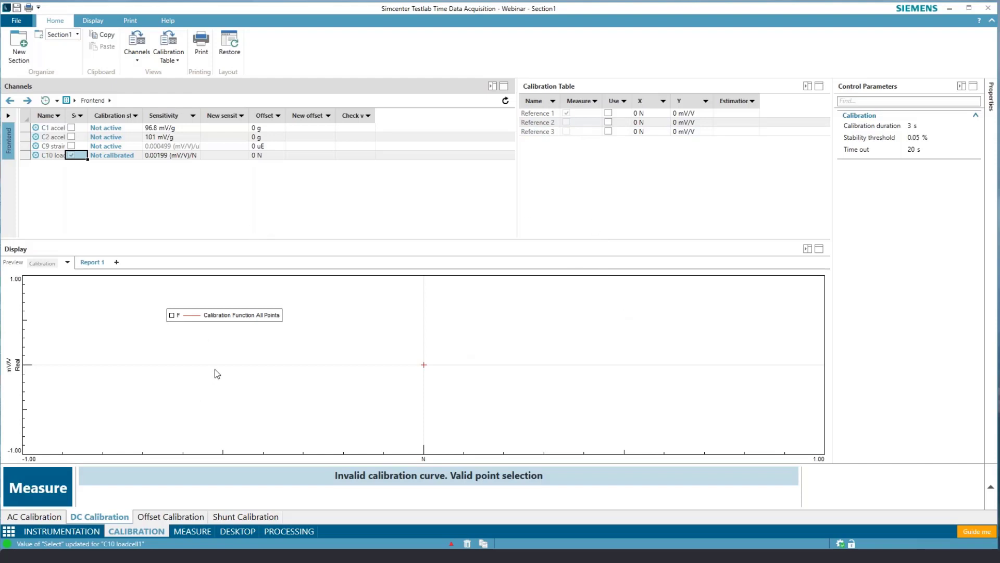
left_click(192, 514)
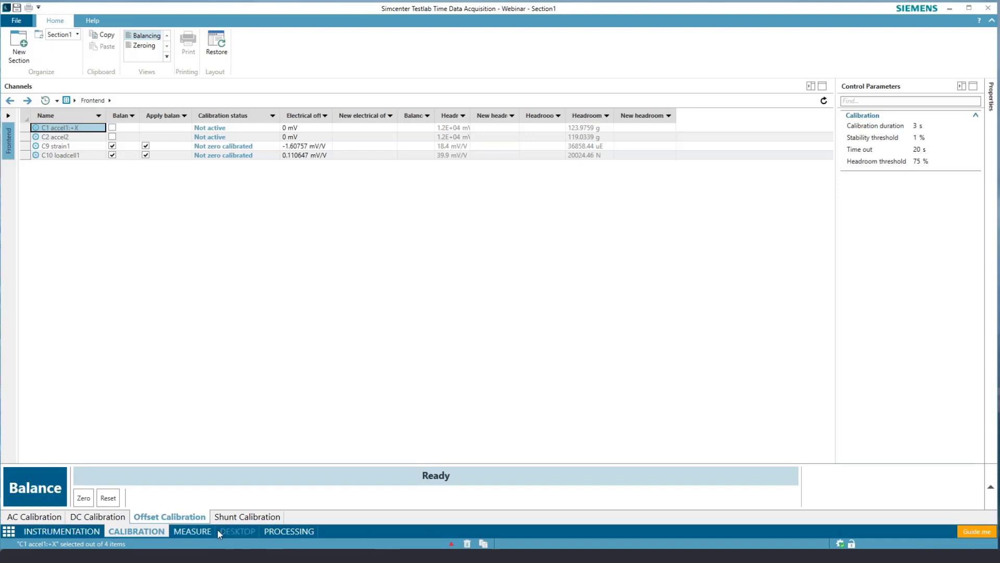
Step: Save the active project, and switch to the measurement task with the functions of accel1:+X selected for display
left_click(17, 8)
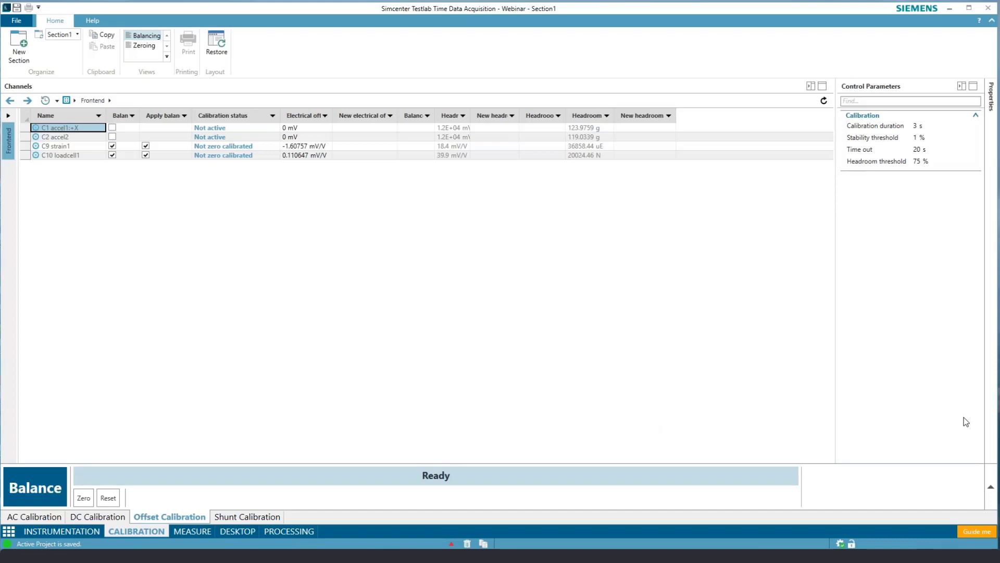
left_click(193, 529)
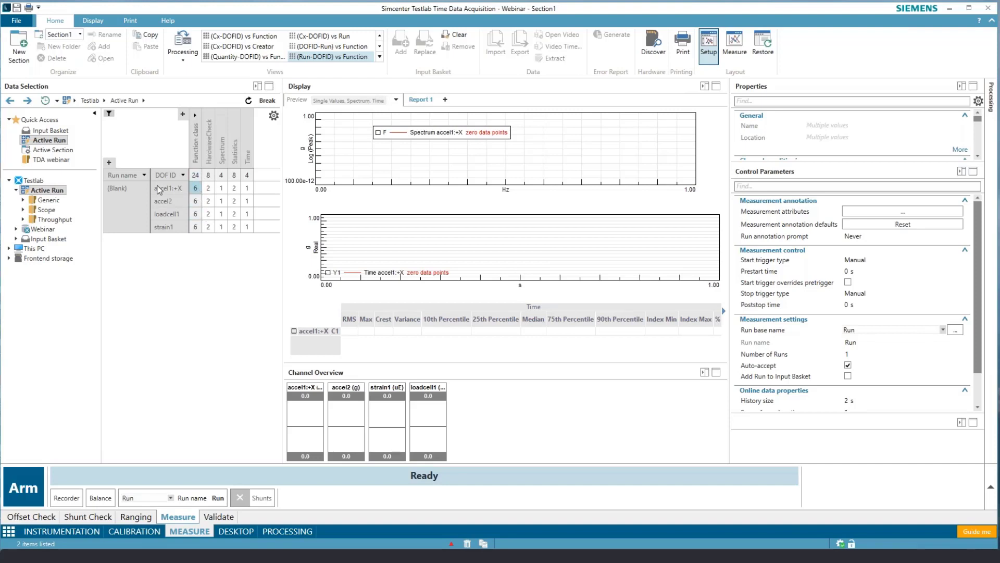
left_click(196, 189)
Step: In the run's measurement attributes, set the run comment to "comment" and the measurement type to Proving ground
left_click(900, 213)
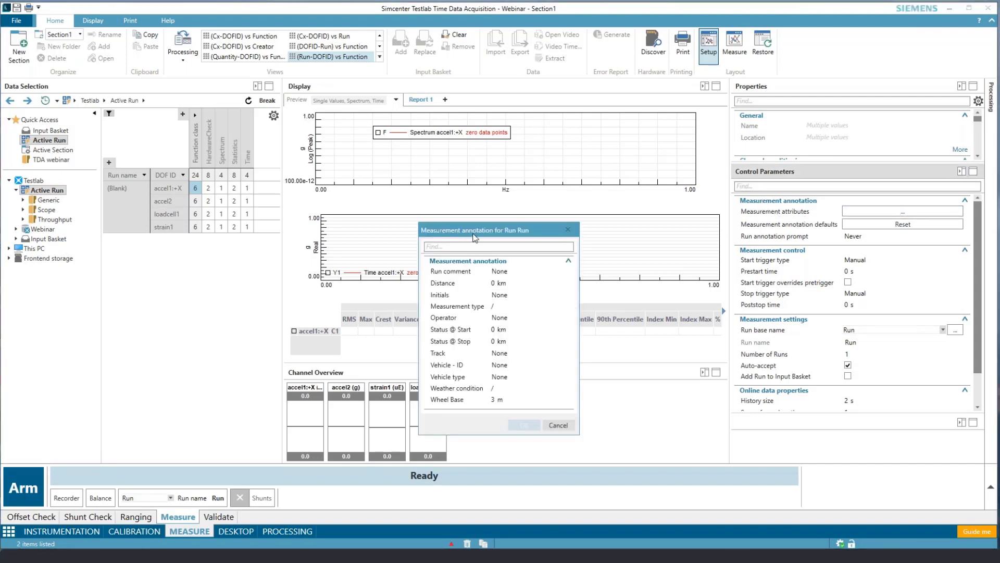
mouse_move(483, 232)
left_mouse_down()
mouse_move(480, 218)
mouse_move(507, 204)
left_mouse_up()
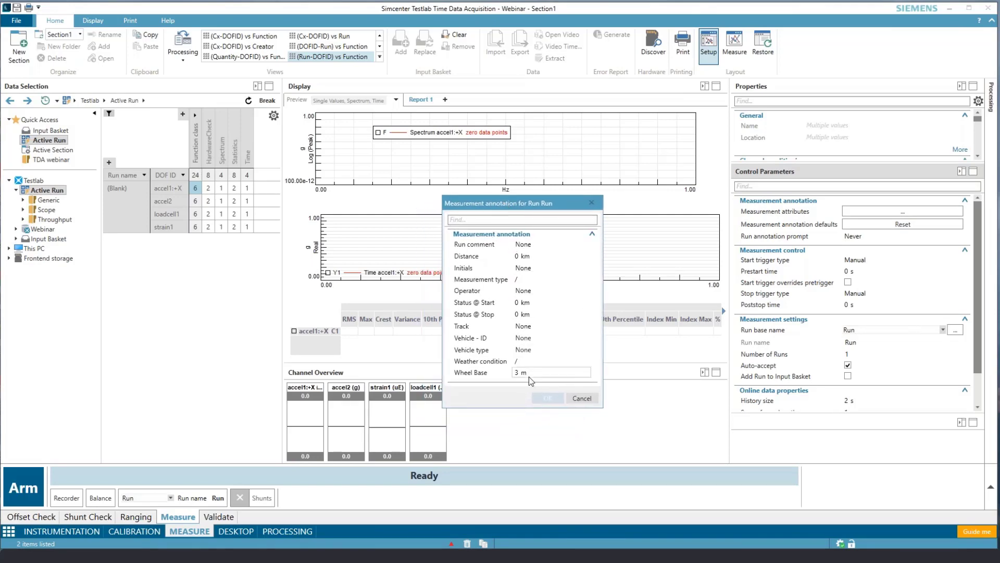
left_click(533, 245)
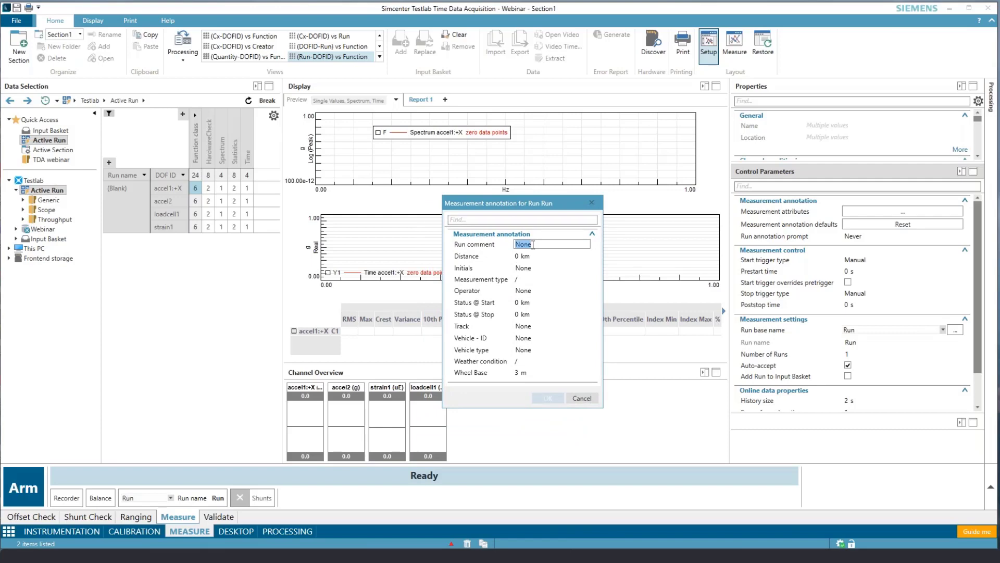
type("comment")
left_click(519, 280)
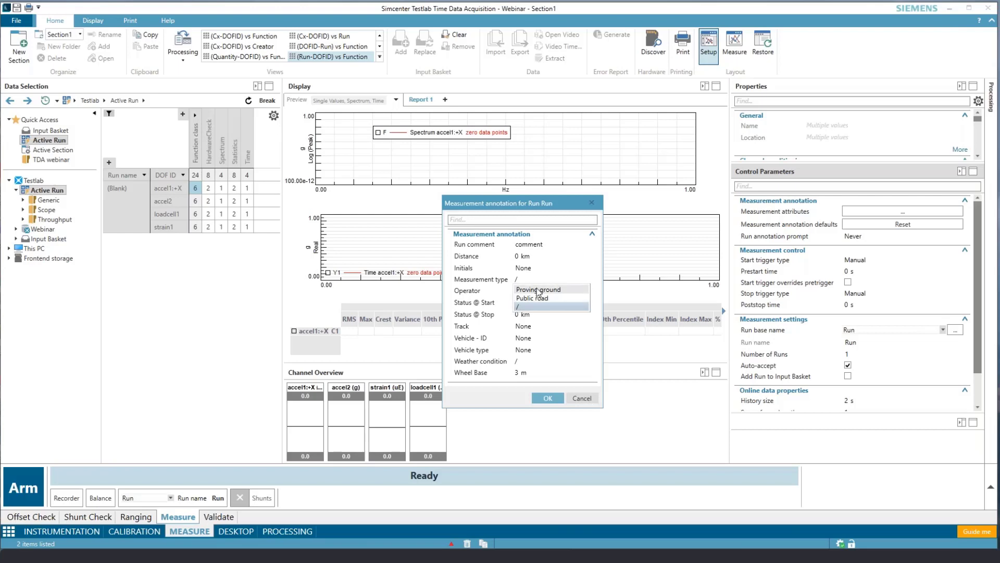
left_click(540, 291)
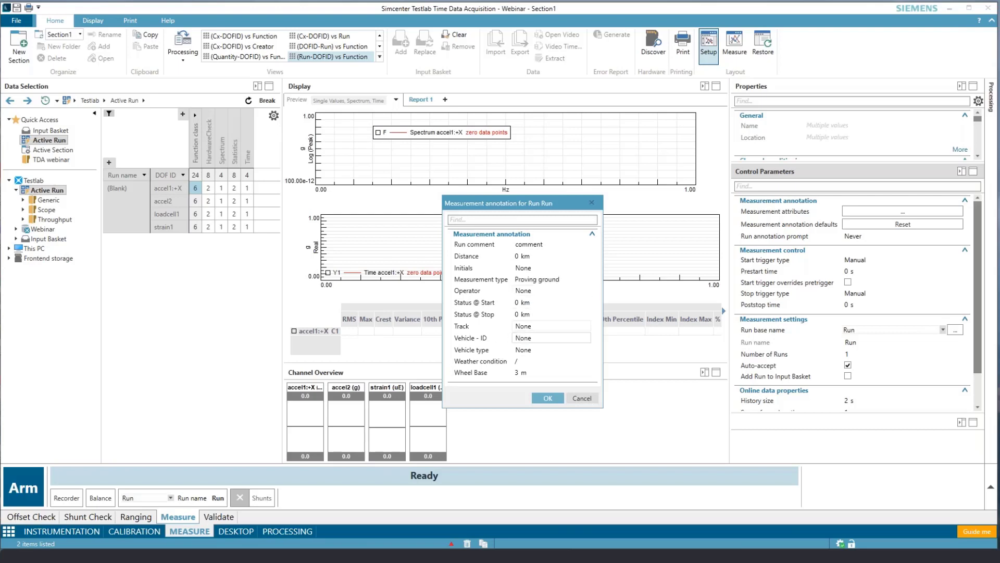
Step: Set the Vehicle - ID to abcd1234 and accept the measurement annotation
left_click(523, 337)
double_click(522, 337)
type("abcd1234")
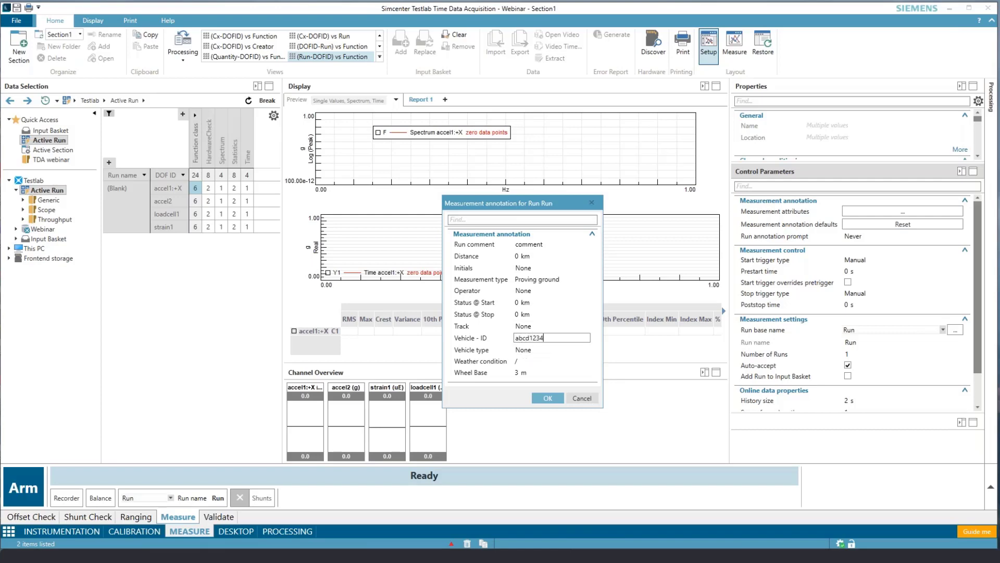
left_click(553, 402)
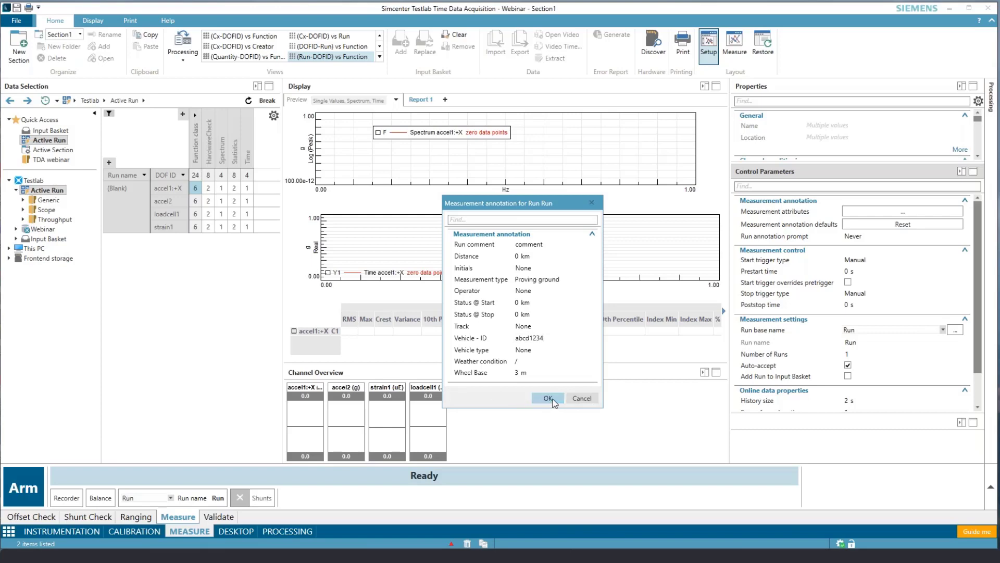
left_click(555, 401)
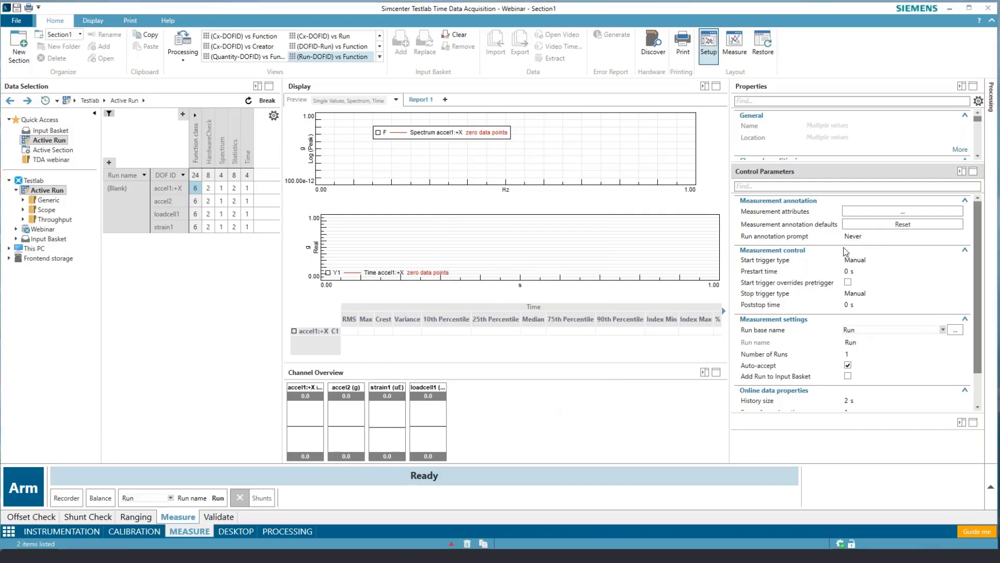
Step: Set the run annotation prompt to After measurement, and arm the measurement
left_click(870, 238)
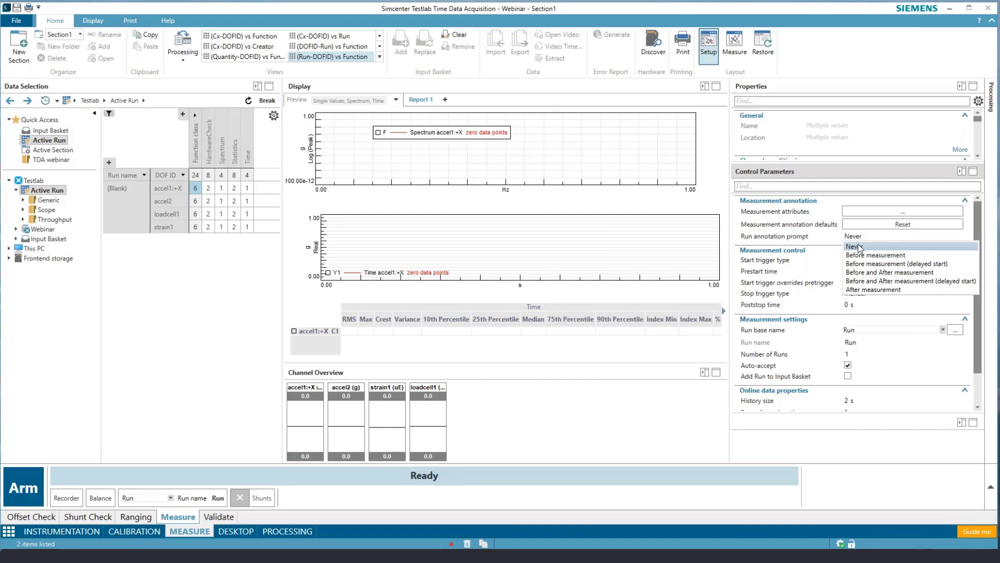
left_click(872, 290)
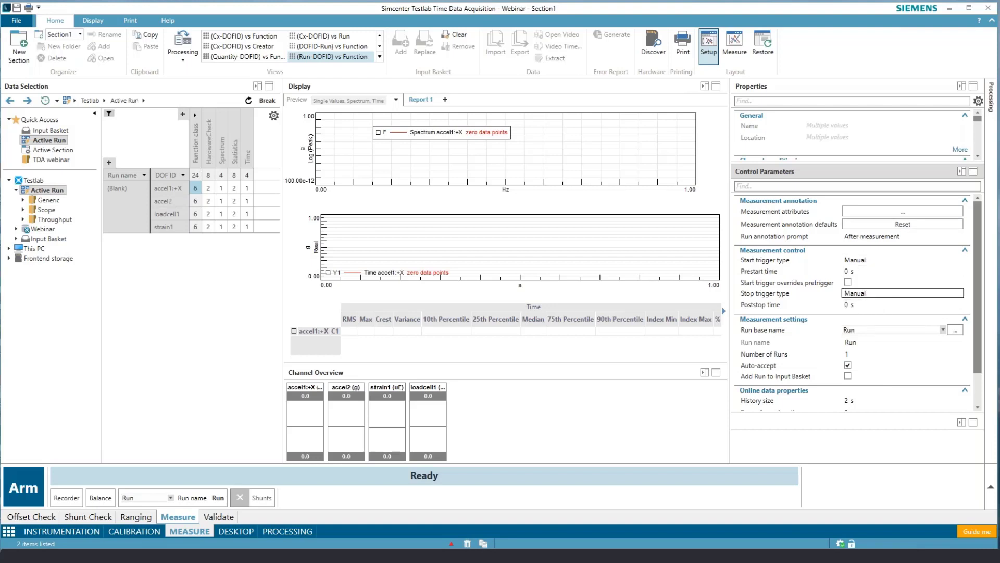
left_click(29, 489)
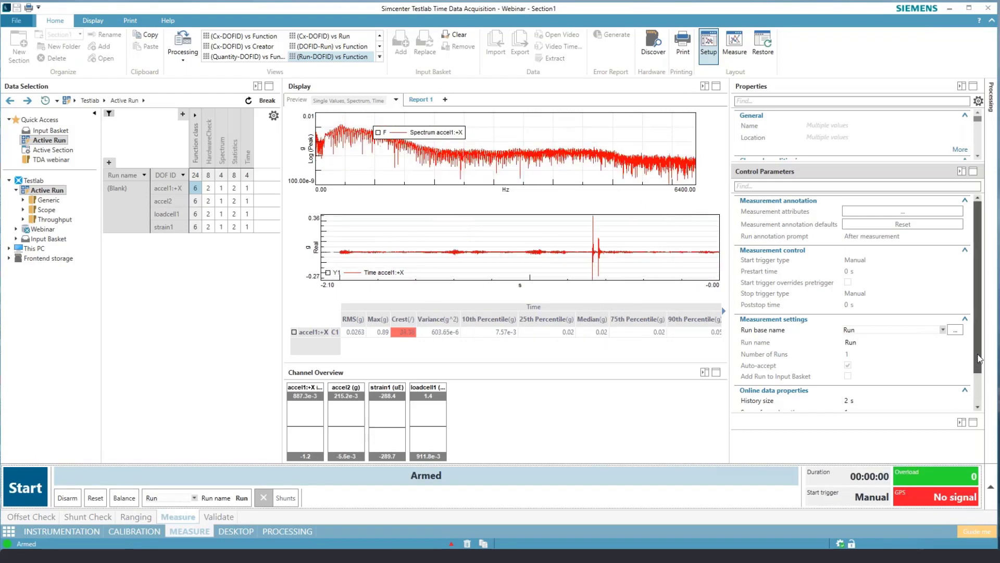
Step: Review the history size and scope frame length in the online data properties
left_click_drag(978, 360, 978, 387)
left_click(849, 374)
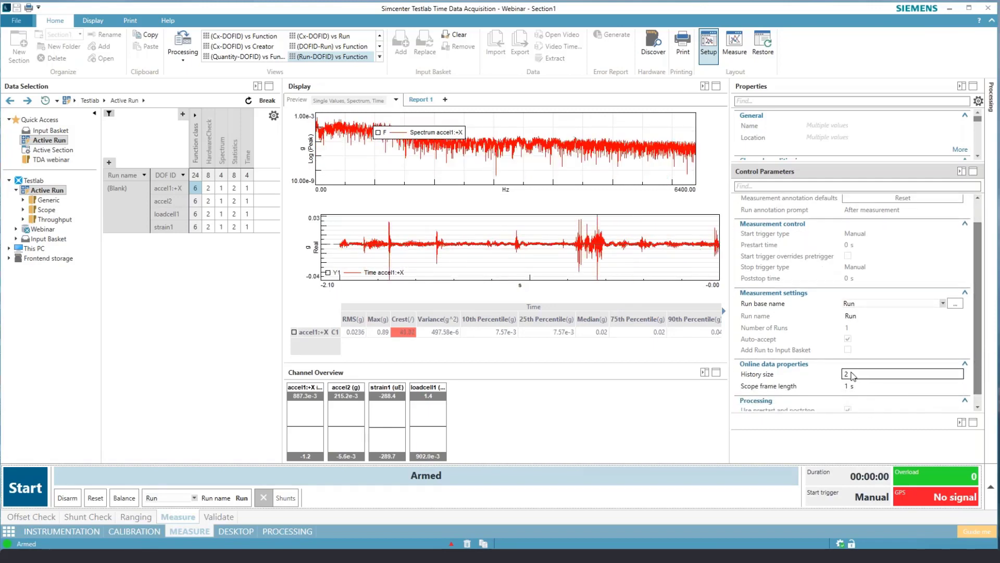
left_click(854, 386)
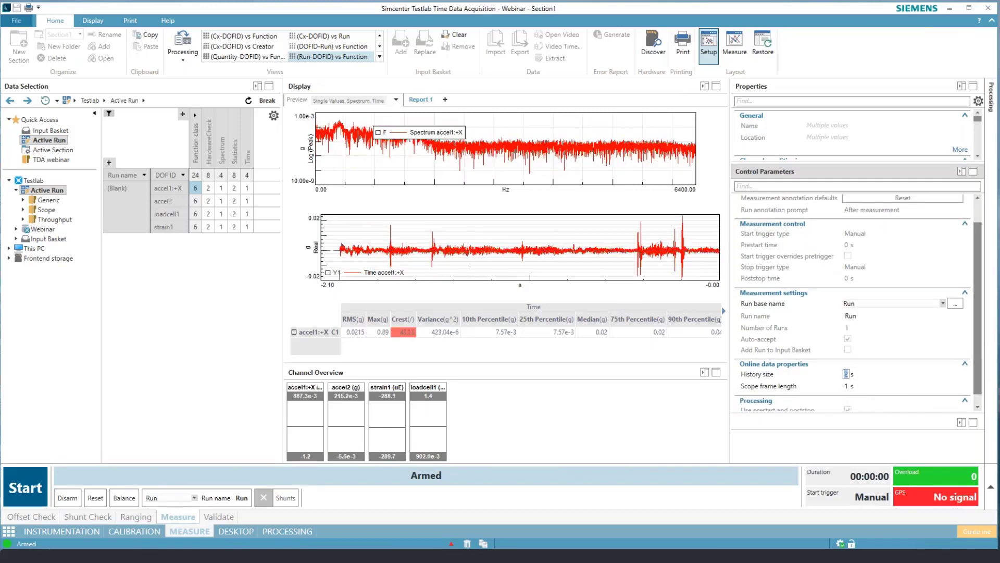
left_click(857, 396)
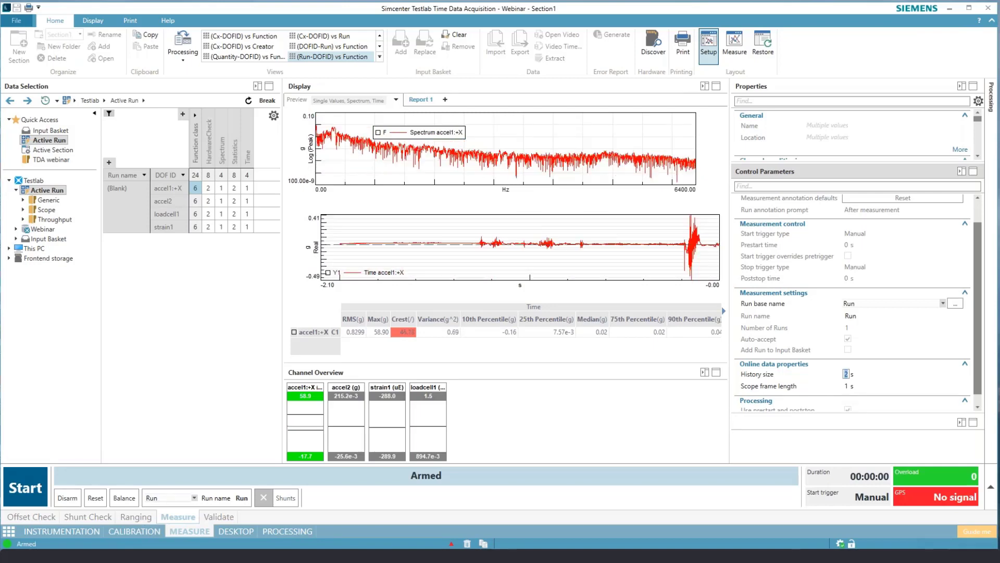
Step: Start the armed measurement run, record live channel data and stop the run
mouse_move(395, 555)
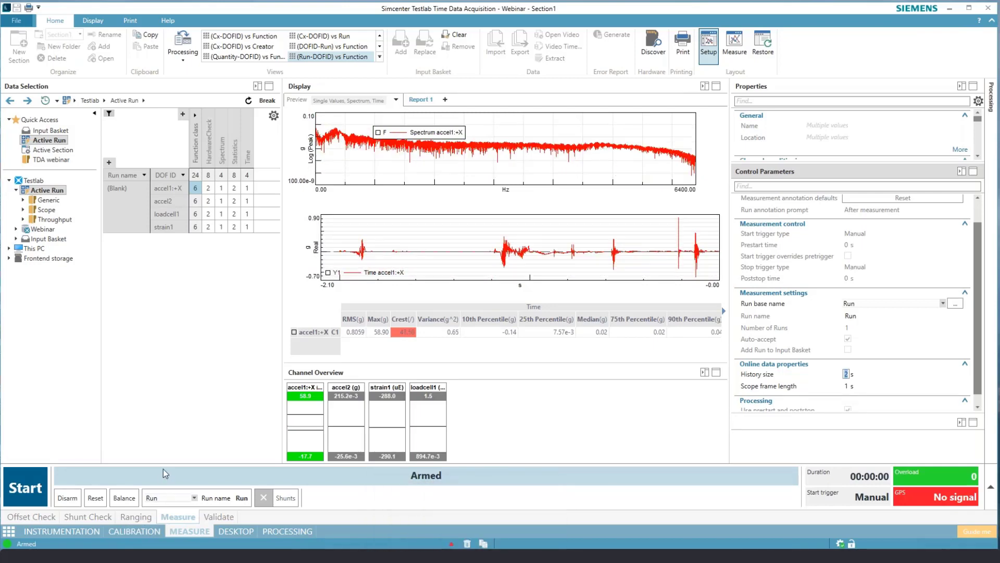
left_click(32, 488)
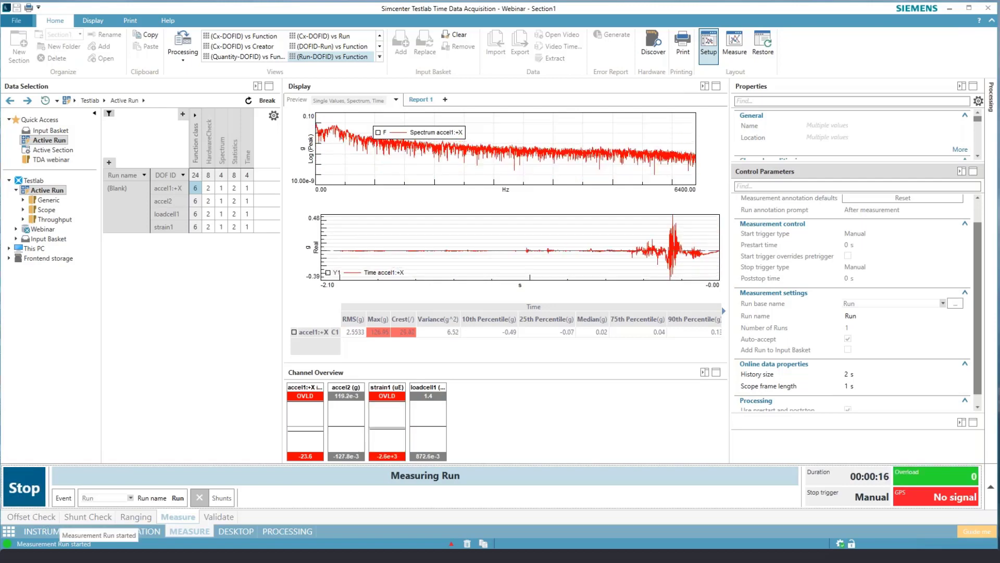
left_click(20, 482)
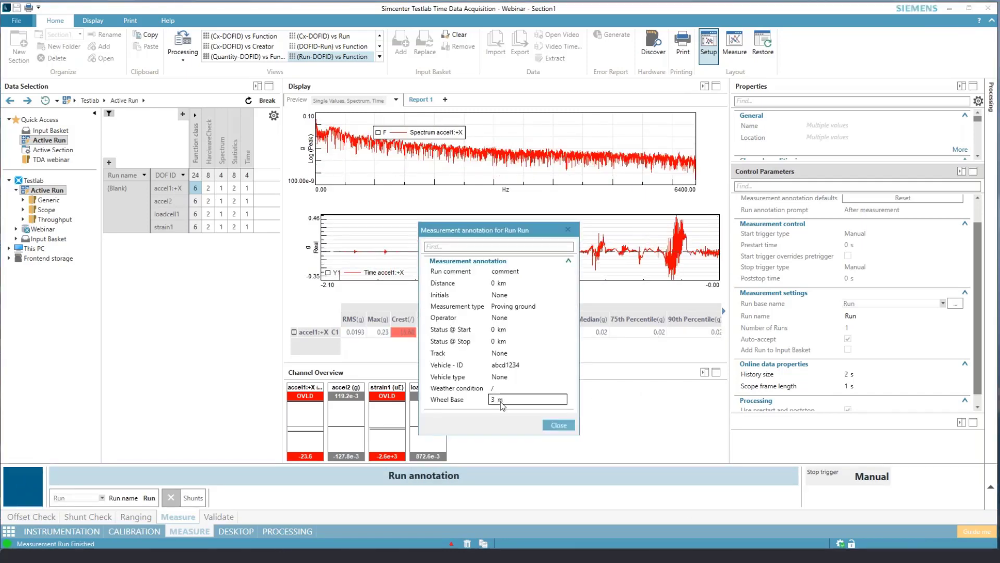
Step: Set the weather condition to Snow in the measurement annotation of the finished run, close the annotation and disarm the measurement
mouse_move(536, 238)
left_mouse_down()
mouse_move(577, 192)
mouse_move(577, 146)
mouse_move(589, 151)
left_mouse_up()
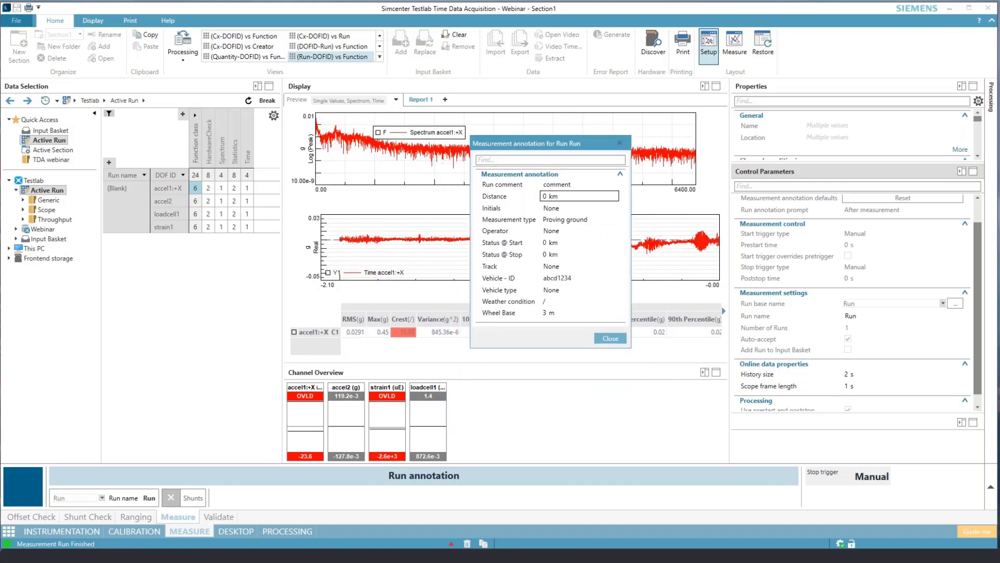
left_click(554, 300)
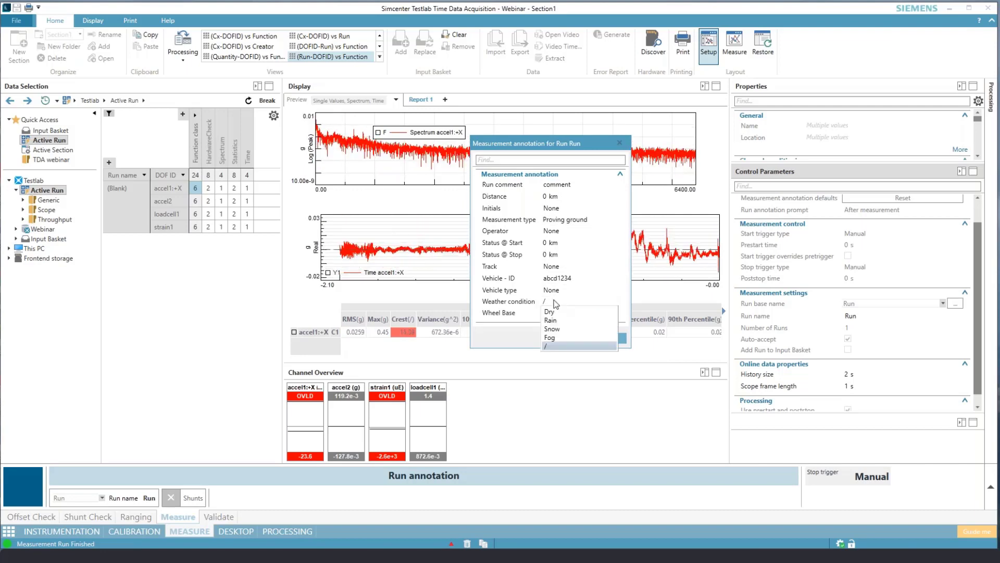
left_click(557, 331)
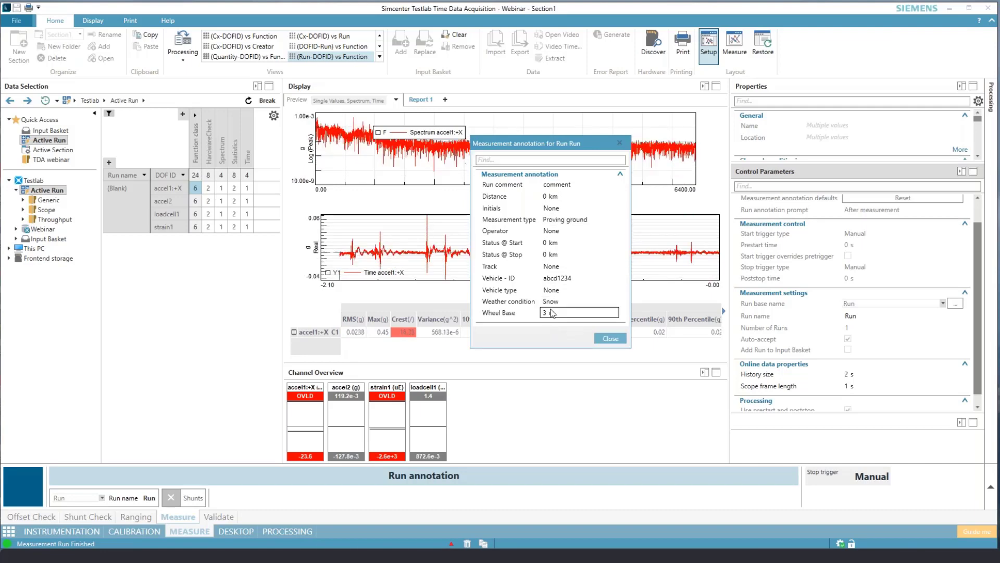
left_click(611, 338)
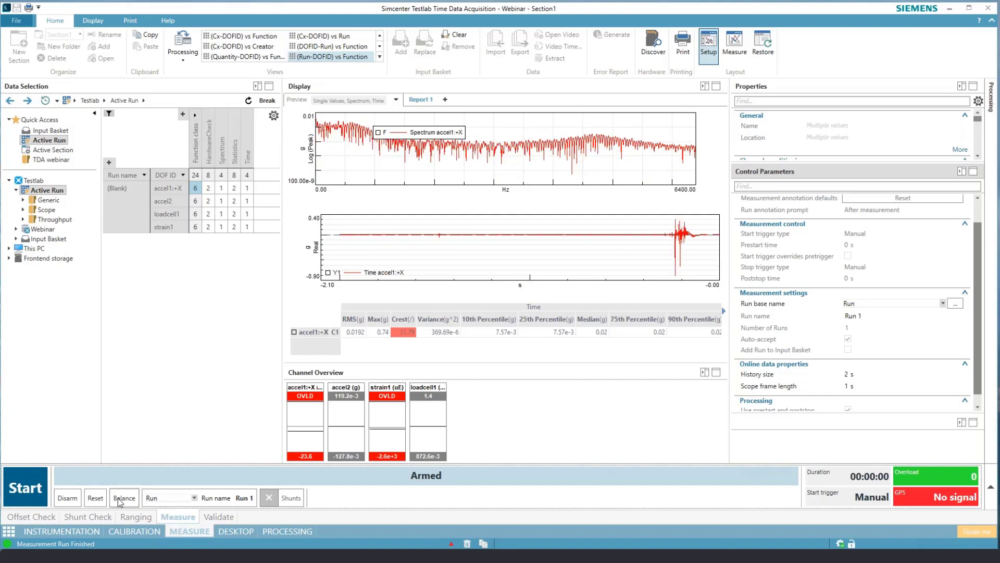
left_click(68, 498)
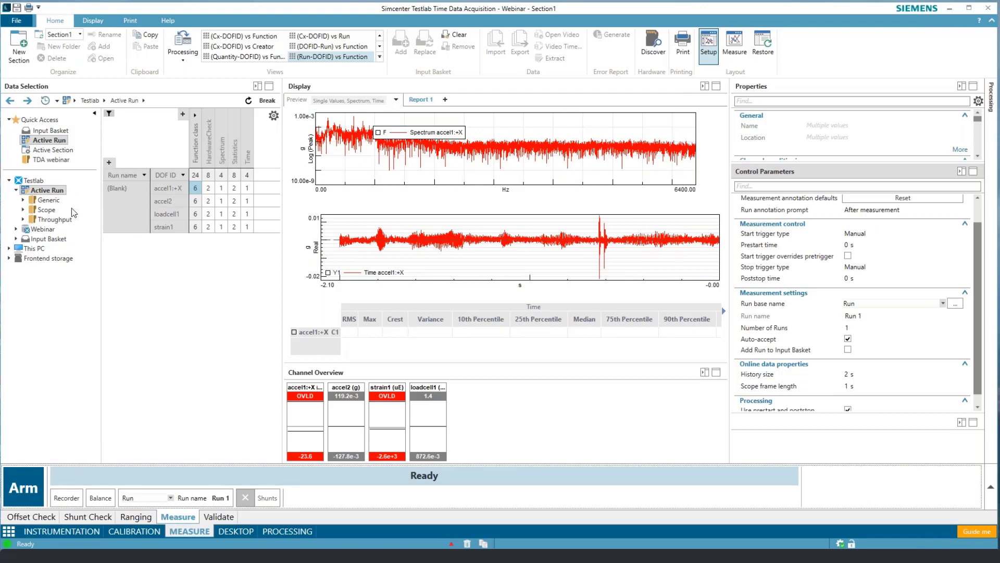
Step: Review the recorded Run in Section1: the accel1:+X functions, and the HardwareCheck and Time data of all channels
left_click(16, 229)
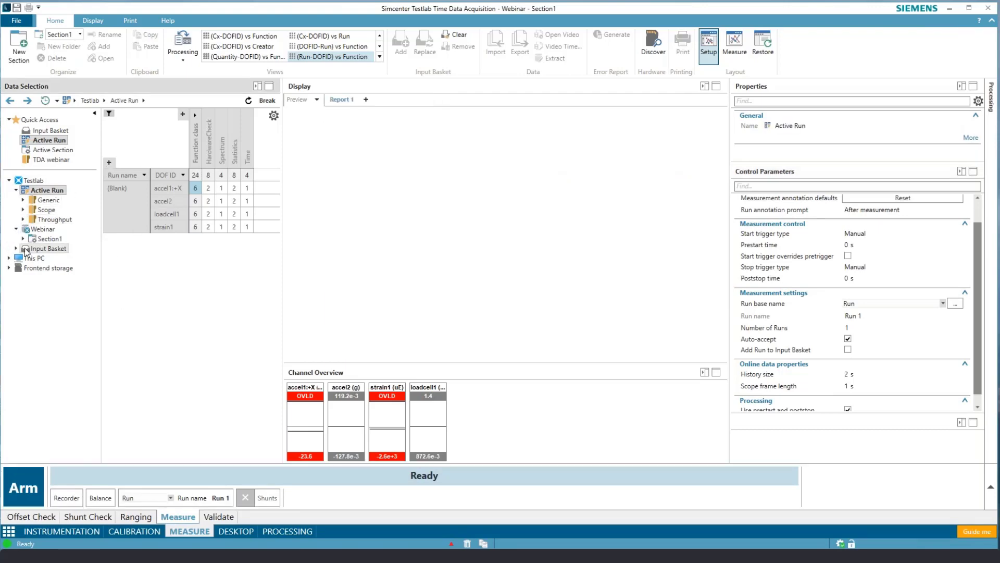
left_click(23, 239)
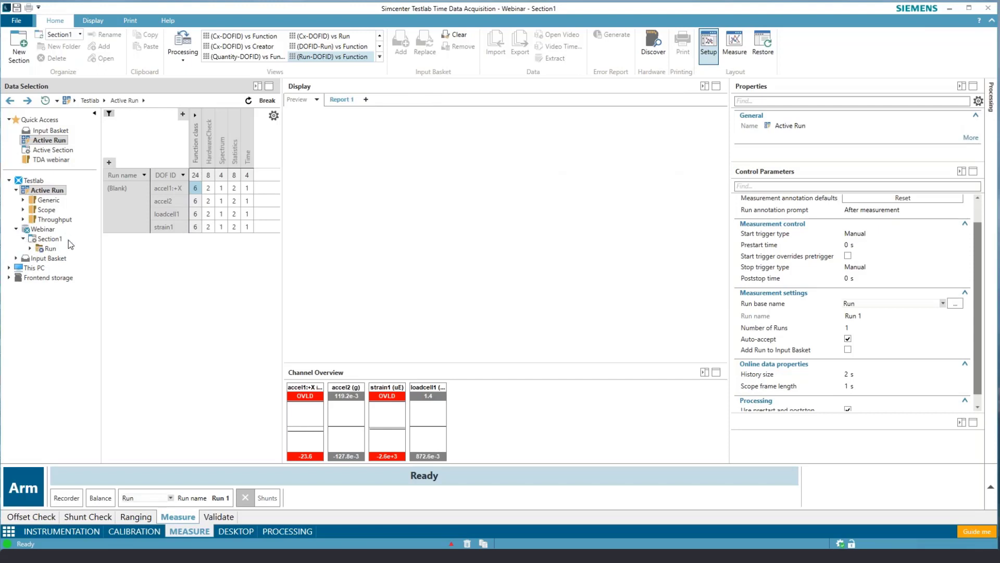
left_click(50, 249)
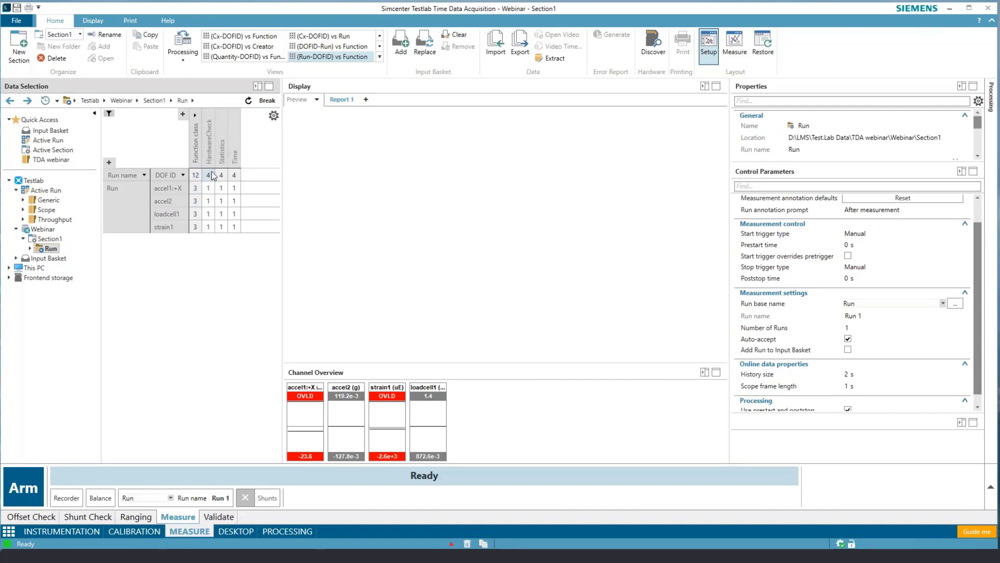
left_click(196, 189)
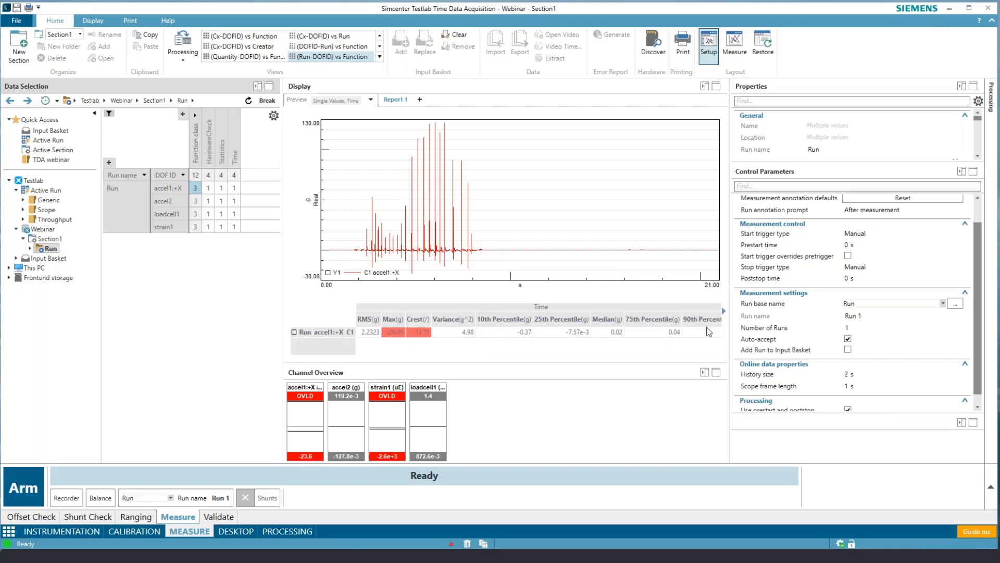
left_click(209, 176)
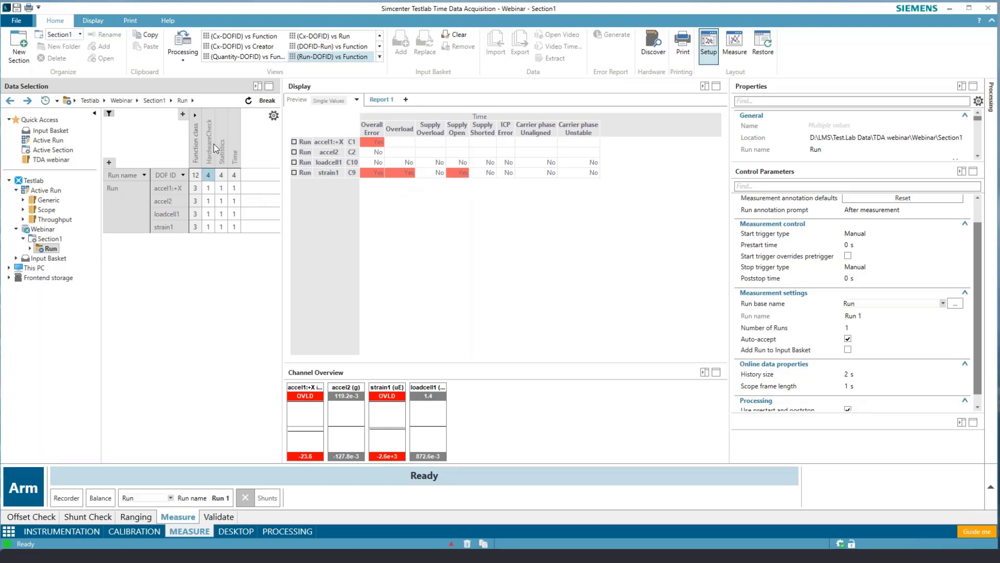
left_click(235, 175)
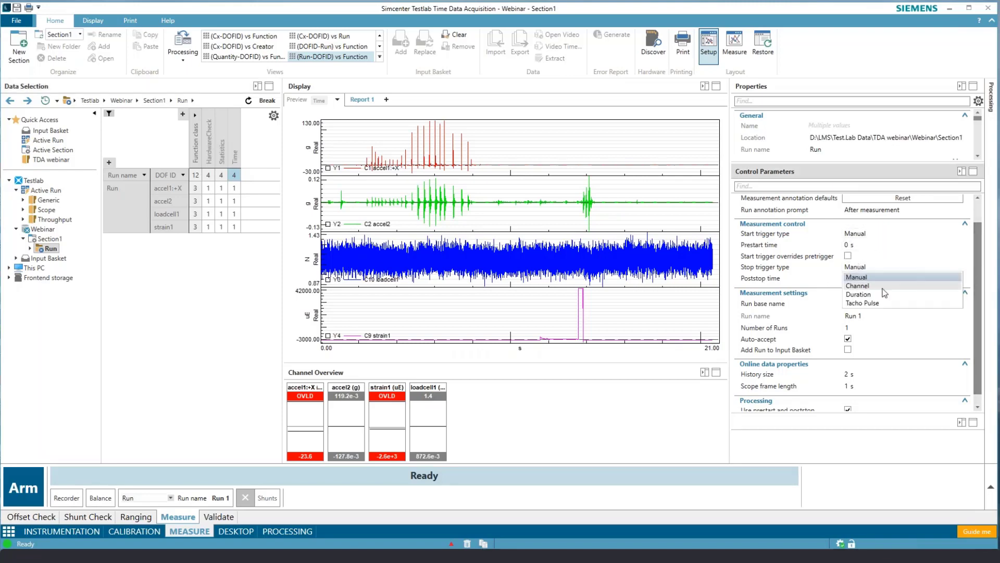
Step: Set the stop trigger type to Duration with a measurement time of 12 s
left_click(855, 295)
left_click(848, 278)
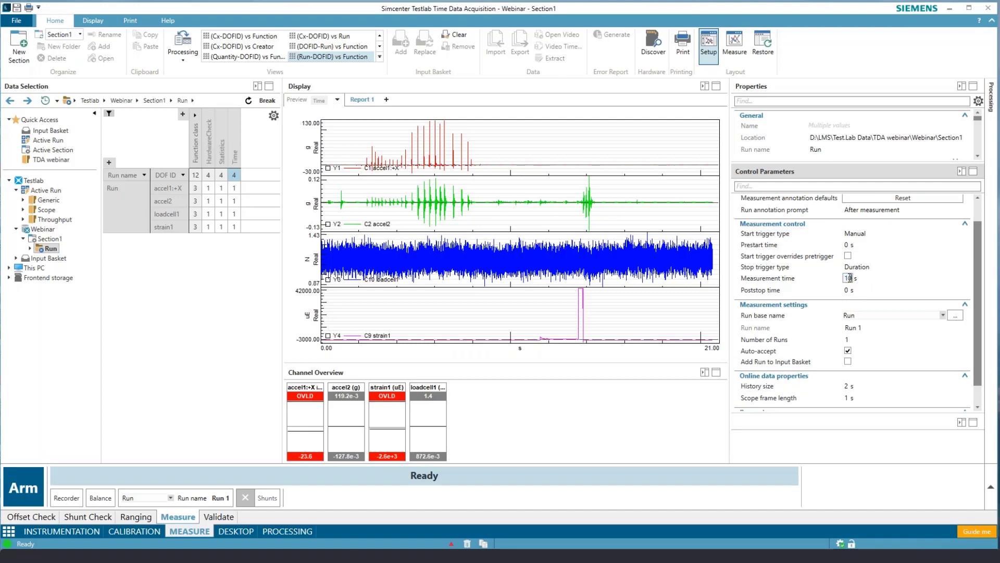
double_click(852, 277)
type("1")
key("Tab")
Step: Define the predefined run names Asphalt, BelgianBlocks 1 and Concrete 80 kph
left_click(955, 316)
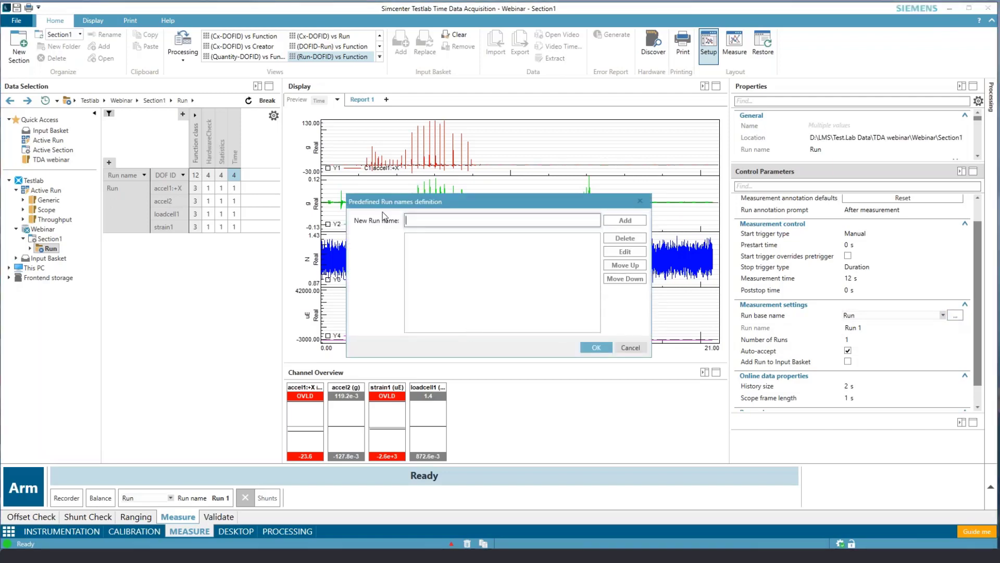
left_click_drag(461, 202, 511, 274)
left_click(497, 292)
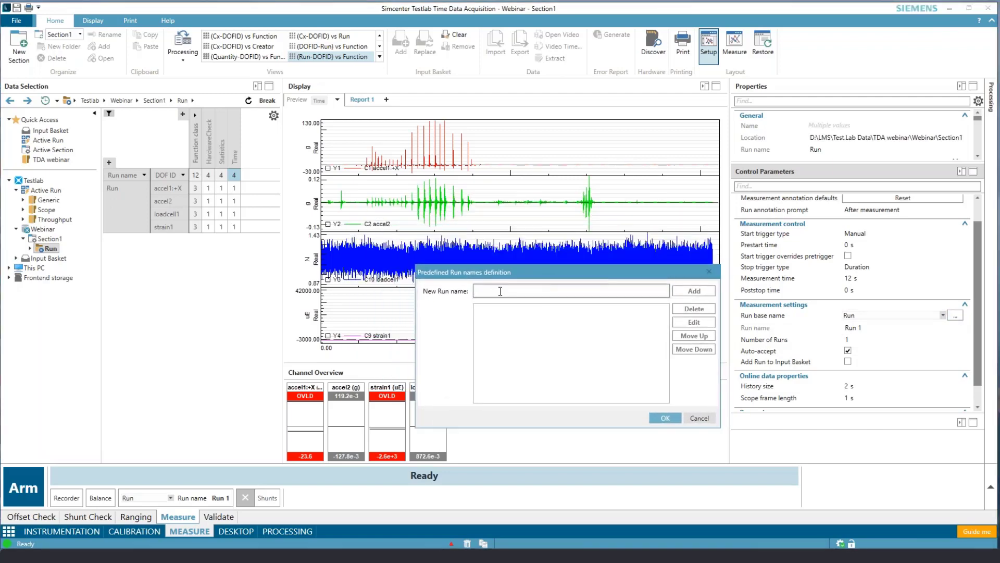
type("Asphalt")
left_click(696, 289)
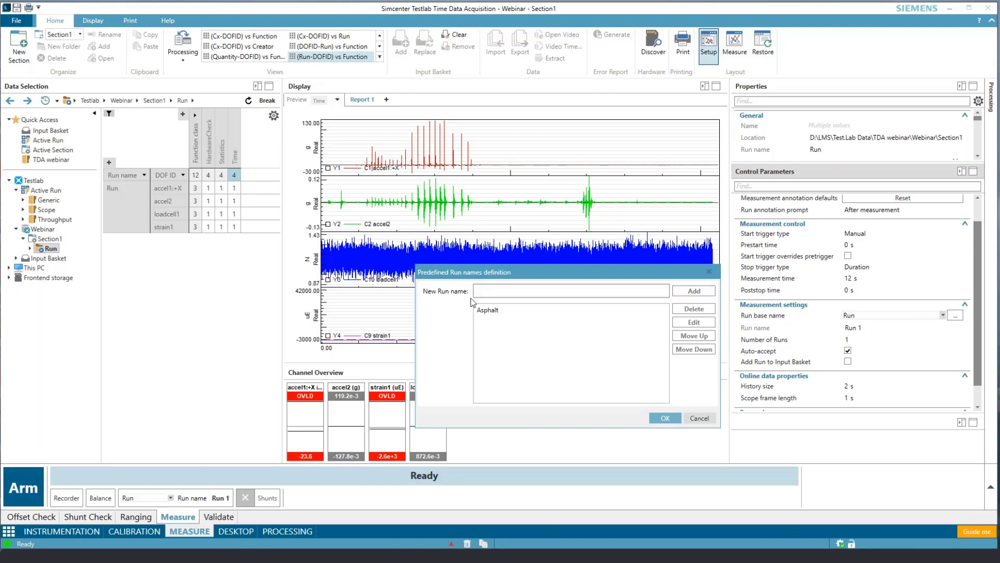
left_click(492, 292)
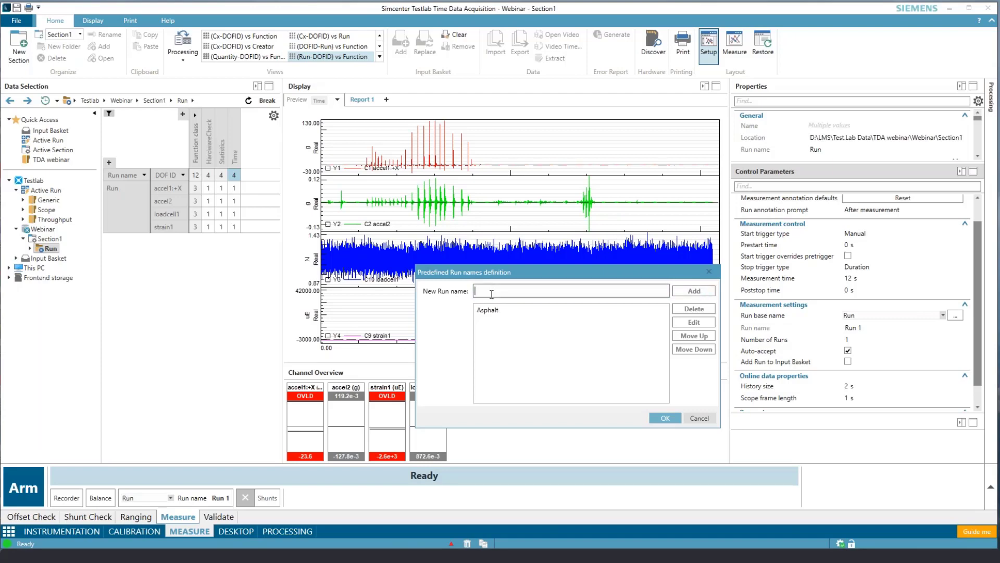
type("BelgianBlocks 1")
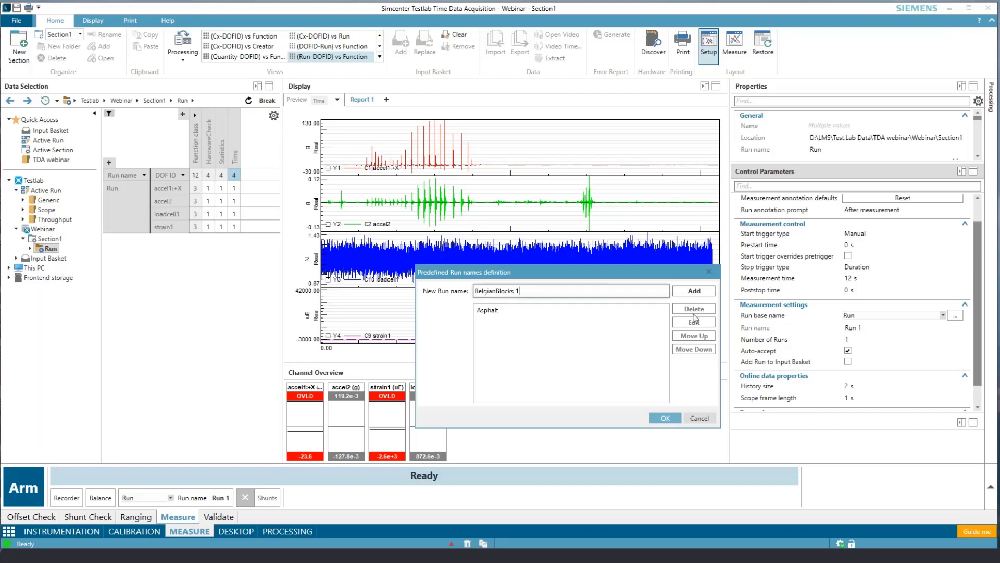
left_click(709, 290)
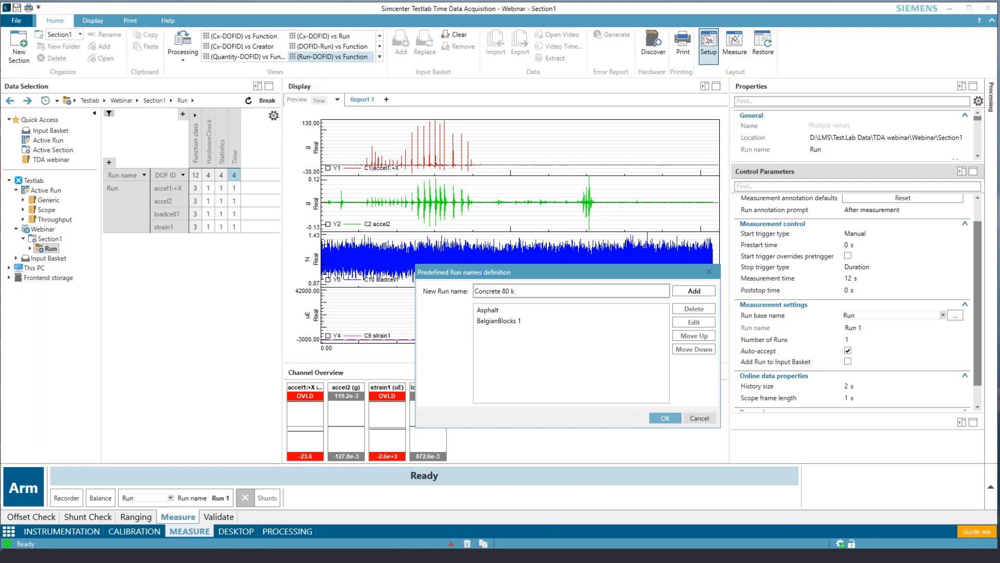
left_click(694, 291)
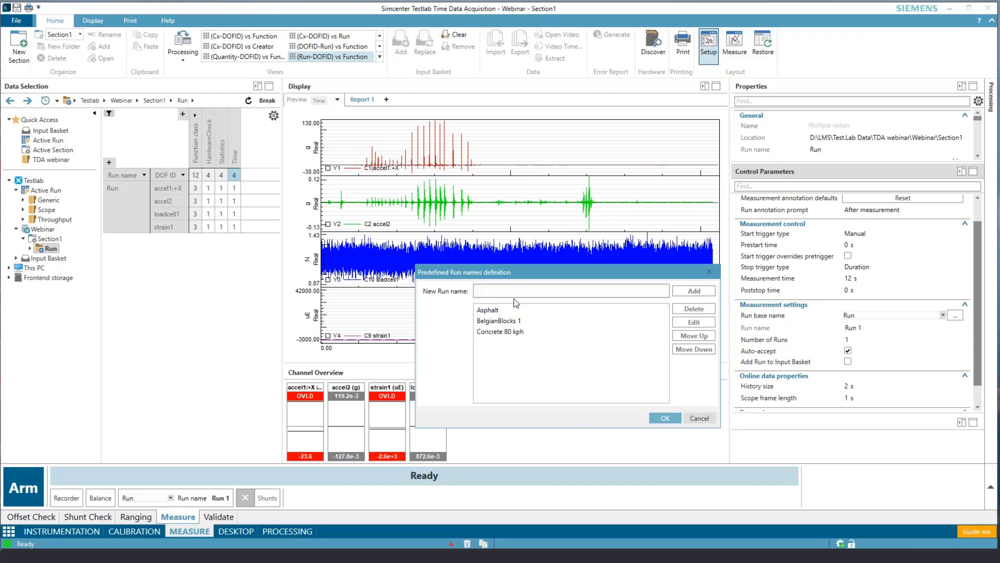
left_click(665, 419)
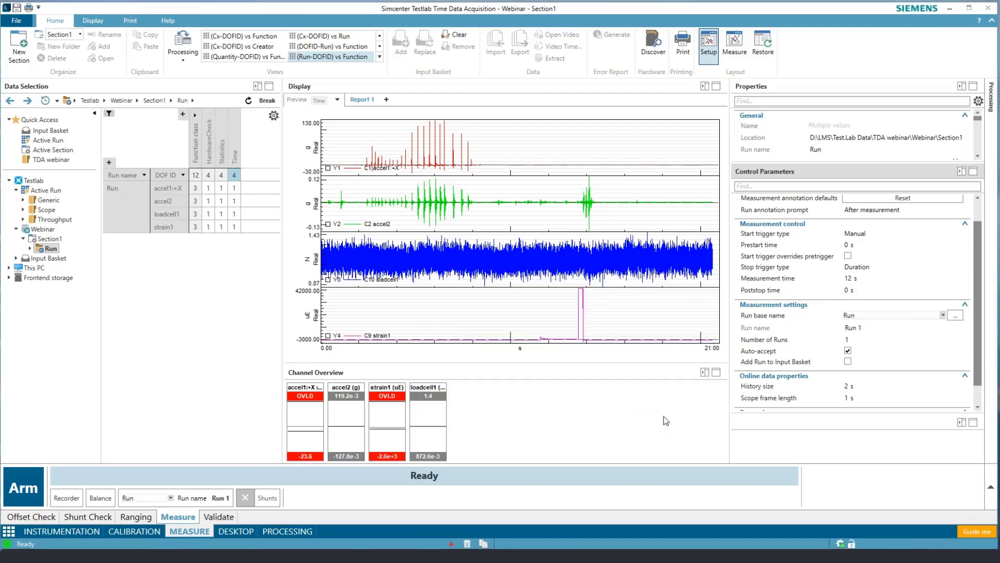
Step: Choose BelgianBlocks 1 as the run base name, and switch to the Measure layout with a widened display area
left_click(943, 316)
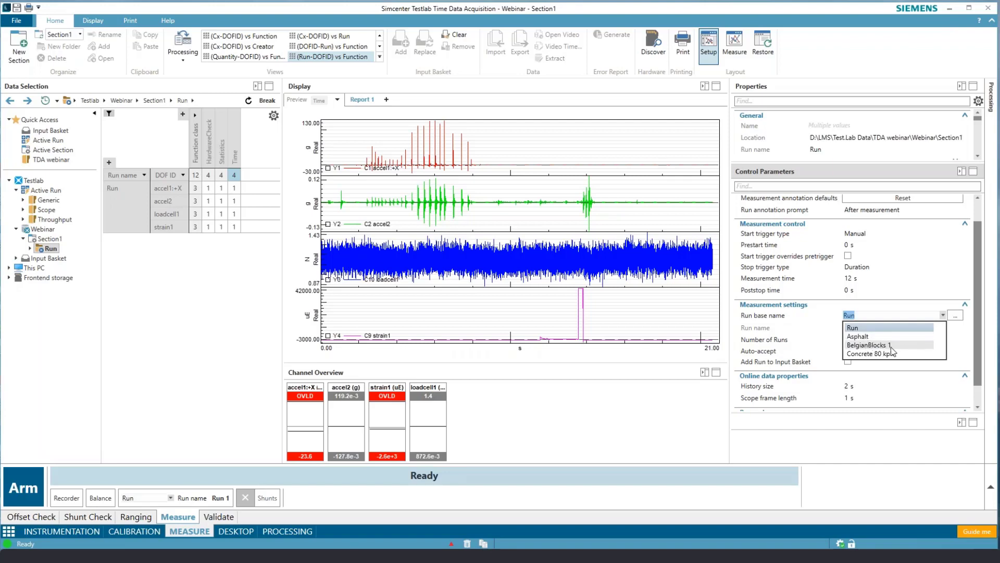
left_click(875, 346)
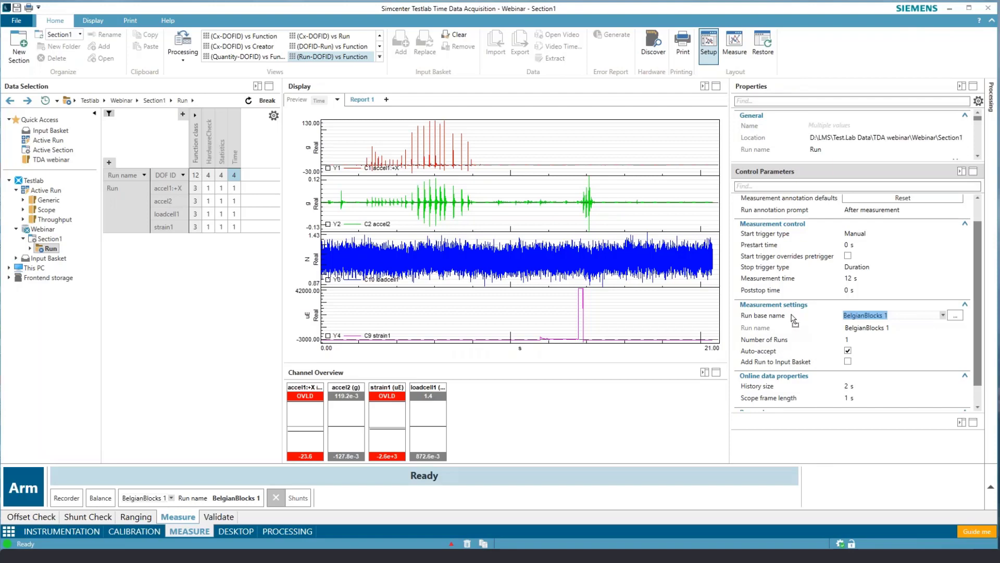
left_click(735, 45)
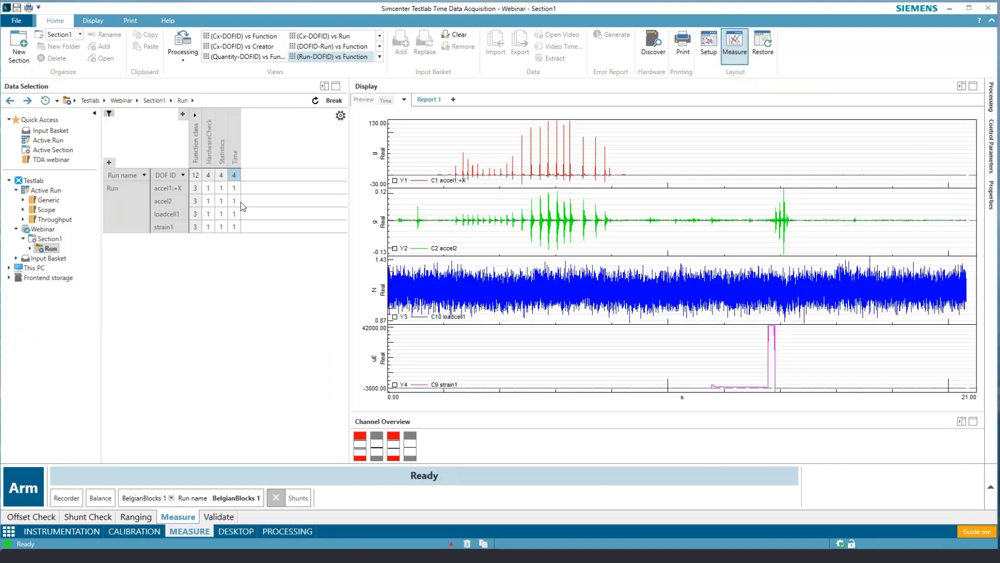
left_click_drag(343, 293, 279, 294)
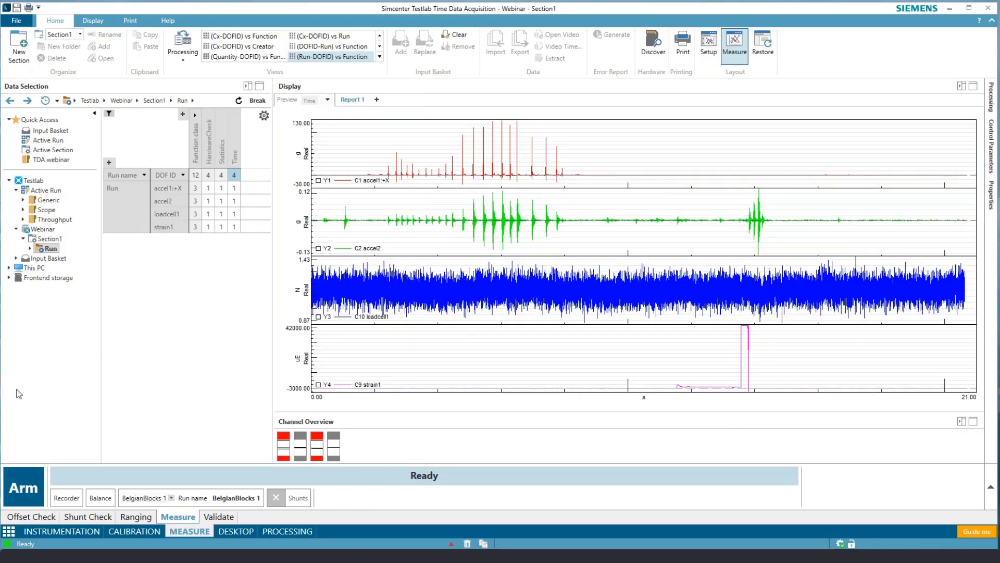
Step: Arm the measurement and start the BelgianBlocks 1 run with the live Time data of all Active Run channels displayed
left_click(25, 488)
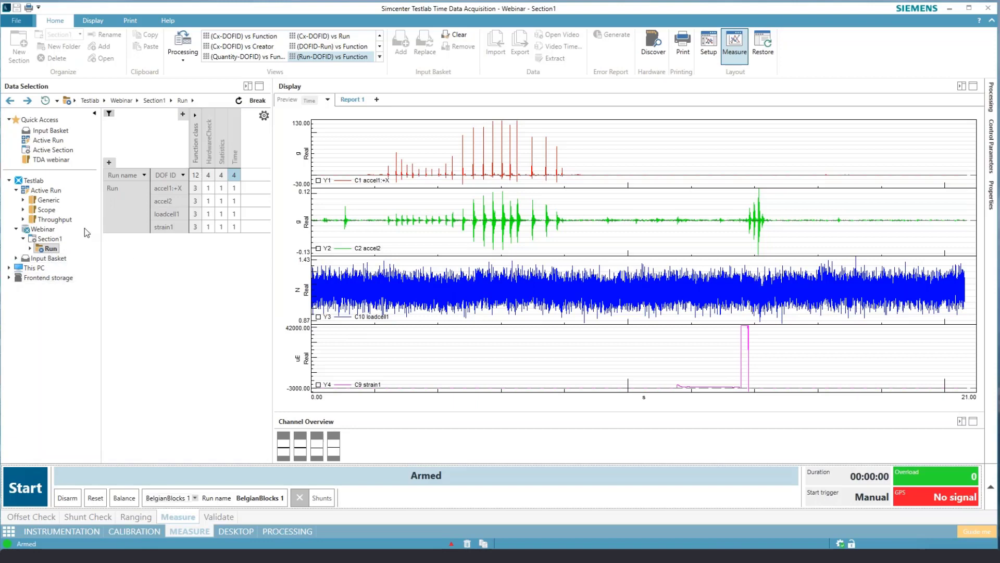
left_click(53, 192)
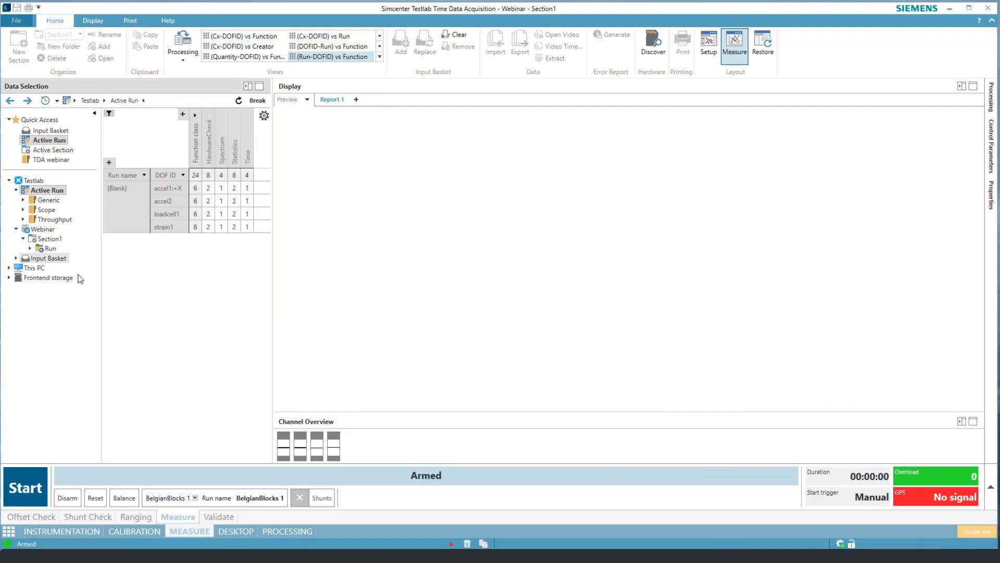
left_click(246, 176)
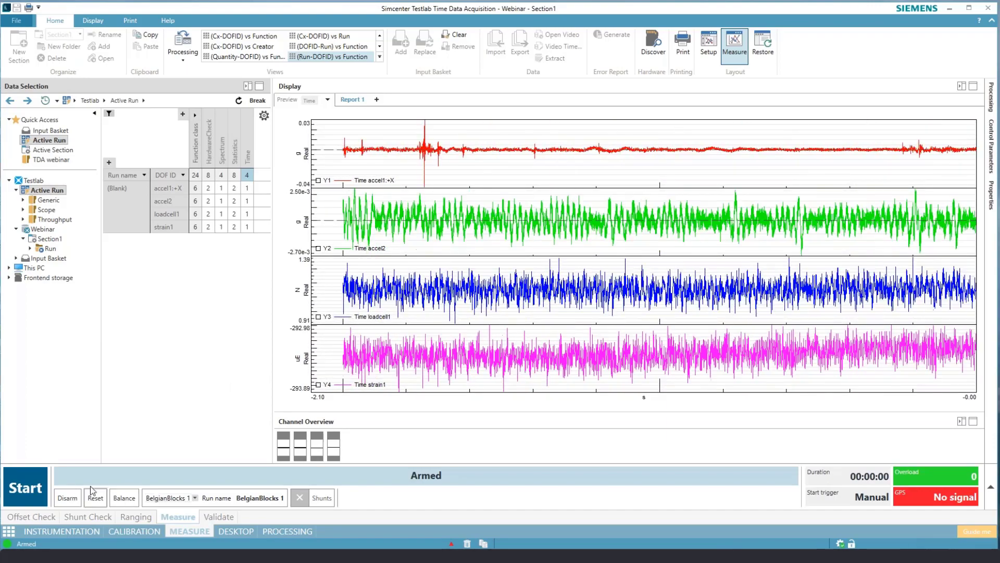
left_click(24, 489)
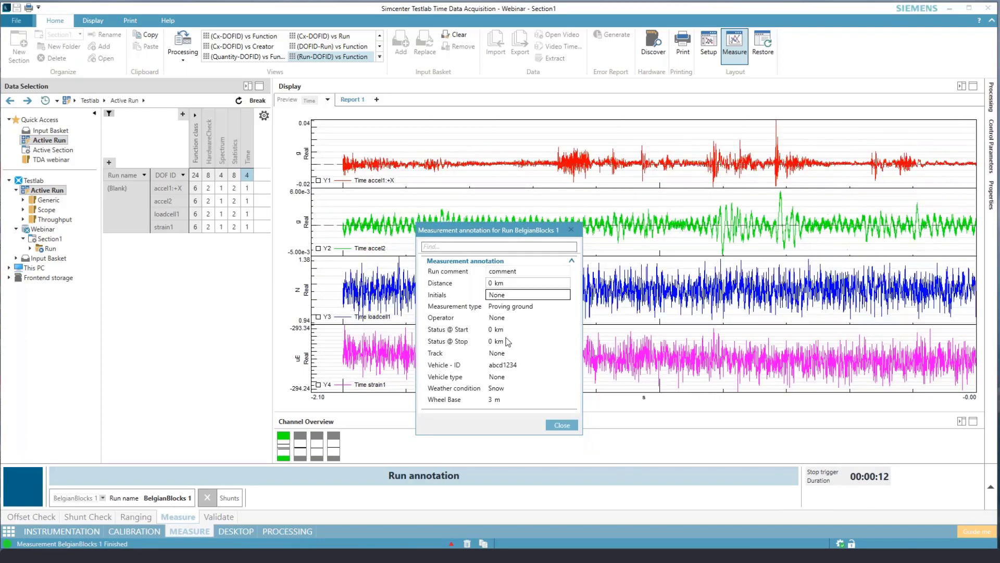
Step: Set the weather condition to Dry in the BelgianBlocks 1 measurement annotation and close it
left_click_drag(526, 229, 507, 214)
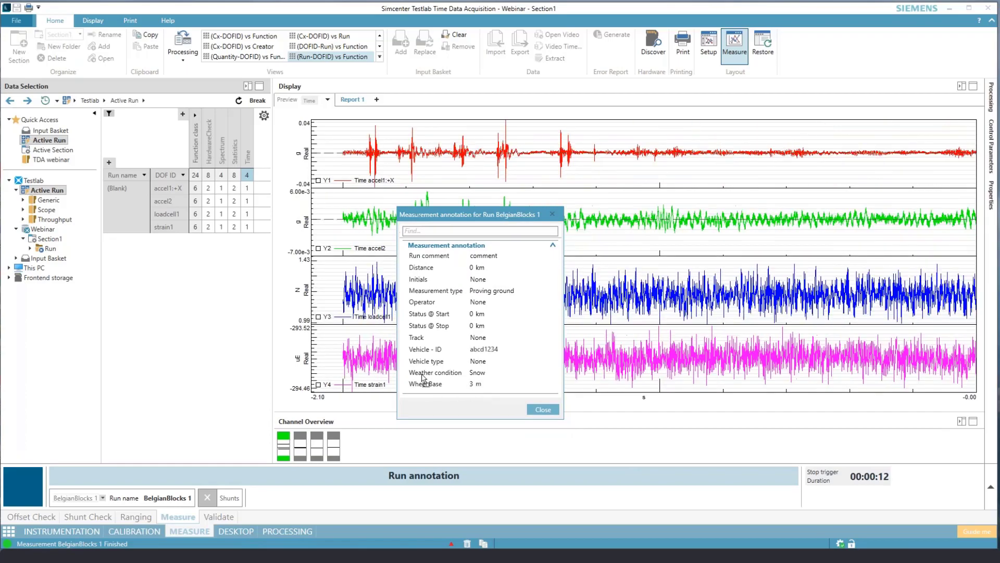
left_click(490, 371)
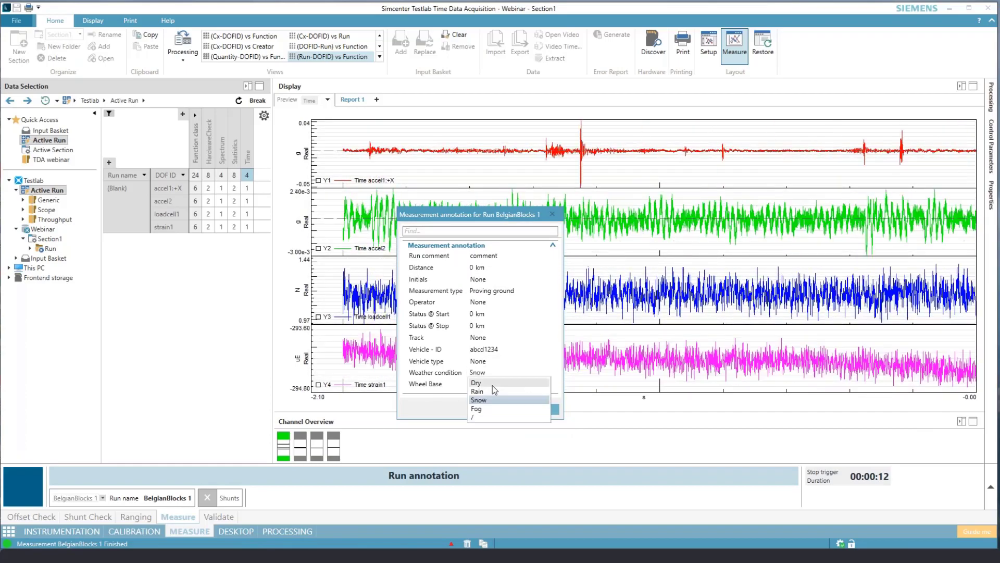
left_click(483, 383)
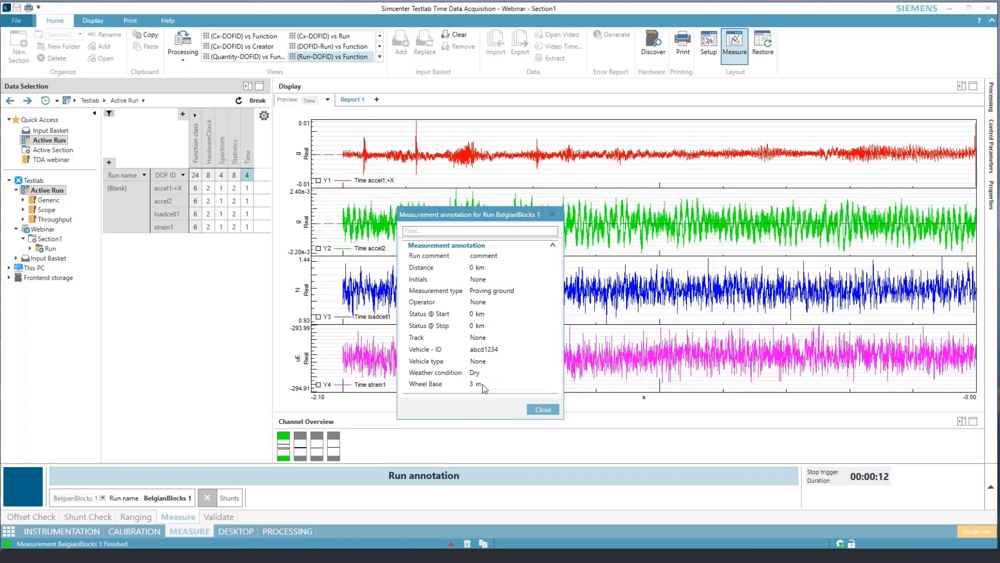
left_click(544, 410)
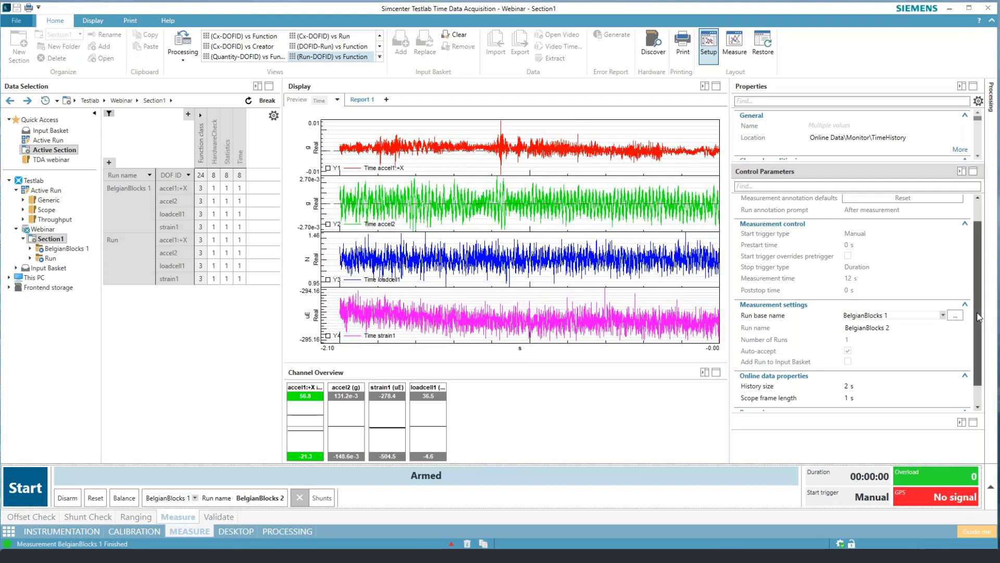
Step: Disarm the measurement and look through the measurement control, settings and annotation parameters
scroll(984, 336, "down", 1)
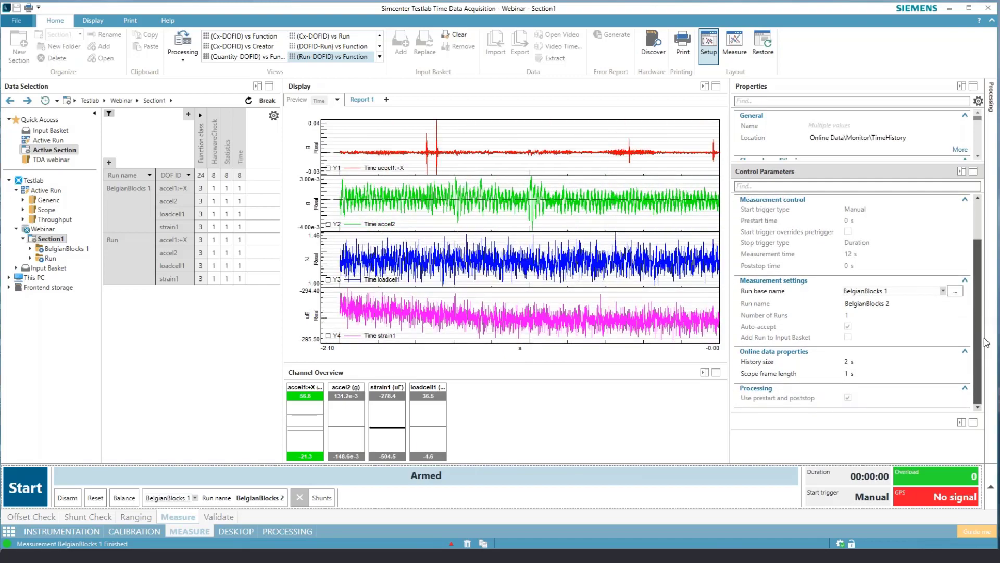
left_click(67, 497)
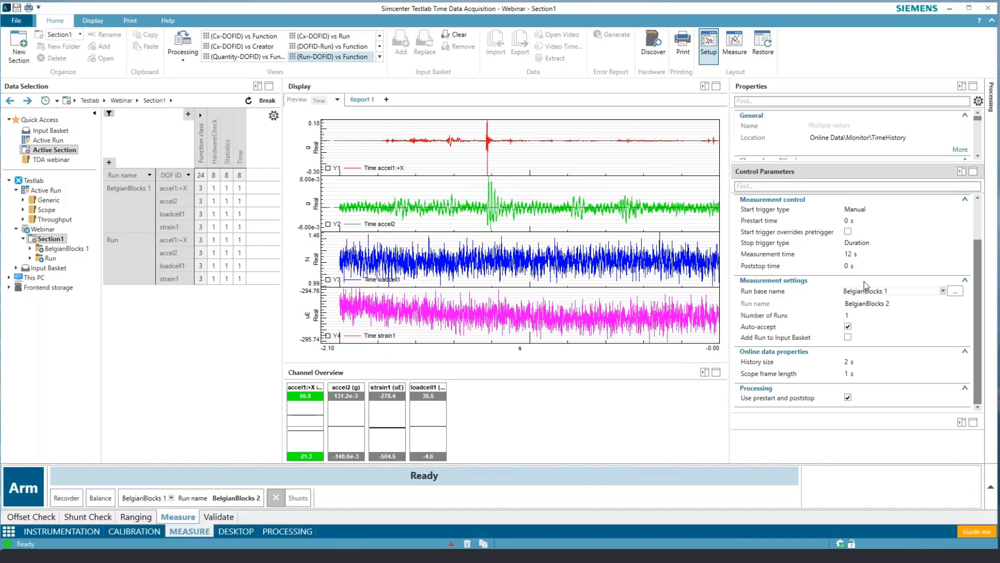
left_click_drag(977, 319, 978, 280)
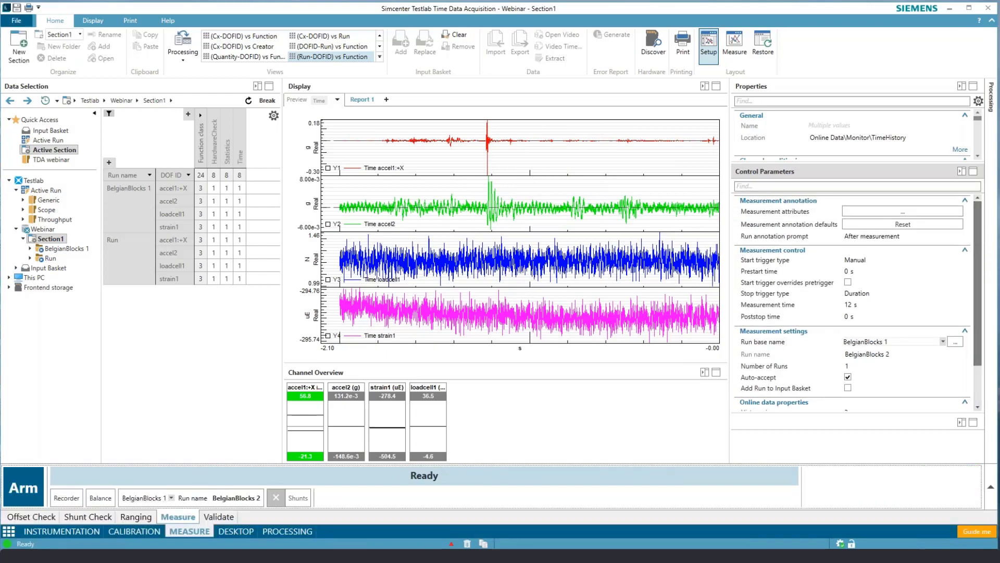
Step: Set the run annotation prompt to Never and the number of runs to 2
left_click(871, 237)
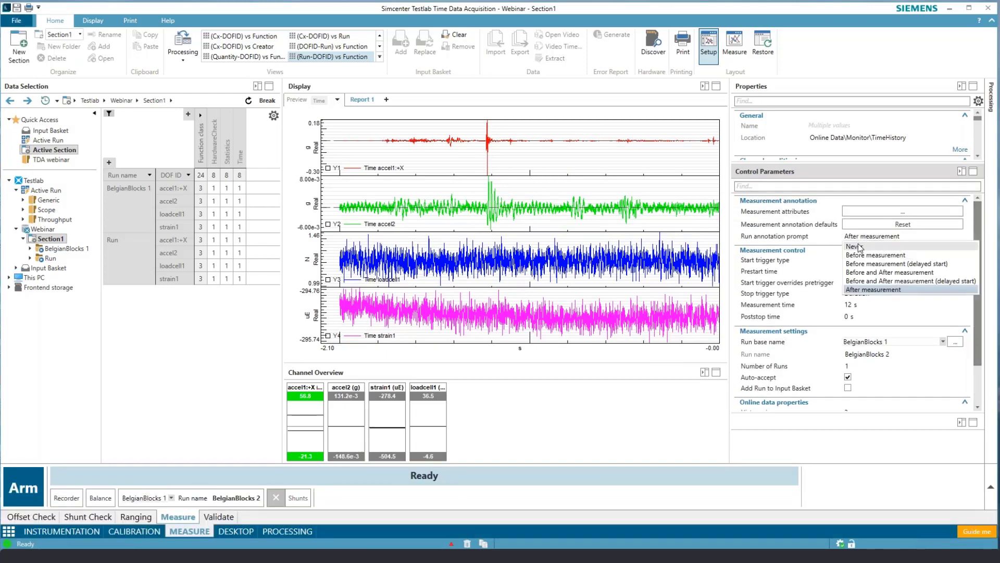
left_click(855, 249)
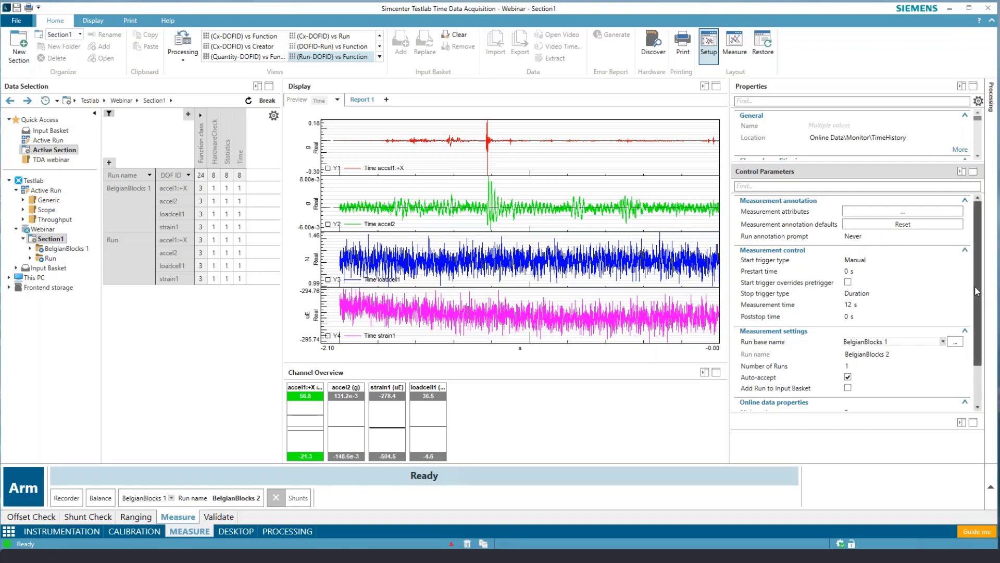
left_click_drag(979, 289, 995, 322)
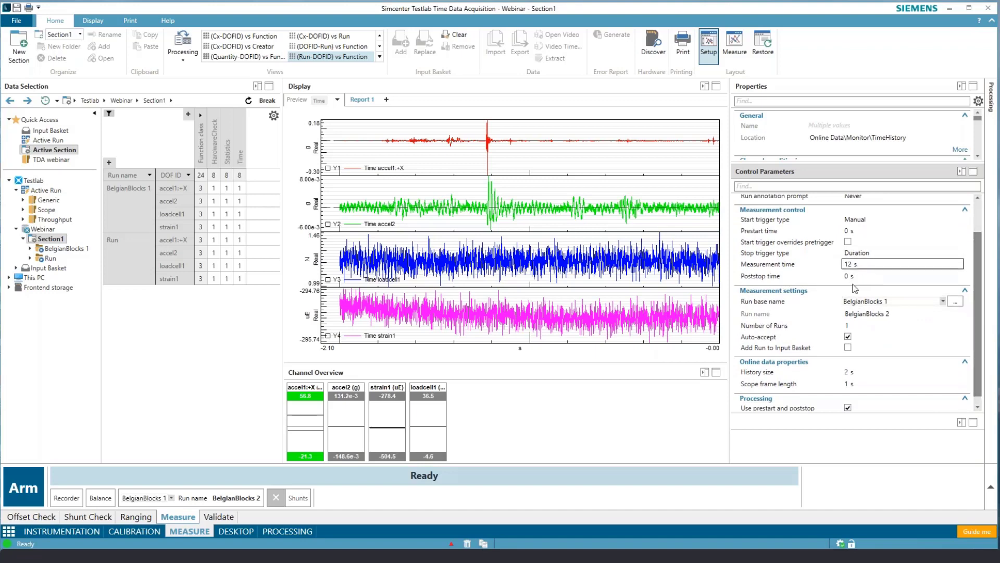
left_click(862, 322)
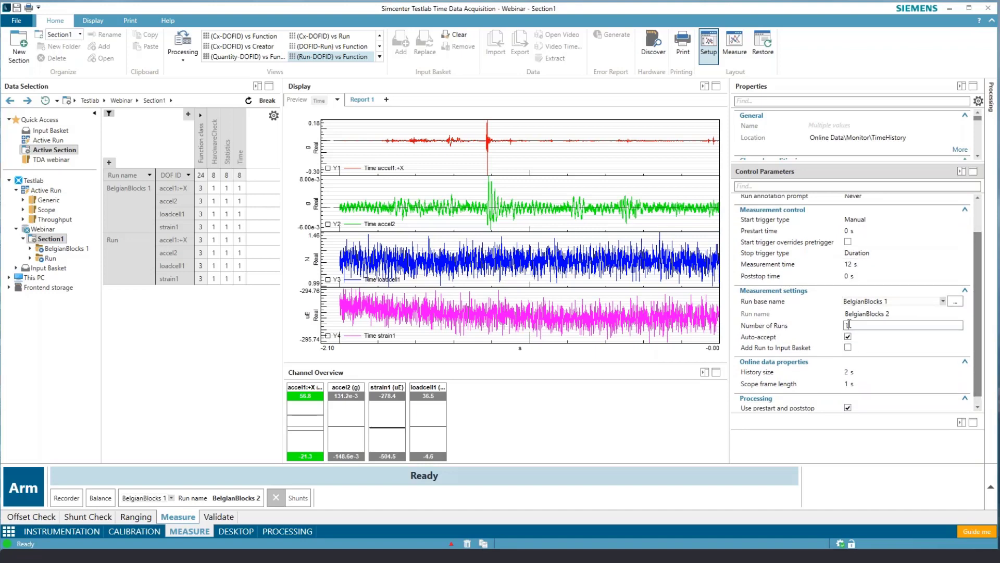
type("2")
key("Return")
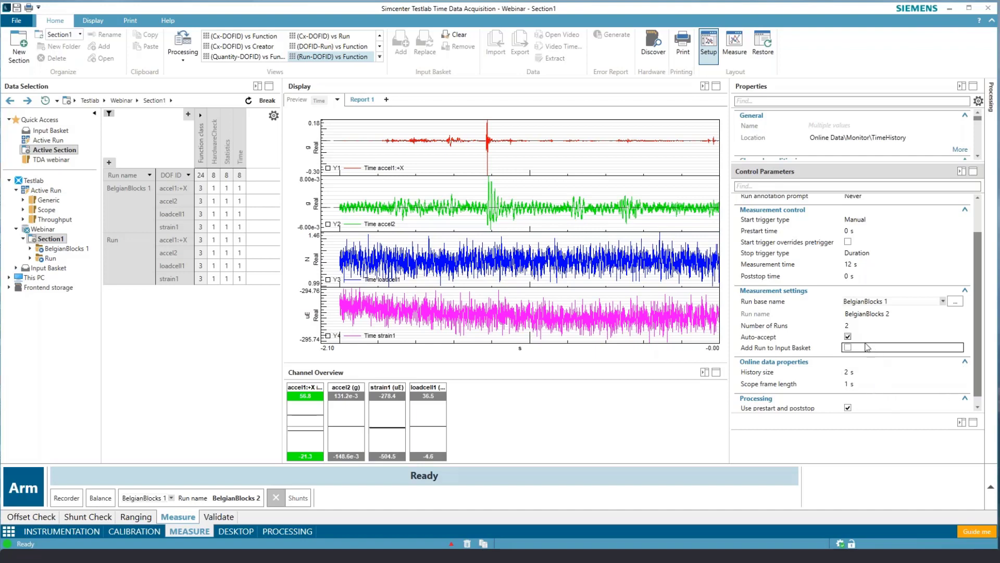
Step: Set the history size of the online data to 5 s
left_click(846, 372)
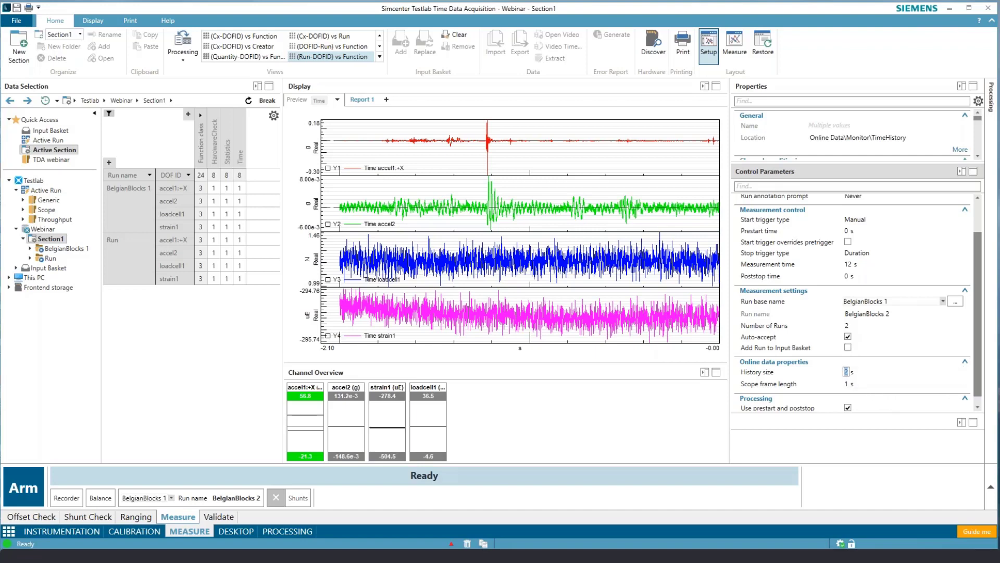
type("5")
key("Tab")
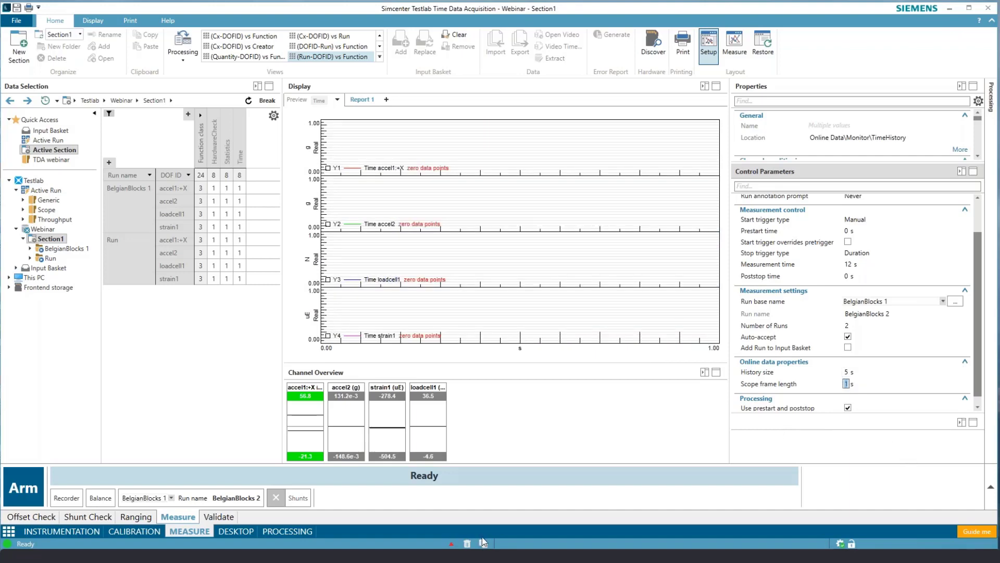
Step: Choose Concrete 80 kph as the run base name and switch to the Measure layout
left_click(171, 498)
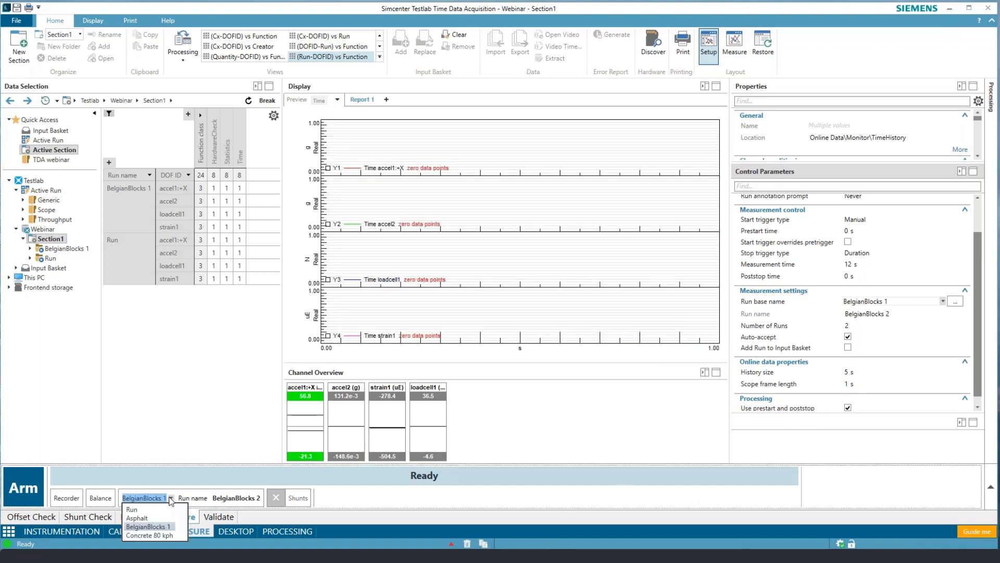
left_click(142, 535)
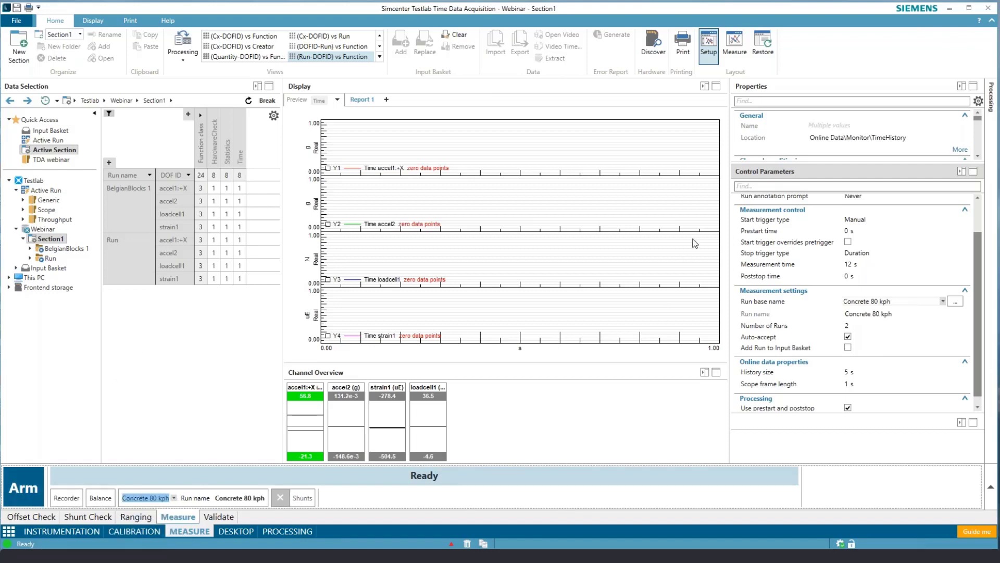
left_click(735, 45)
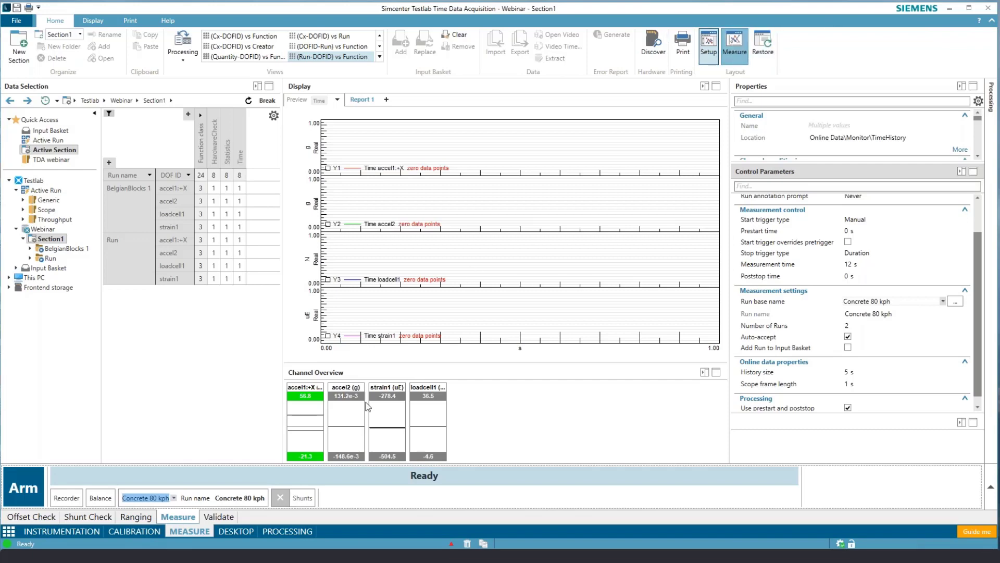
Step: Arm and start the measurement, let both Concrete 80 kph runs record, and disarm it
left_click(21, 493)
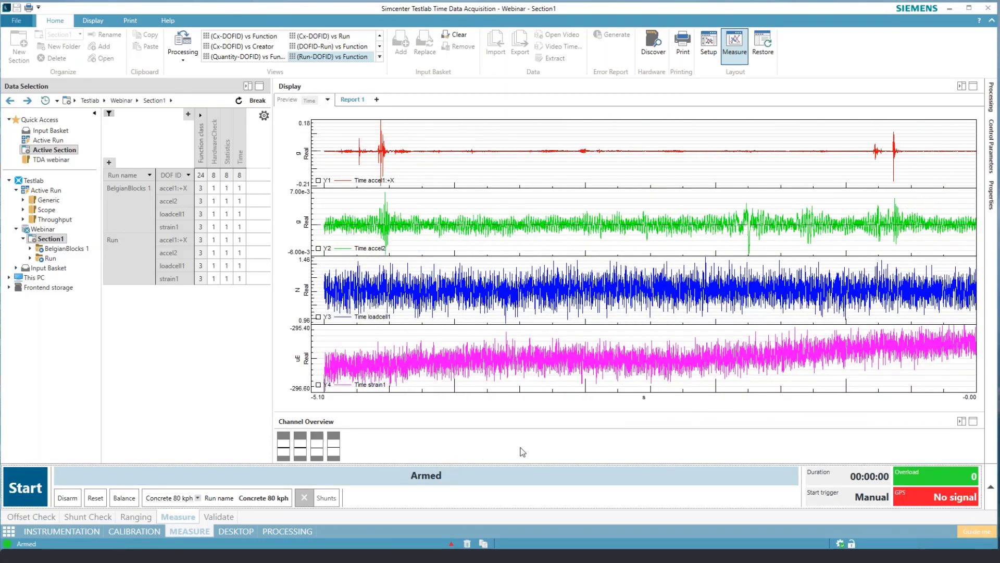
left_click(26, 488)
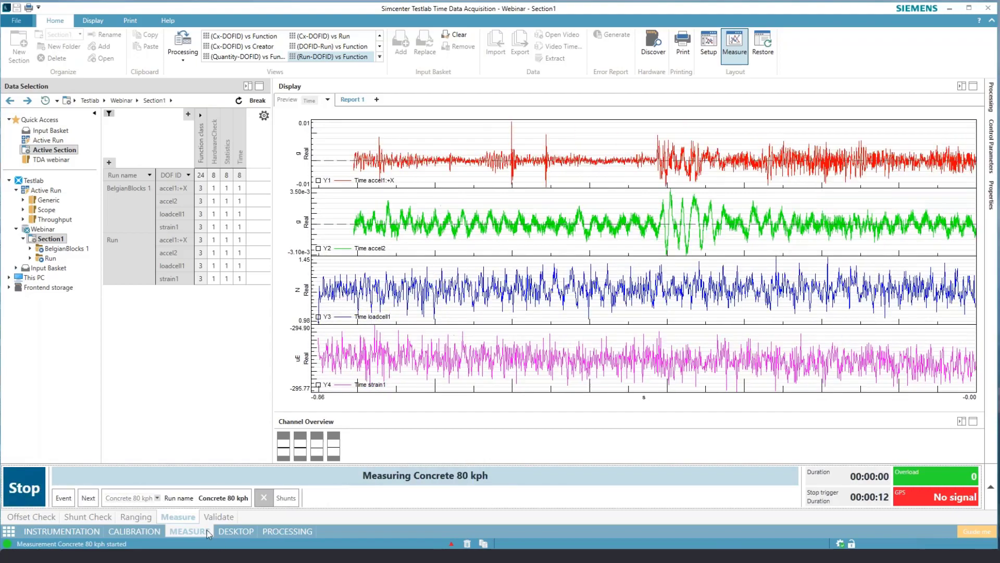
mouse_move(290, 556)
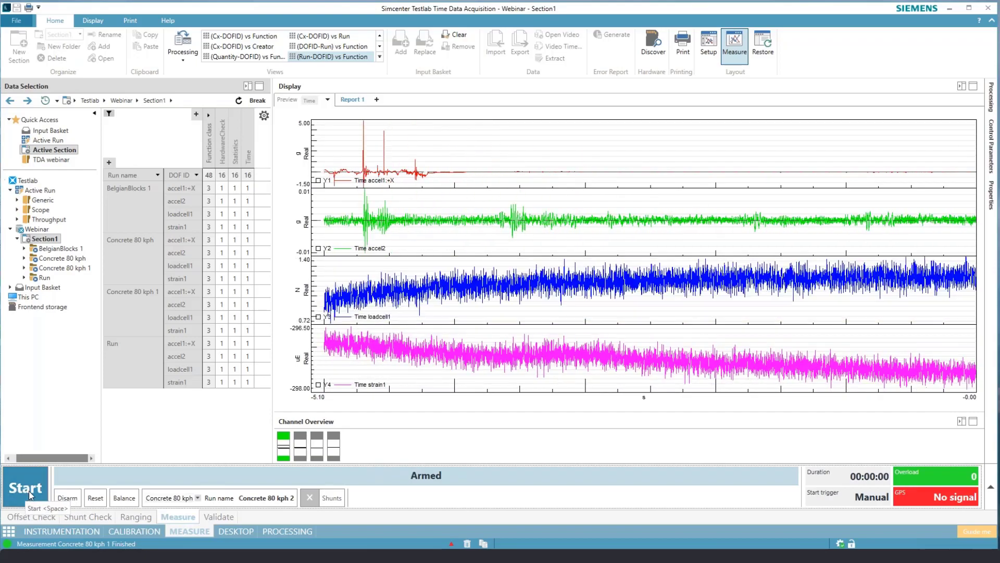
left_click(67, 498)
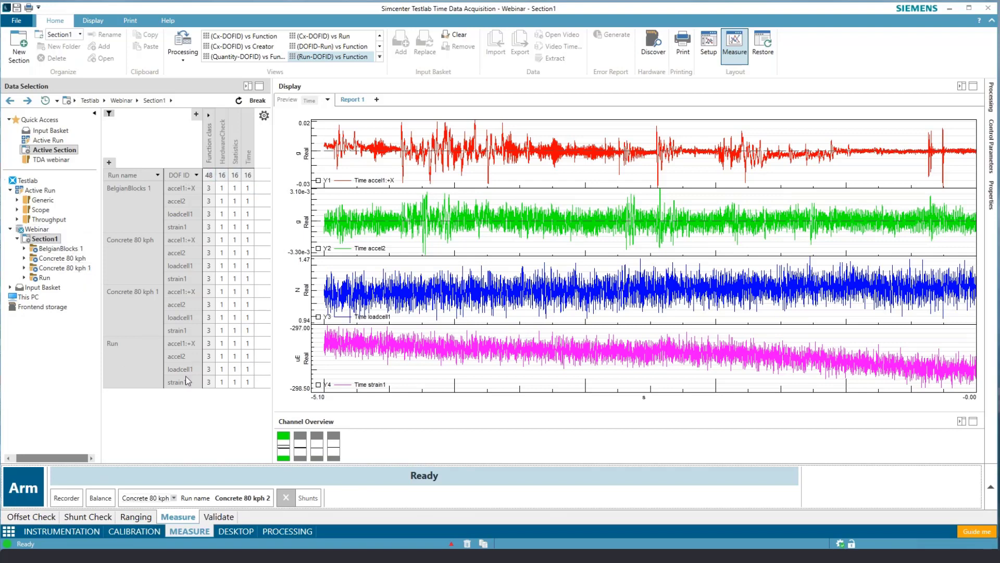
Step: Display the loadcell1 Time data of the Concrete 80 kph and Concrete 80 kph 1 runs together from Section1
left_click(70, 258)
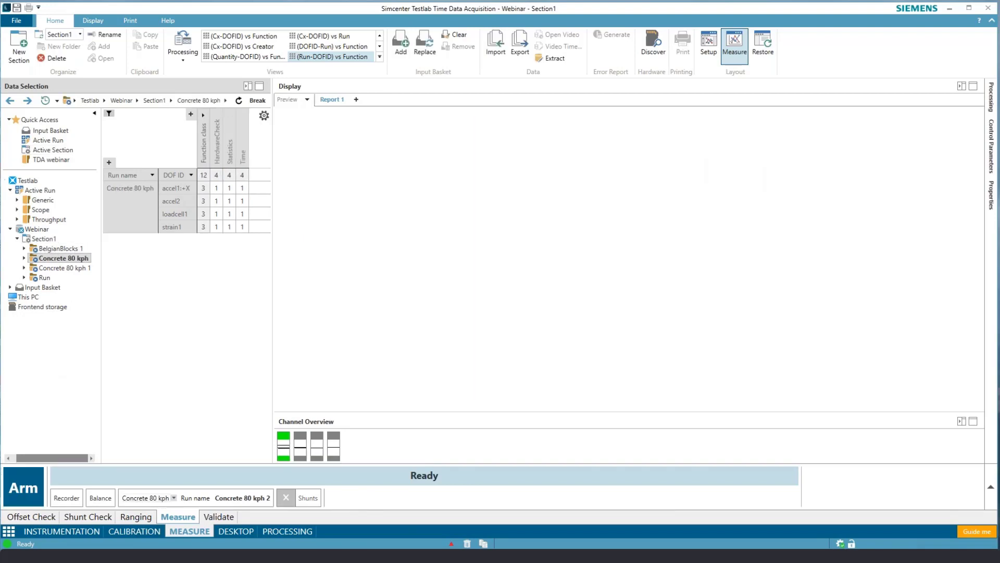
left_click(46, 239)
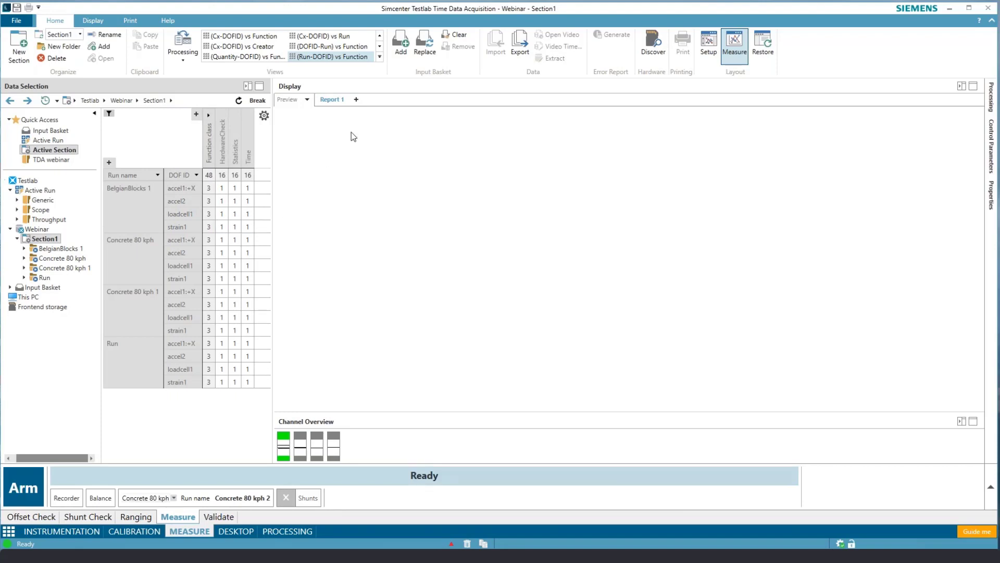
left_click(379, 56)
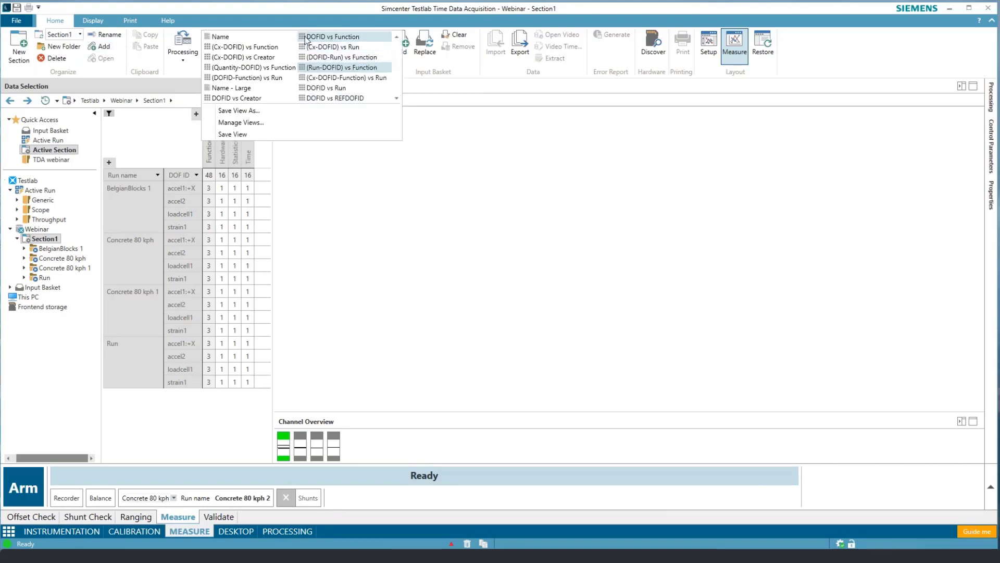
left_click(337, 68)
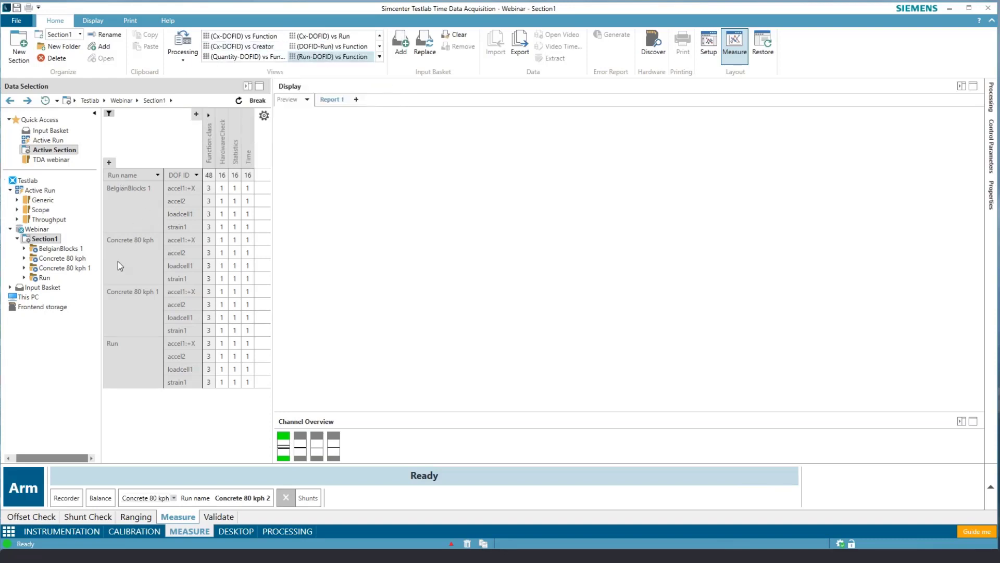
left_click(248, 267)
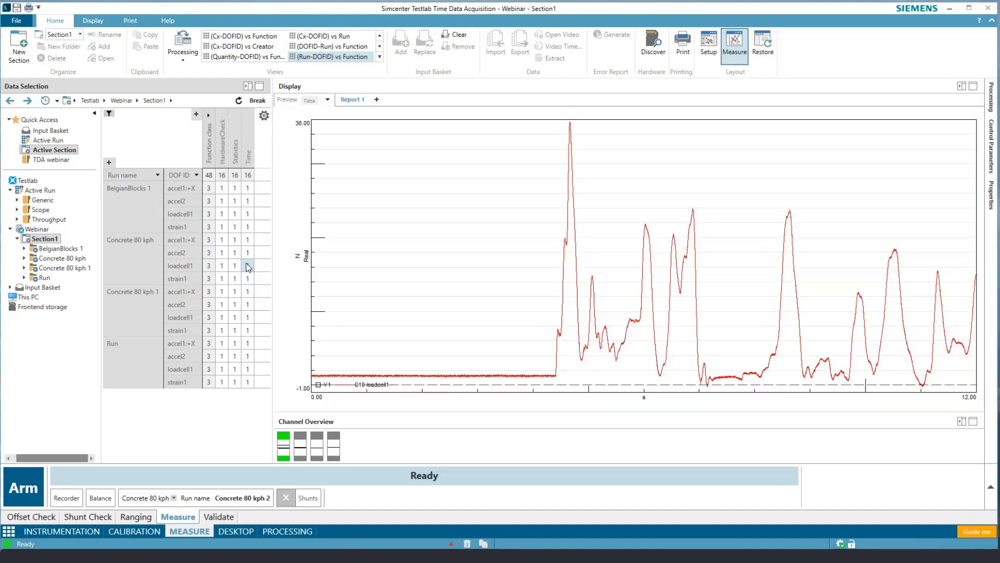
left_click(250, 318, "ctrl")
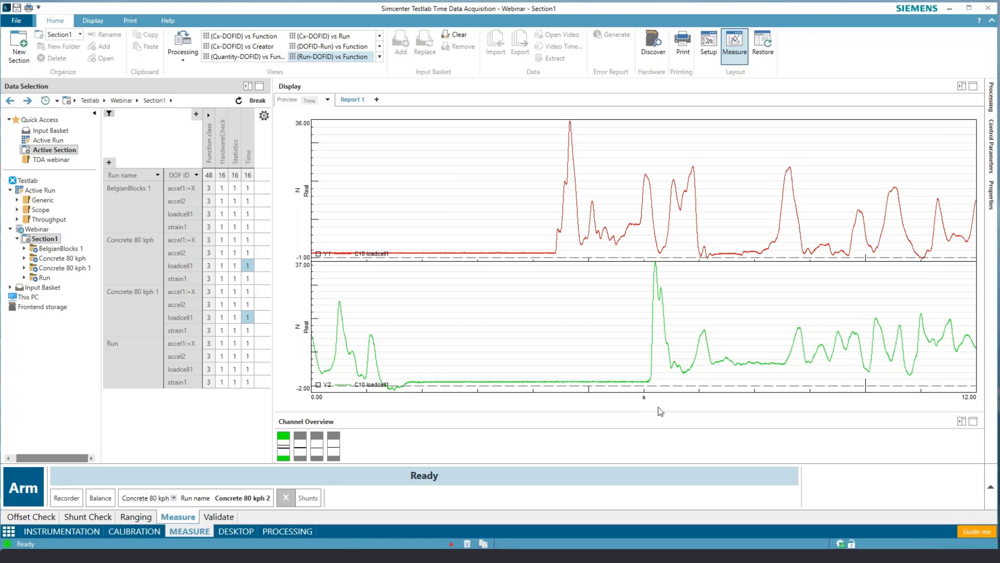
Step: Change the X axis of the load cell display to Absolute Time
right_click(645, 401)
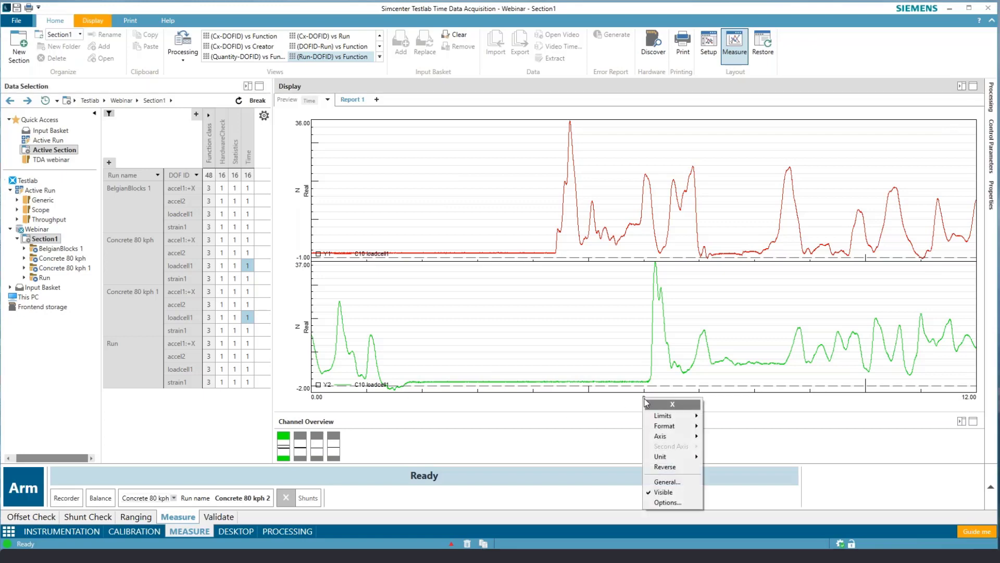
mouse_move(663, 441)
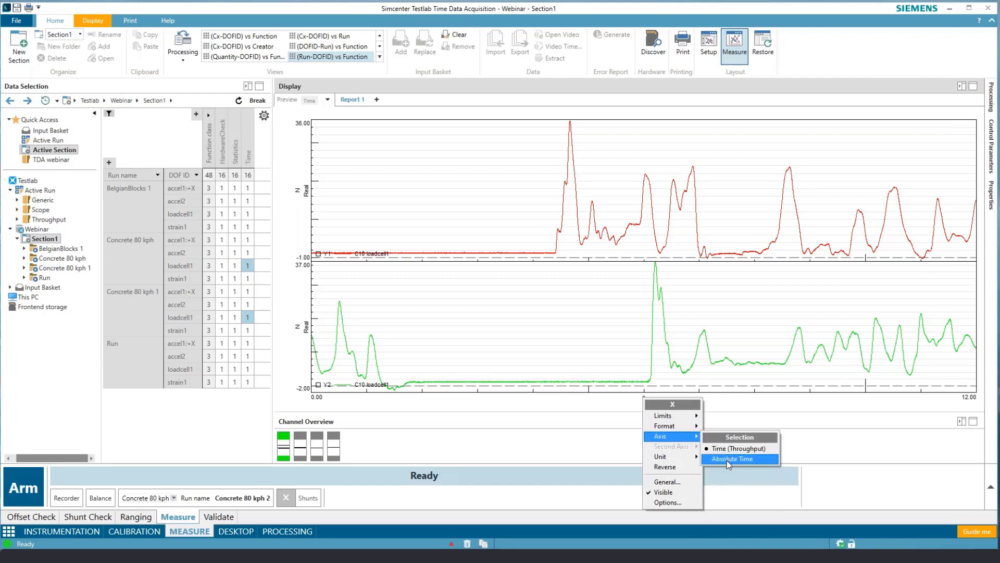
left_click(728, 460)
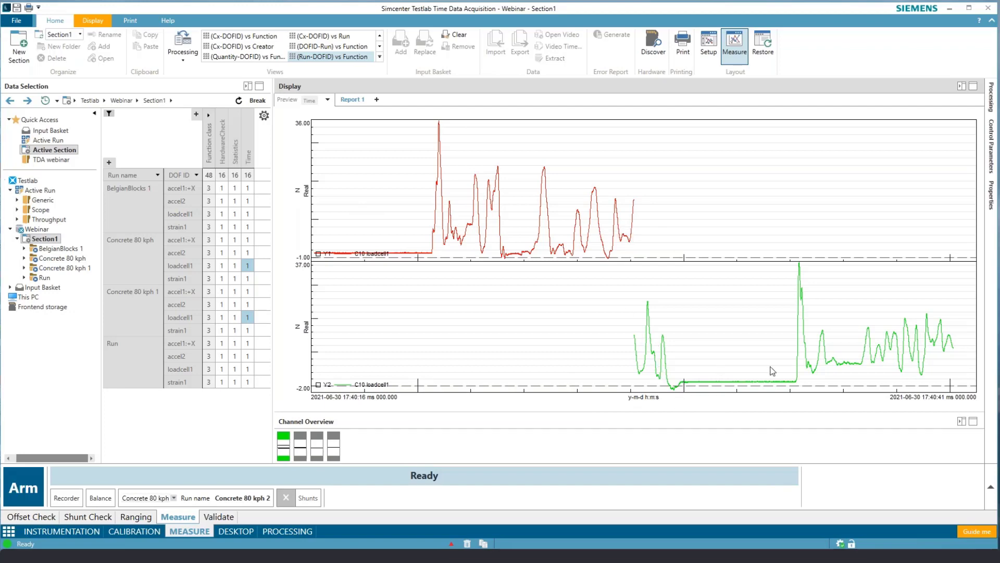
Step: Compare the stacked and overlaid displays of the two load cell curves, ending with the overlaid one
left_click(98, 20)
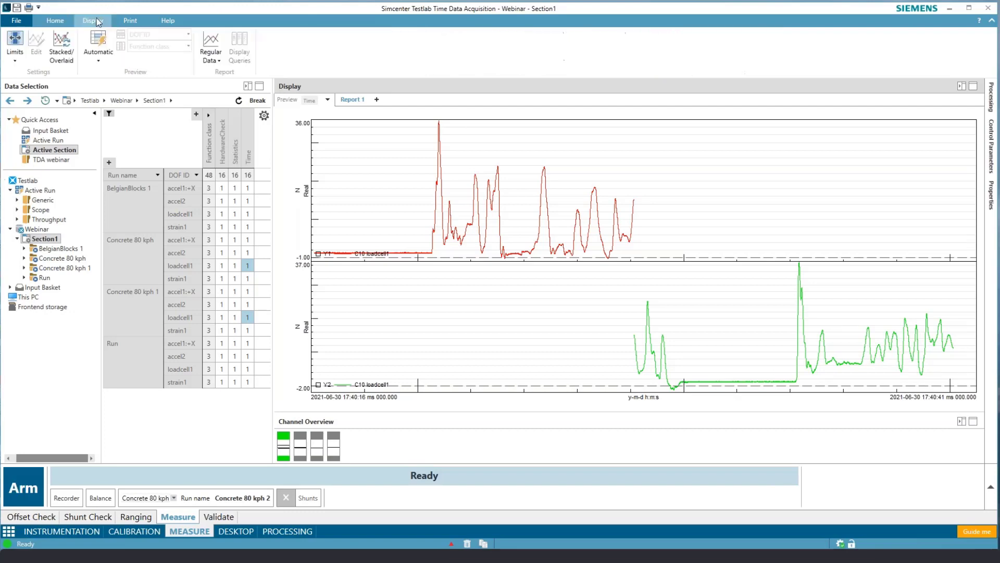
left_click(65, 44)
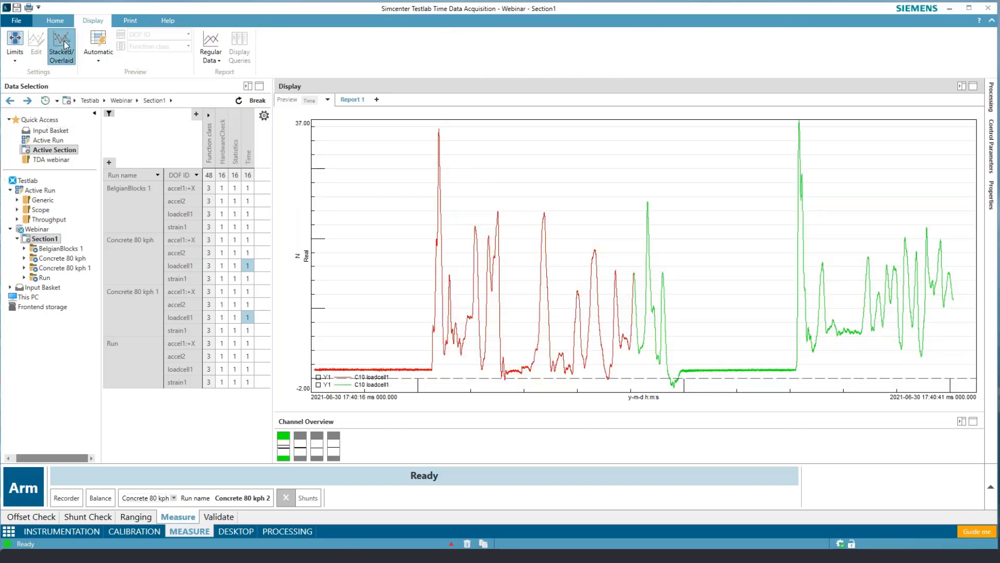
left_click(65, 44)
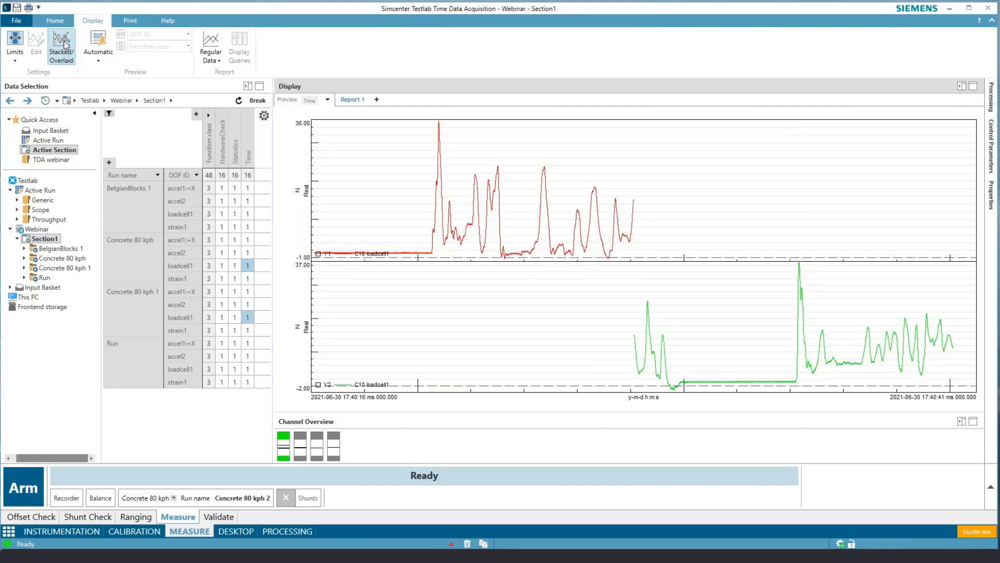
left_click(65, 45)
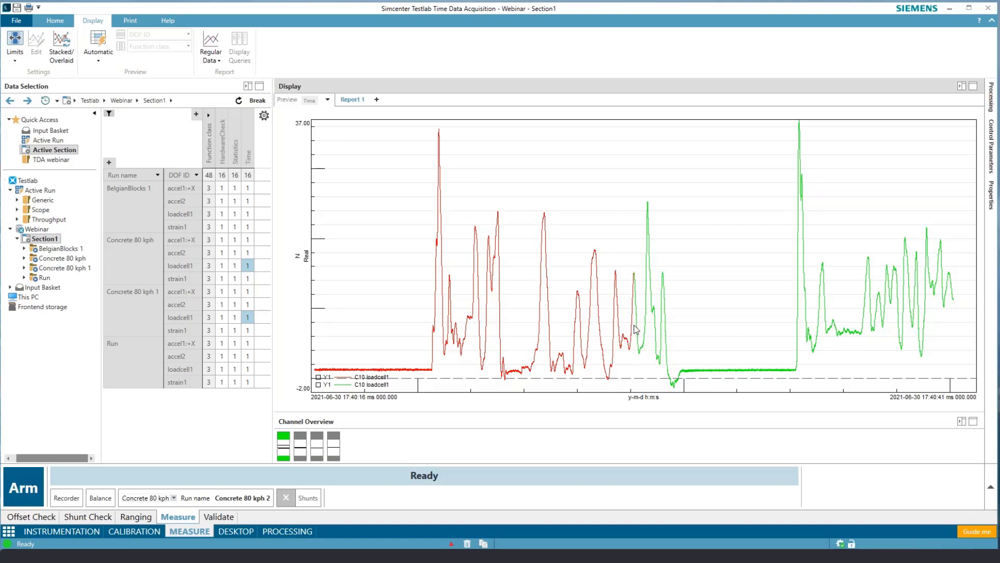
Step: Zoom in on the transition between the two load cell curves, and restore the Free X-axis limits and stacked display
left_click_drag(622, 328, 649, 396)
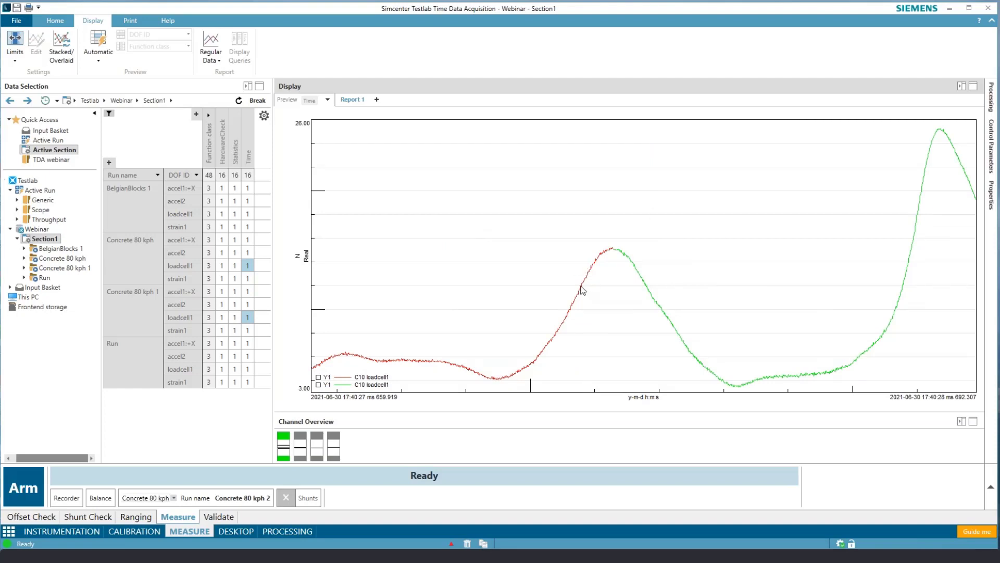
left_click_drag(580, 286, 646, 298)
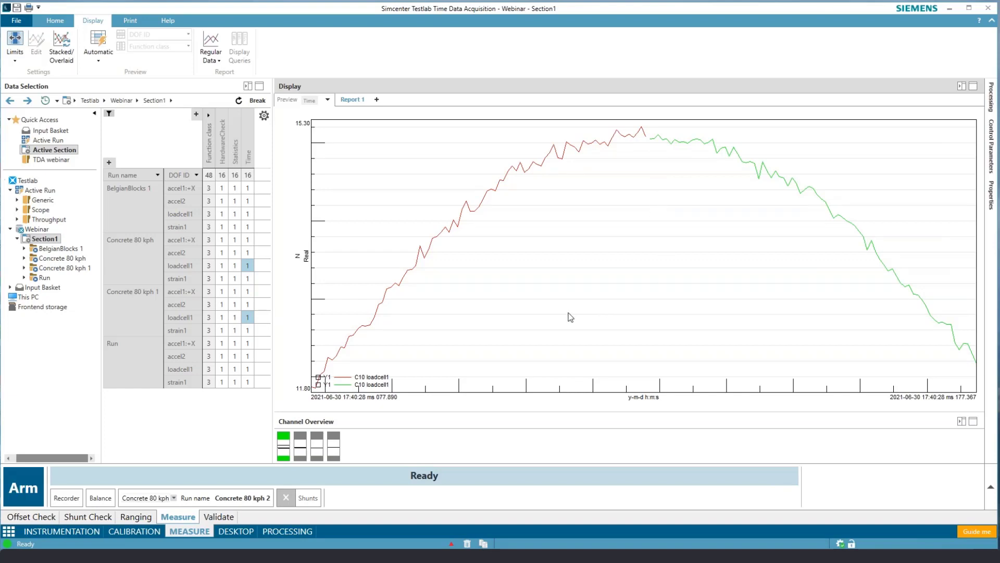
right_click(628, 398)
mouse_move(667, 417)
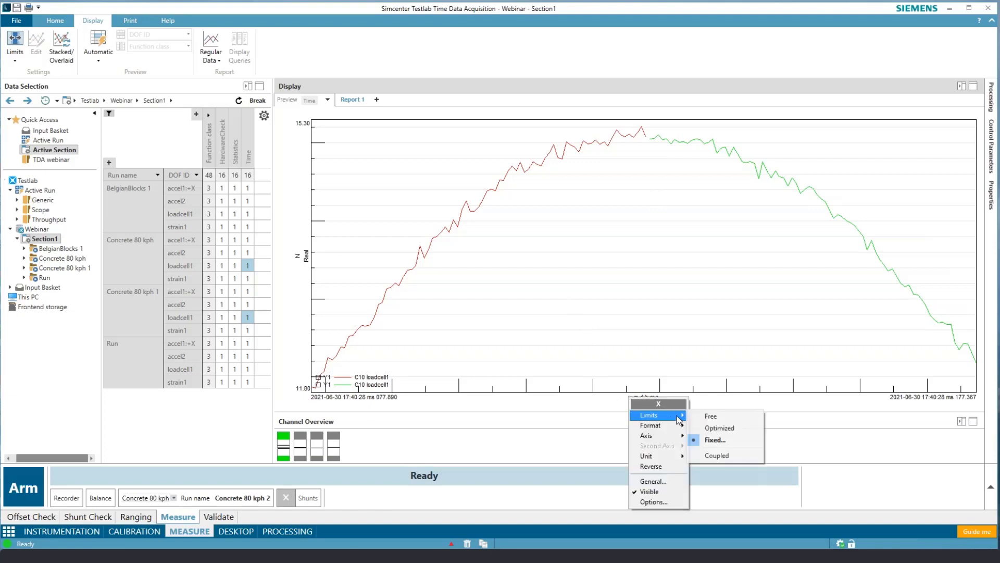
left_click(718, 417)
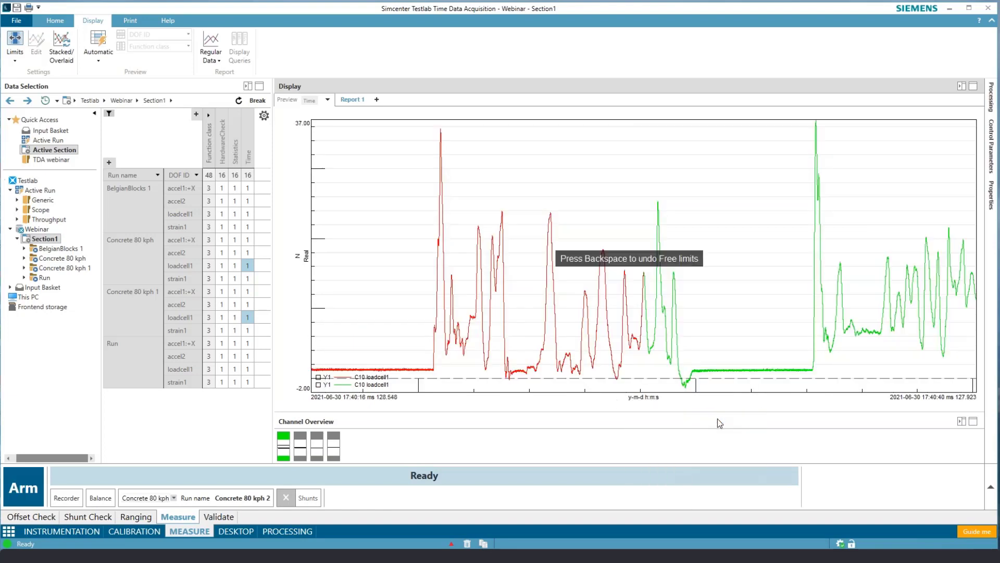
left_click(61, 46)
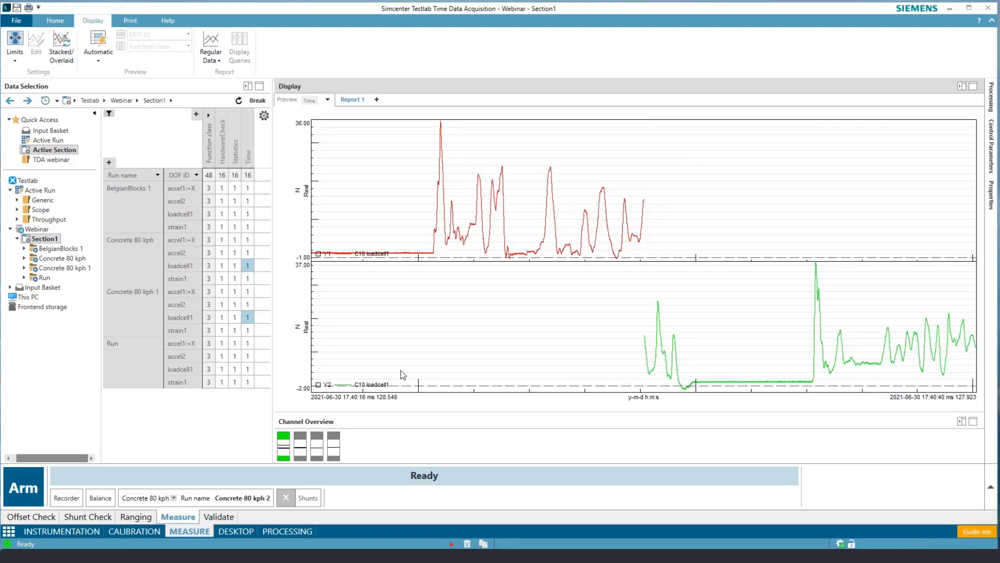
Step: Create a new section named Section2 from the instrumentation channel setup
left_click(75, 531)
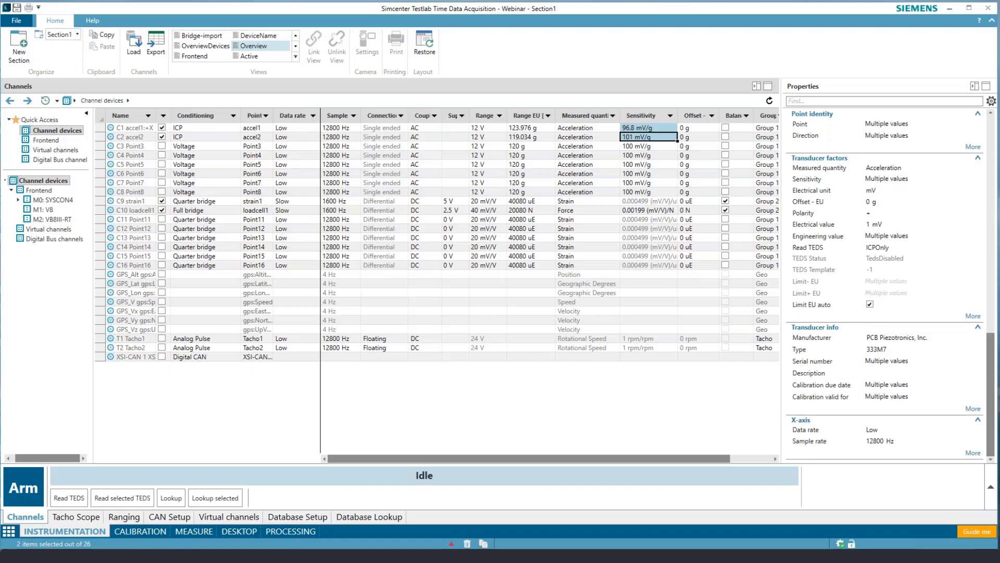
left_click(21, 44)
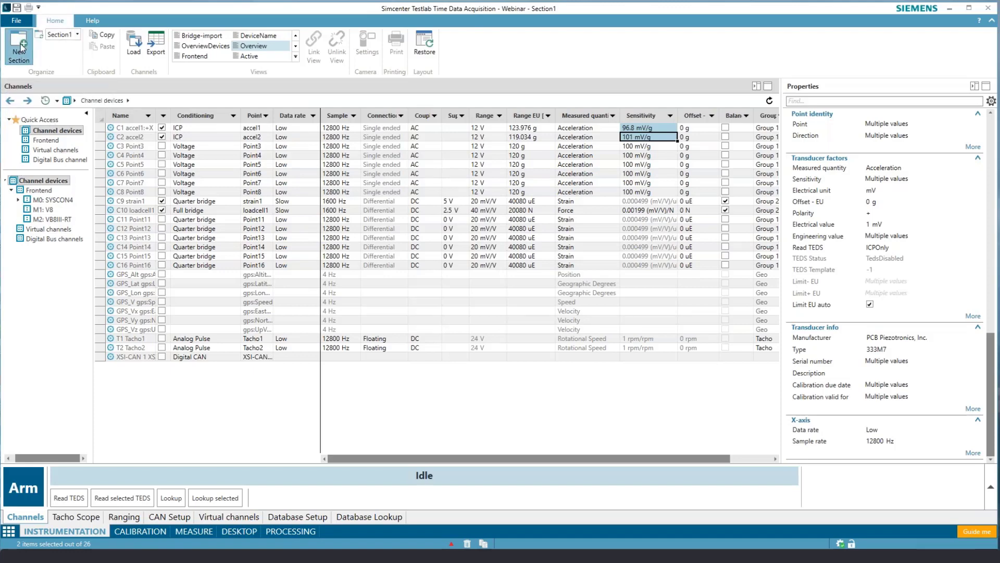
left_click(456, 248)
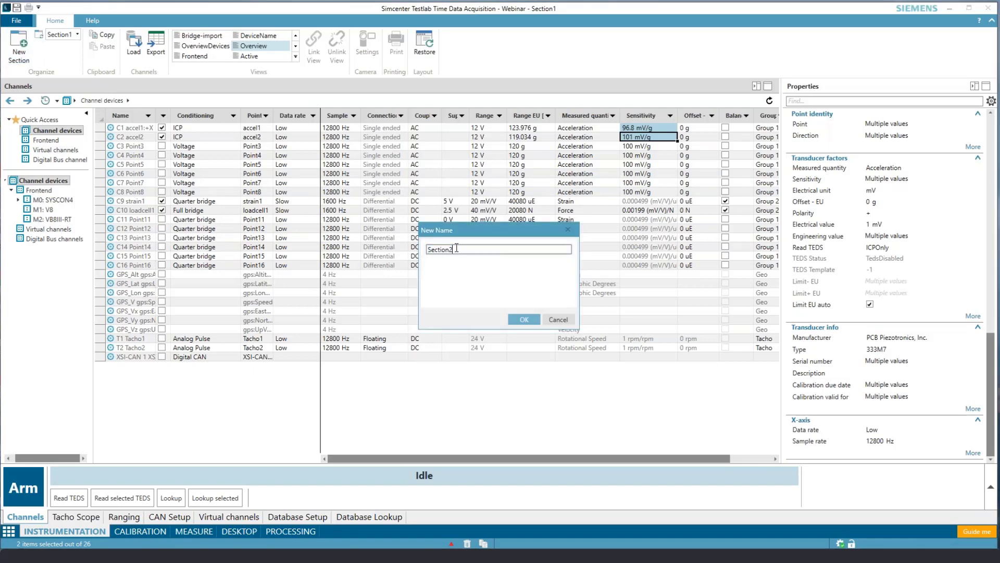
double_click(440, 247)
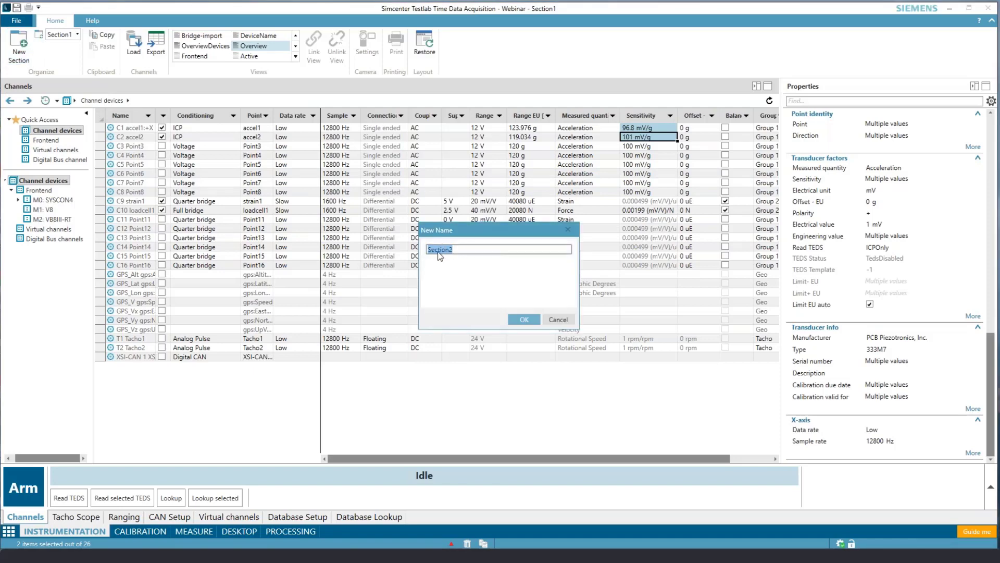
left_click(530, 319)
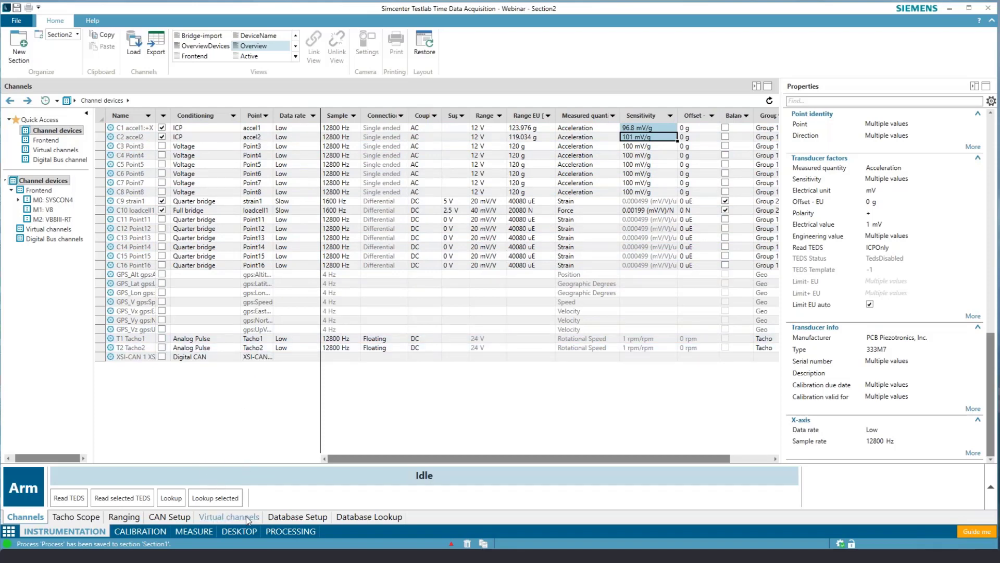
Step: Add a CAN configuration in CAN Setup from the HS1_CAN_V05.dbc database, with Signal name as the default point name
left_click(169, 516)
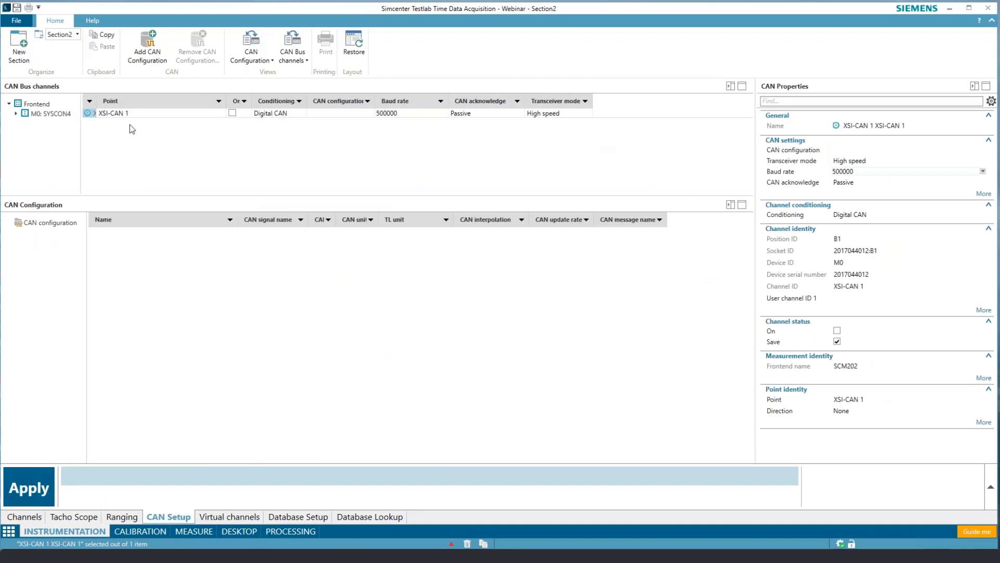
left_click(146, 46)
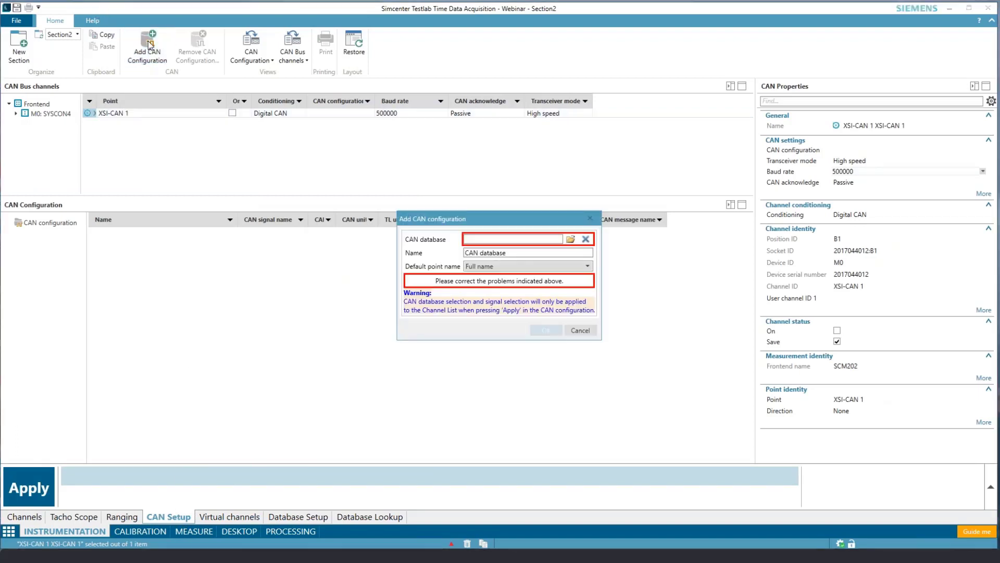
left_click(572, 240)
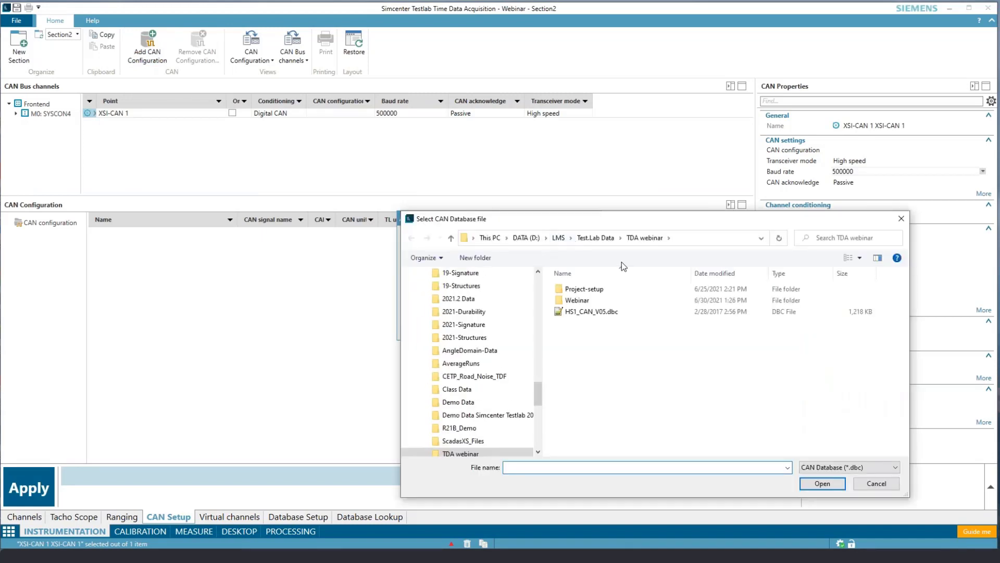
left_click(600, 314)
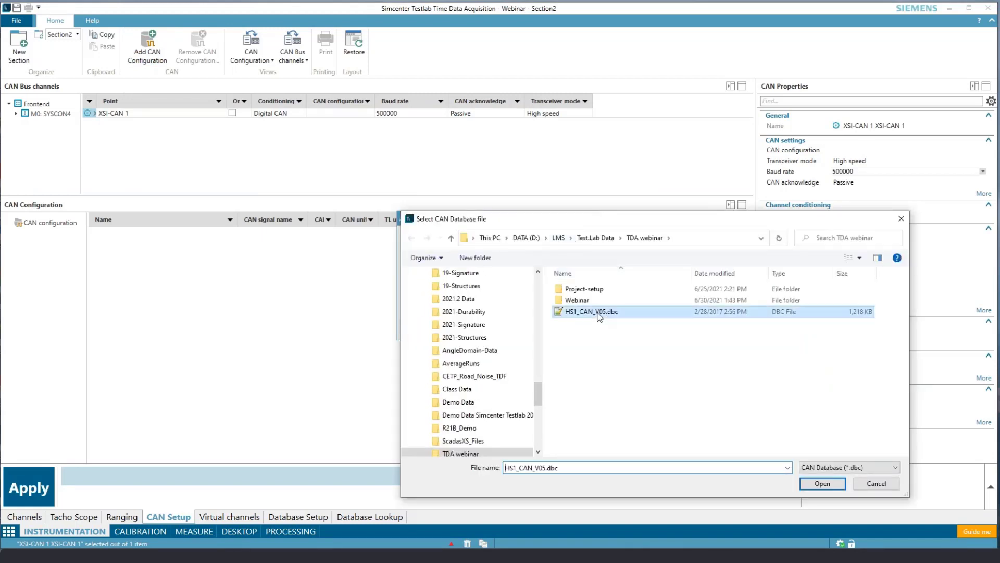
left_click(822, 484)
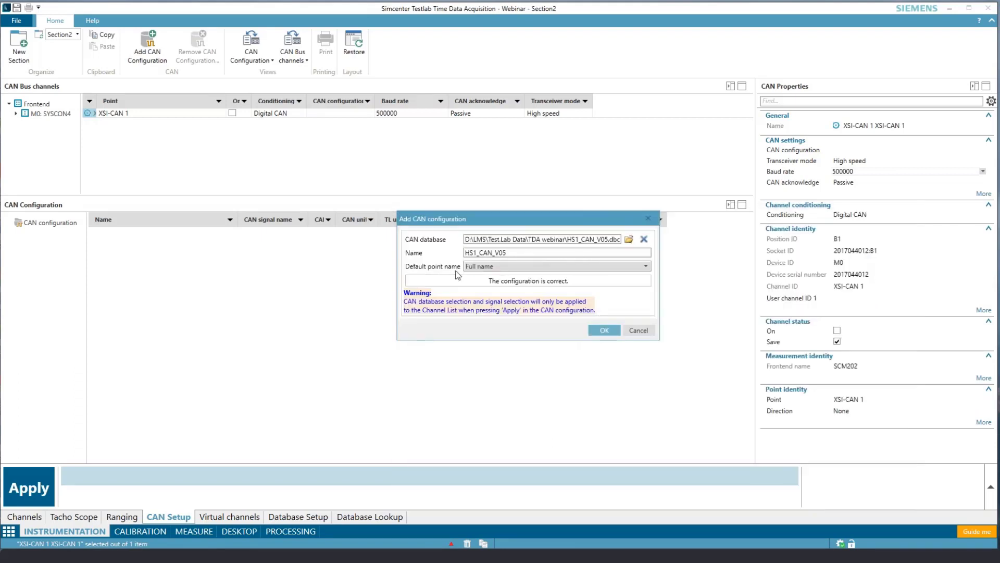
left_click(573, 267)
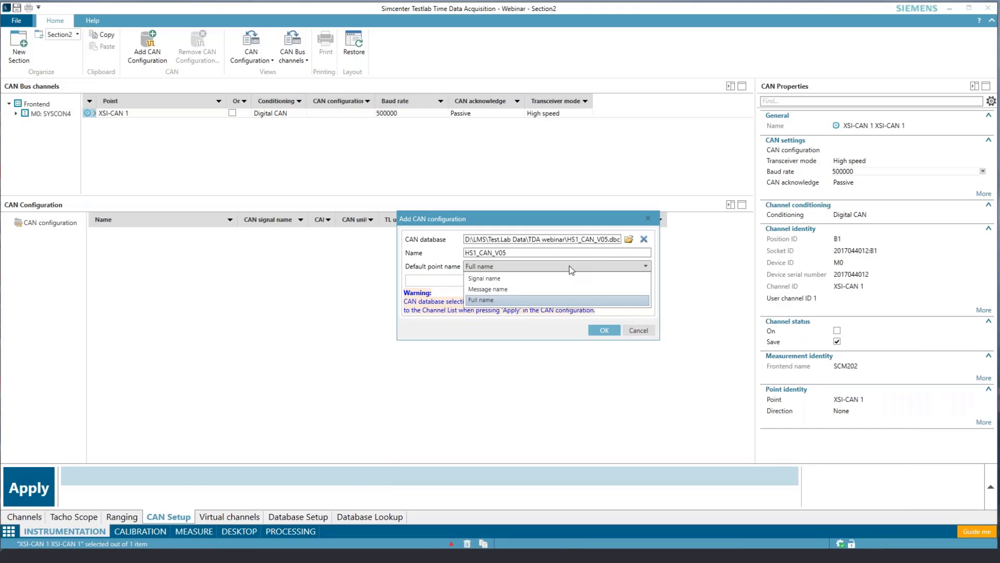
left_click(483, 278)
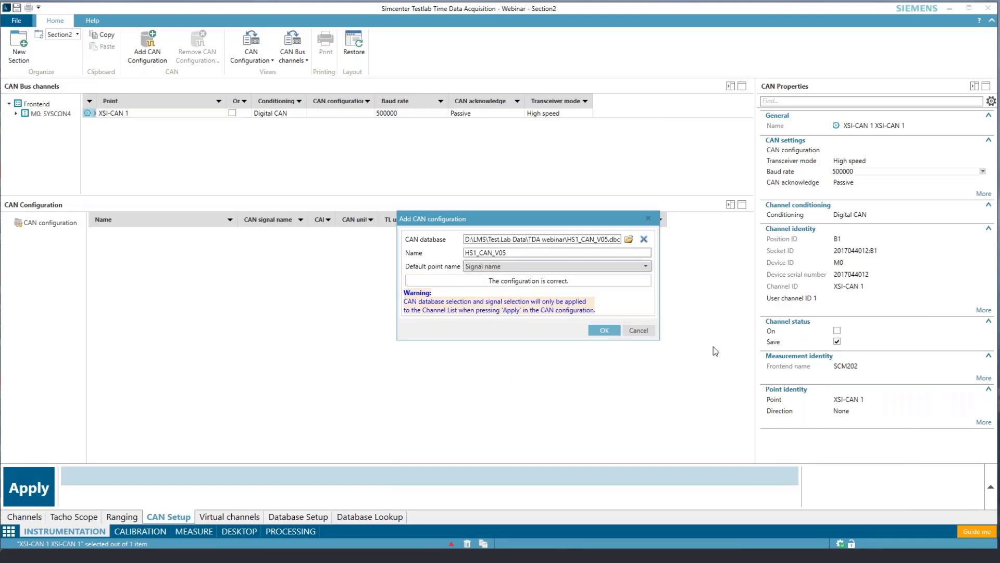
left_click(604, 330)
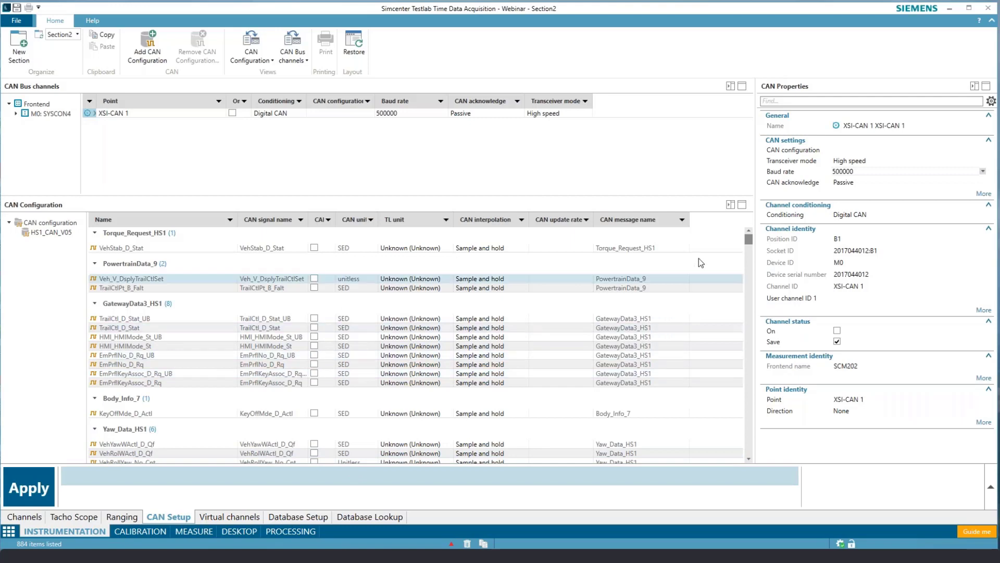
Step: Filter the CAN signal list by CAN unit to km/h, kph, rpm and RPM, widening the CAN unit column
left_click(749, 243)
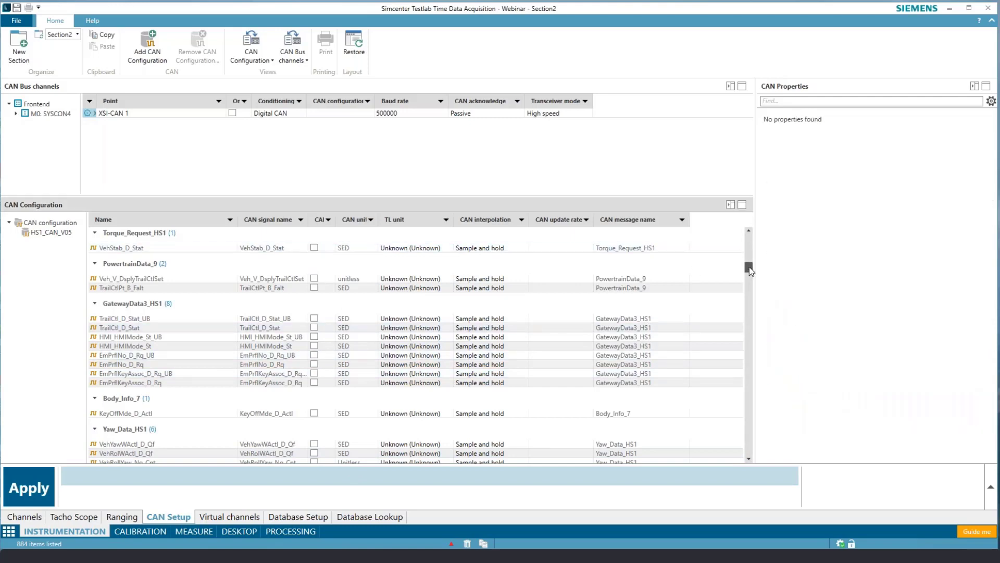
left_click_drag(749, 269, 756, 301)
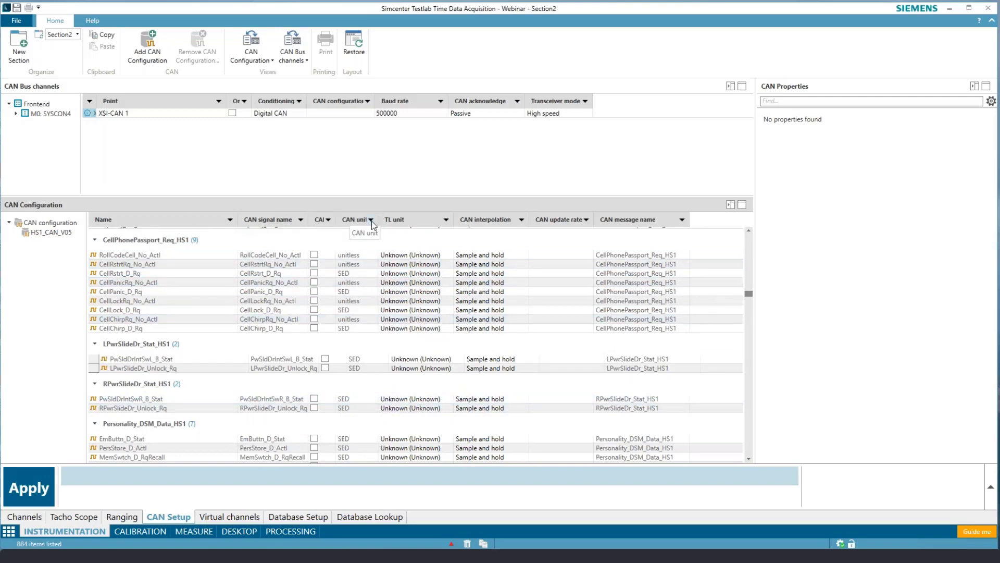
left_click_drag(379, 220, 388, 220)
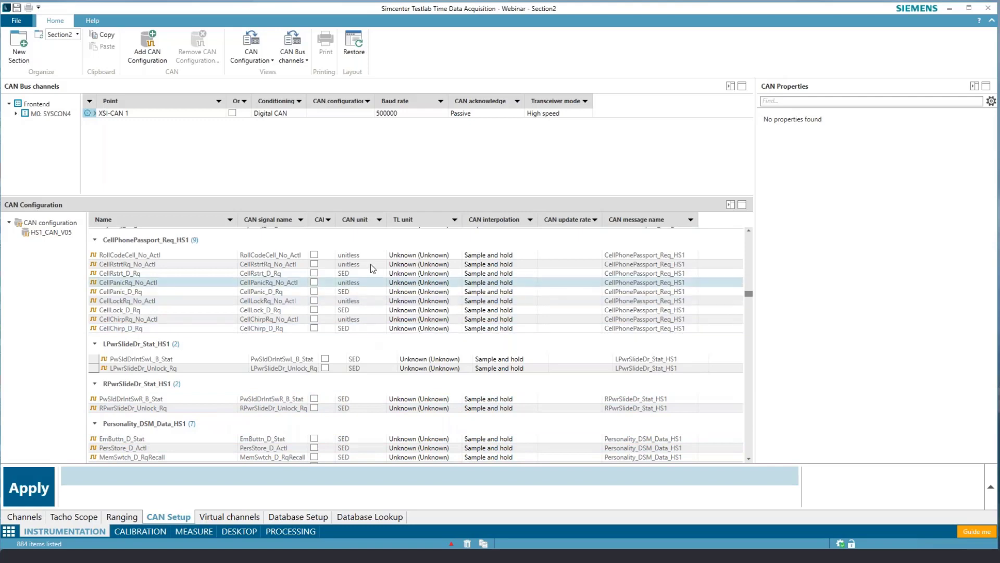
left_click(380, 220)
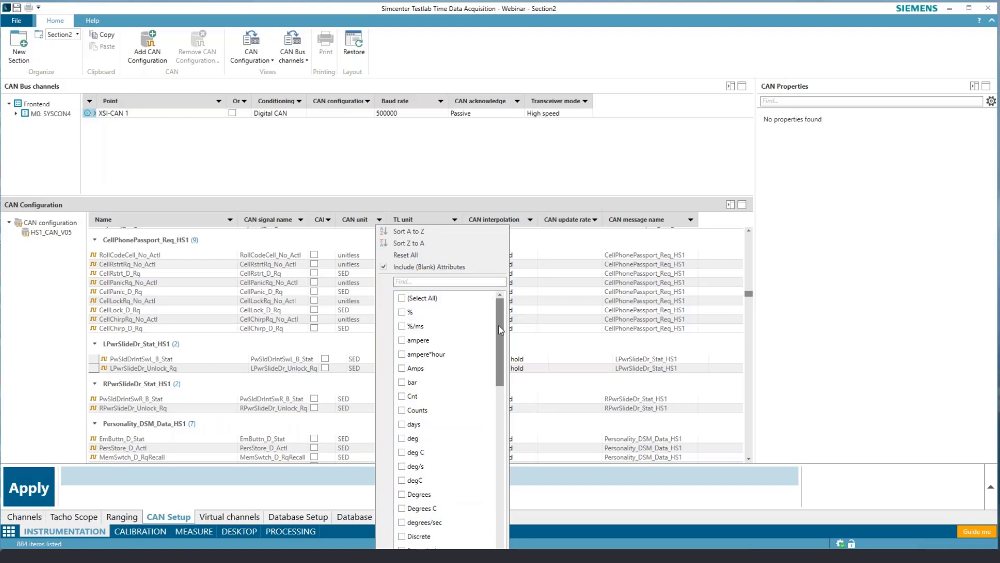
left_click_drag(502, 325, 524, 404)
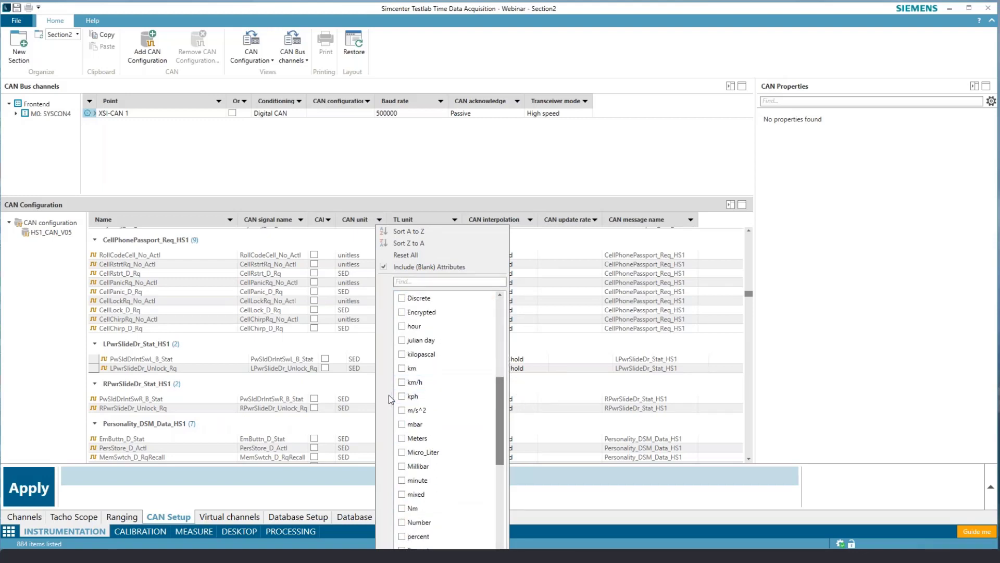
left_click(402, 384)
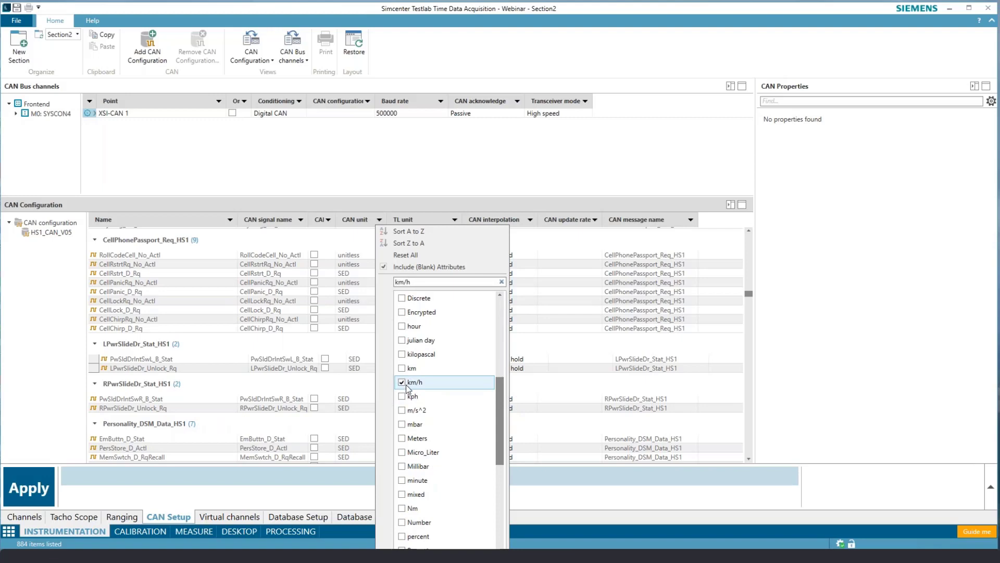
left_click(402, 397)
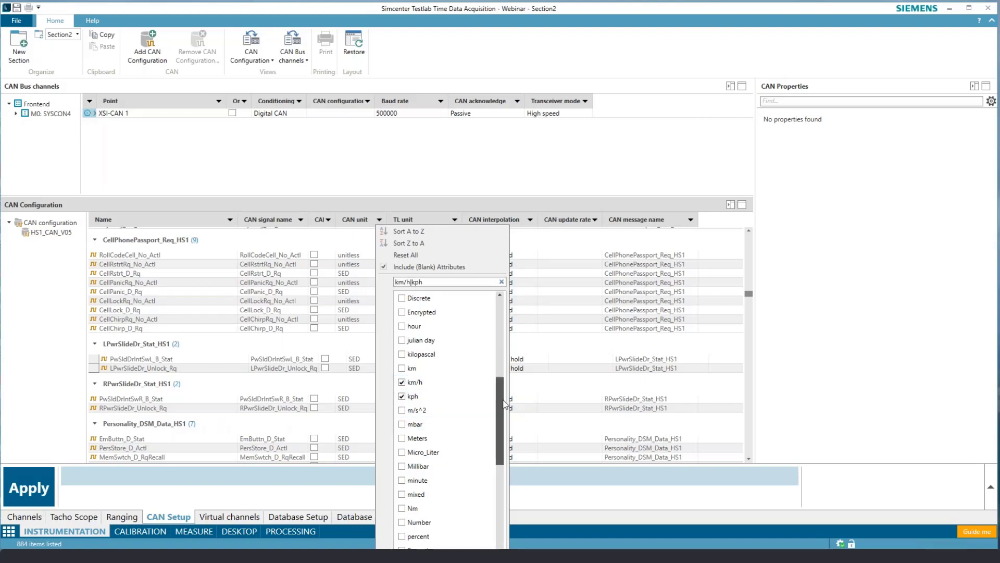
left_click_drag(498, 391, 510, 449)
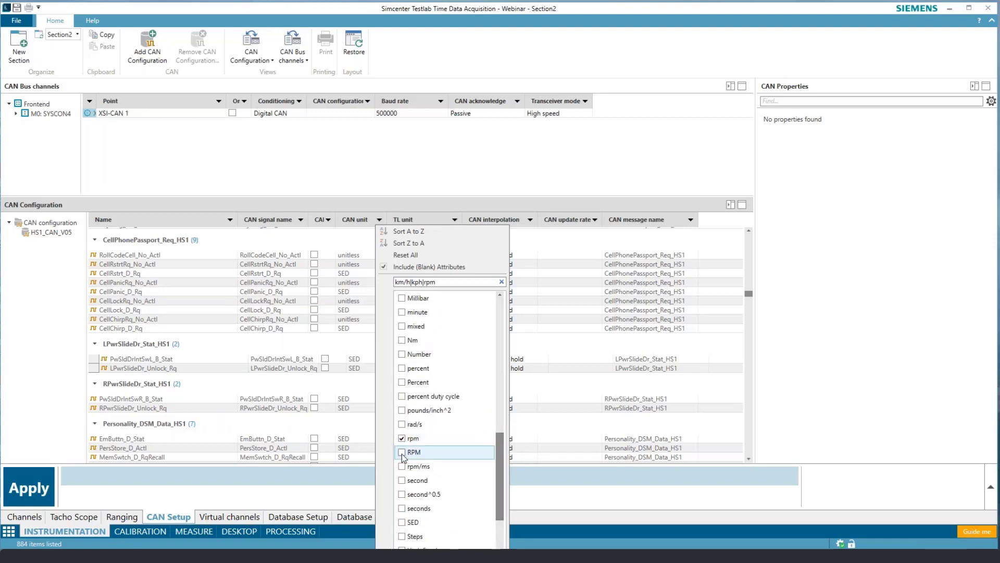
left_click(401, 453)
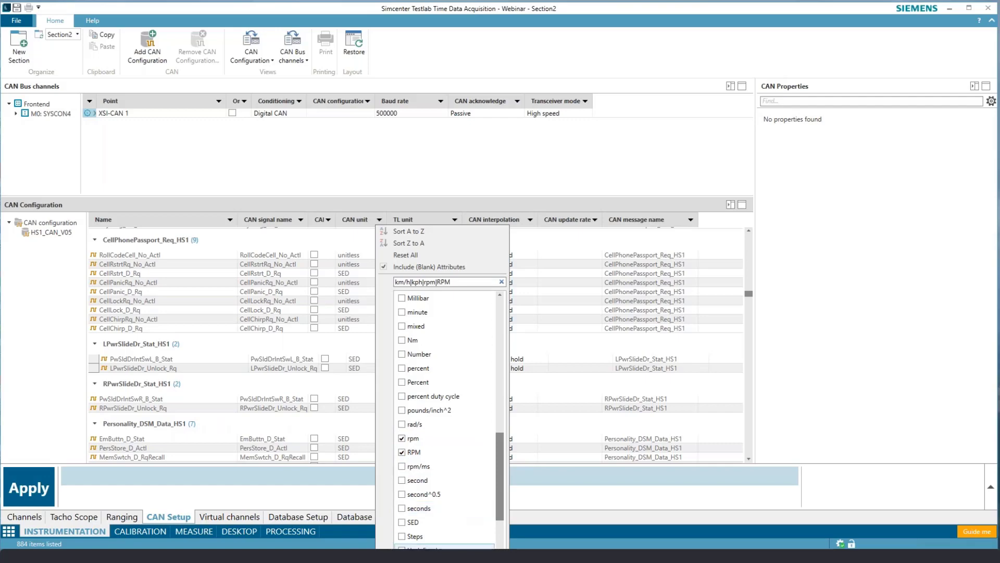
left_click(343, 285)
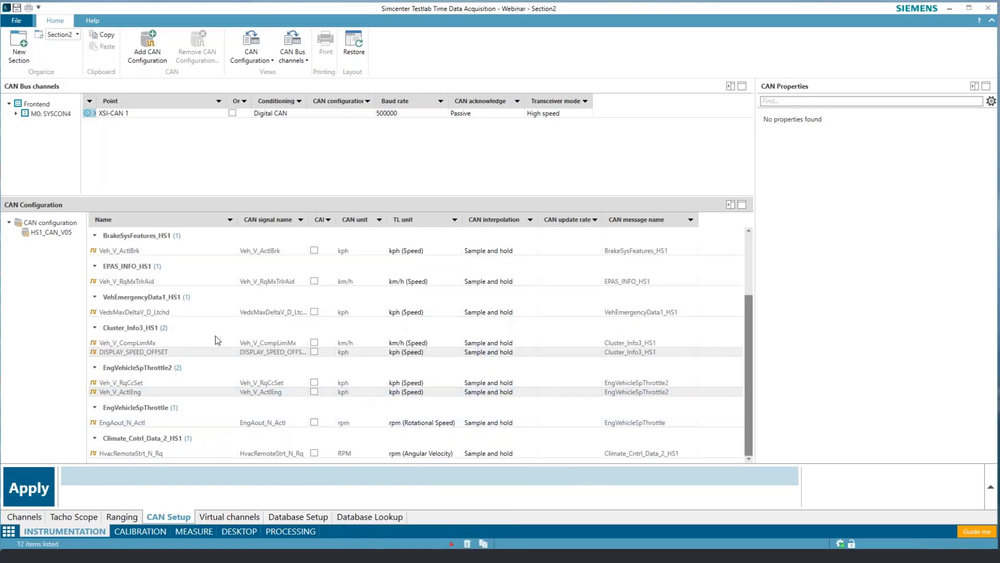
Step: Select the CAN signals Veh_V_ActlBrk and EngAout_N_Actl for measurement
left_click(315, 252)
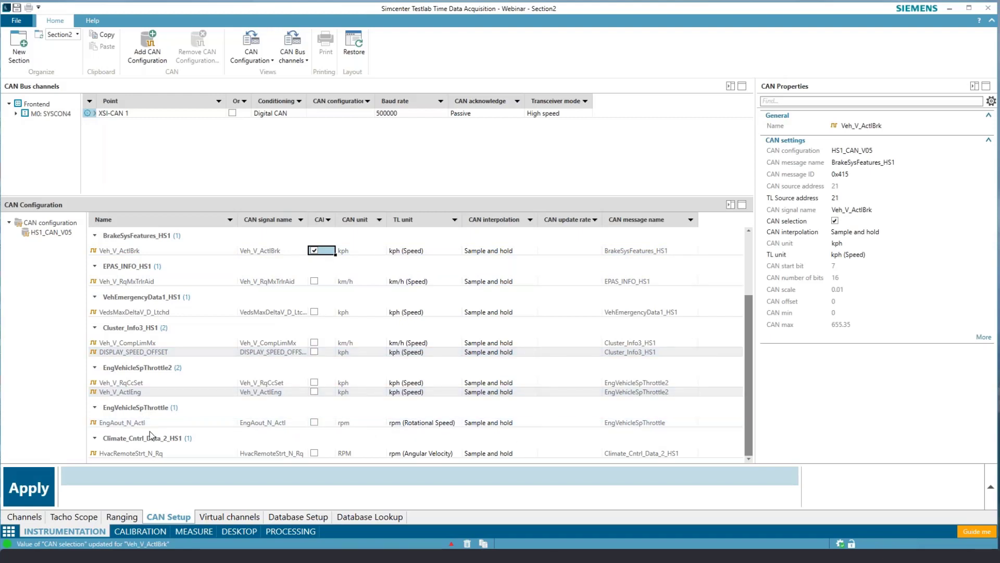
left_click(314, 422)
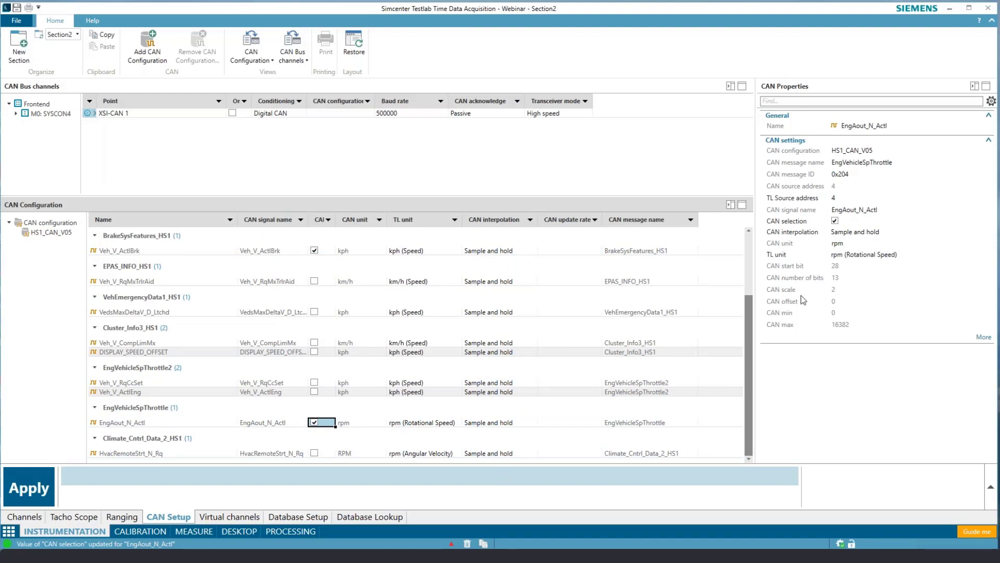
left_click_drag(746, 344, 746, 283)
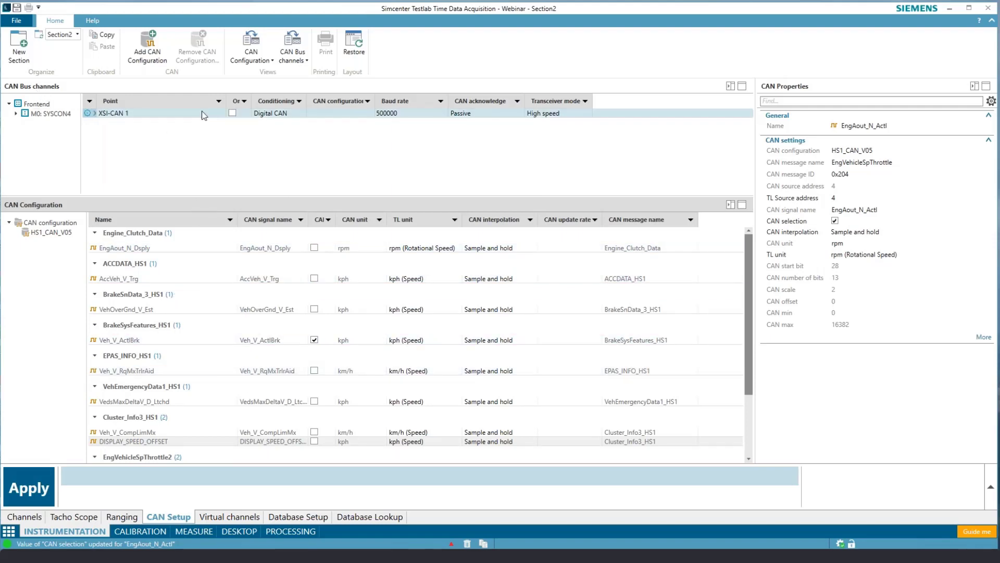
Step: Switch on the XSI-CAN 1 bus channel and assign it the HS1_CAN_V05 CAN configuration
left_click(232, 113)
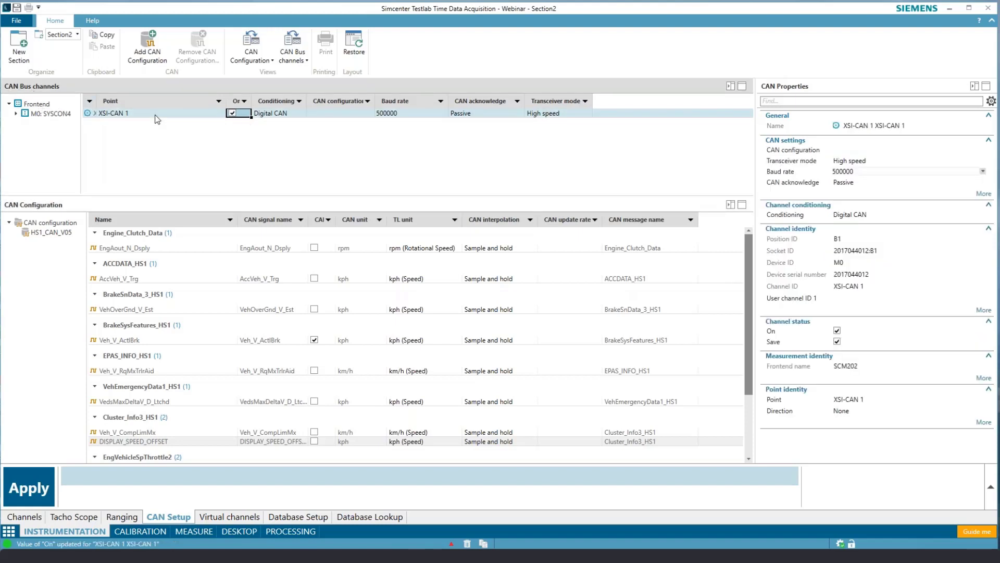
left_click(368, 101)
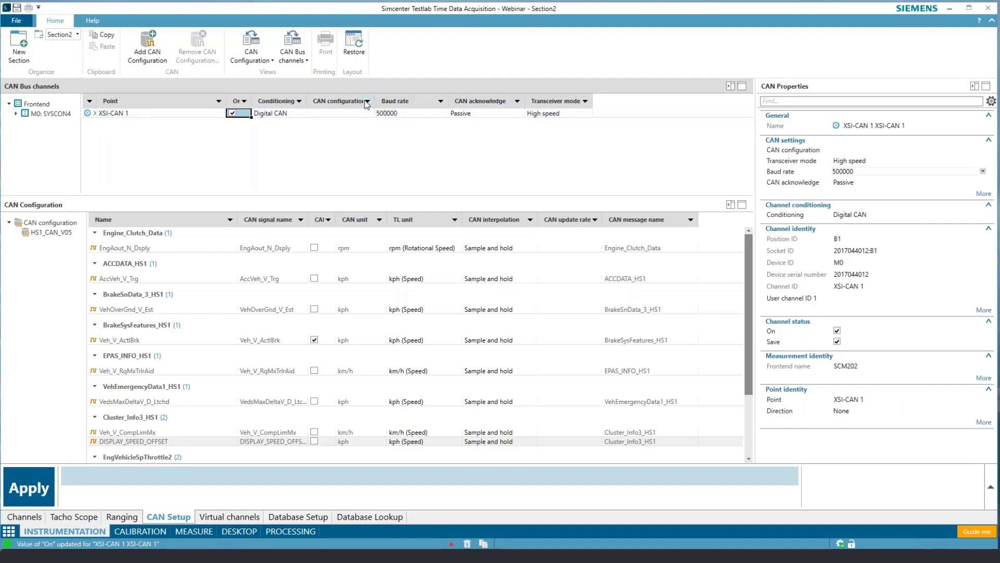
left_click(350, 120)
left_click(348, 114)
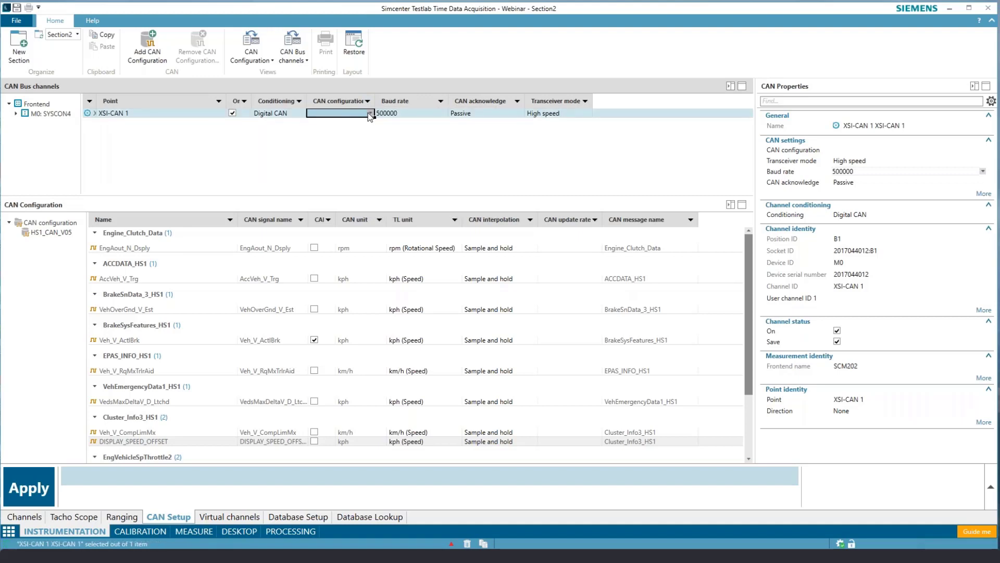
left_click(370, 113)
left_click(329, 130)
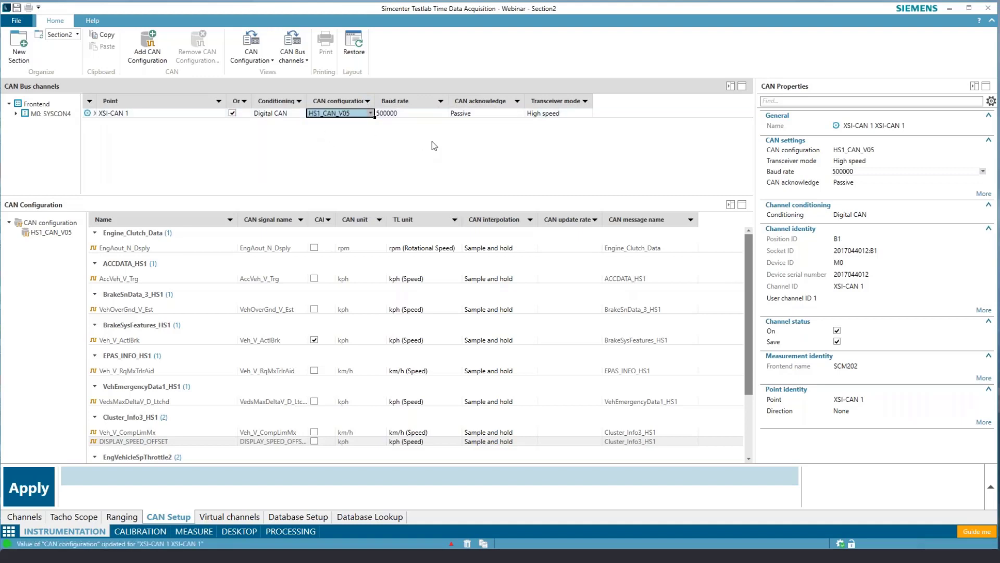
Step: Set XSI-CAN 1 to a 500000 baud rate and Passive CAN acknowledge, and apply the CAN configuration to the channel list
left_click(443, 113)
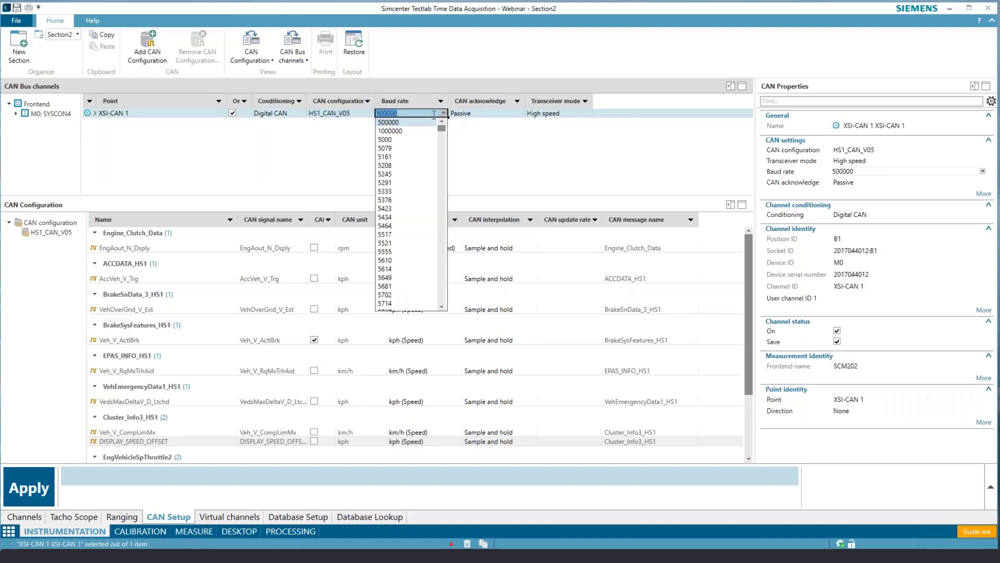
left_click(396, 123)
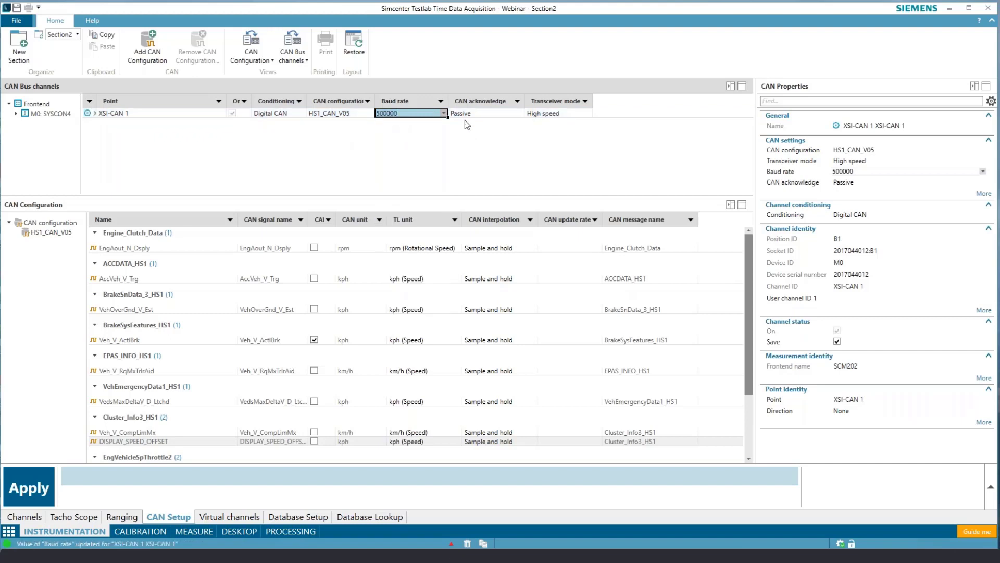
left_click(508, 114)
left_click(520, 113)
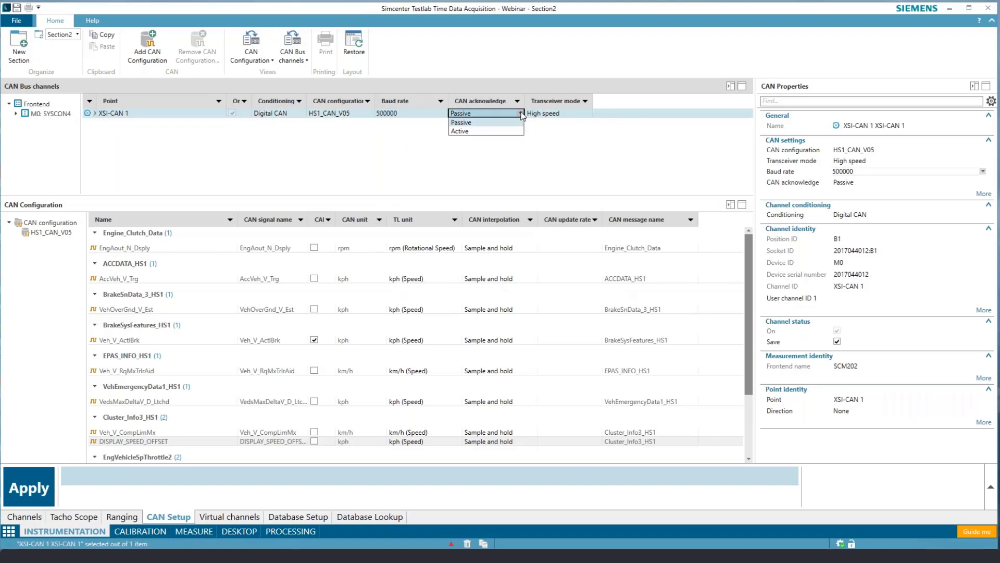
left_click(467, 123)
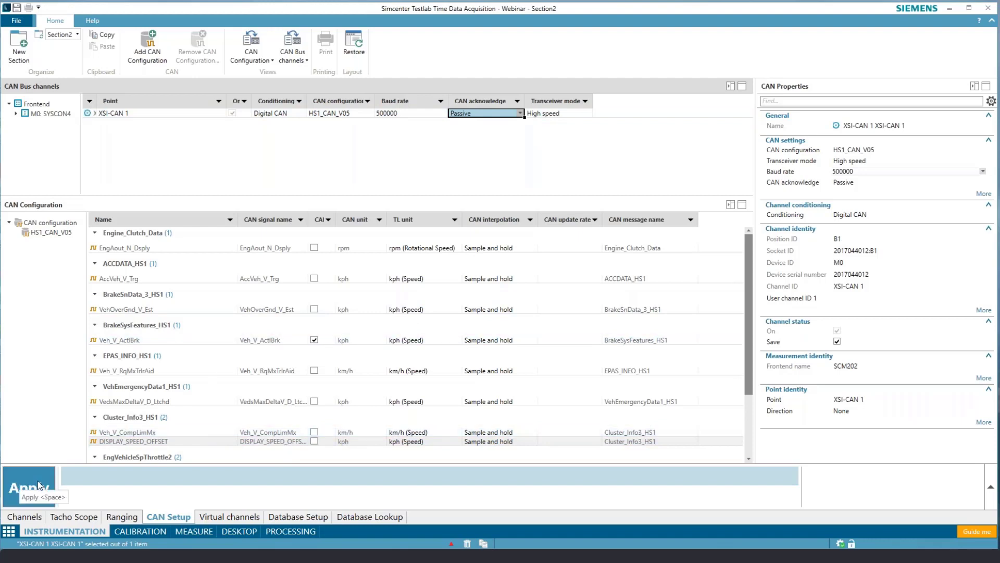
left_click(26, 493)
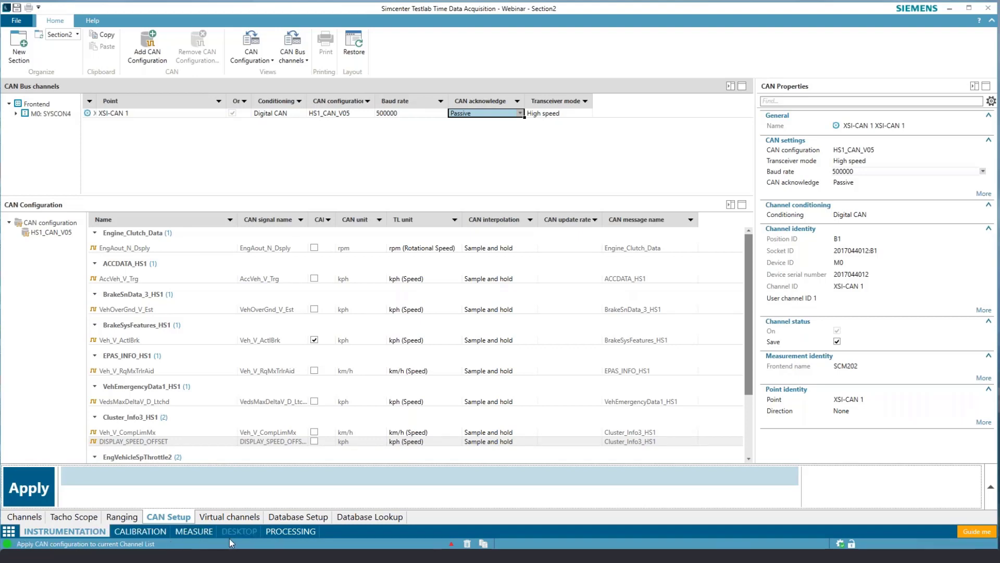
Step: Check the channel list for the added CAN signals, viewing all channel devices, the virtual channels and the digital bus channels
left_click(33, 519)
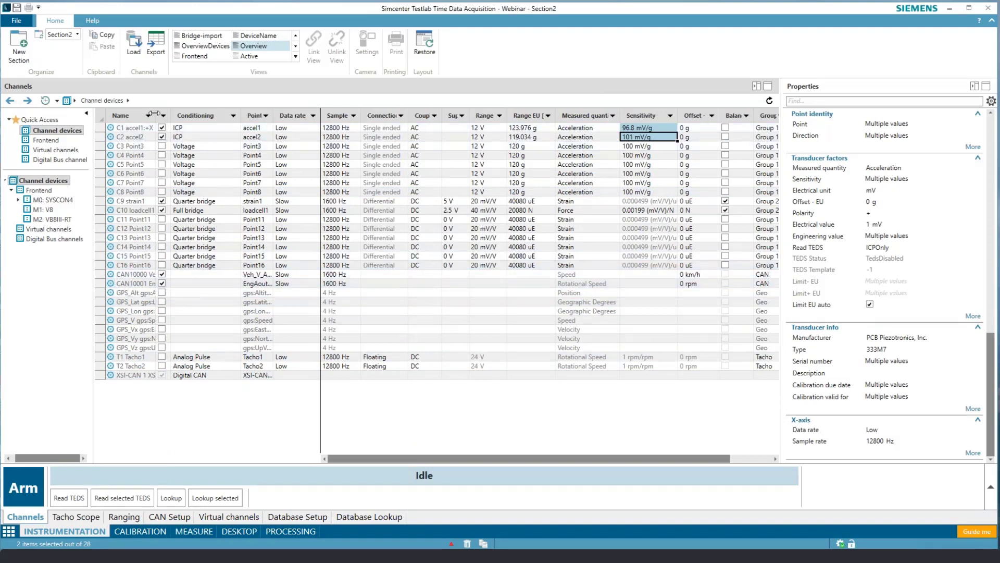
left_click_drag(152, 115, 224, 115)
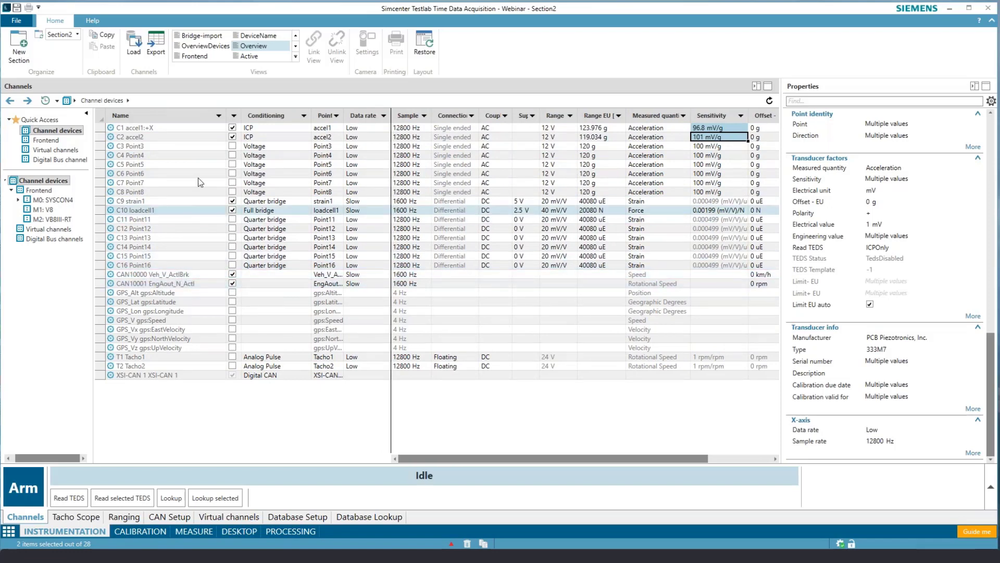
left_click_drag(218, 113, 158, 113)
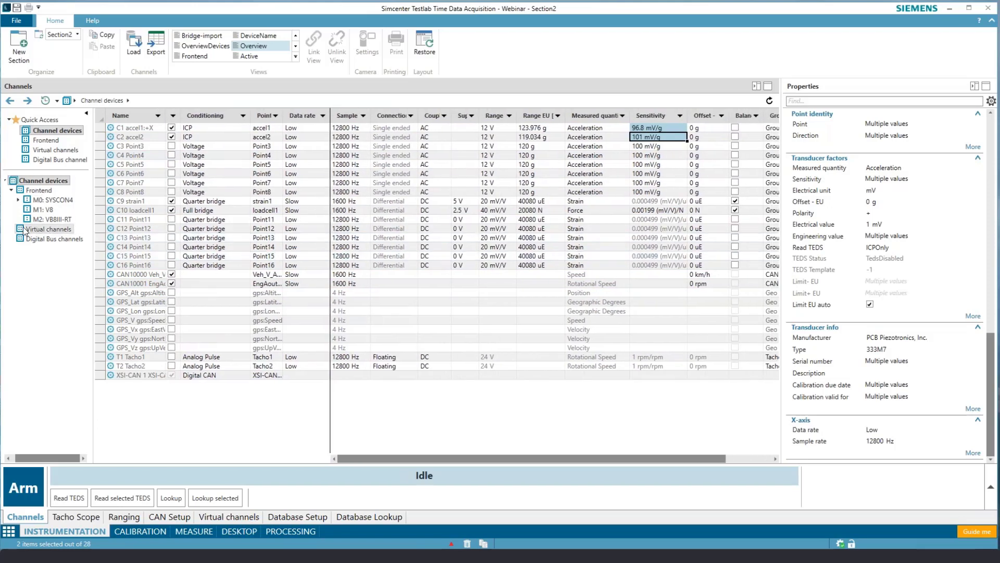
left_click(46, 229)
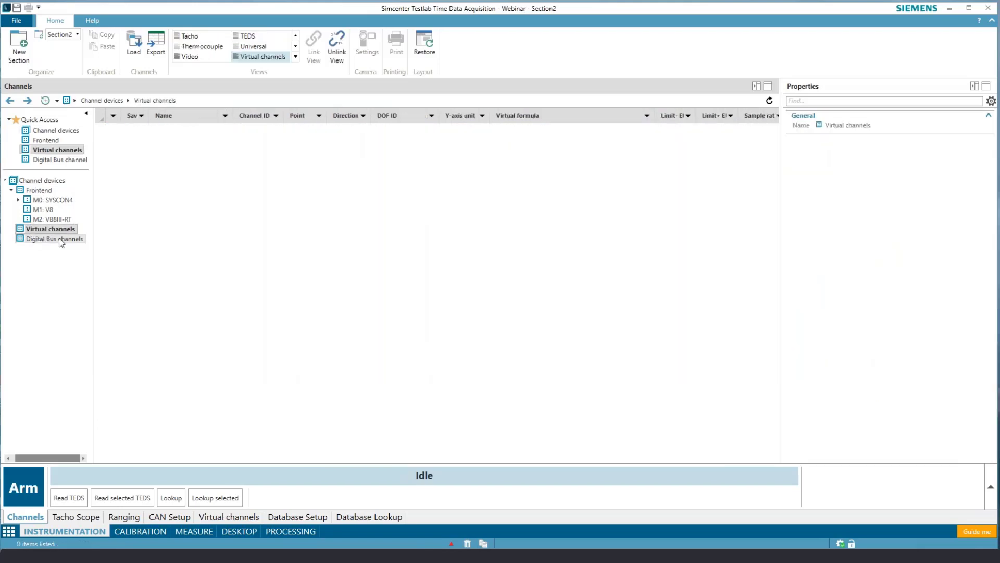
left_click(51, 238)
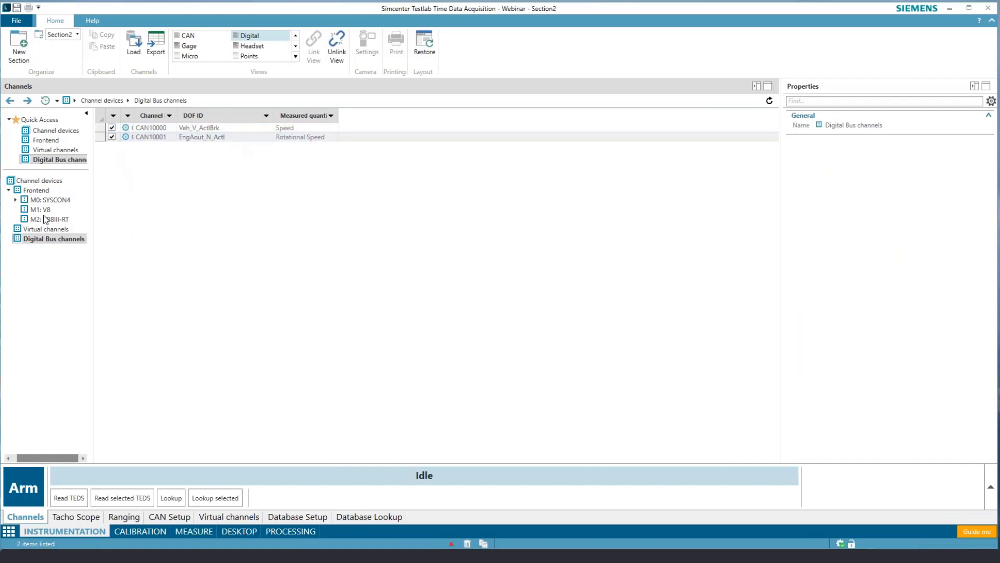
left_click(39, 180)
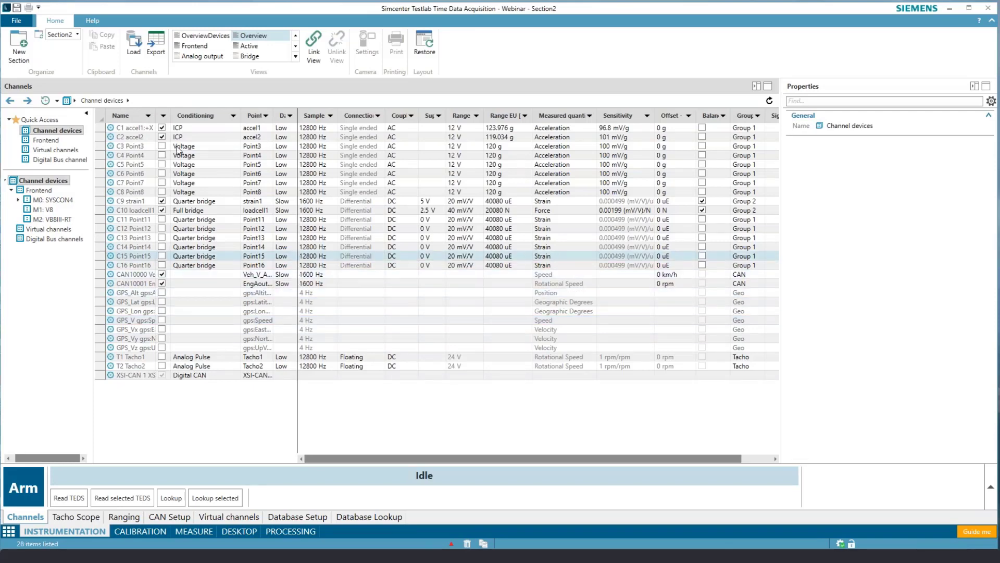
Step: Switch on the GPS_V gps:Speed channel in the channel list, adjusting the Name column width
left_click_drag(155, 110, 200, 111)
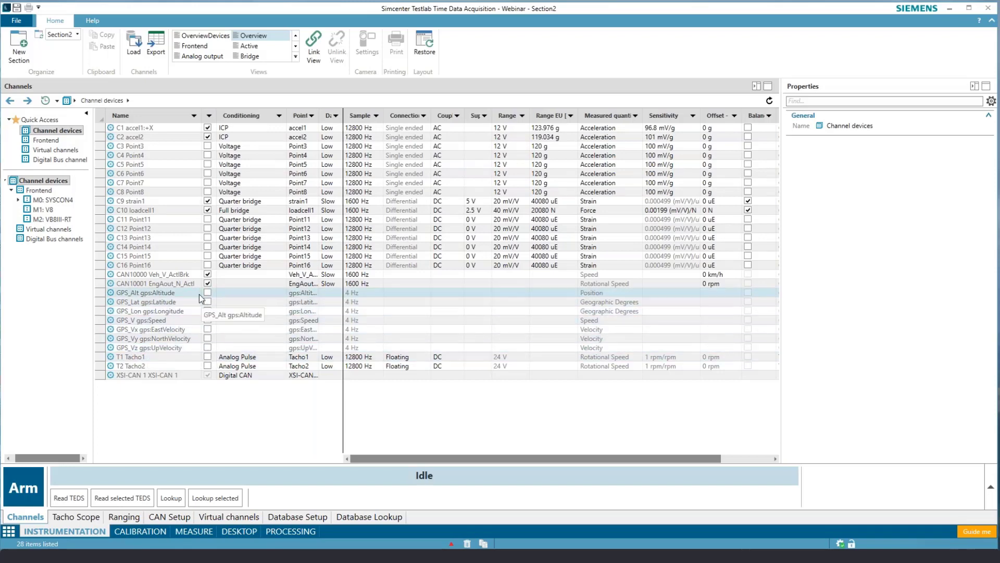
left_click(208, 320)
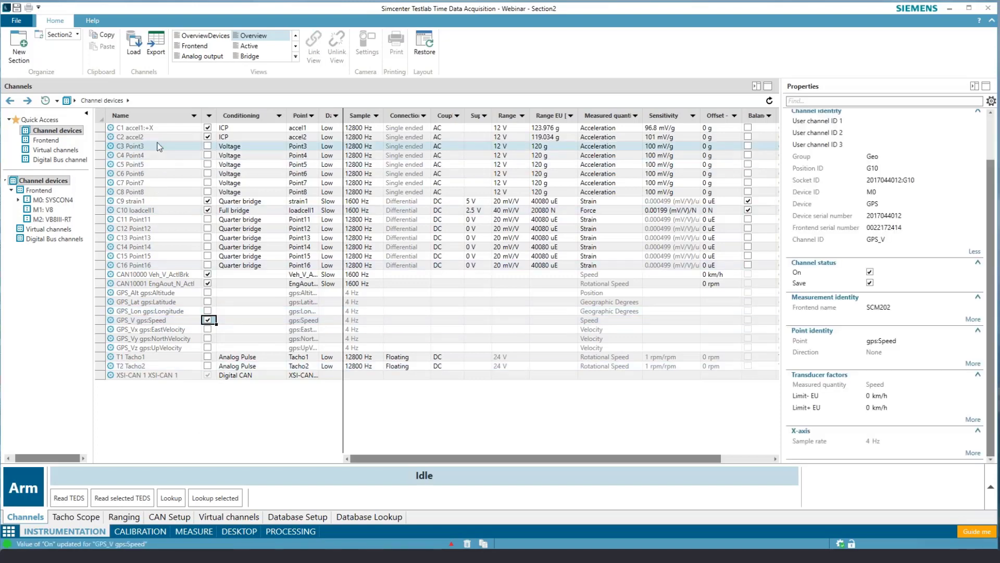
left_click_drag(200, 112, 177, 112)
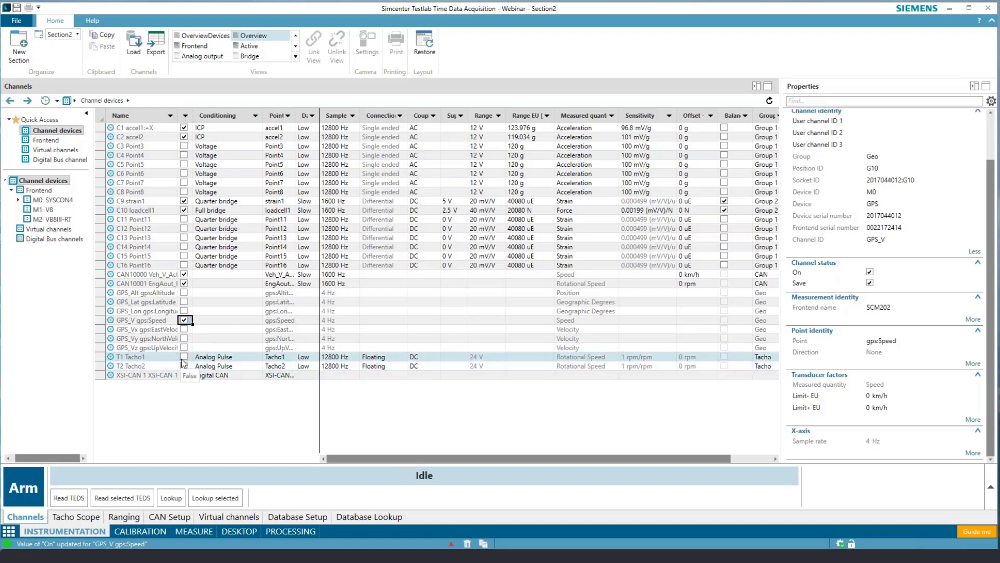
Step: Switch on the T1 Tacho1 channel with Analog Pulse conditioning
left_click(185, 359)
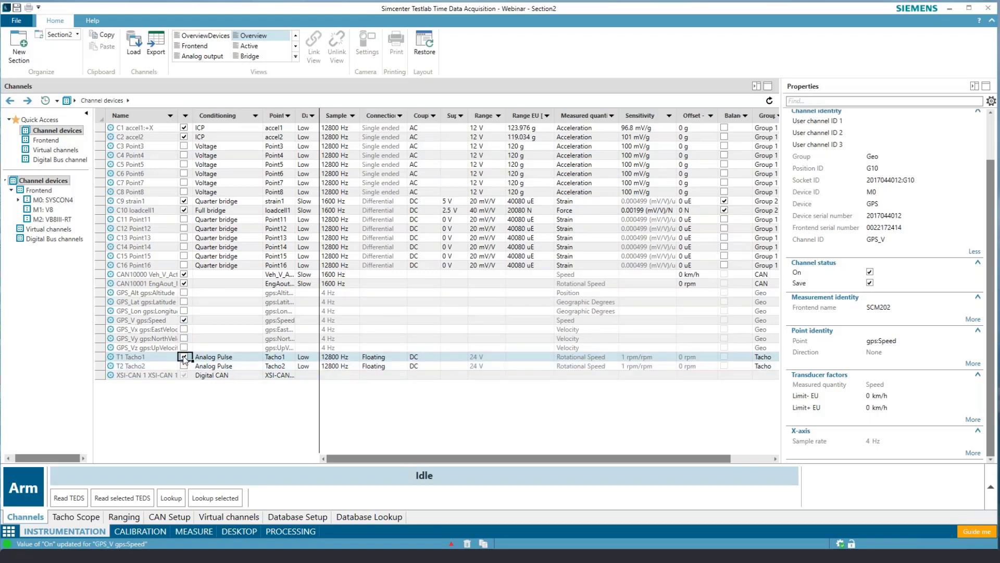
left_click(184, 357)
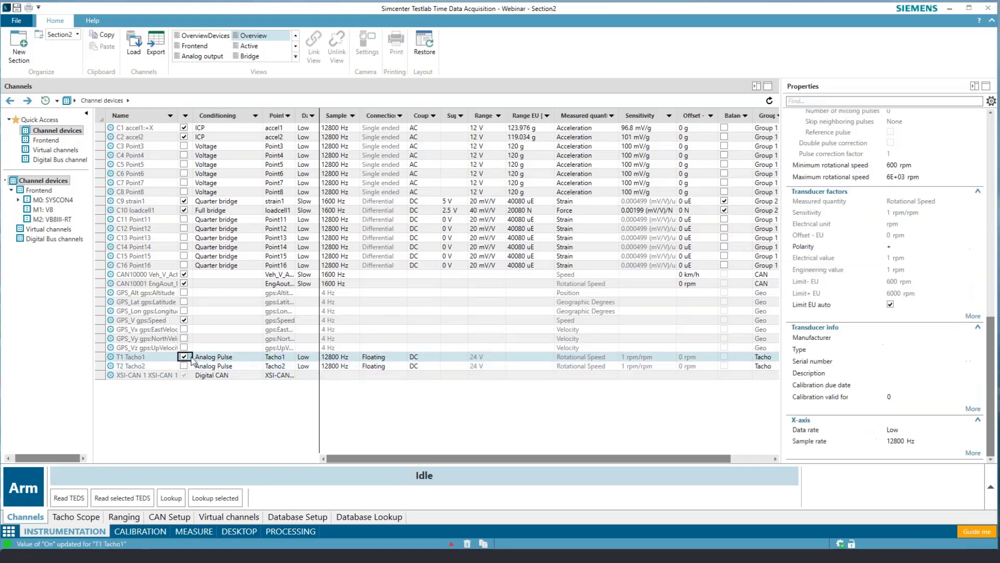
left_click(259, 359)
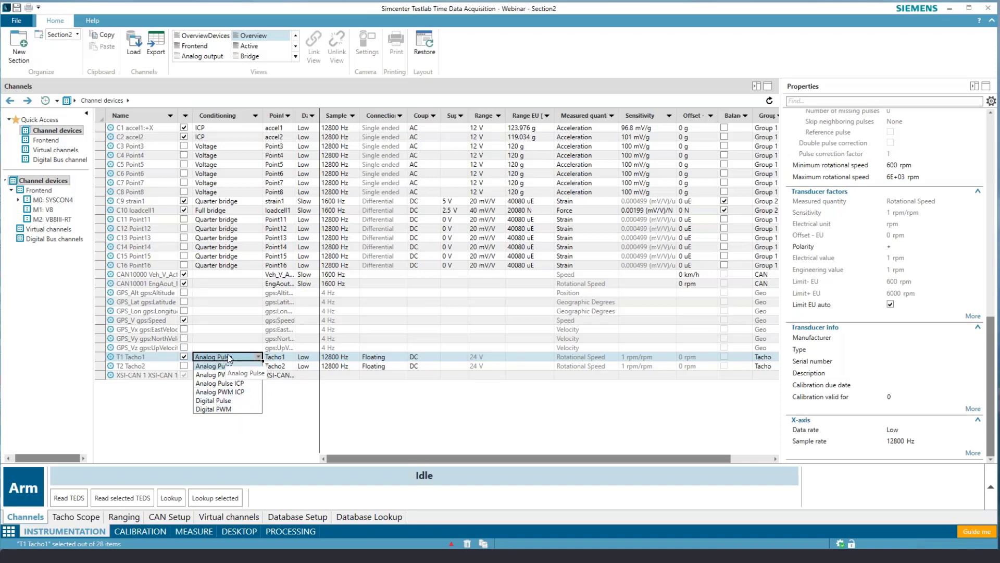
left_click(202, 363)
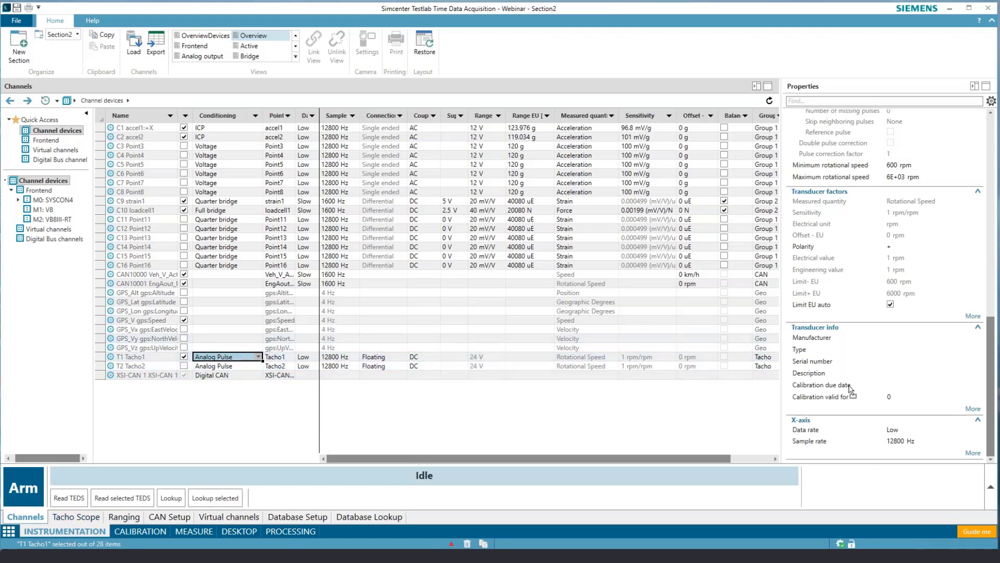
Step: Go to the Tacho Scope task, widen the Select column and start the guided tacho scope walkthrough
left_click(83, 516)
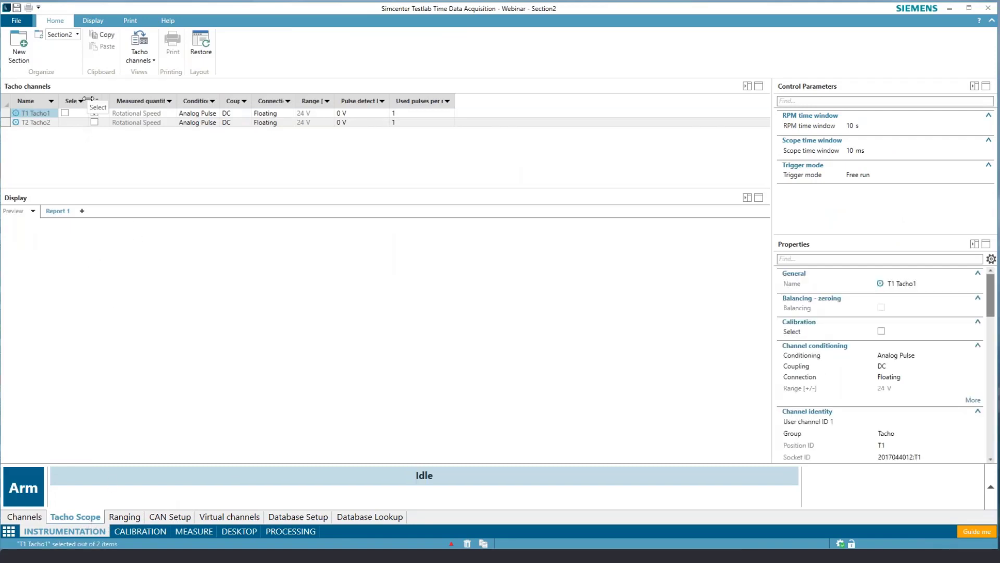
left_click_drag(87, 99, 137, 97)
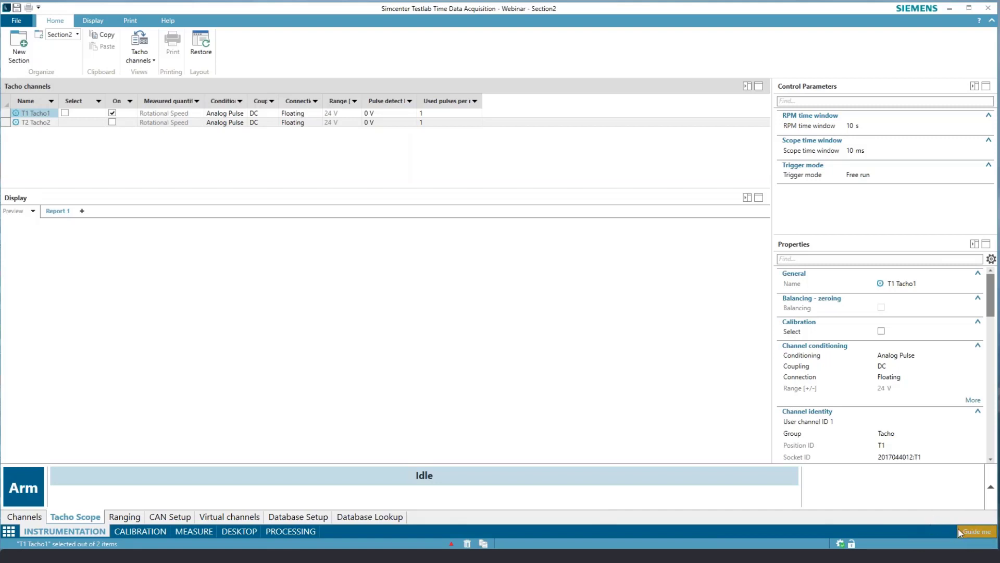
left_click(973, 532)
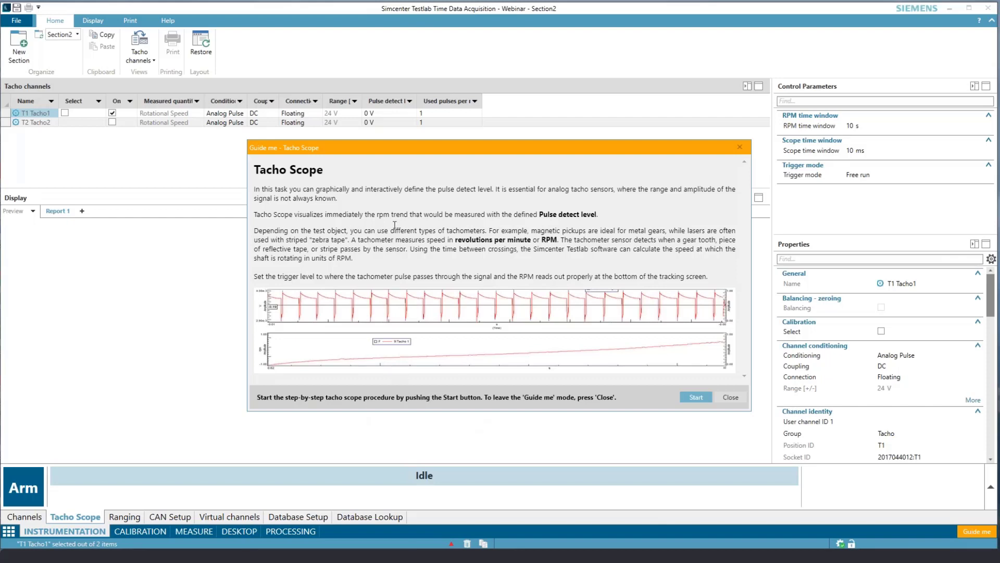
left_click_drag(536, 151, 523, 159)
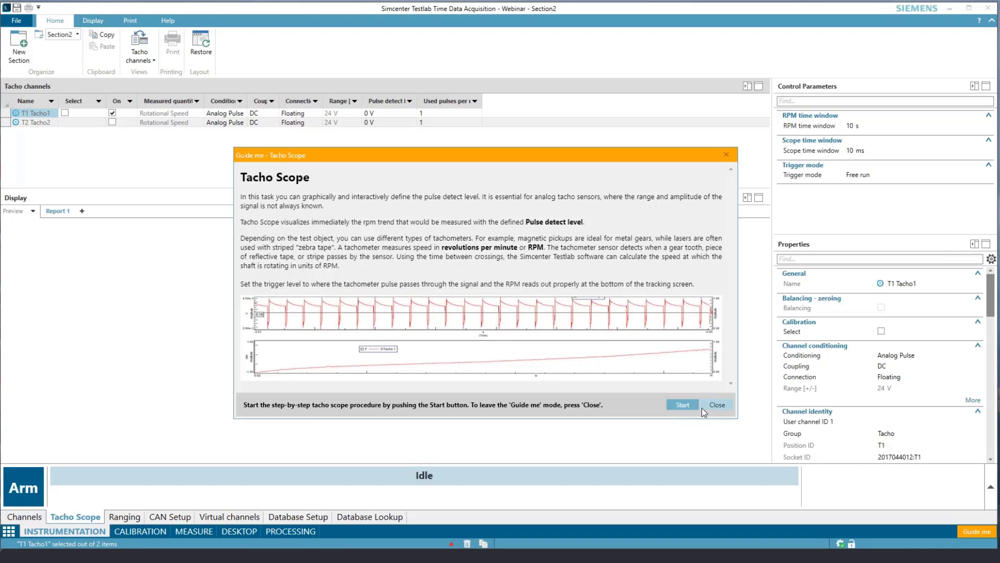
left_click(683, 405)
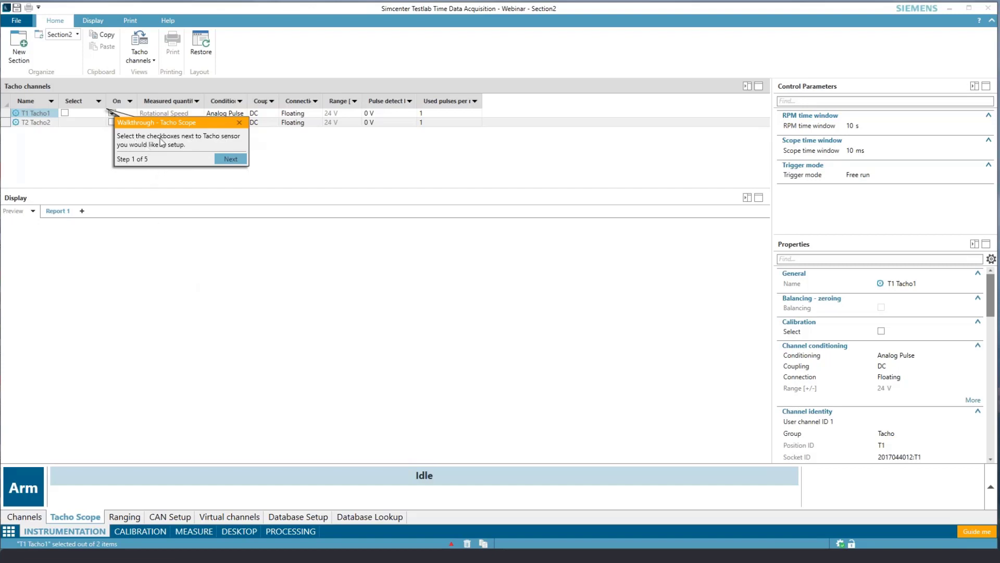
Step: Select T1 Tacho1 for setup and arm the frontend, advancing the walkthrough to the crossing-level cursor step
left_click(64, 113)
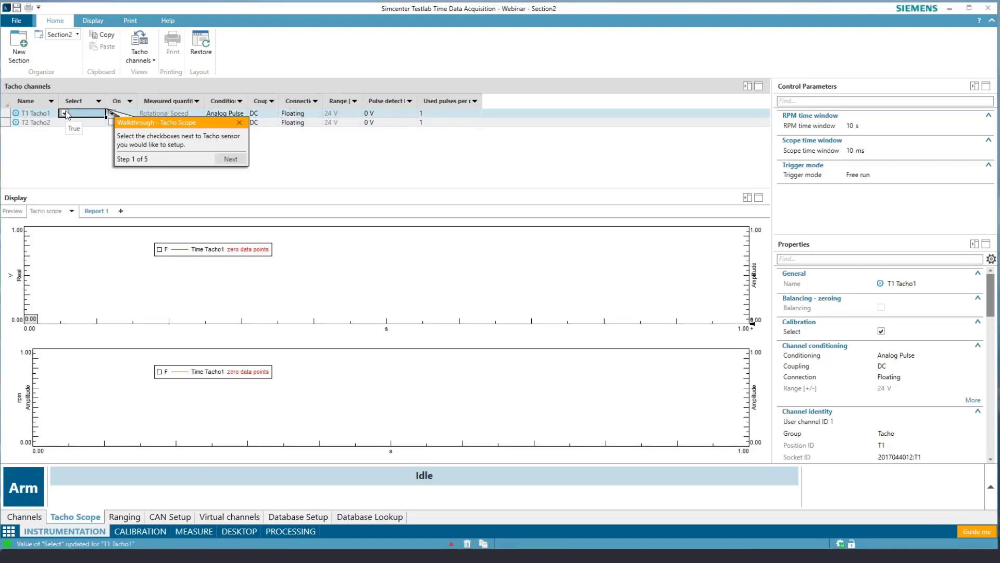
left_click(240, 158)
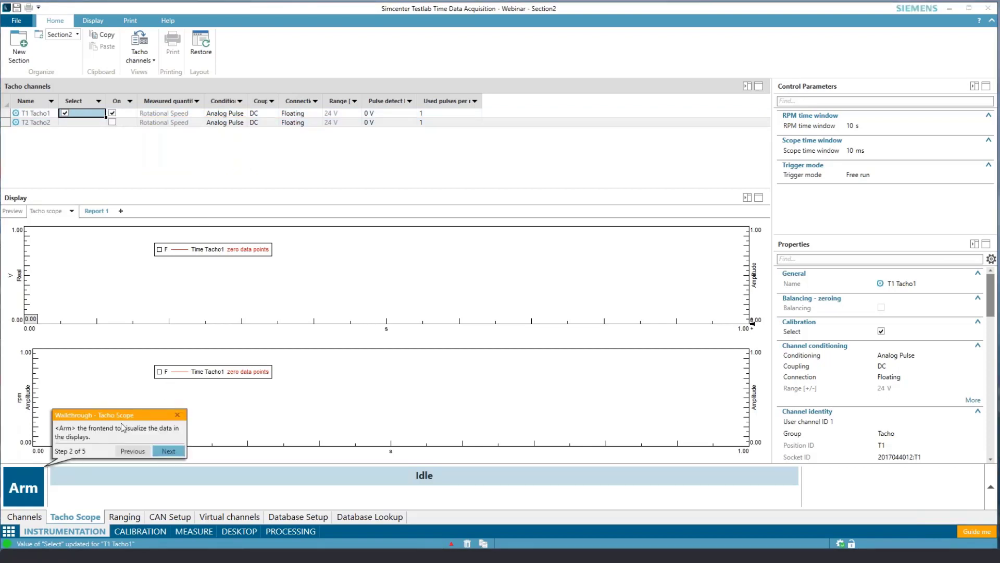
left_click(34, 488)
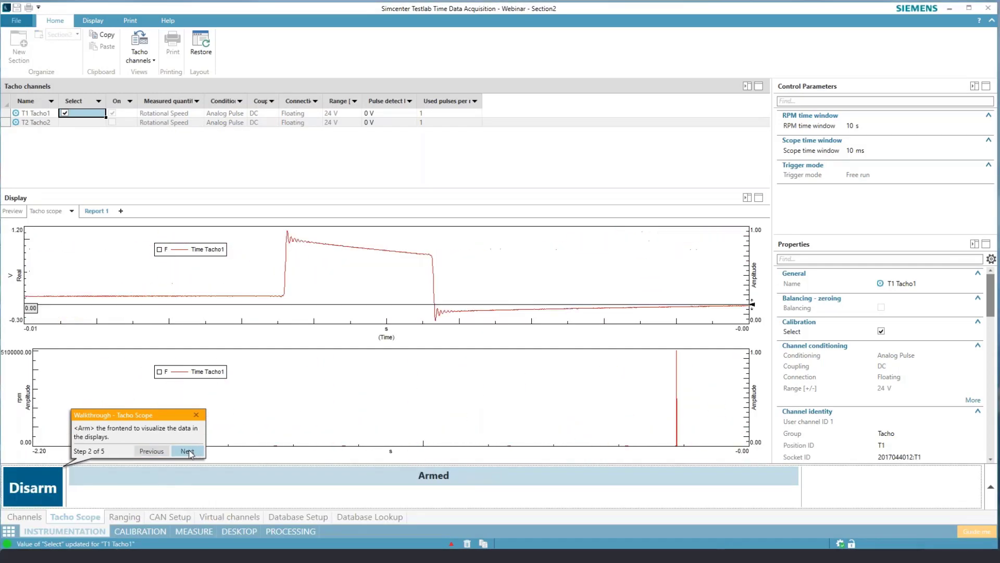
left_click(187, 451)
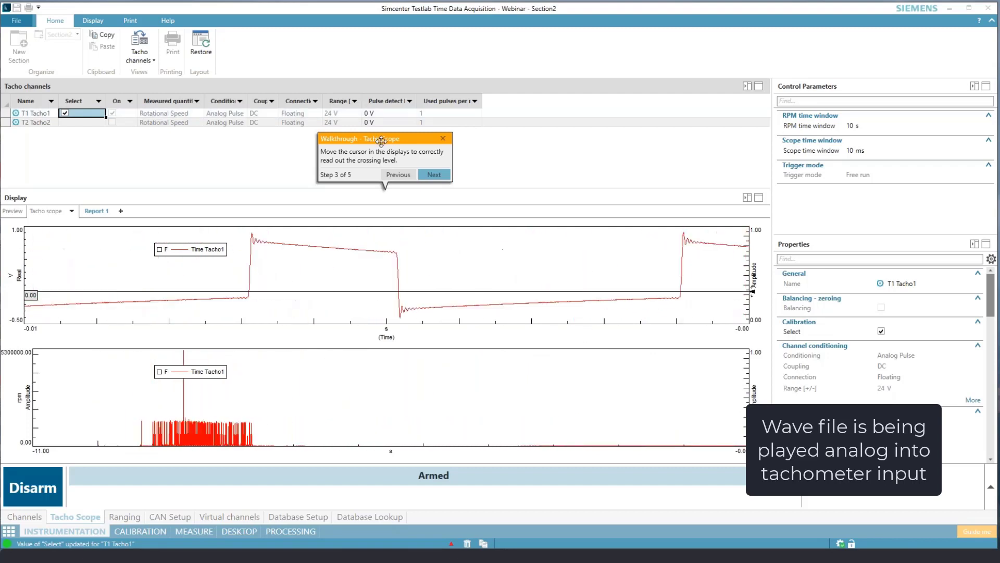
Step: Set the scope time window to 100 ms
left_click(851, 150)
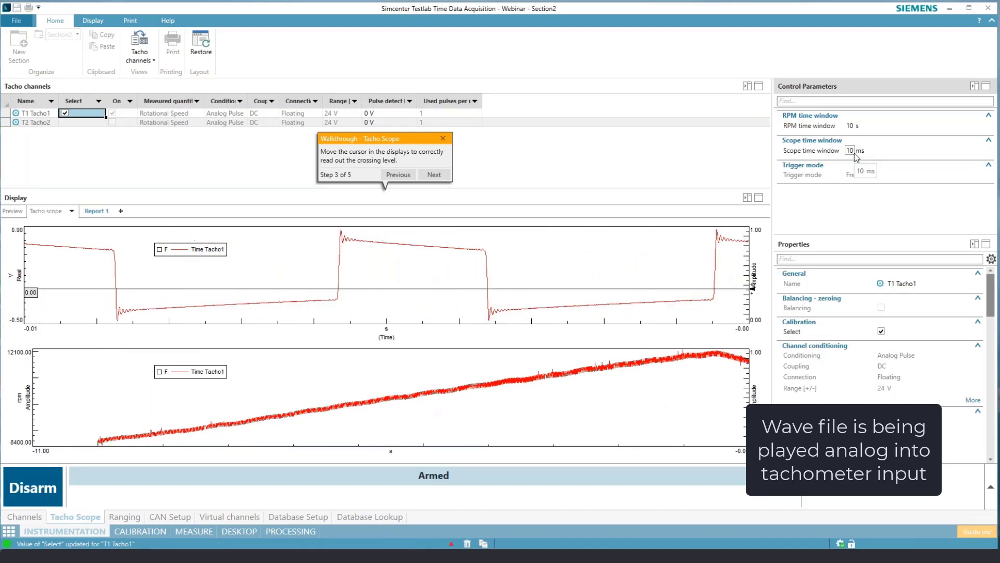
type("0")
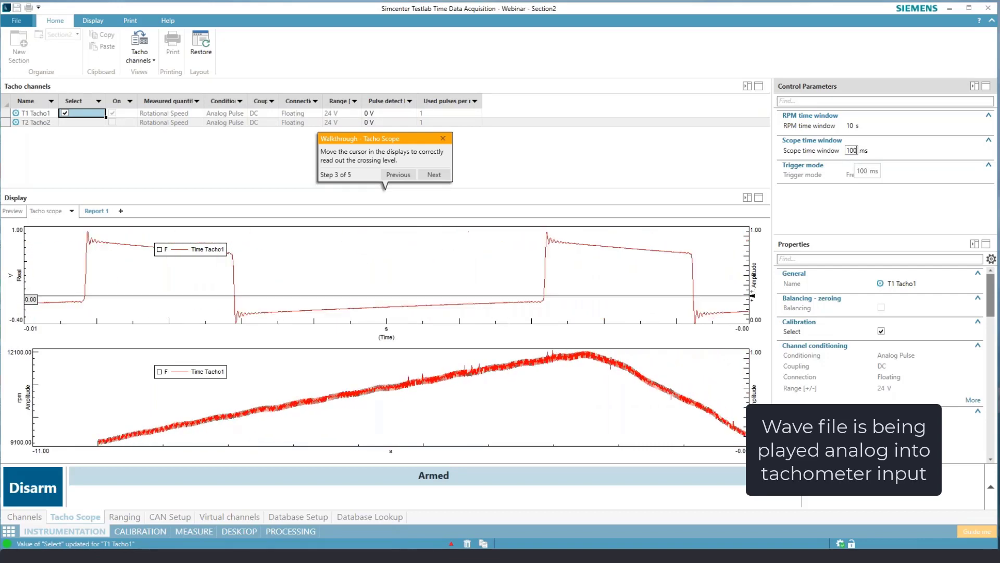
key("Return")
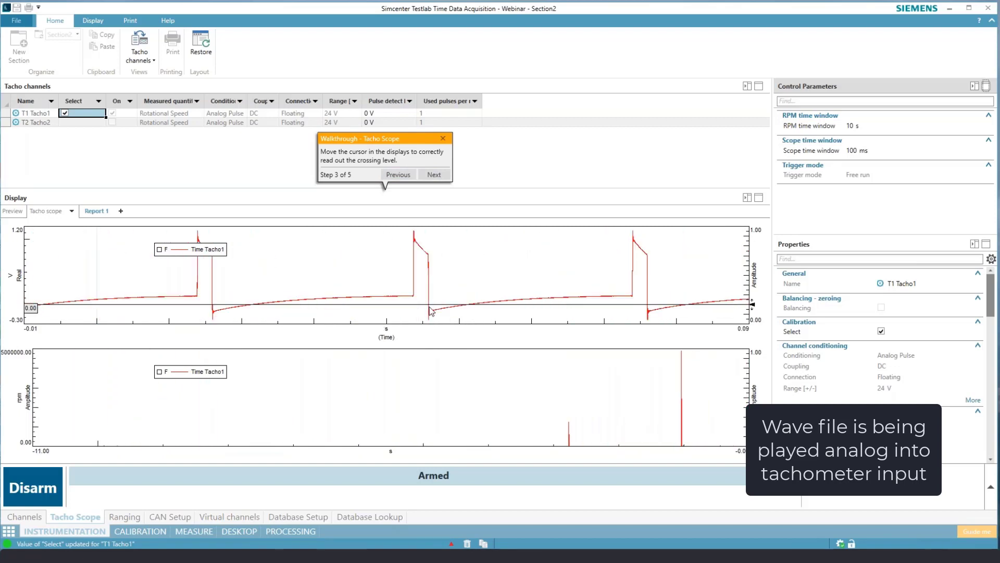
Step: Move the crossing-level cursor in the tacho signal display to 0.35 V and set Tacho1's pulse detect level to 0.35 V
left_click_drag(429, 306, 425, 282)
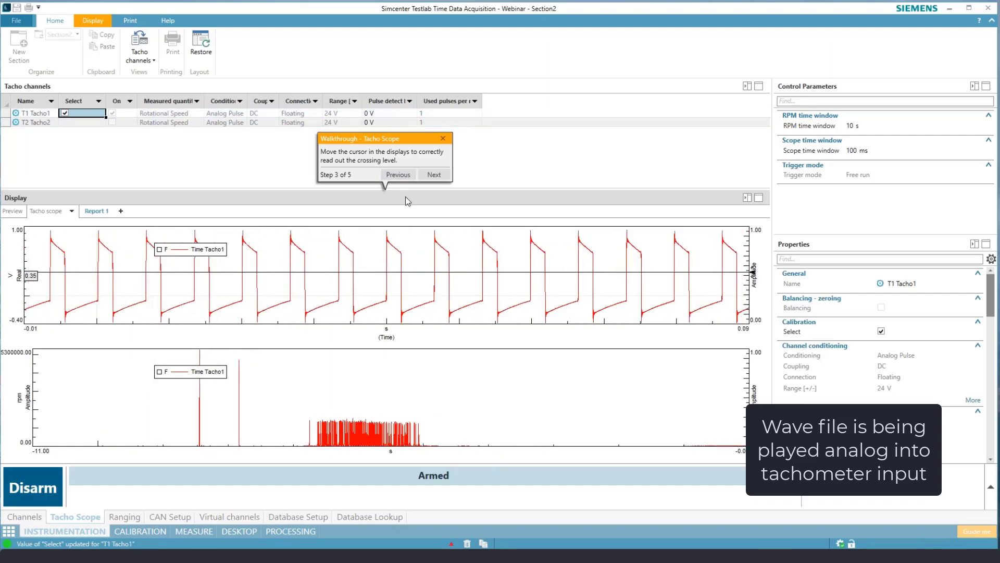
left_click(434, 174)
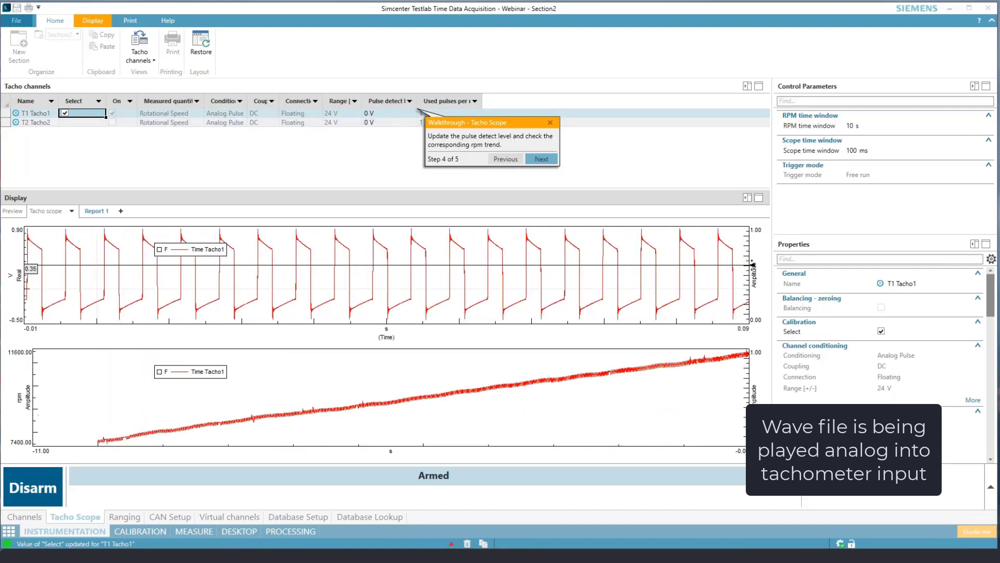
double_click(411, 113)
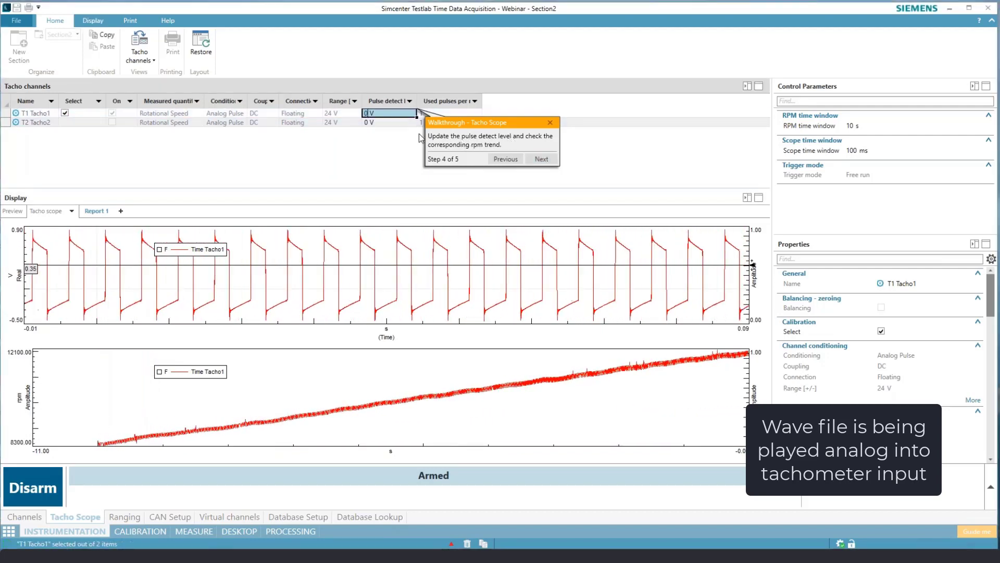
type("0.")
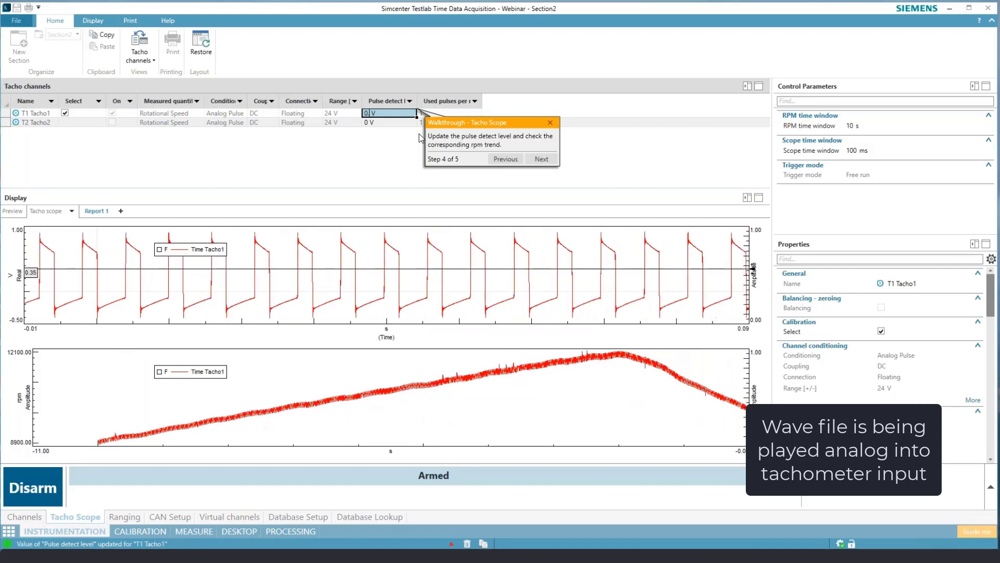
type("35")
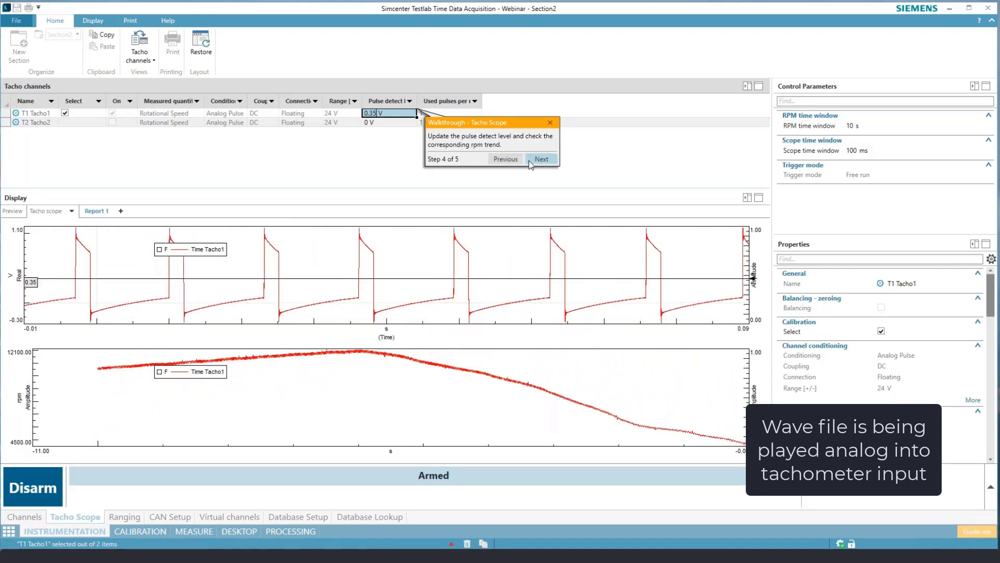
Step: Disarm the frontend and finish the Tacho Scope walkthrough
left_click(542, 160)
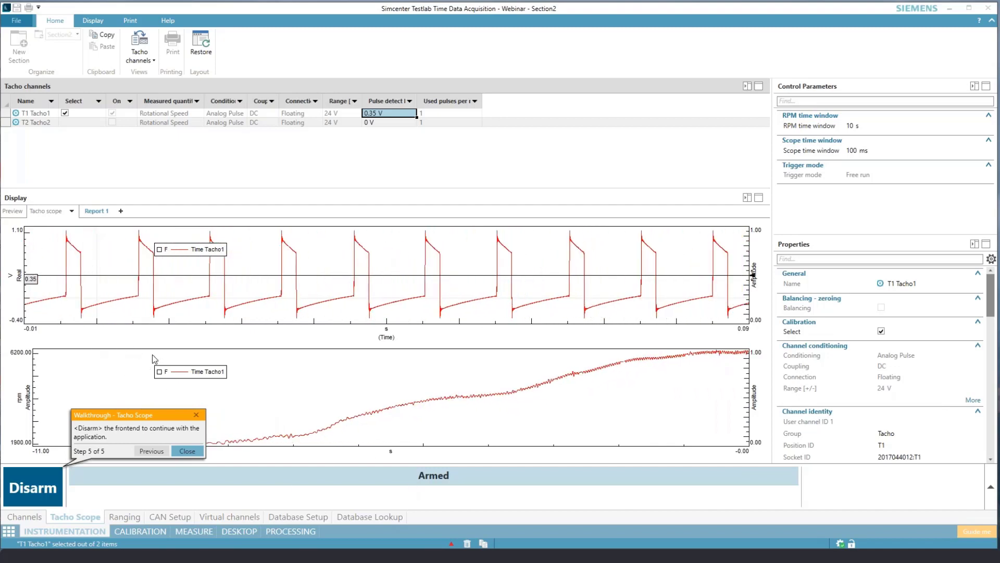
left_click(22, 488)
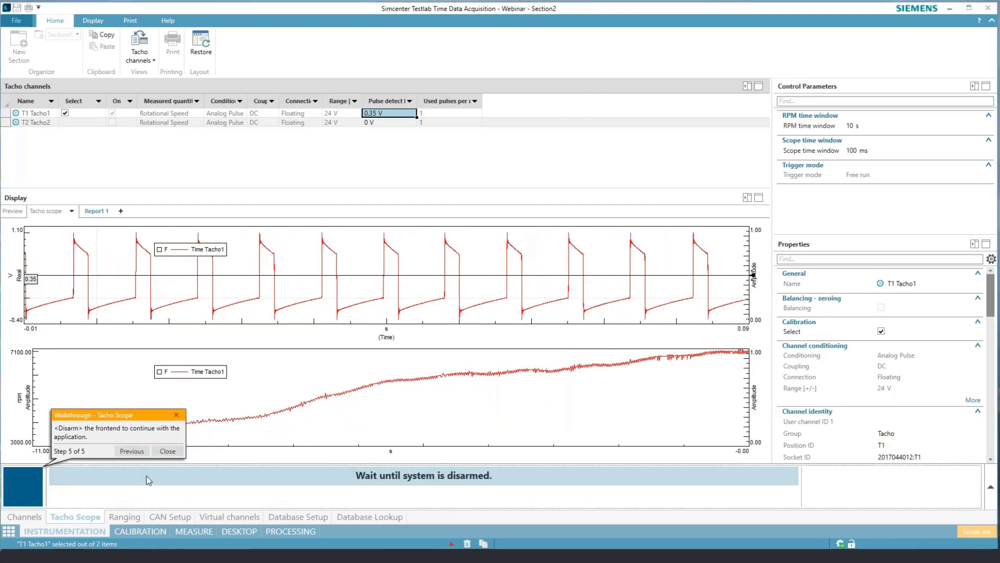
left_click(168, 451)
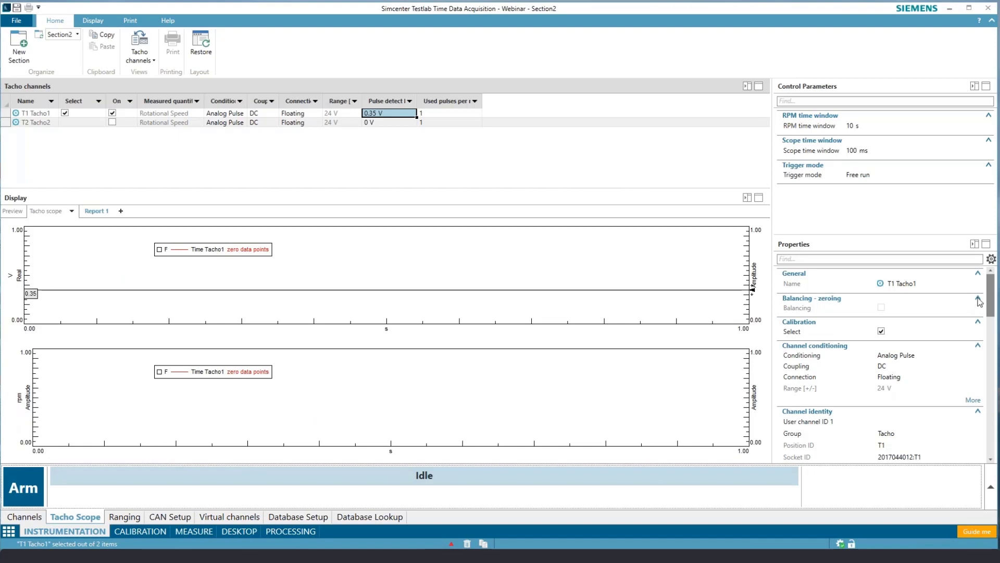
Step: Set Tacho1 to 3 encoder pulses per revolution with 2 pulses to skip, and check its signal by arming and disarming the frontend
left_click_drag(992, 299, 993, 387)
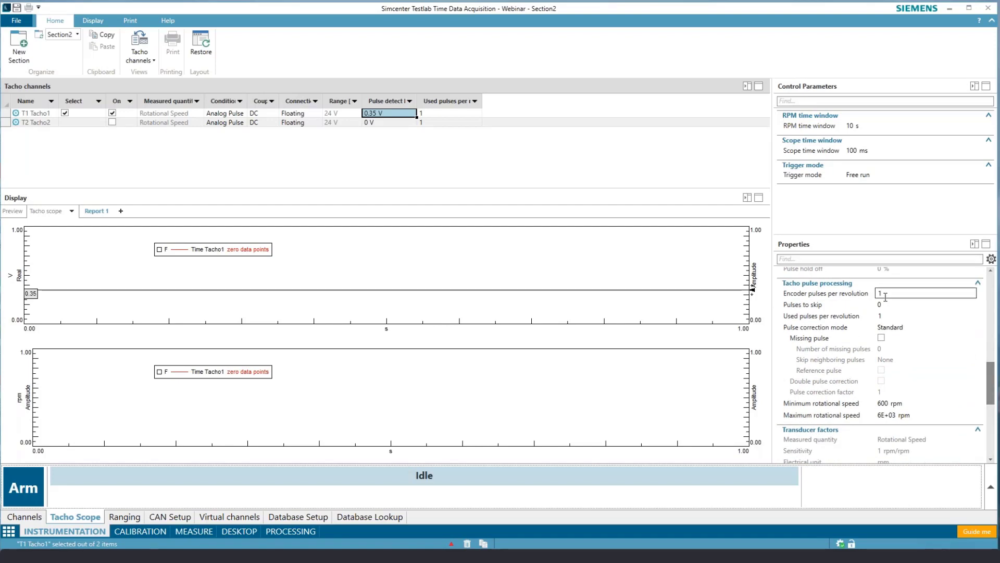
left_click_drag(885, 293, 874, 291)
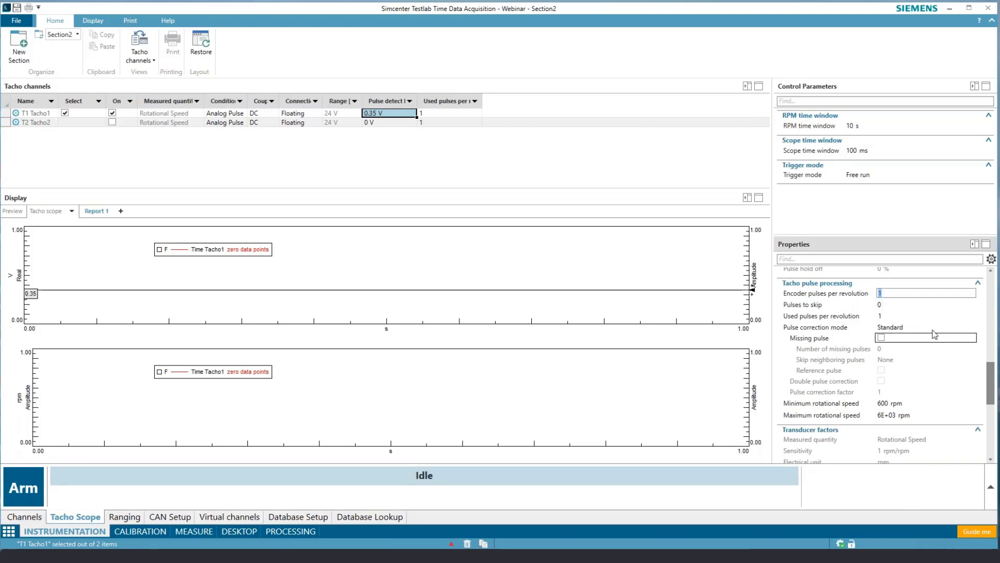
left_click(887, 308)
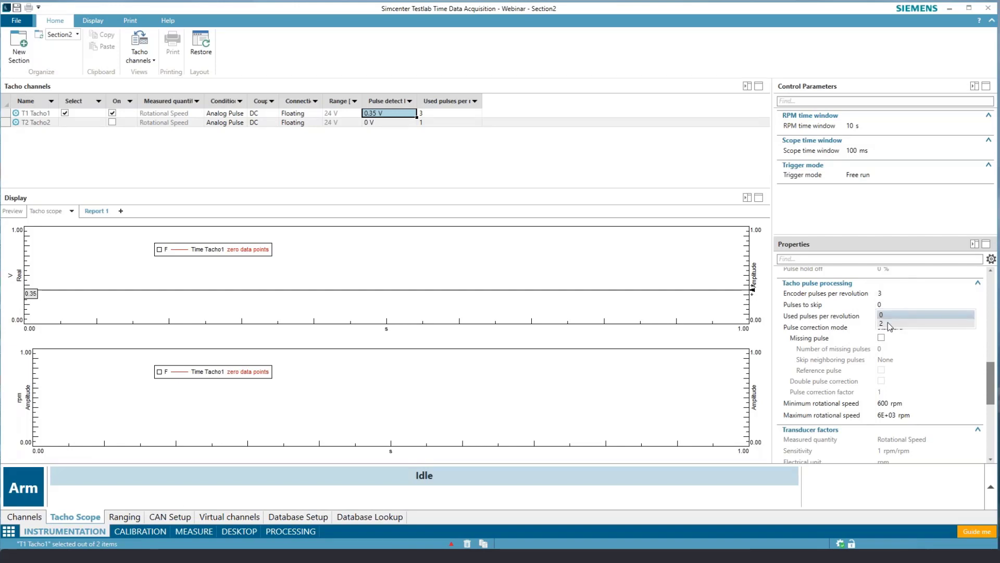
left_click(887, 323)
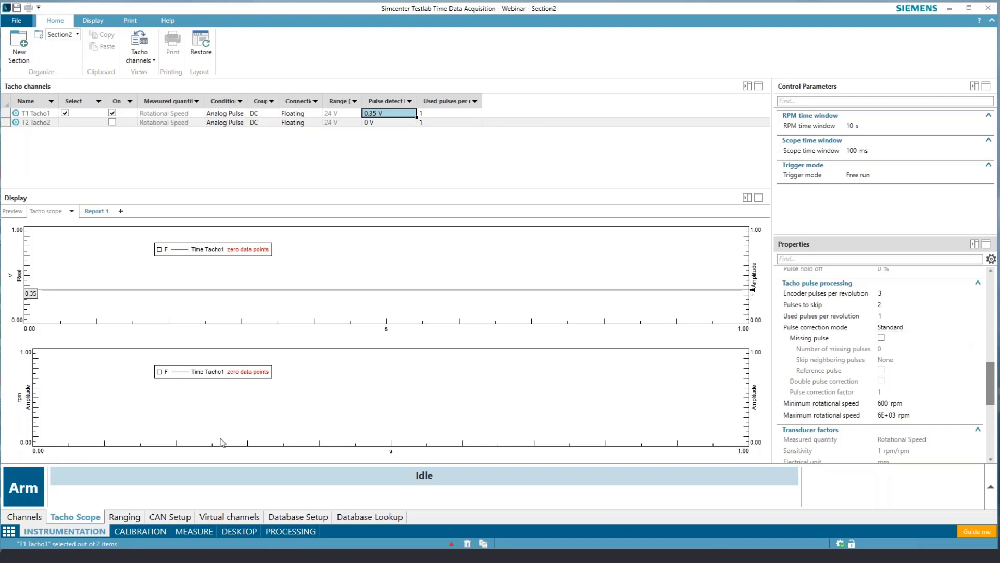
left_click(23, 488)
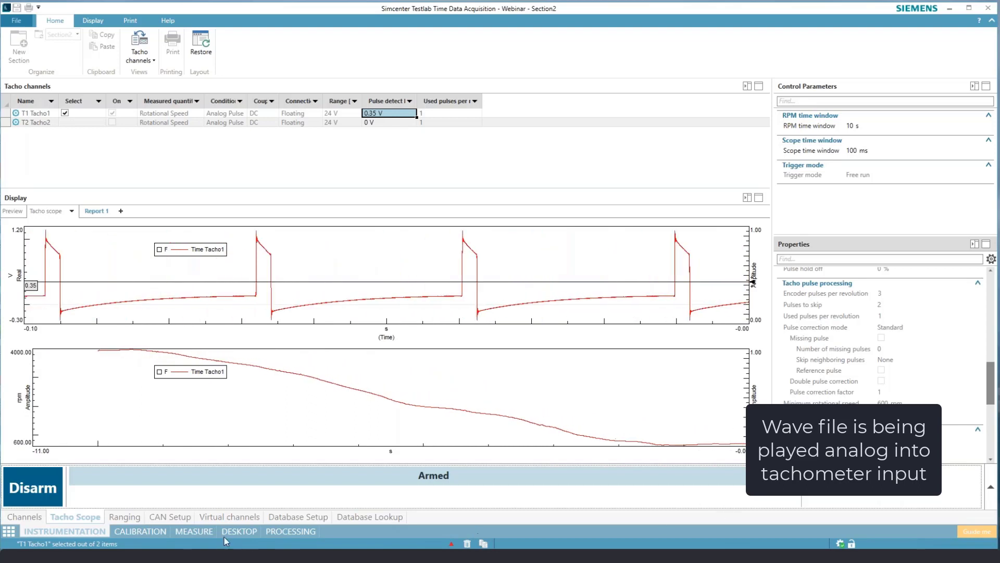
left_click(38, 489)
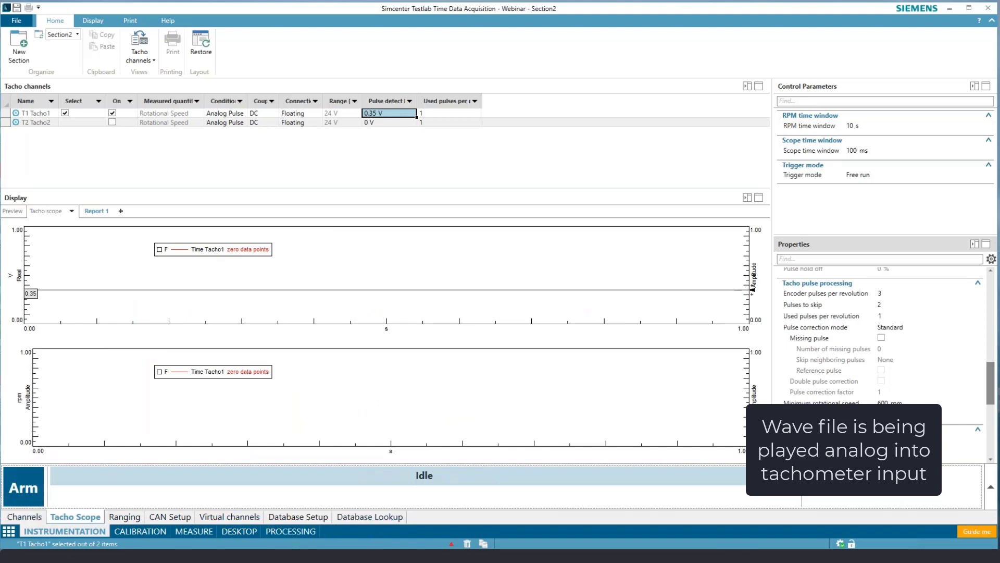
Step: Show the control parameters of the Measure task and set the start trigger type to Channel with Tacho1 as trigger channel
left_click(195, 530)
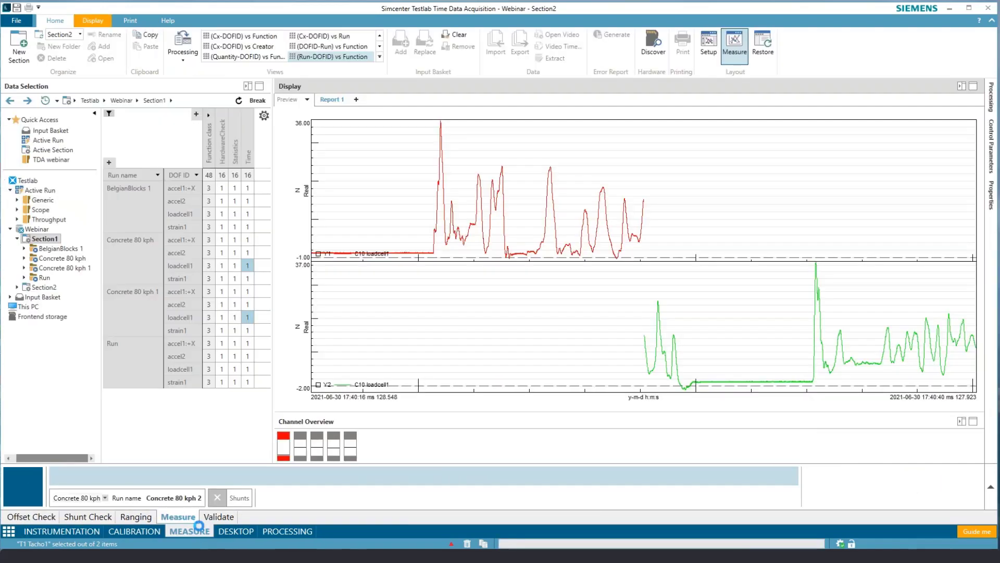
left_click(710, 44)
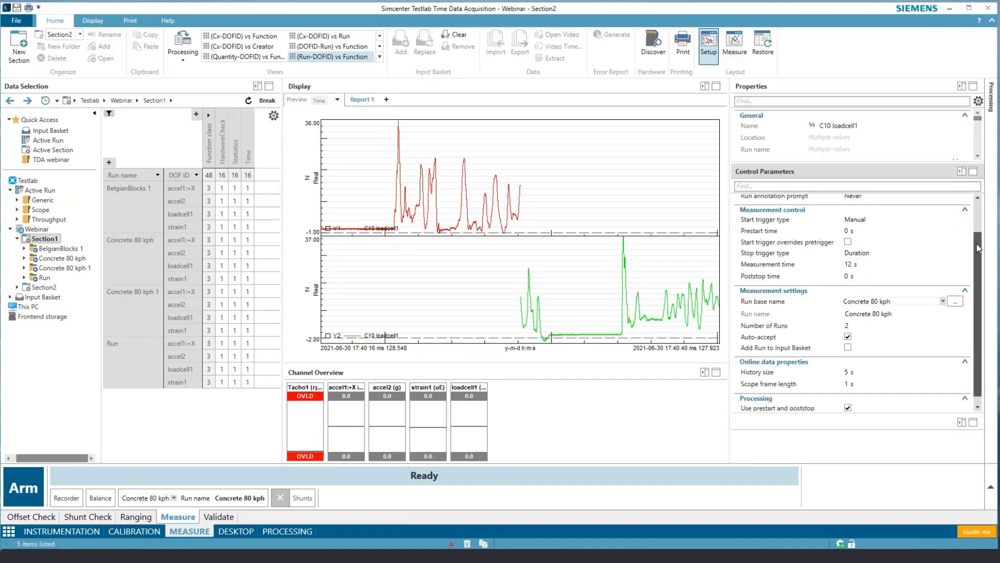
left_click_drag(977, 250, 979, 203)
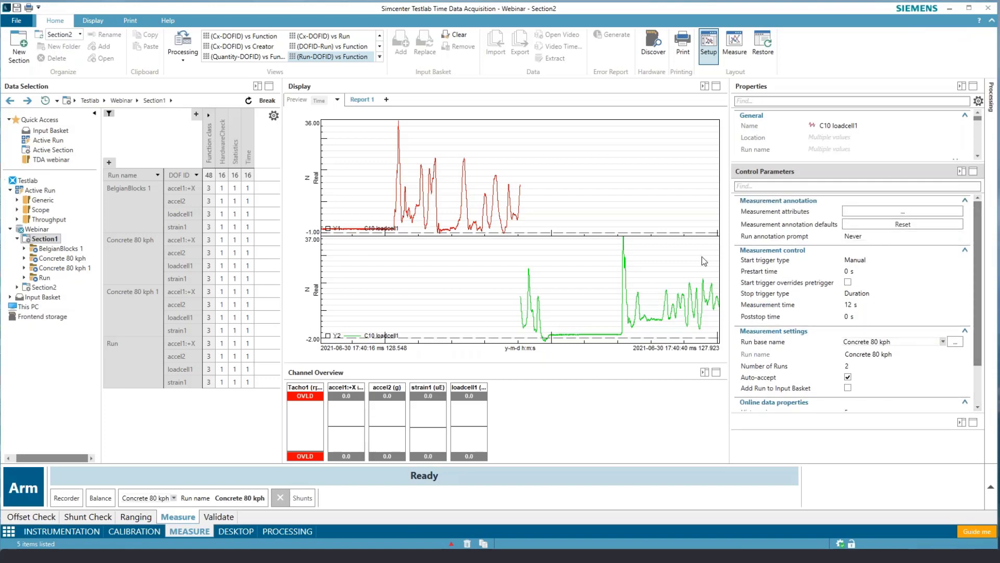
left_click(868, 260)
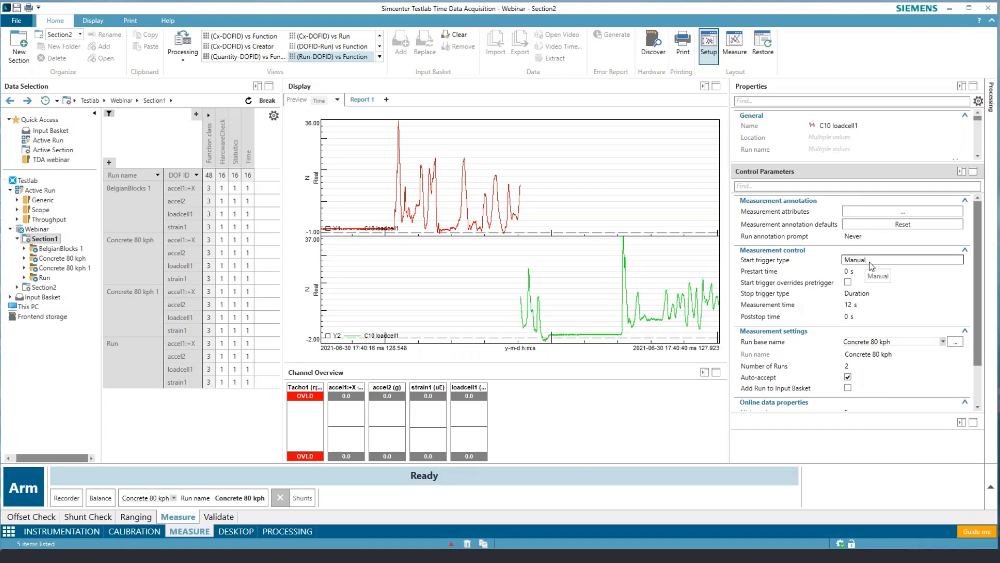
left_click(874, 261)
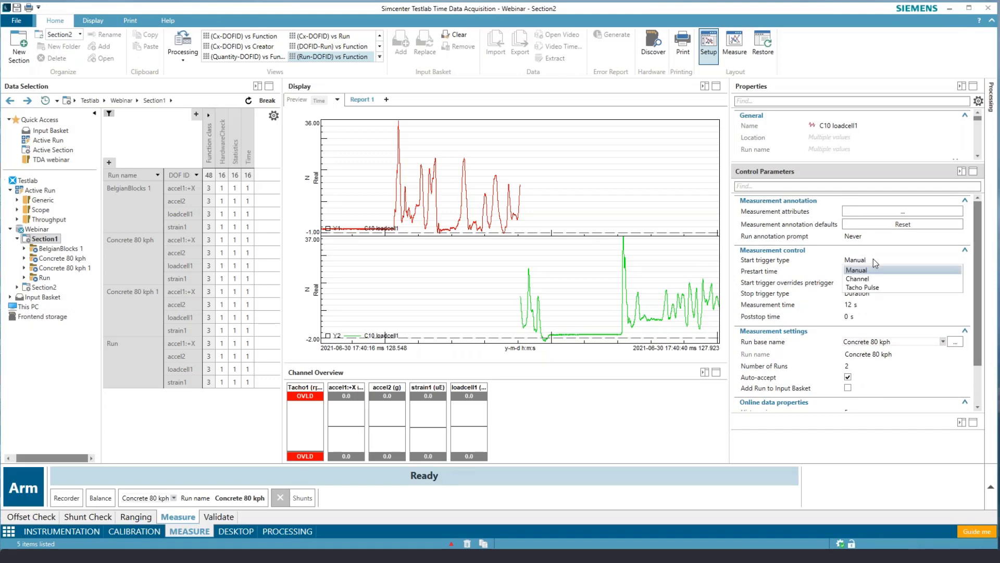
left_click(858, 280)
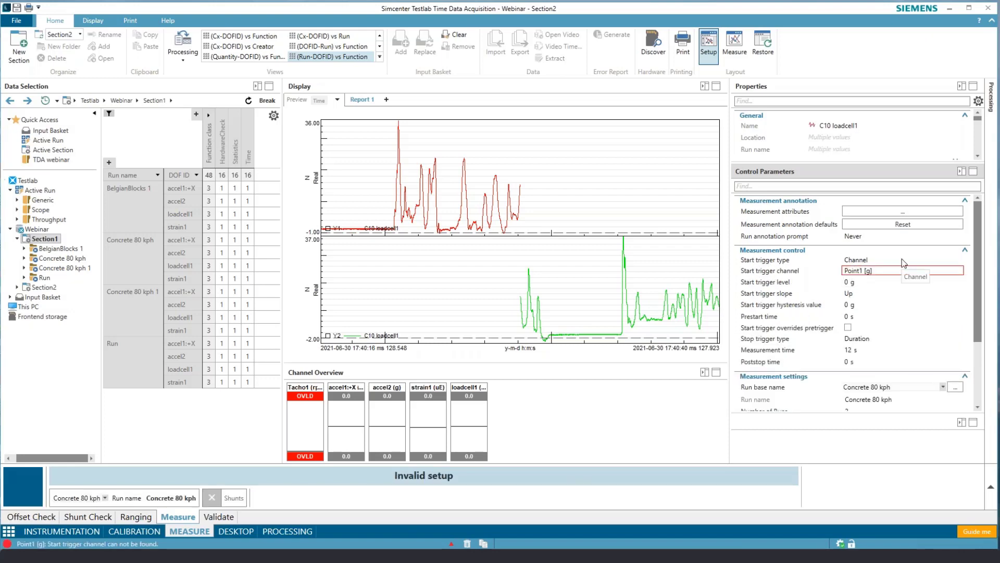
mouse_move(930, 271)
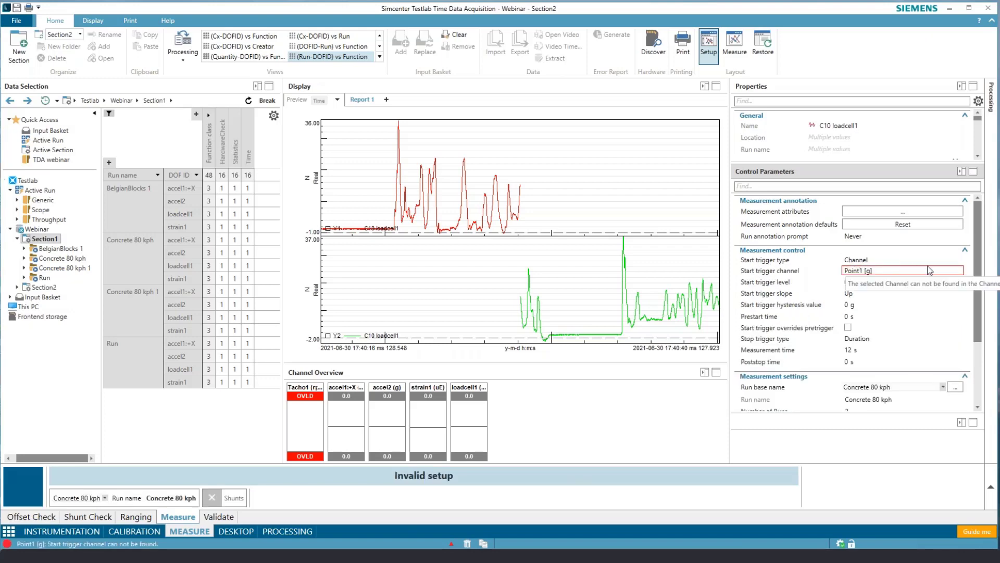
left_click(859, 272)
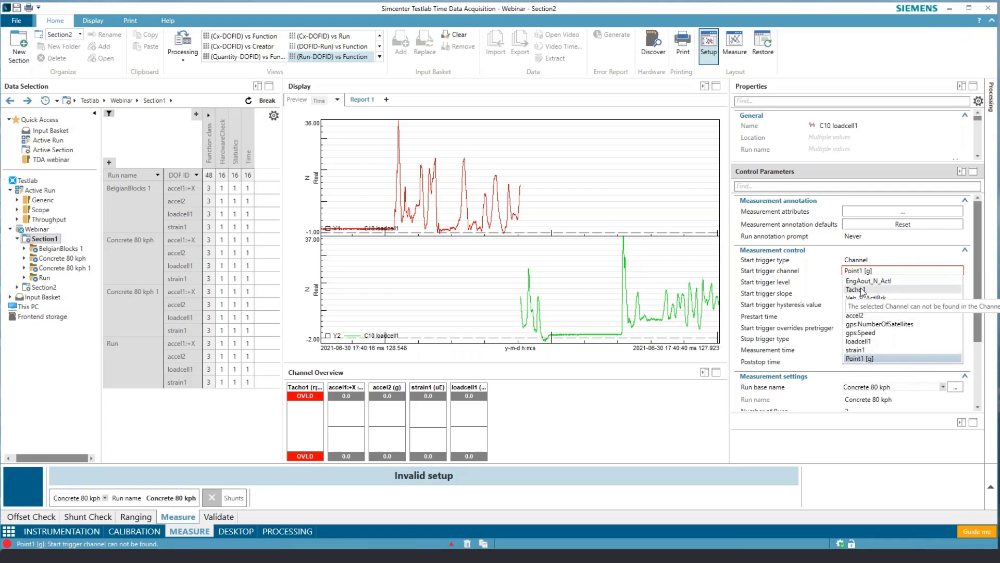
left_click(852, 289)
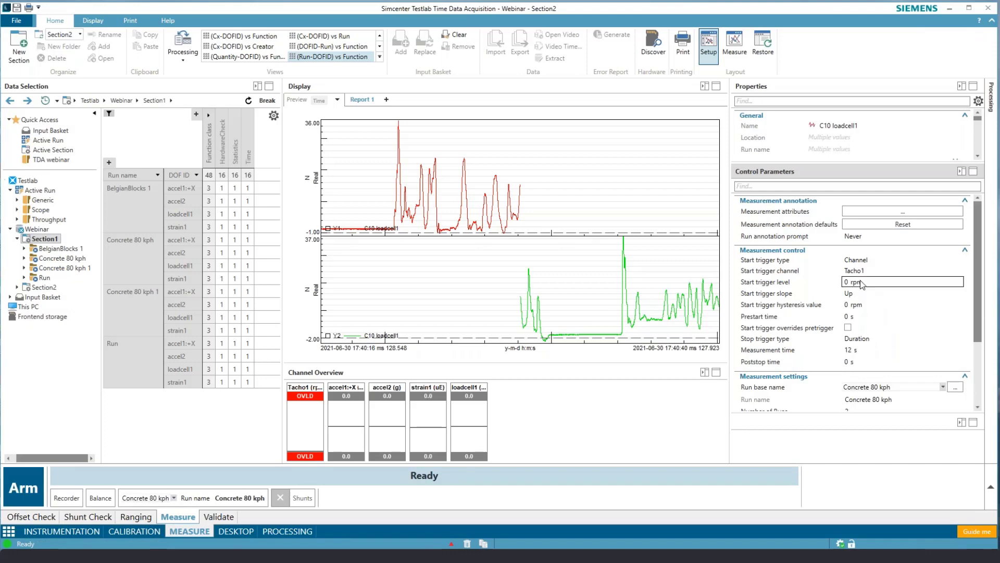
Step: Set the start trigger level to 1000 rpm, its hysteresis value to 5 rpm and the prestart time to 2 s
left_click(857, 283)
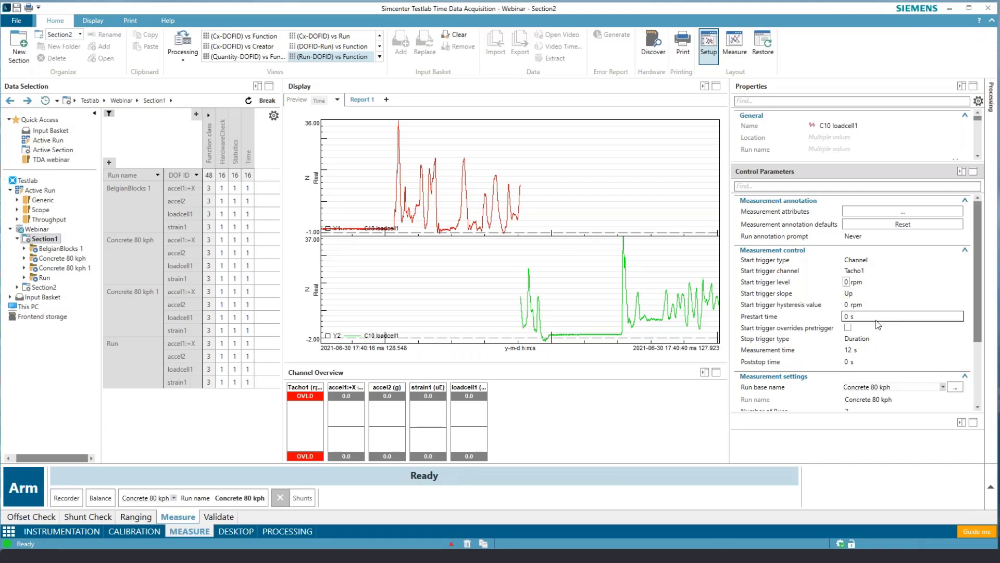
type("1000")
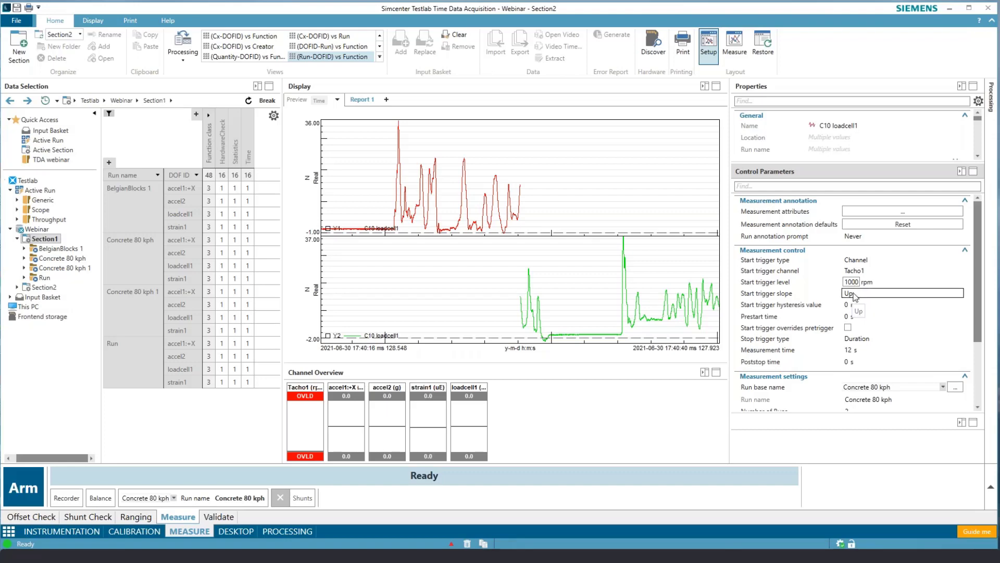
left_click(846, 305)
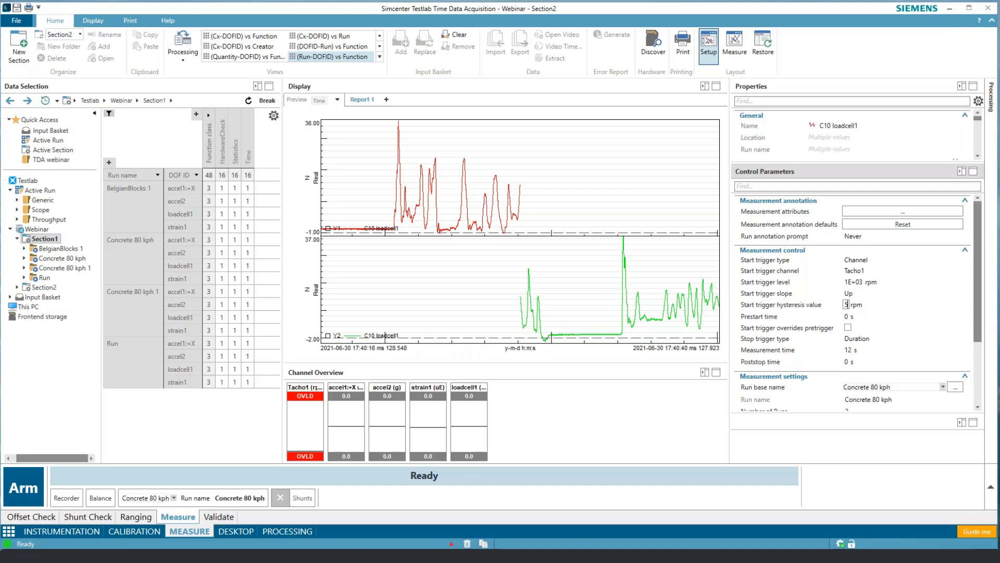
key("Tab")
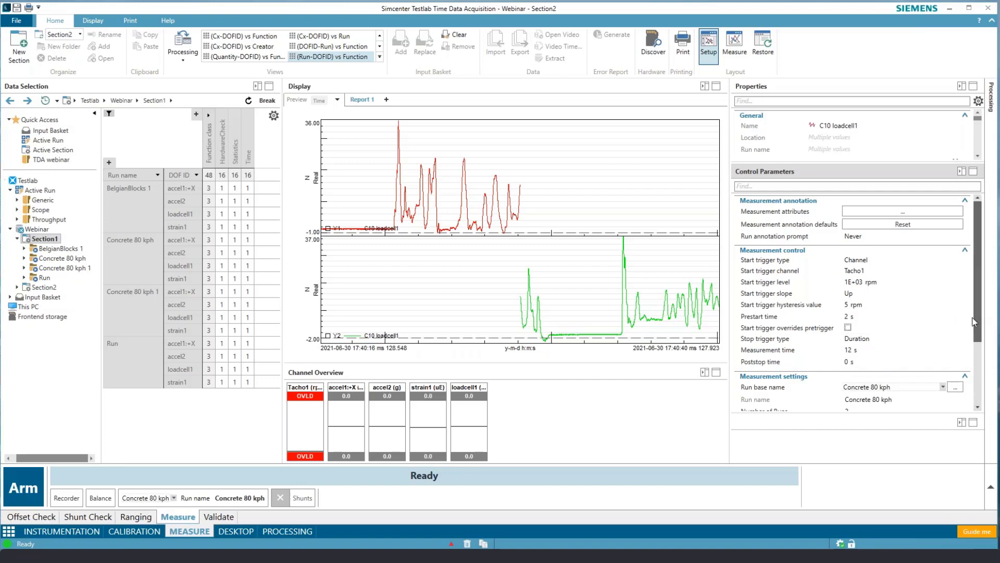
Step: Set the stop trigger type to Channel with Tacho1 as the stop trigger channel
scroll(978, 331, "down", 1)
scroll(978, 332, "down", 3)
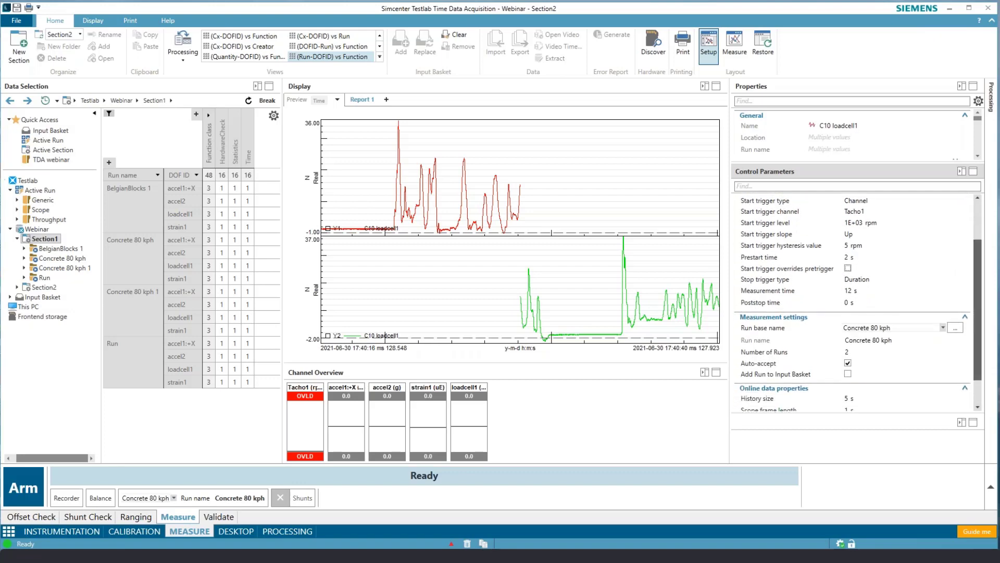
left_click(865, 279)
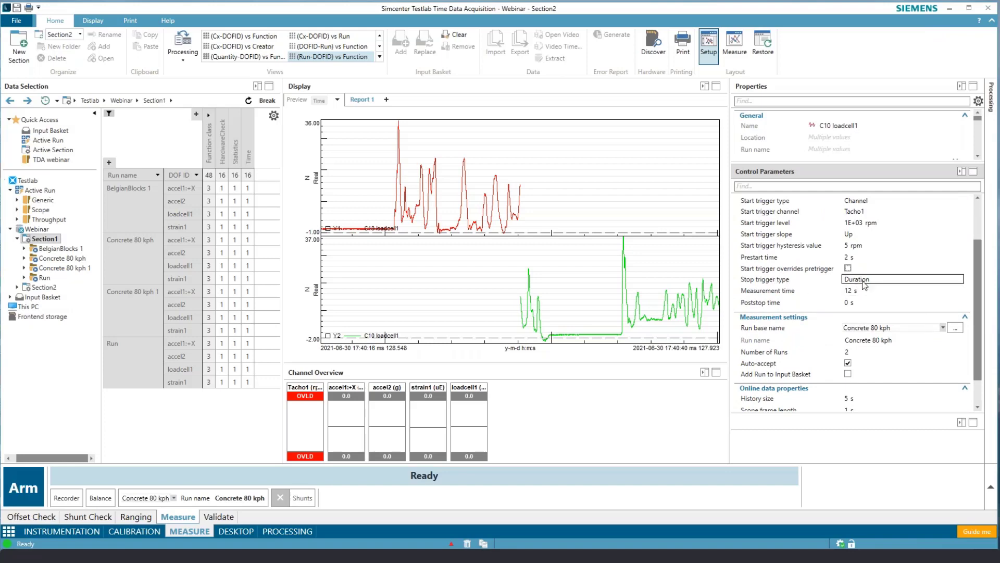
left_click(865, 280)
left_click(857, 299)
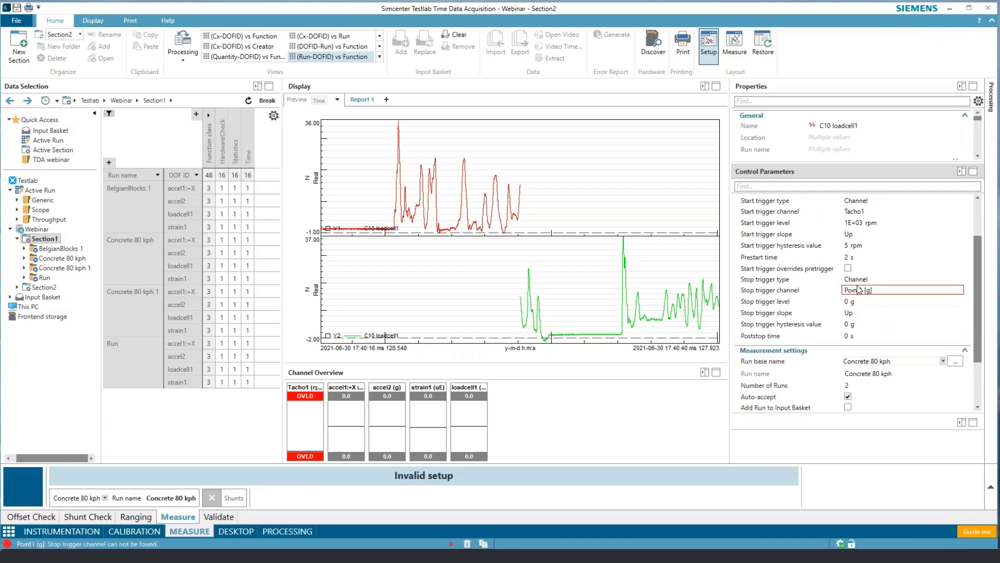
left_click(860, 290)
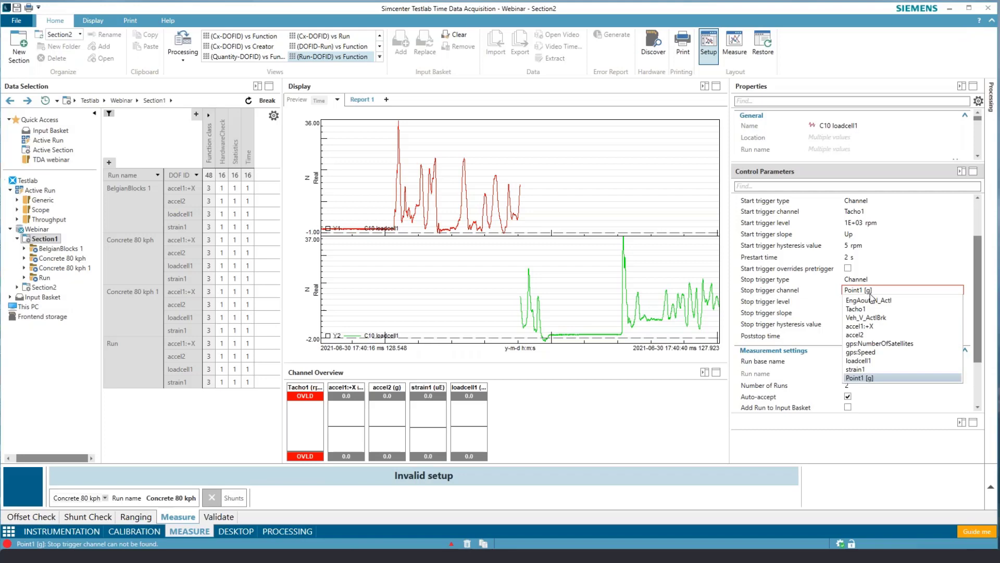
left_click(853, 303)
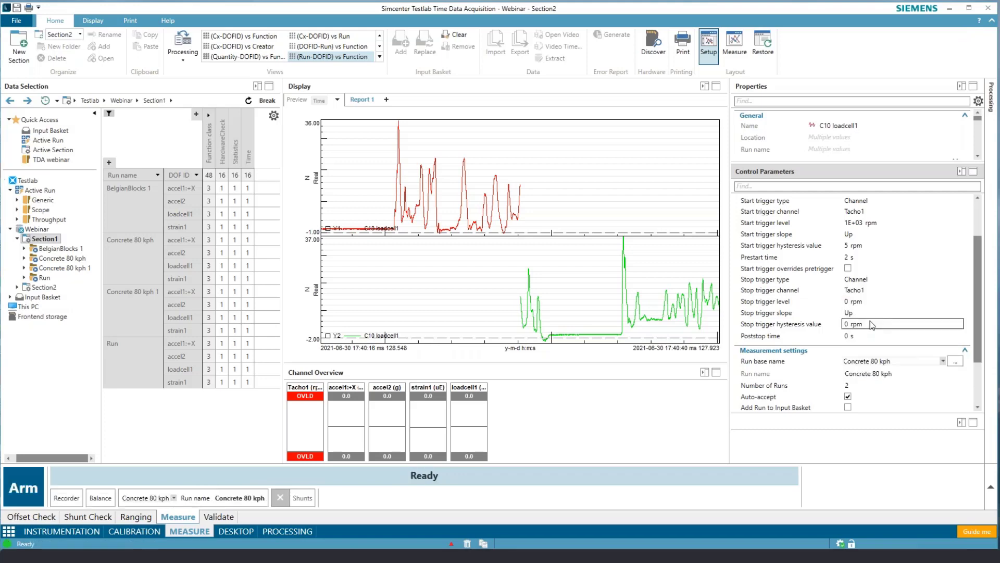
Step: Set the stop trigger level to 3800 rpm, its hysteresis value to 5 rpm and the poststop time to 2 s
left_click(845, 302)
type("380")
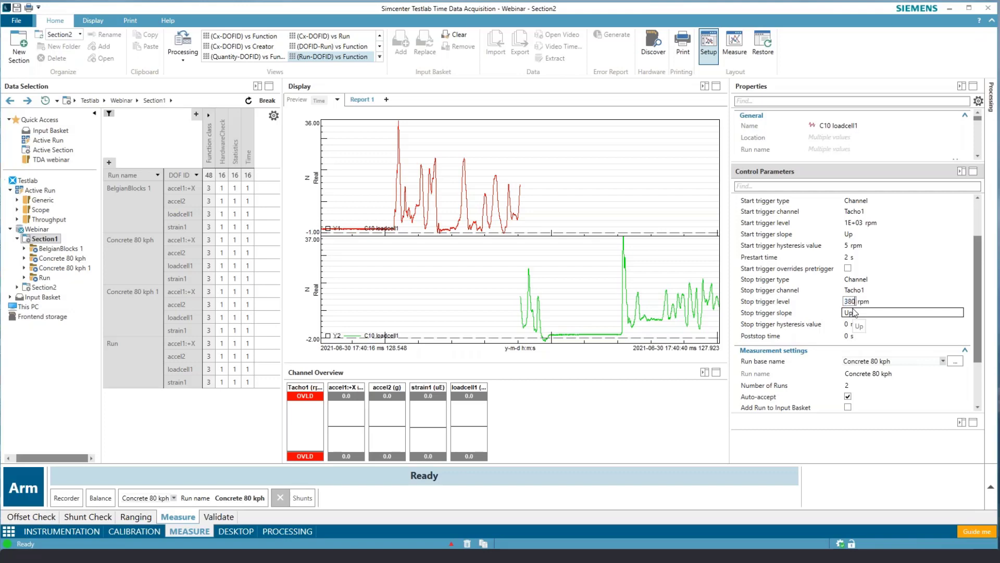
type("0")
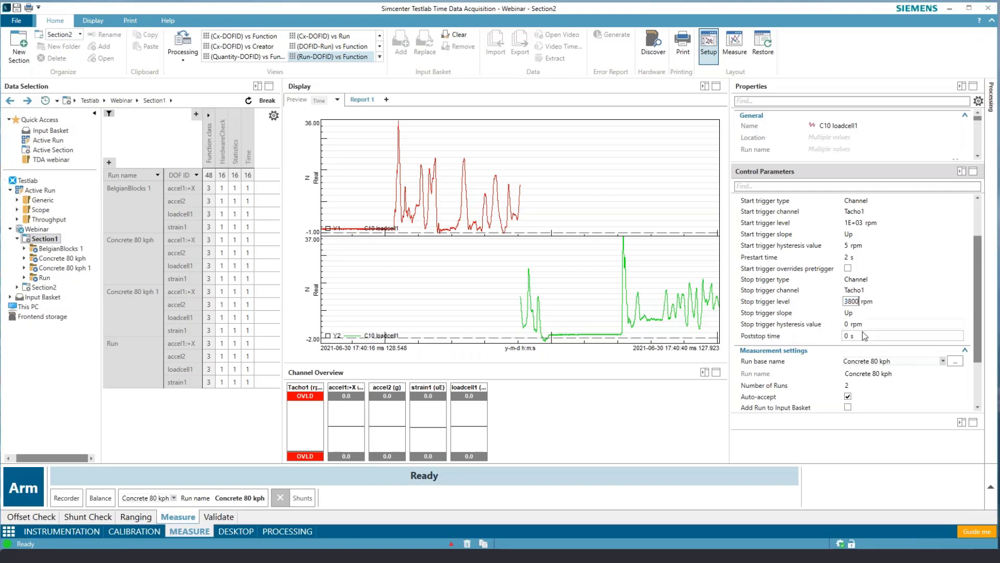
left_click(846, 323)
type("5")
left_click(848, 337)
type("2")
key("Tab")
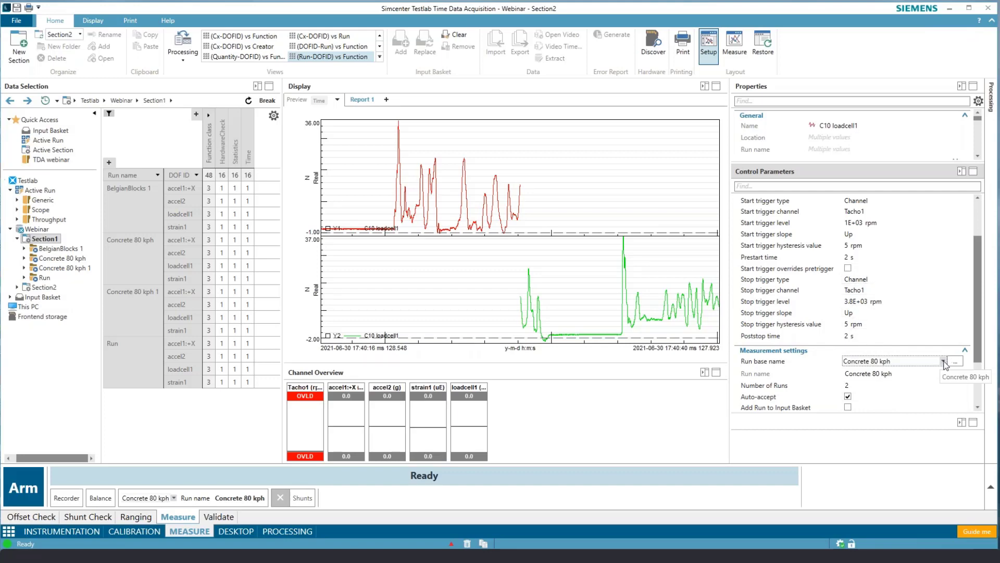
Step: Add "Runup 1" to the predefined run names and choose it as the run base name
left_click(944, 363)
left_click(861, 374)
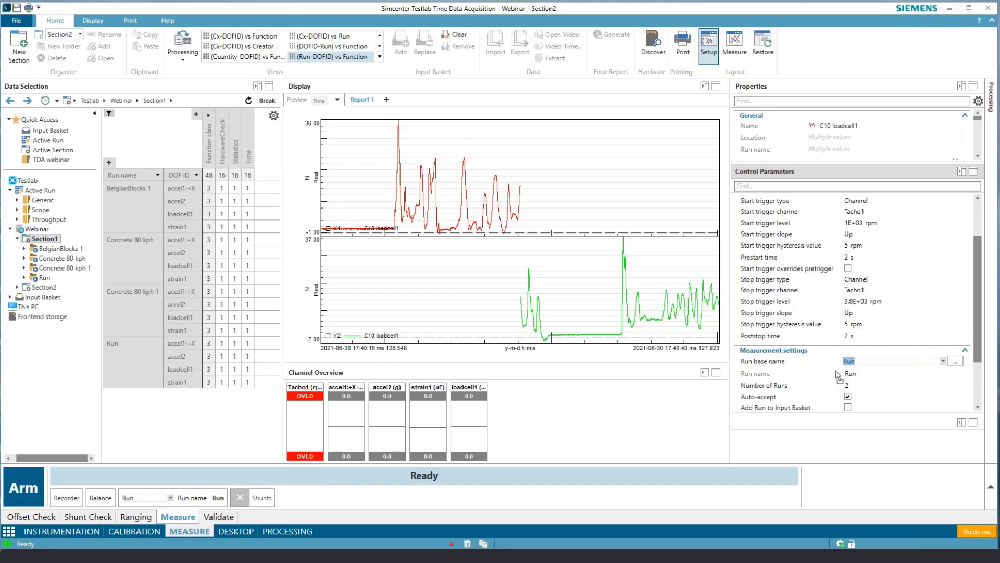
left_click(956, 363)
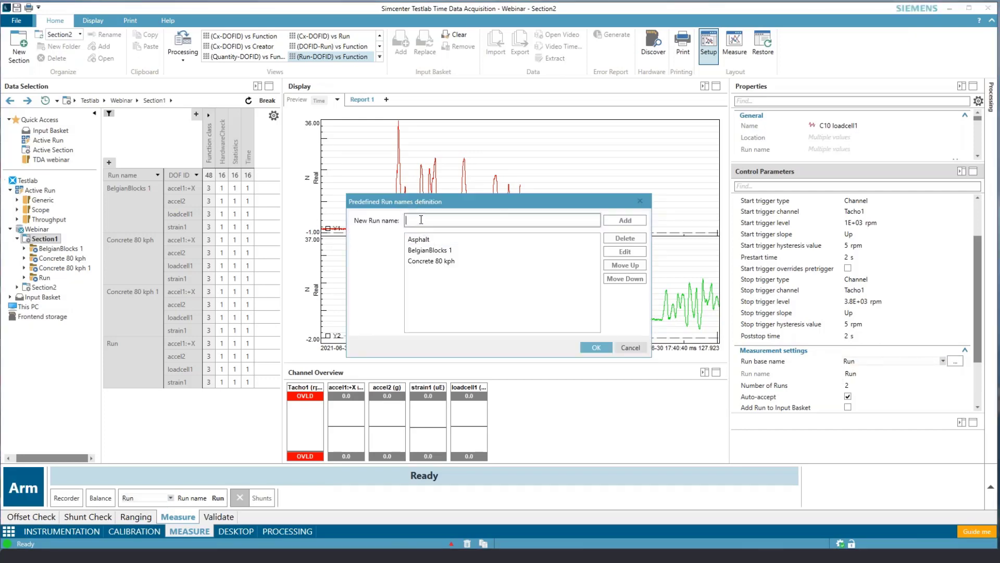
type("Runup 1")
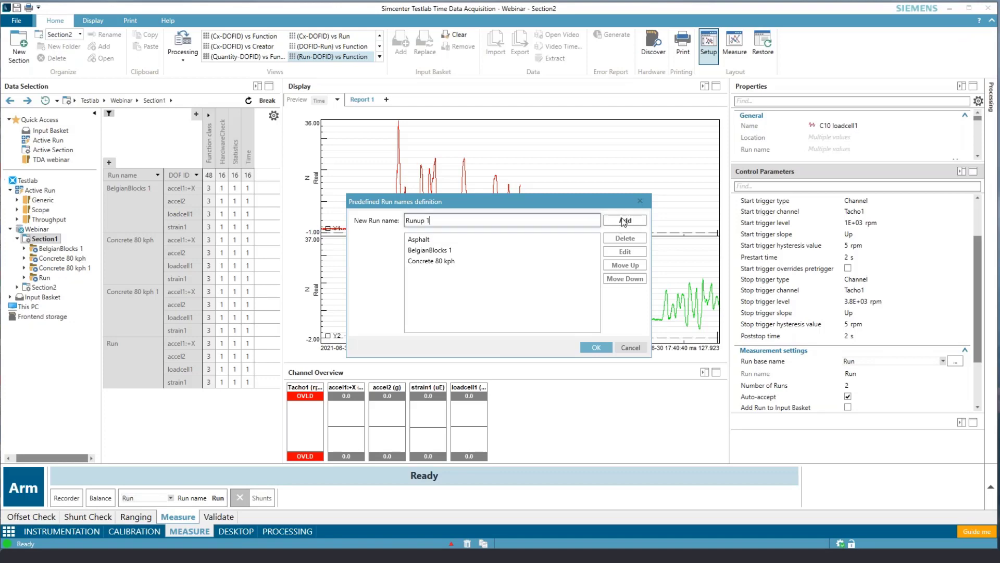
left_click(625, 220)
left_click(596, 347)
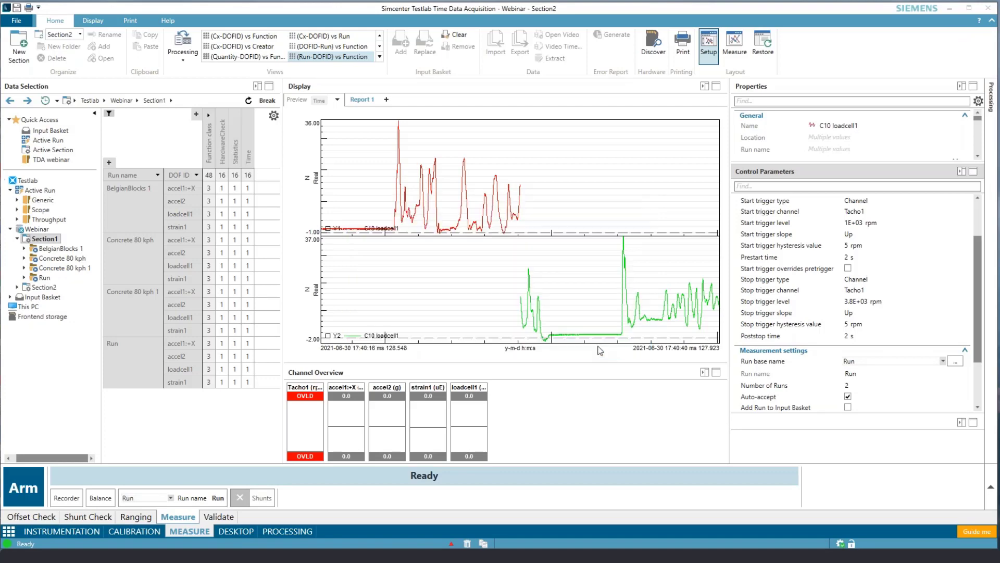
left_click(945, 361)
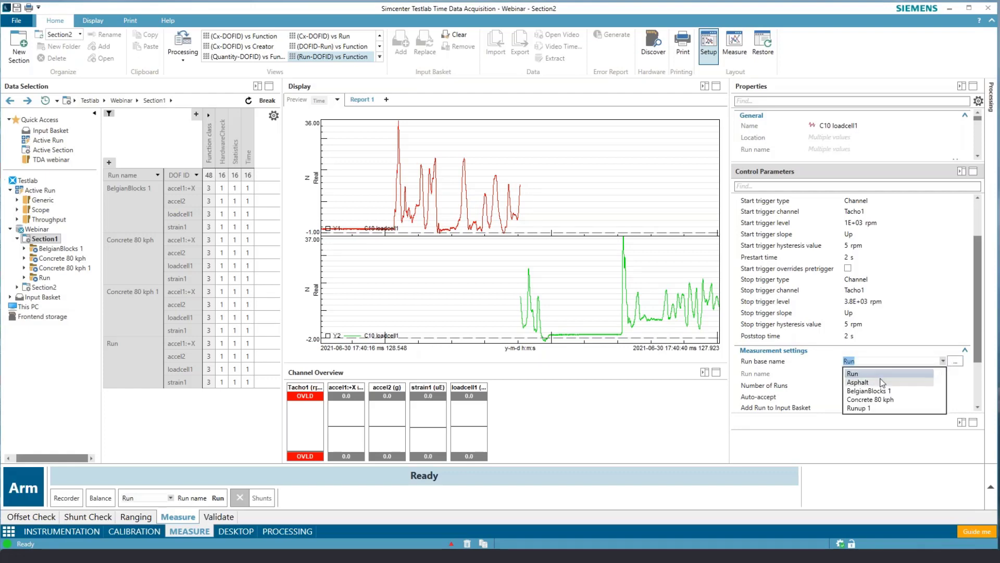
left_click(865, 408)
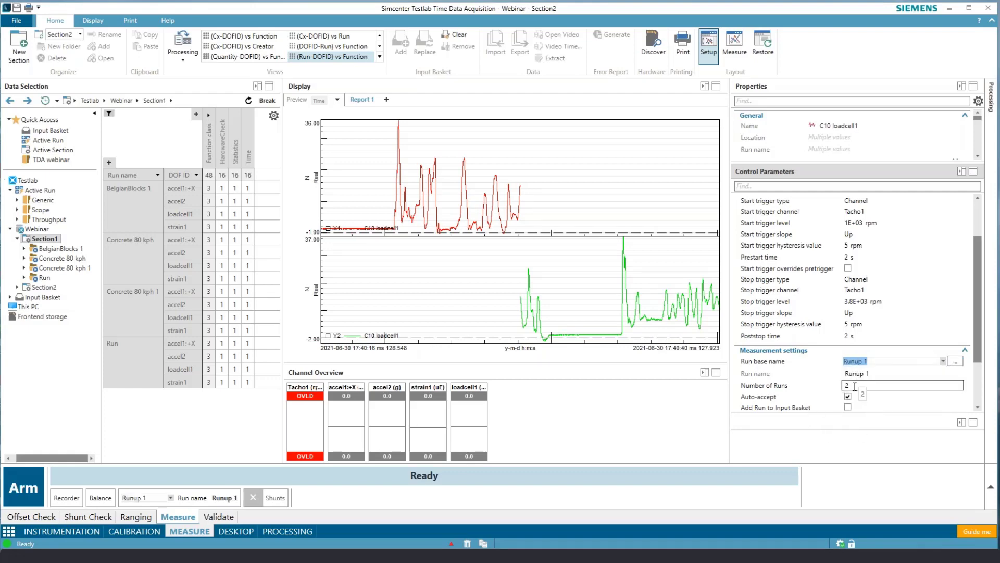
Step: Set the number of runs to 1 and enable adding the run to the Input Basket
left_click_drag(854, 386, 844, 389)
type("1")
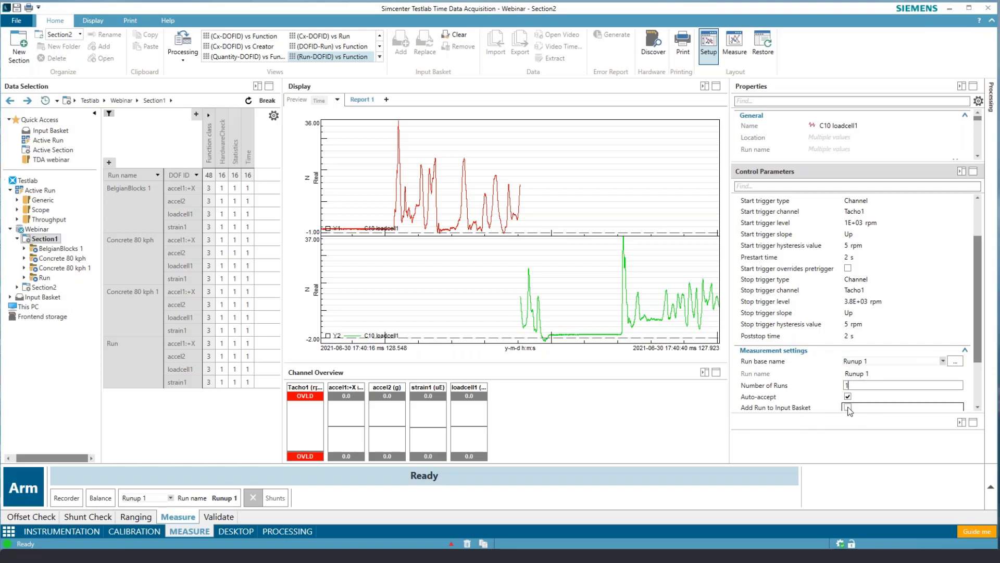
left_click(848, 407)
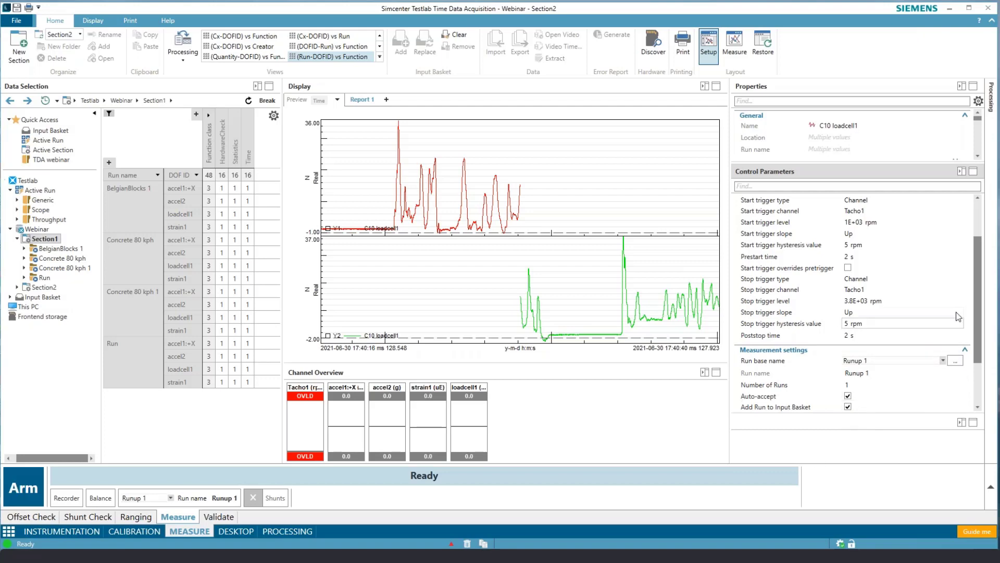
Step: Open the Active Run data, arm the system and start the Runup 1 measurement
scroll(981, 369, "down", 3)
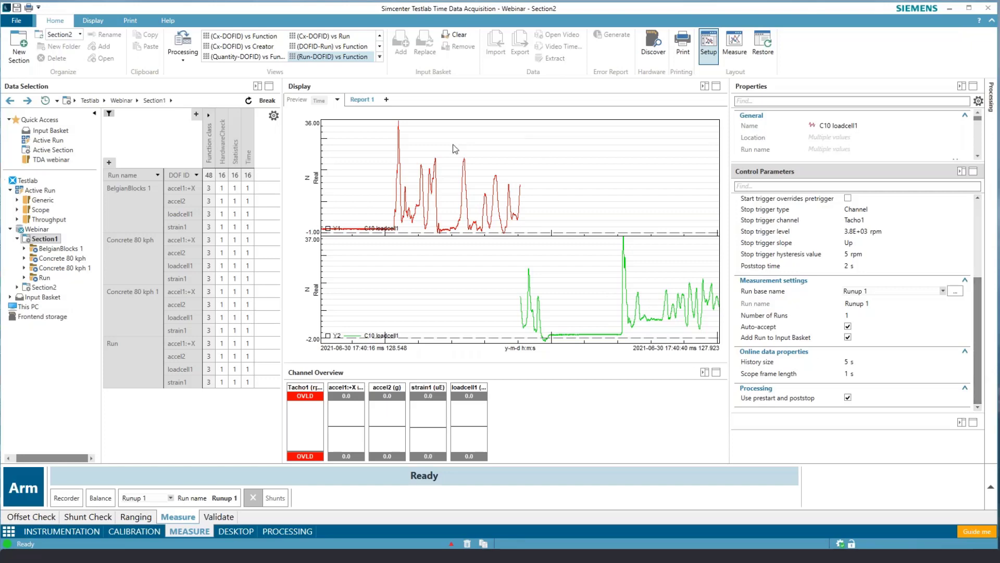
left_click(50, 190)
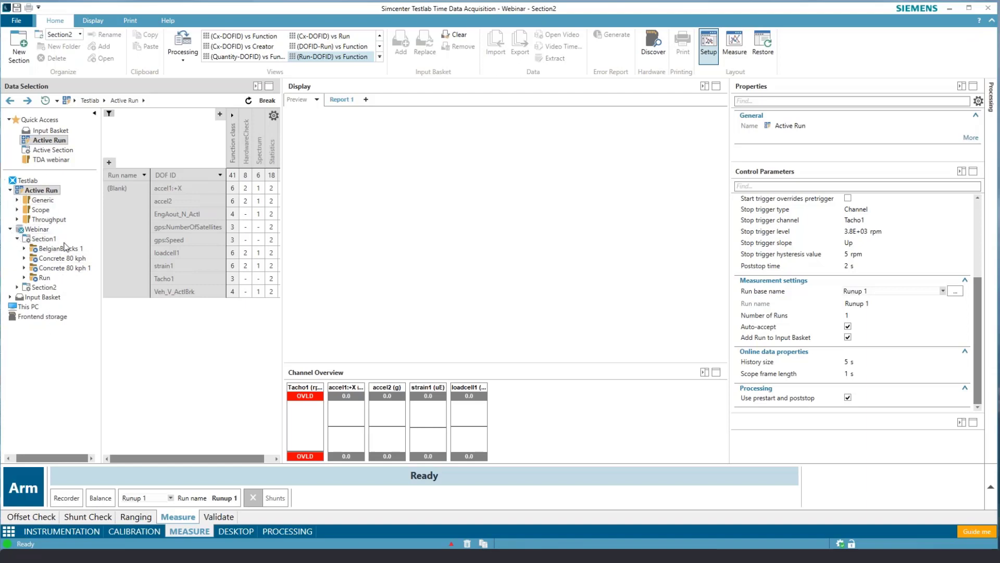
left_click(24, 487)
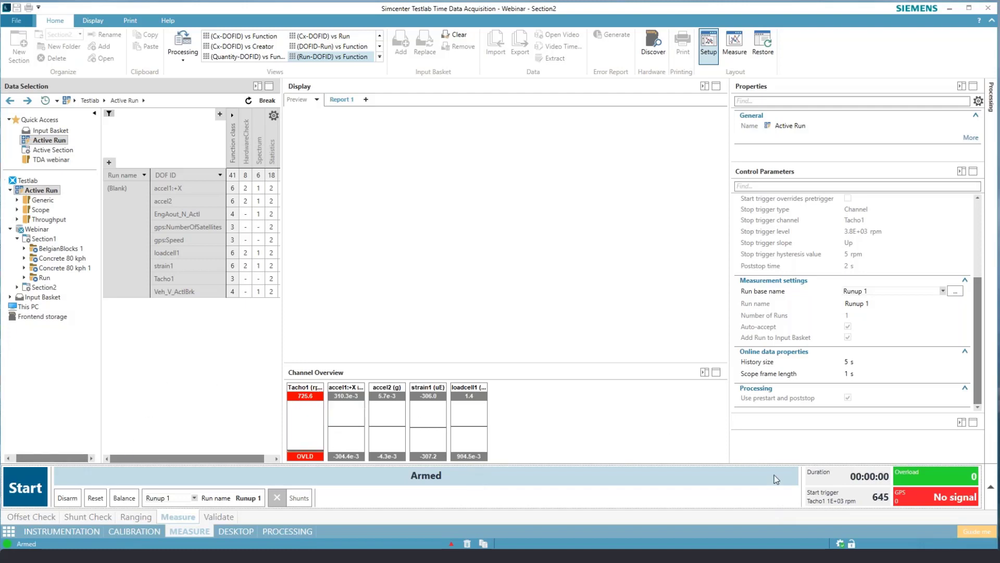
left_click(17, 490)
left_click(19, 490)
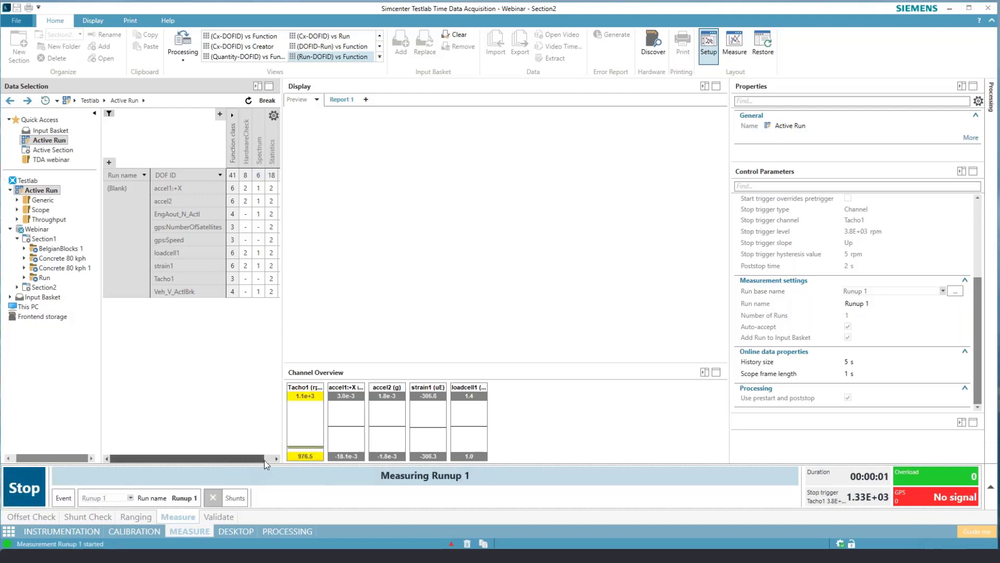
Step: Display the live time signals of accel1:+X, accel2, loadcell1 and Tacho1 from the Active Run
left_click_drag(266, 459, 274, 458)
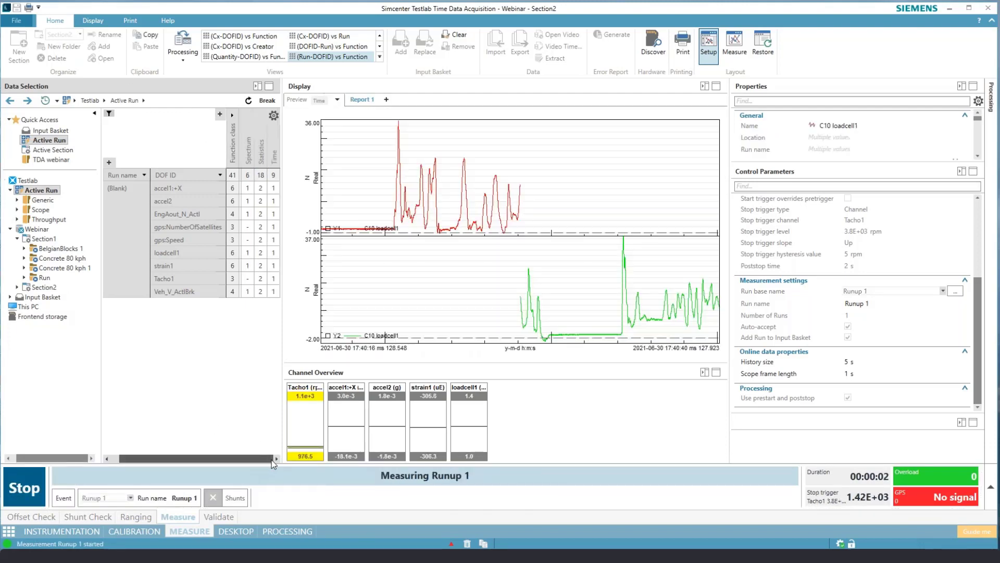
left_click(274, 187)
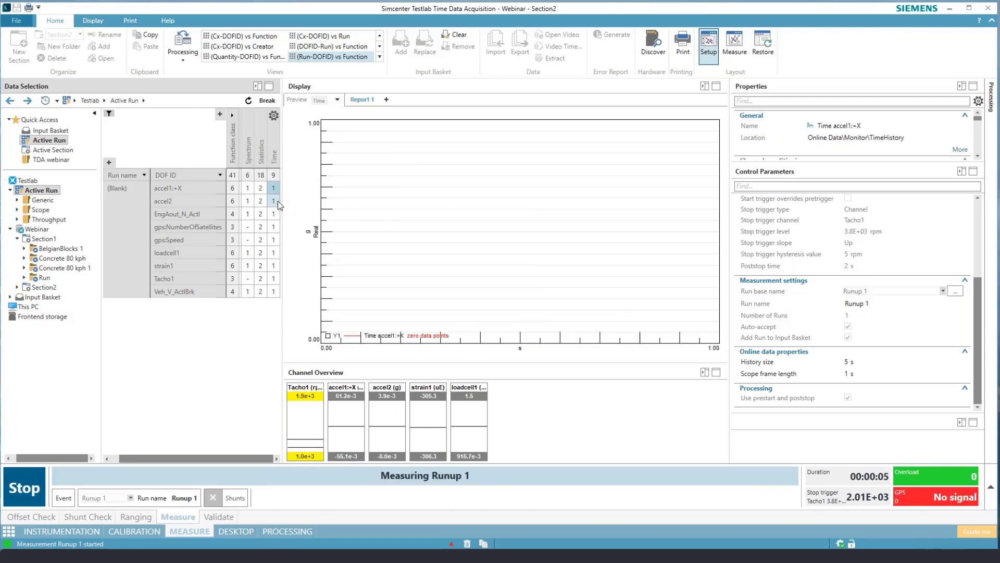
left_click(274, 201, "ctrl")
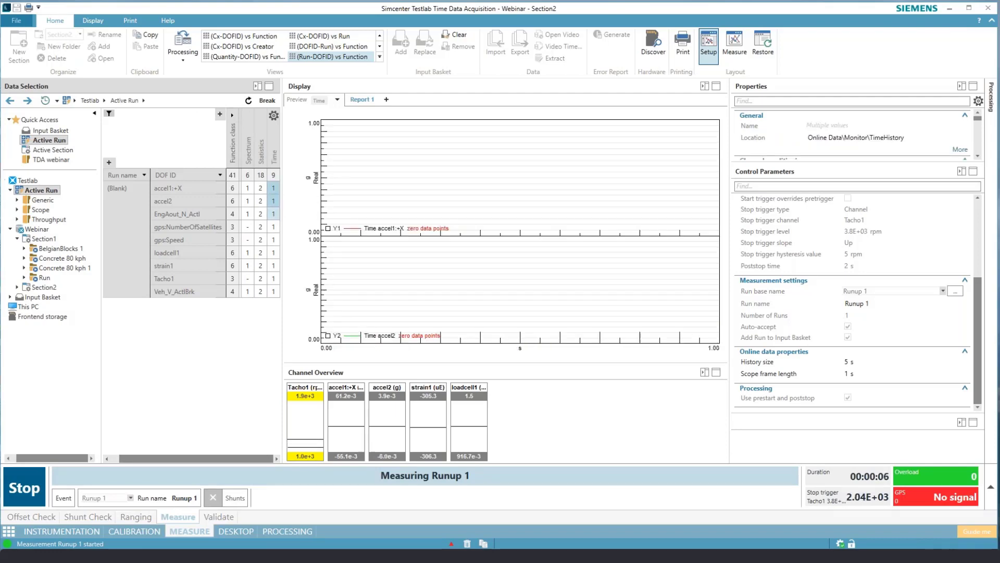
left_click(273, 253, "ctrl")
left_click(274, 278, "ctrl")
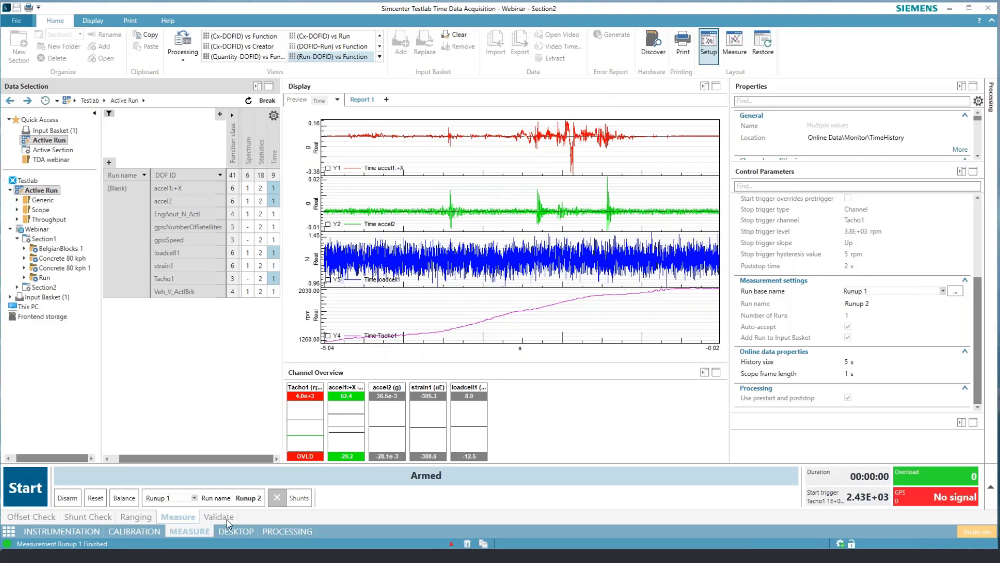
Step: Disarm the system and open the Runup 1 run of Section2 for validation
left_click(68, 498)
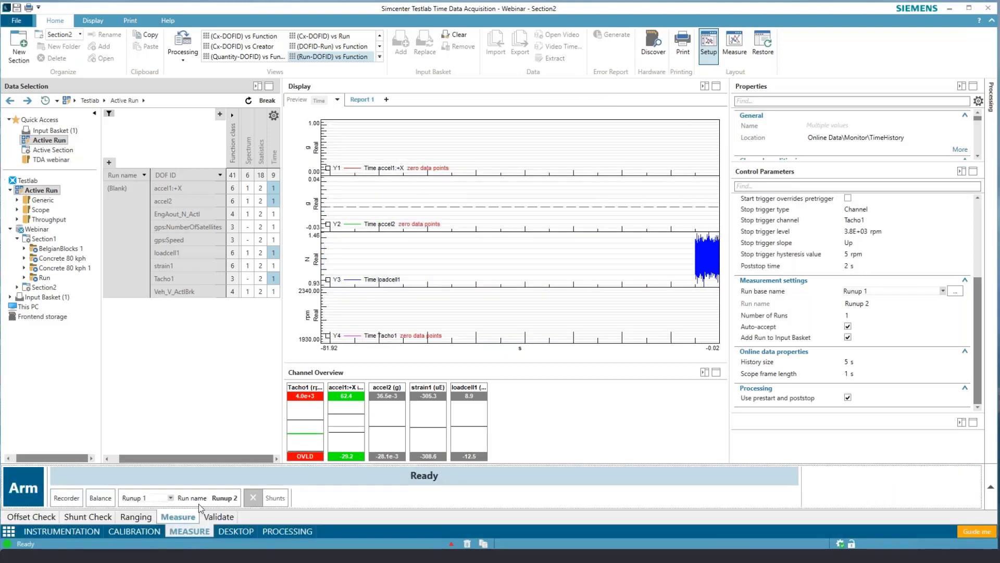
left_click(226, 520)
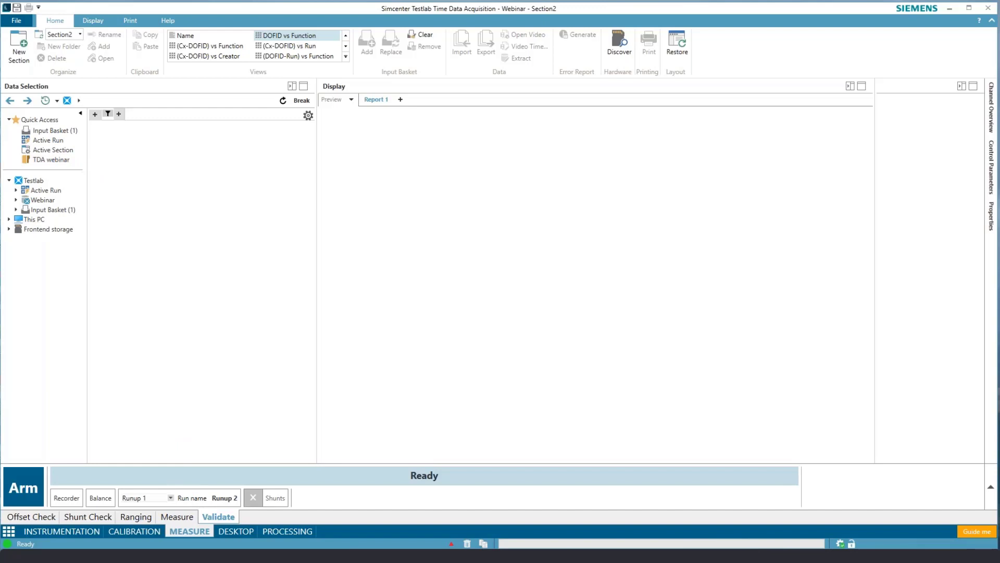
left_click(15, 200)
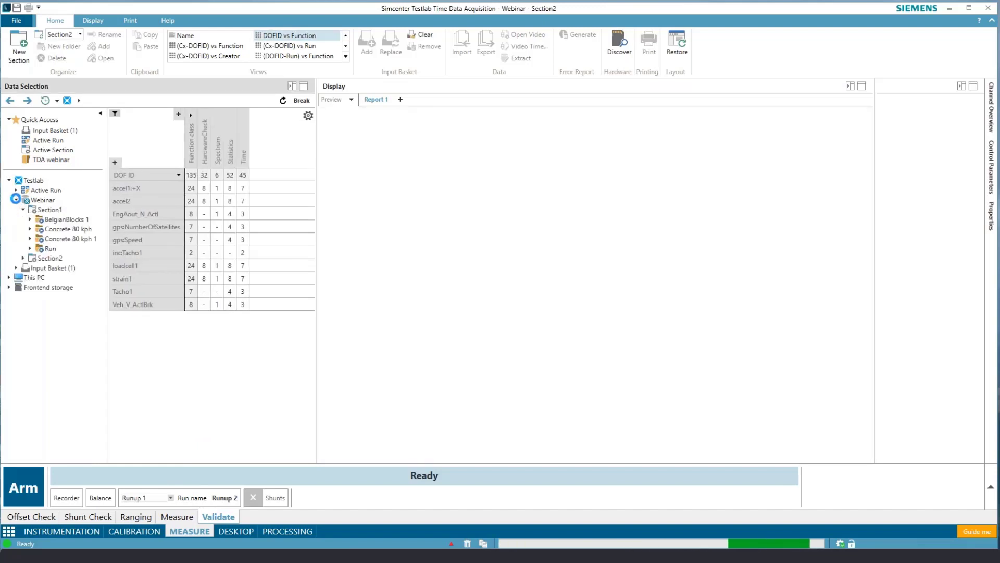
left_click(21, 258)
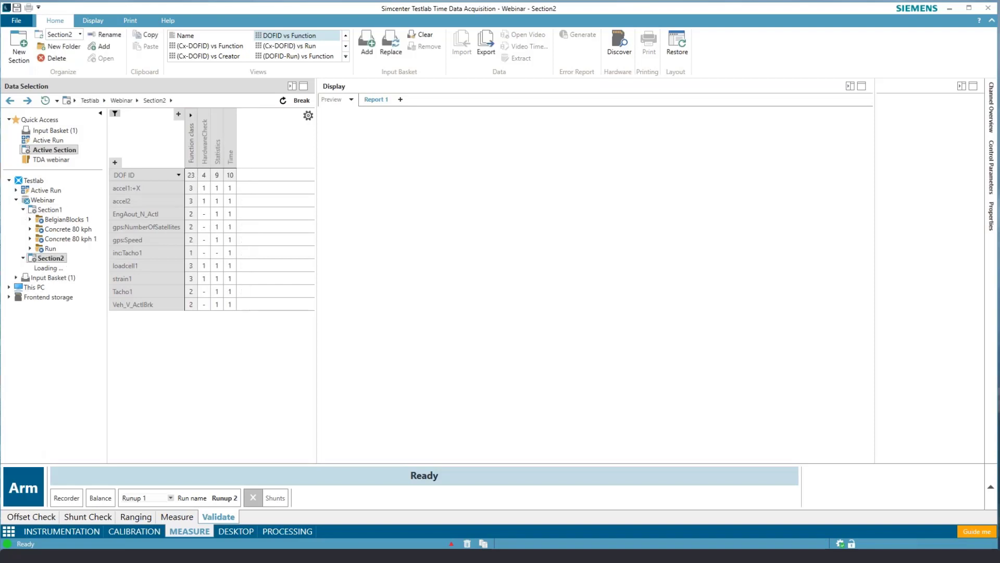
left_click(56, 268)
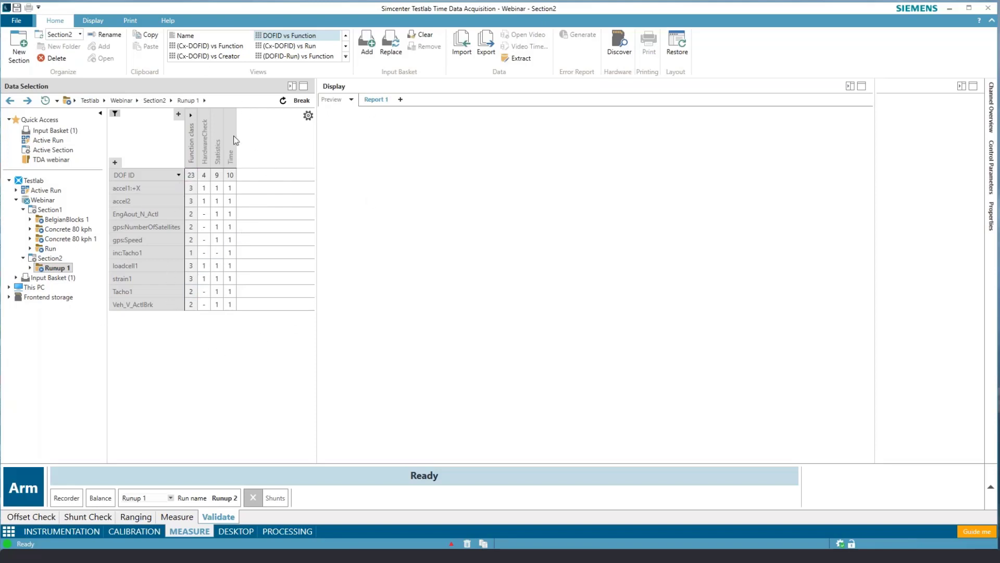
Step: Plot the recorded time data of accel1:+X, accel2, loadcell1 and Tacho1 from Runup 1
left_click(231, 187)
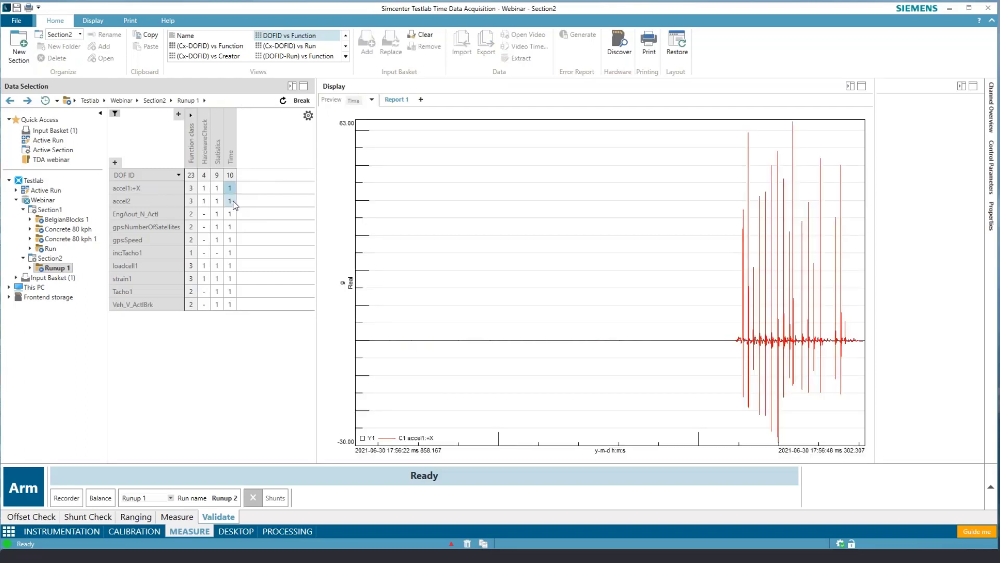
left_click(231, 200, "ctrl")
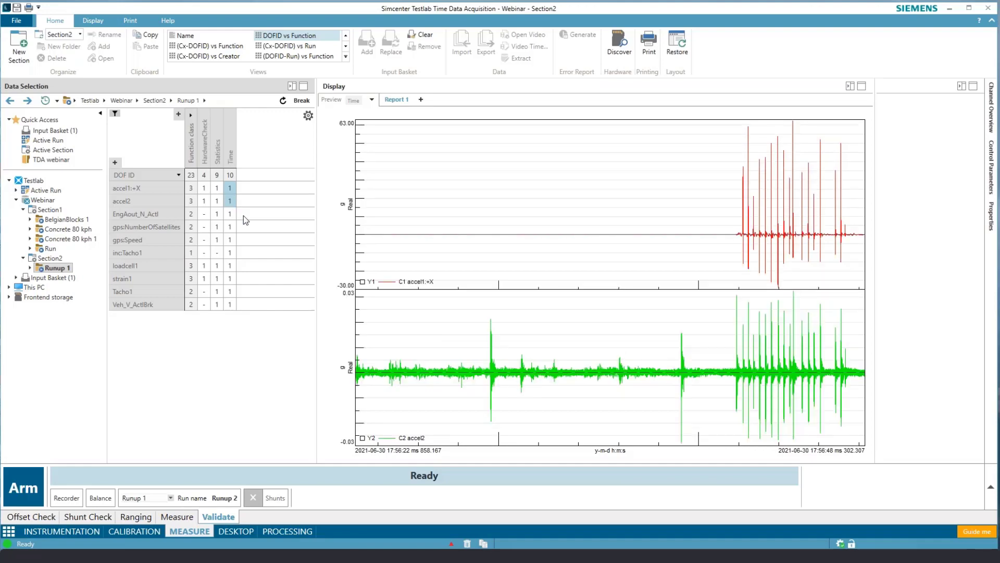
left_click(230, 265, "ctrl")
left_click(229, 291, "ctrl")
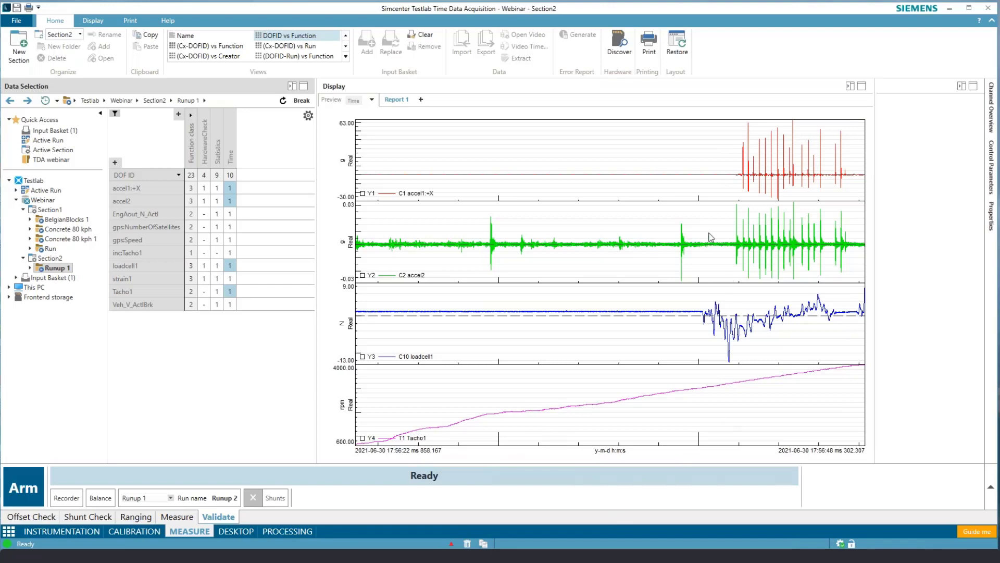
Step: Add a single X cursor to the Runup 1 time traces
right_click(536, 147)
mouse_move(584, 165)
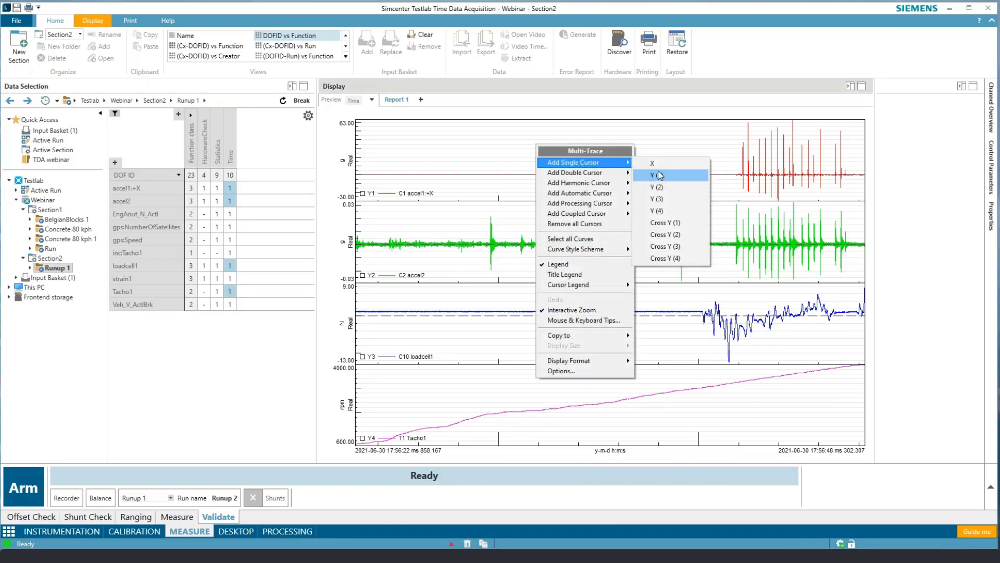
left_click(665, 163)
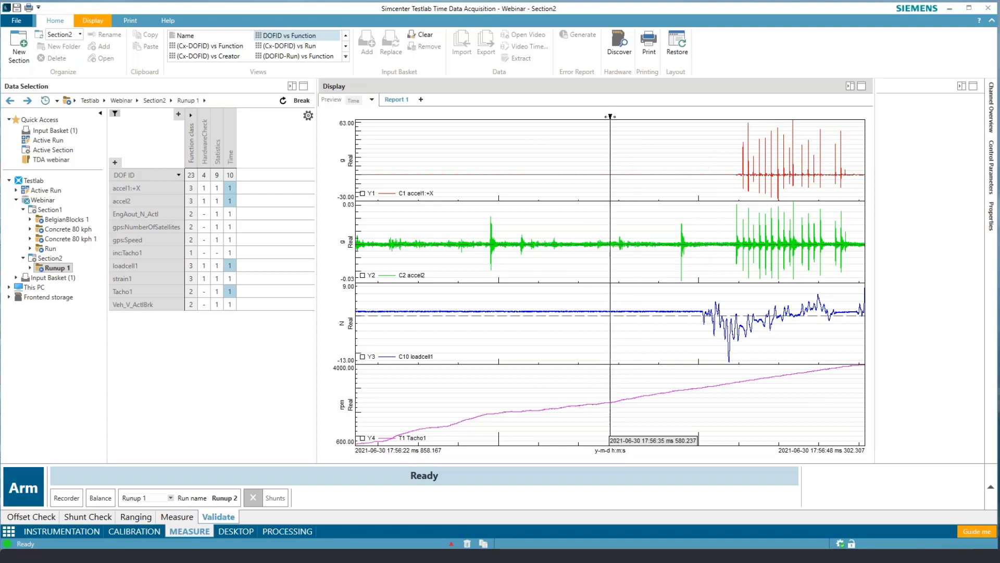
Step: Change the X axis from Absolute Time to Time (Throughput) and add a single X cursor to the traces
right_click(600, 451)
mouse_move(639, 379)
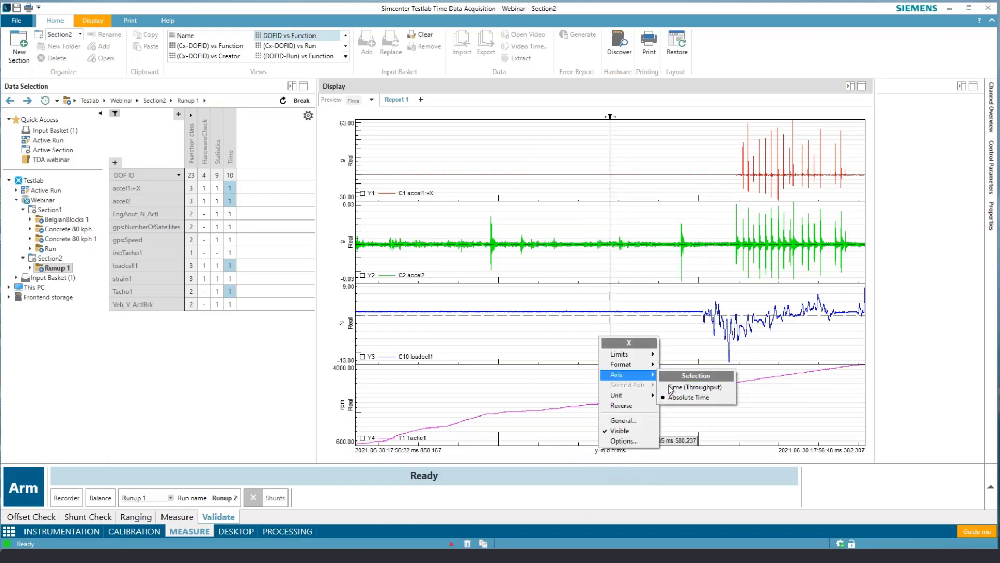
left_click(692, 388)
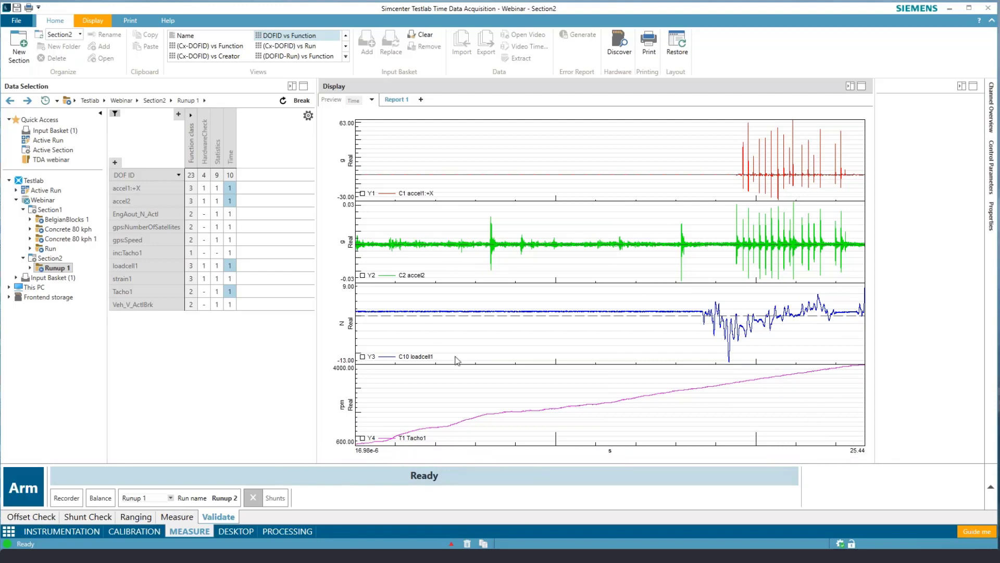
right_click(489, 340)
mouse_move(551, 121)
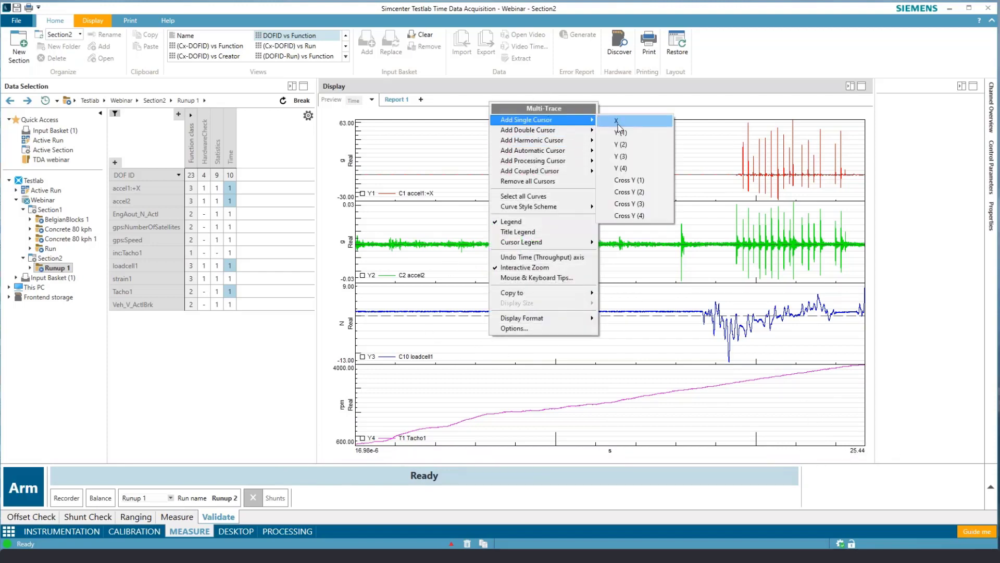
left_click(624, 120)
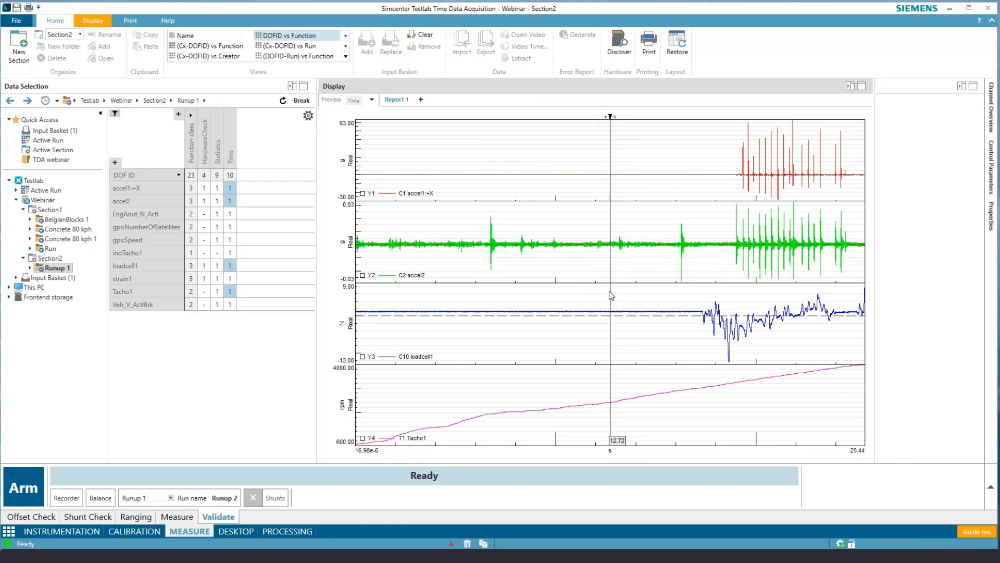
Step: Select the Tacho1 curve and move the cursor towards the end of the runup to read its rpm
left_click_drag(612, 295, 706, 314)
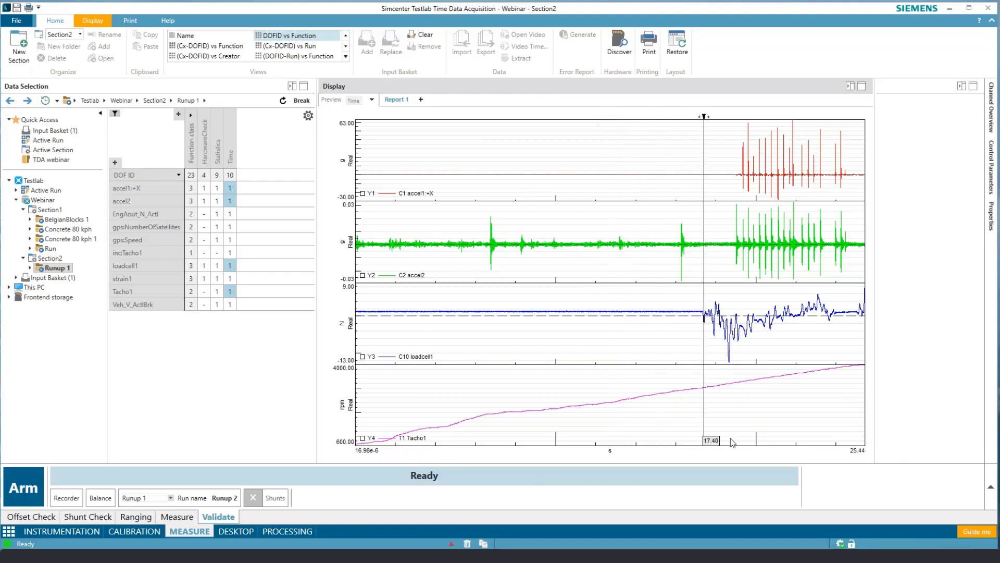
left_click(662, 391)
mouse_move(706, 415)
left_mouse_down()
mouse_move(871, 430)
mouse_move(816, 410)
left_mouse_up()
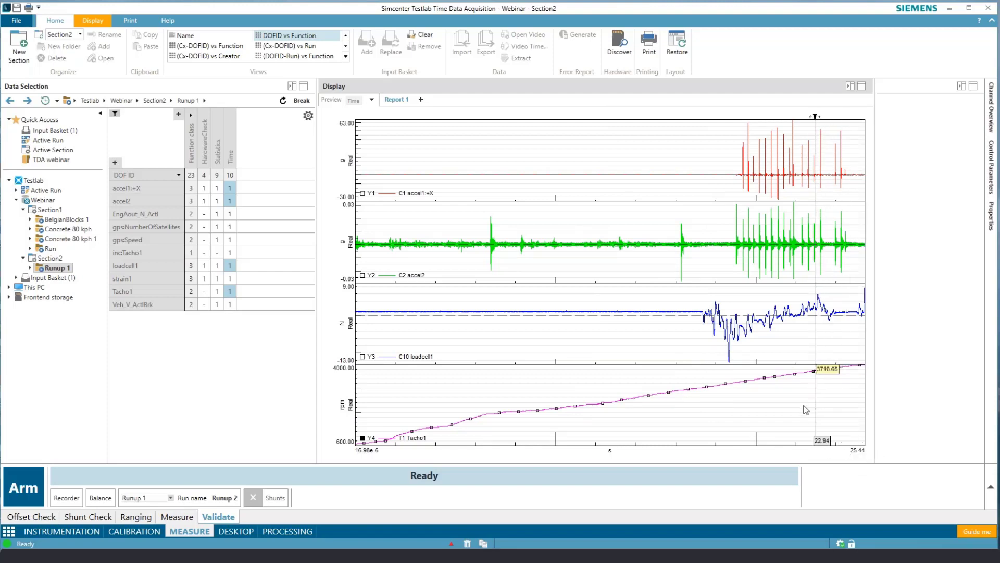
mouse_move(816, 400)
left_mouse_down()
mouse_move(826, 397)
mouse_move(824, 411)
left_mouse_up()
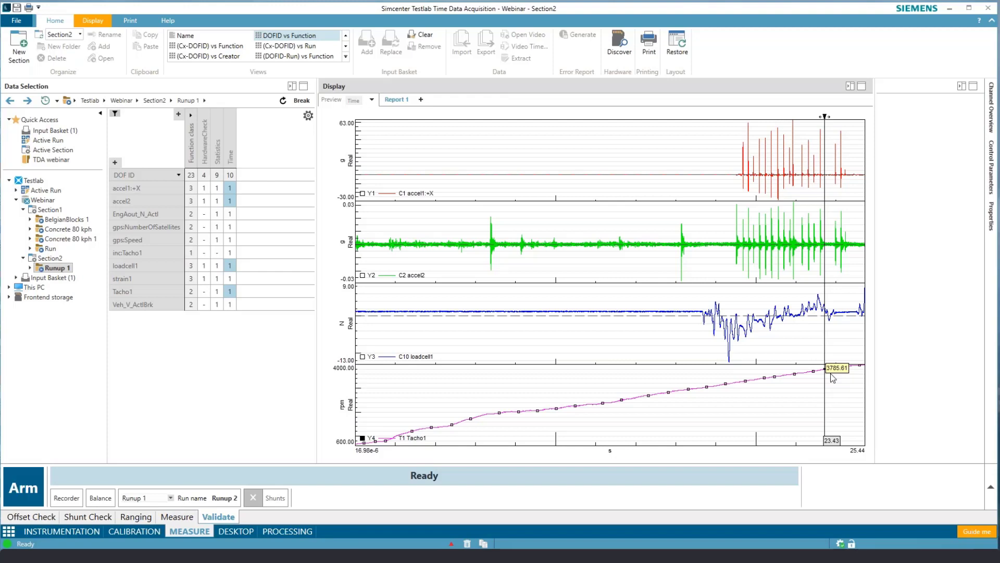
Step: Move the cursor to exactly 2 s to check the Tacho1 speed at the start trigger
double_click(825, 409)
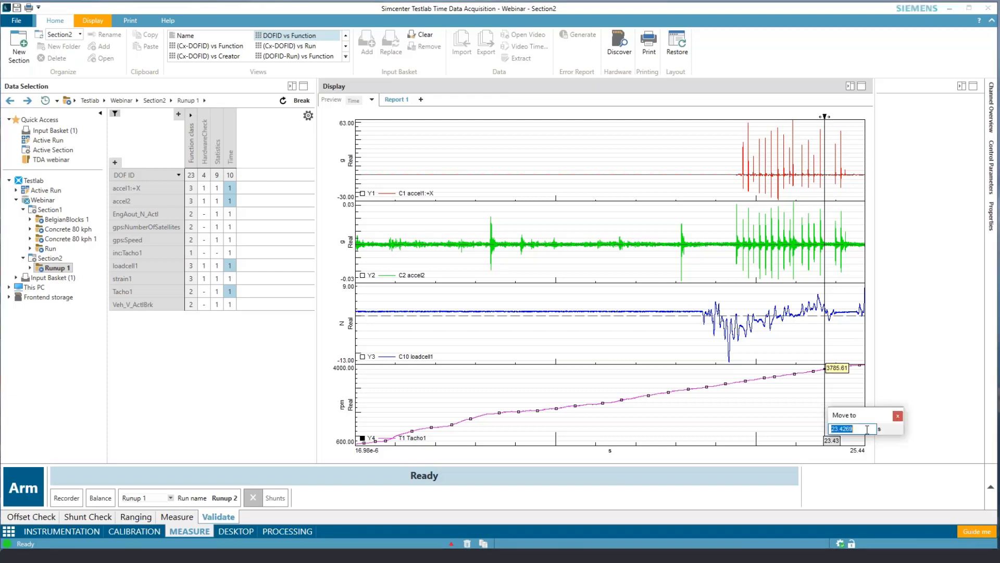
type("2")
key("Return")
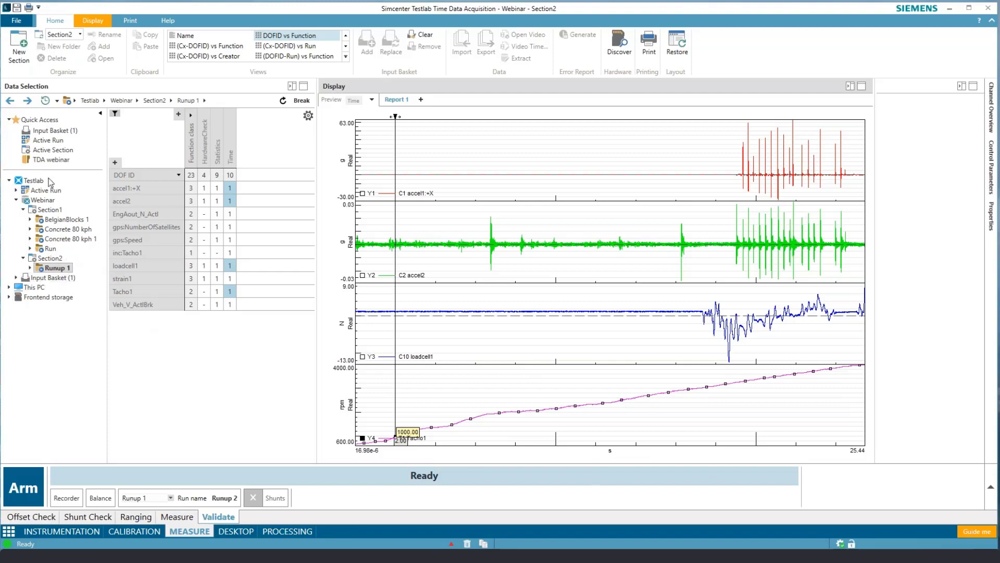
Step: Switch to the Processing task and review the Input Basket channels of Runup 1
left_click(287, 531)
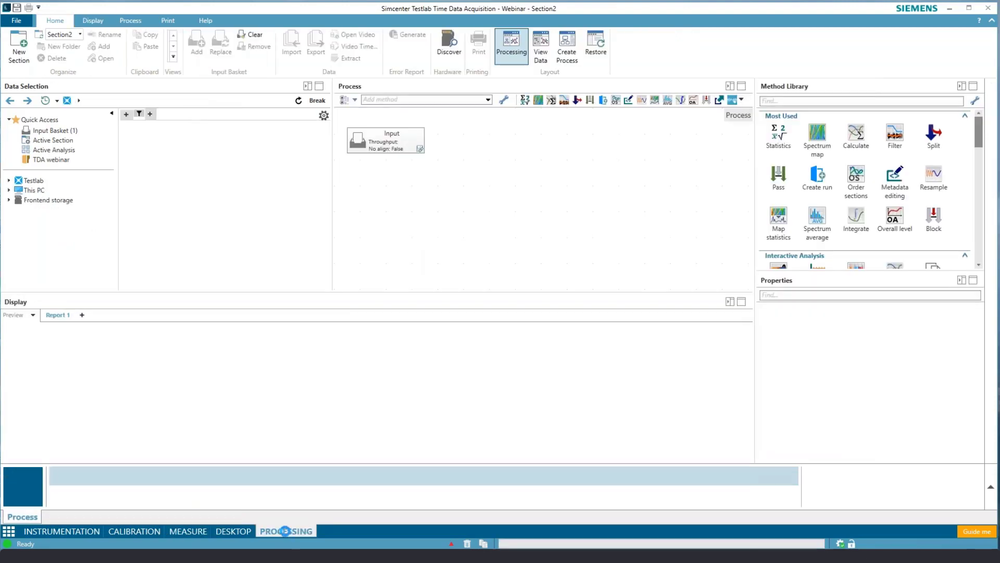
left_click(59, 130)
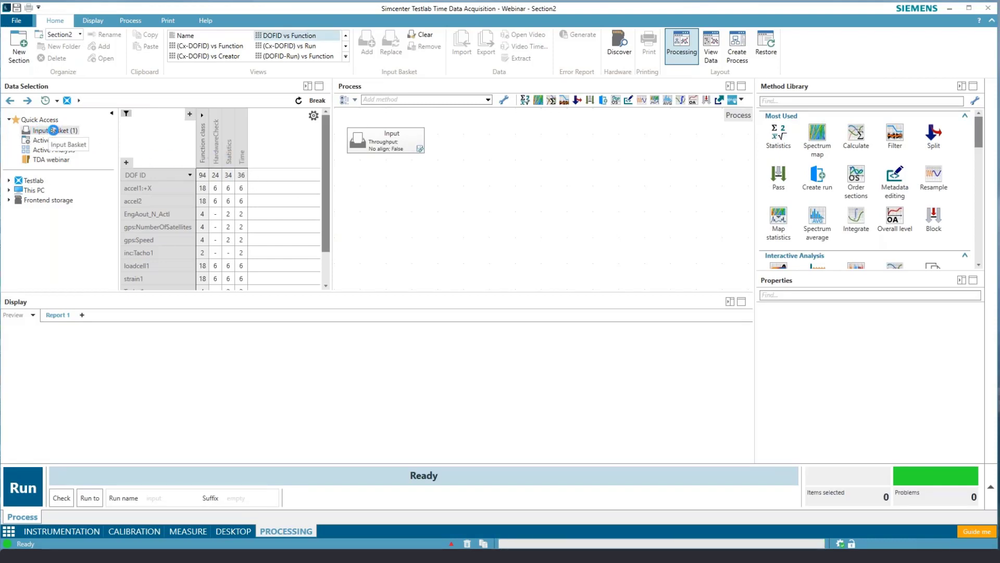
left_click(55, 131)
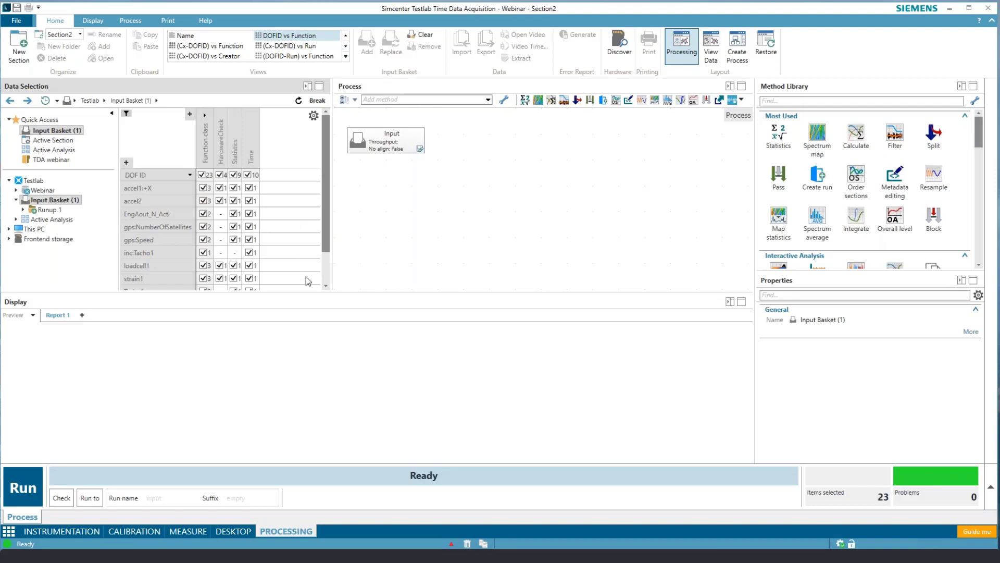
scroll(324, 198, "down", 1)
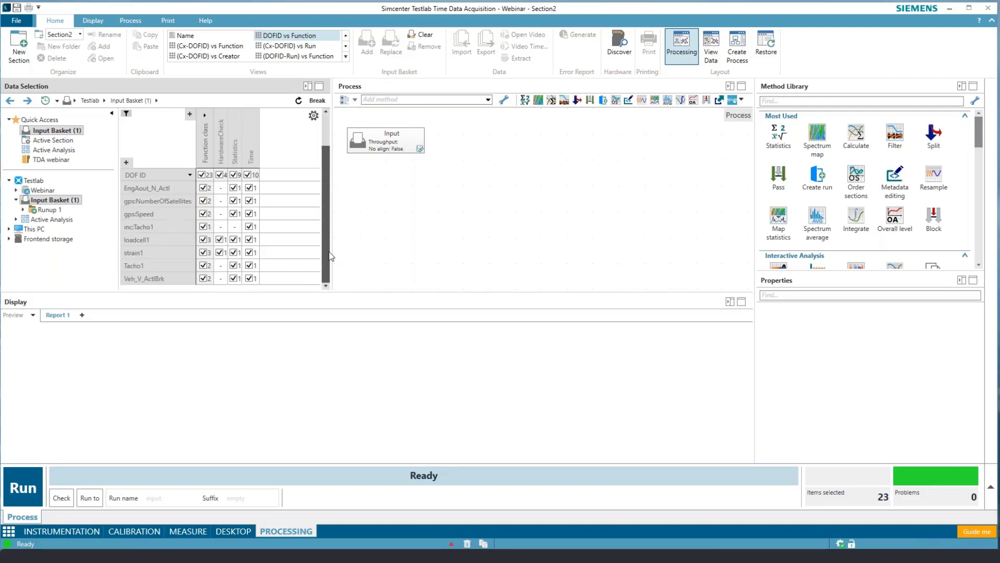
left_click_drag(331, 255, 337, 151)
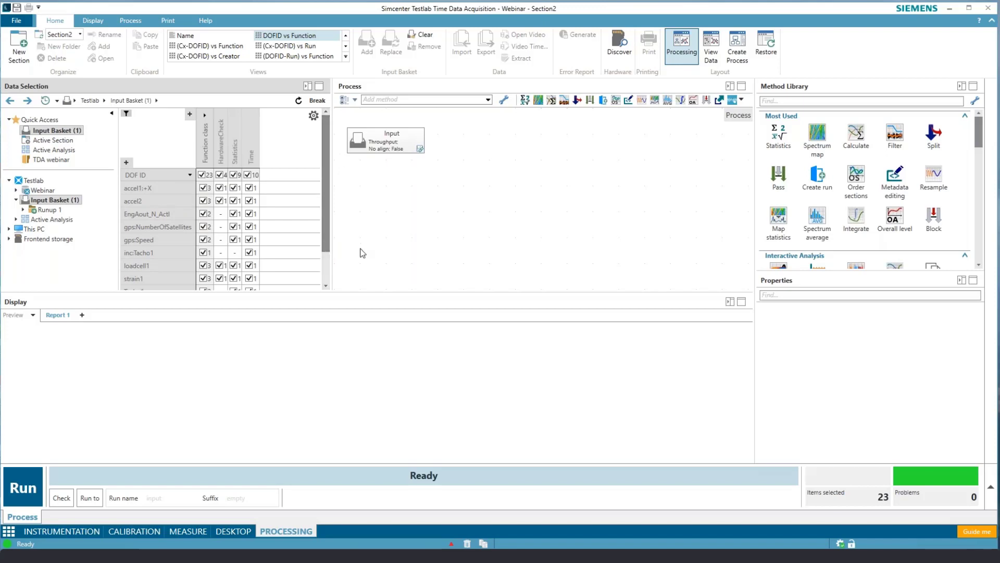
Step: Add a Spectrum map method to the process, connected directly after the Input block
left_click(408, 132)
left_click(386, 140)
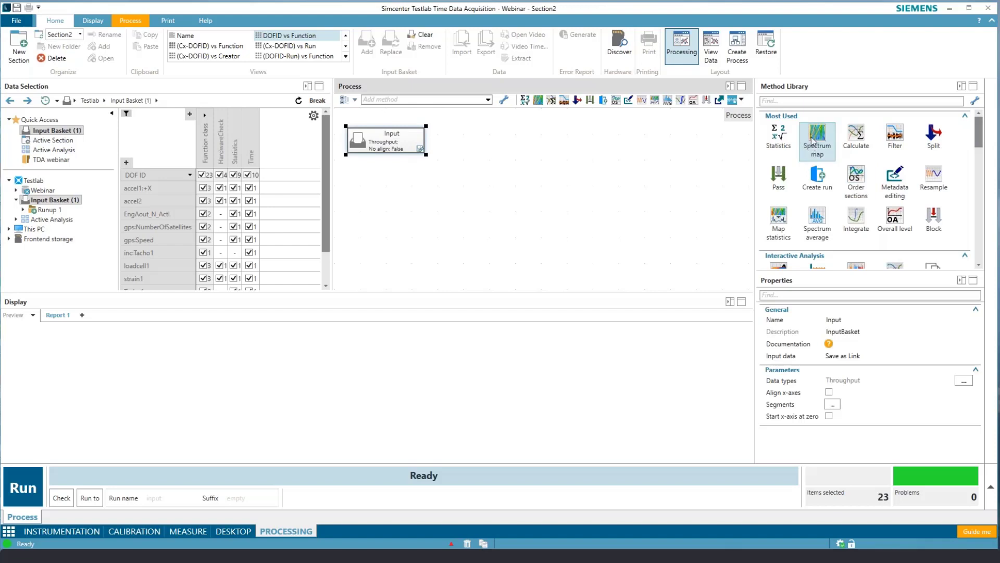
left_click_drag(819, 135, 412, 159)
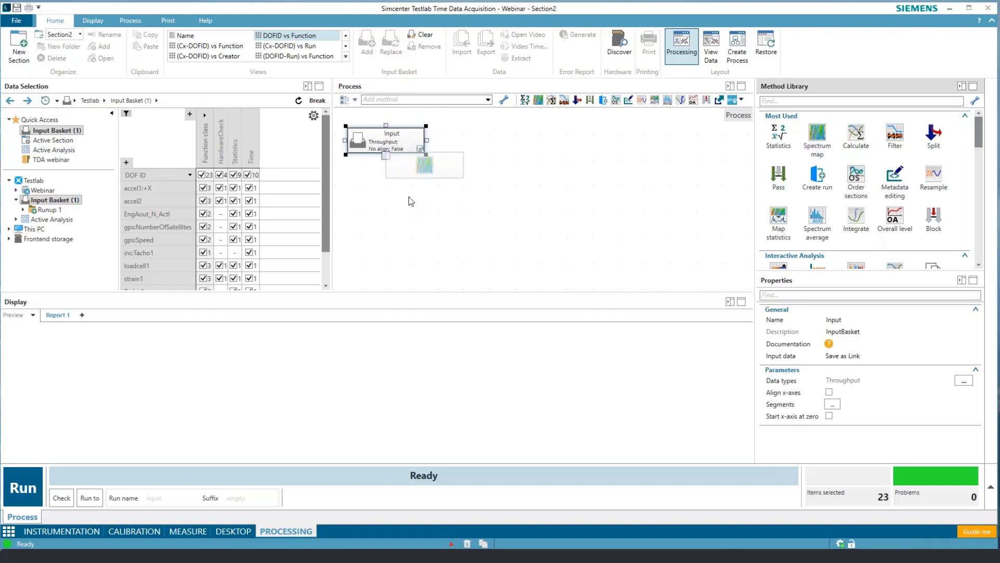
left_click_drag(411, 201, 411, 201)
mouse_move(405, 188)
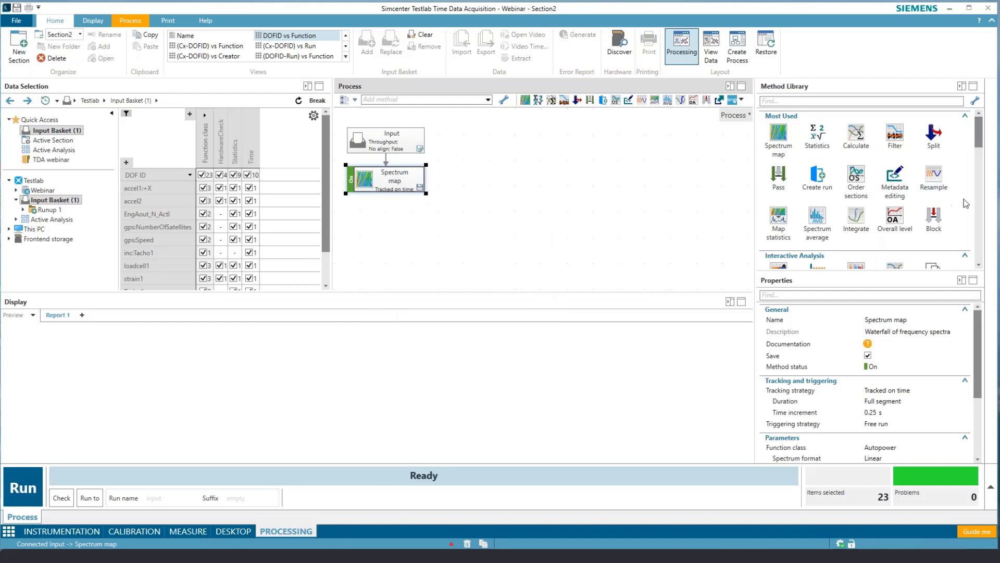
Step: Add an Order sections method connected after the Spectrum map and browse the other available methods in the Method Library
left_click_drag(857, 179, 388, 198)
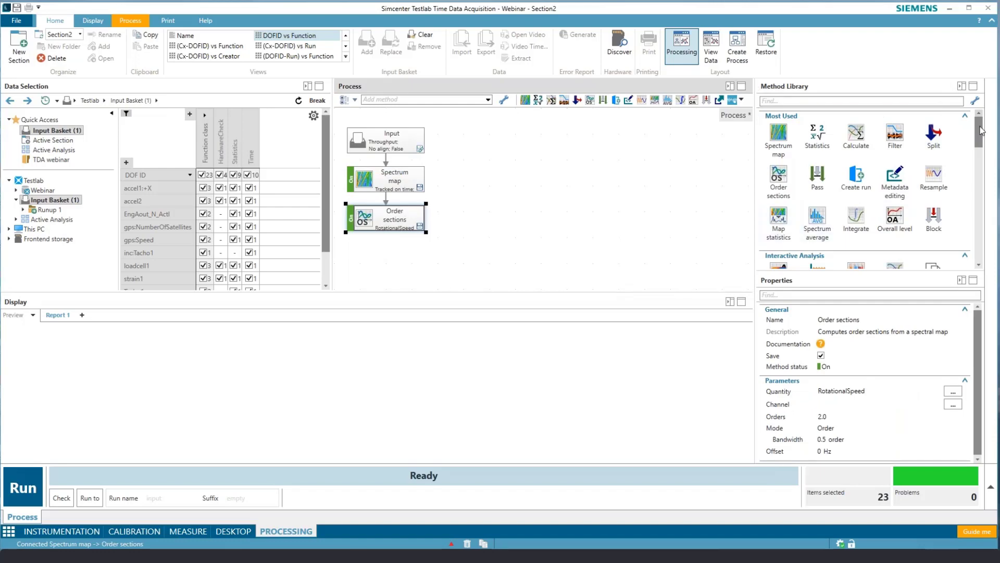
left_click_drag(981, 129, 995, 253)
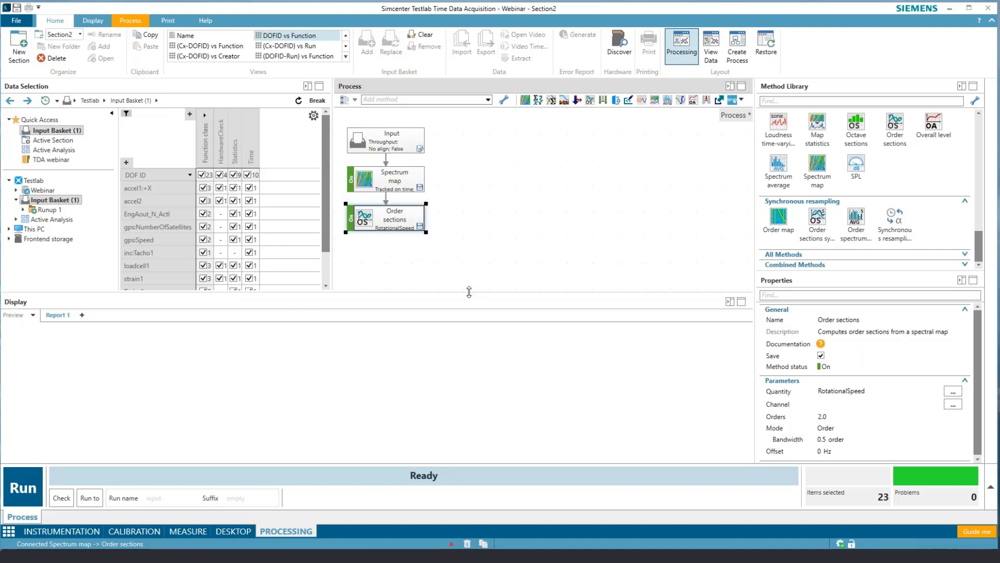
Step: Open the saved Signature example process, discarding the changes to the current process
left_click(131, 20)
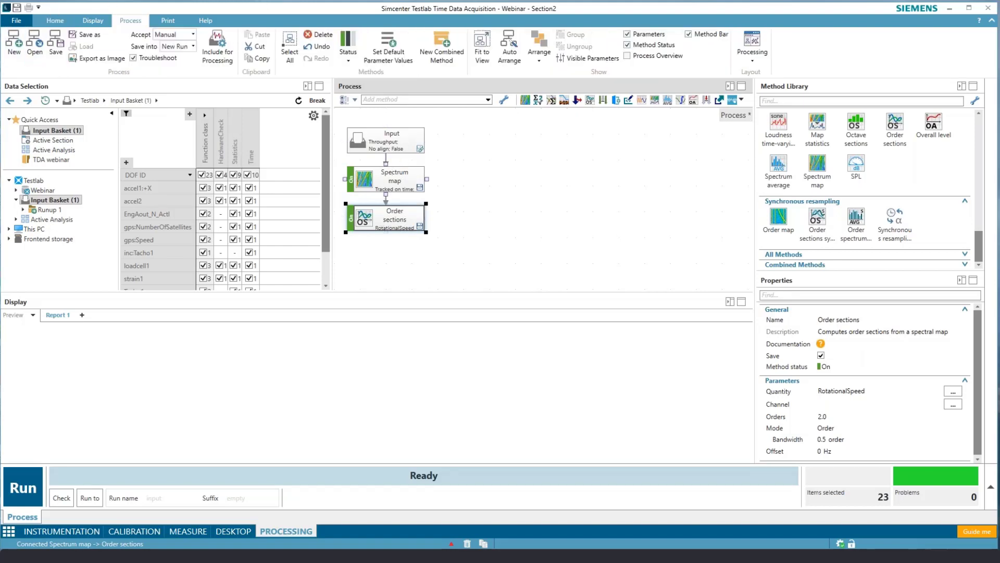
left_click(35, 40)
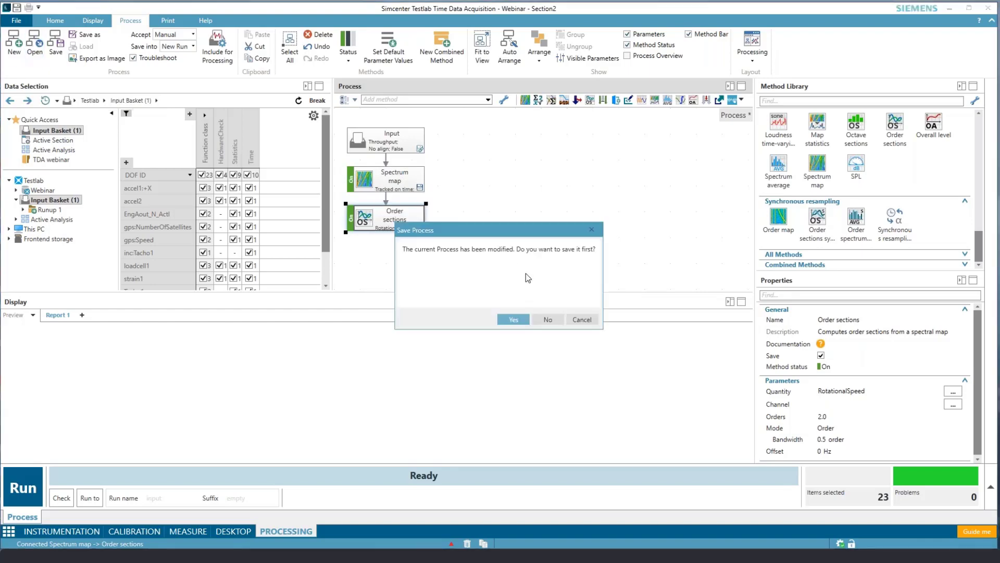
left_click(544, 321)
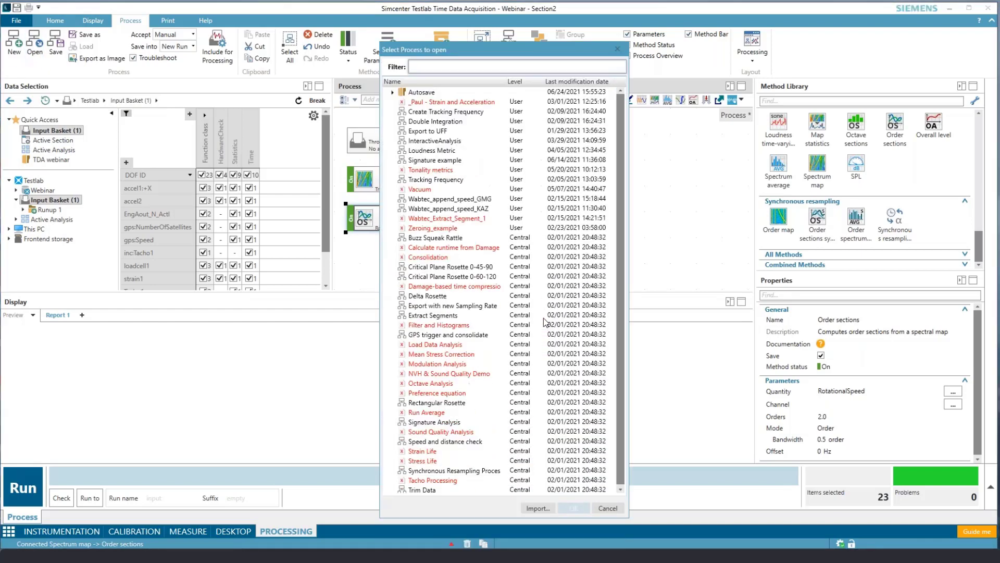
left_click(442, 161)
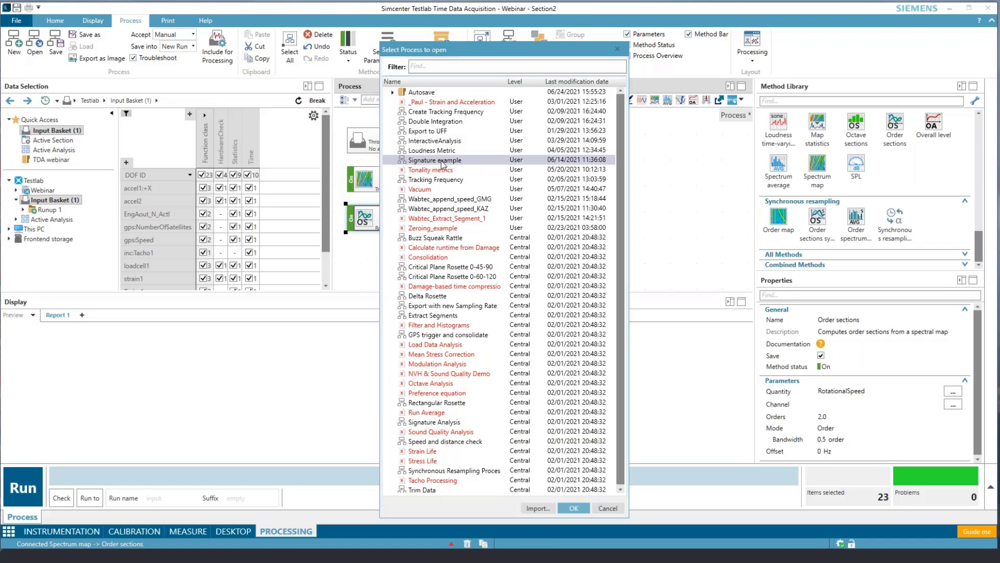
left_click(576, 509)
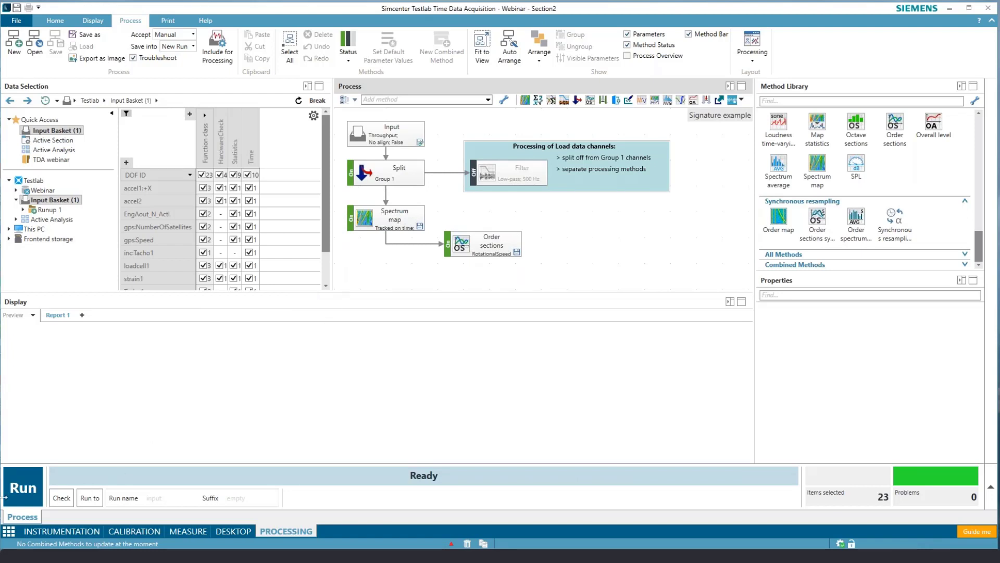
Step: Run the Signature example process on the input data and inspect the parameters of its Order sections method
left_click(19, 488)
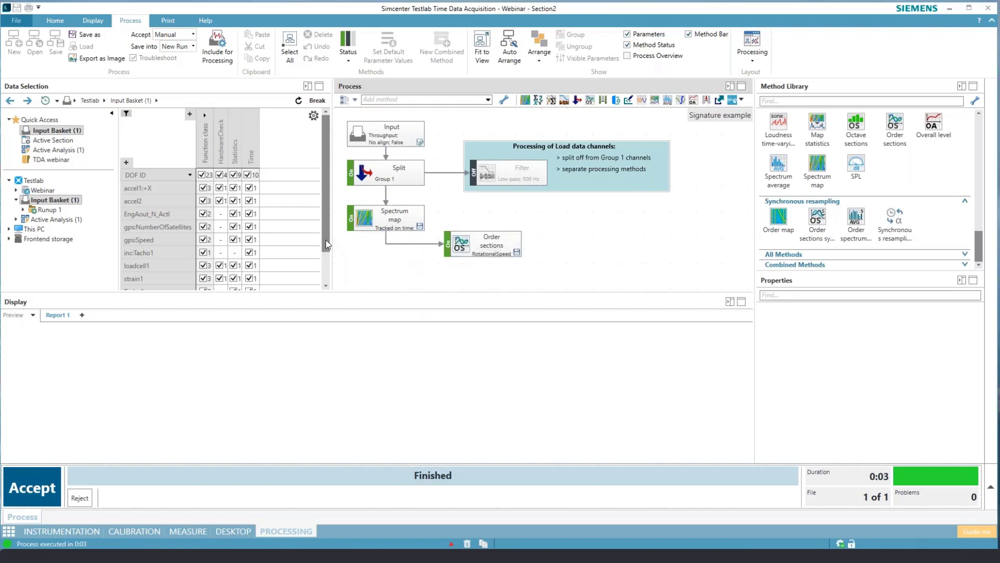
mouse_move(489, 246)
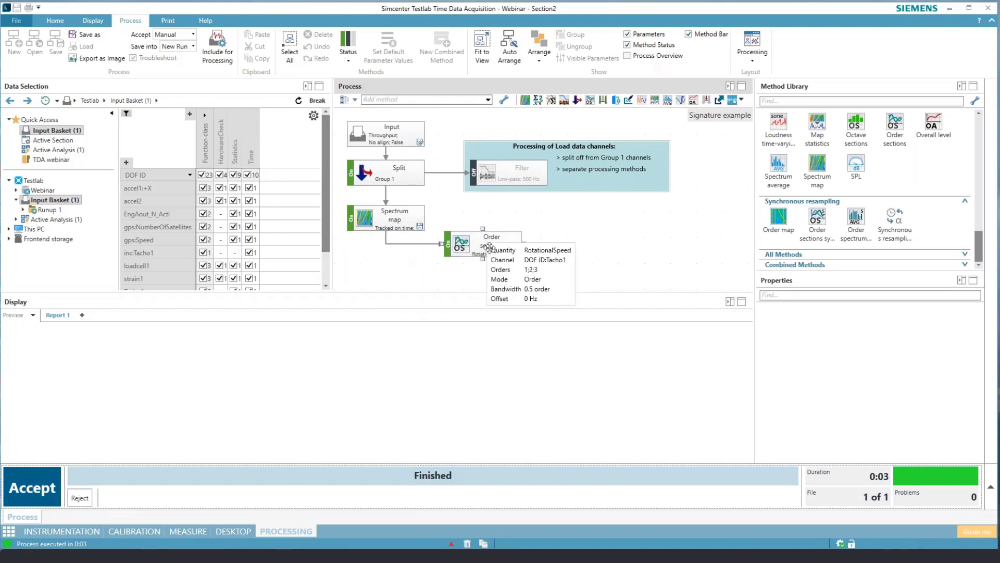
left_click(489, 246)
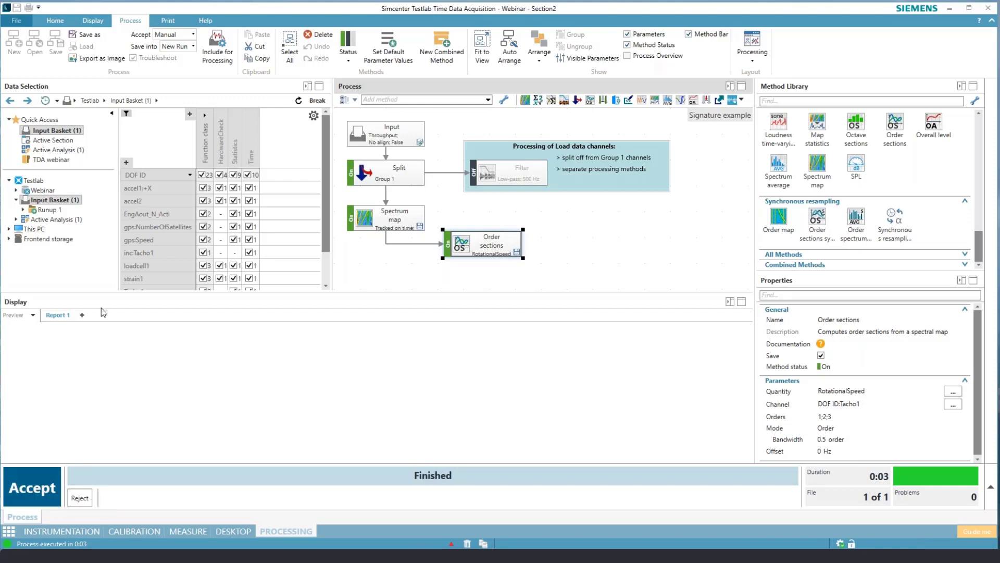
Step: Preview the accel1:+X results in Active Analysis, ending with the AutoPower map and order sections side by side
left_click(53, 221)
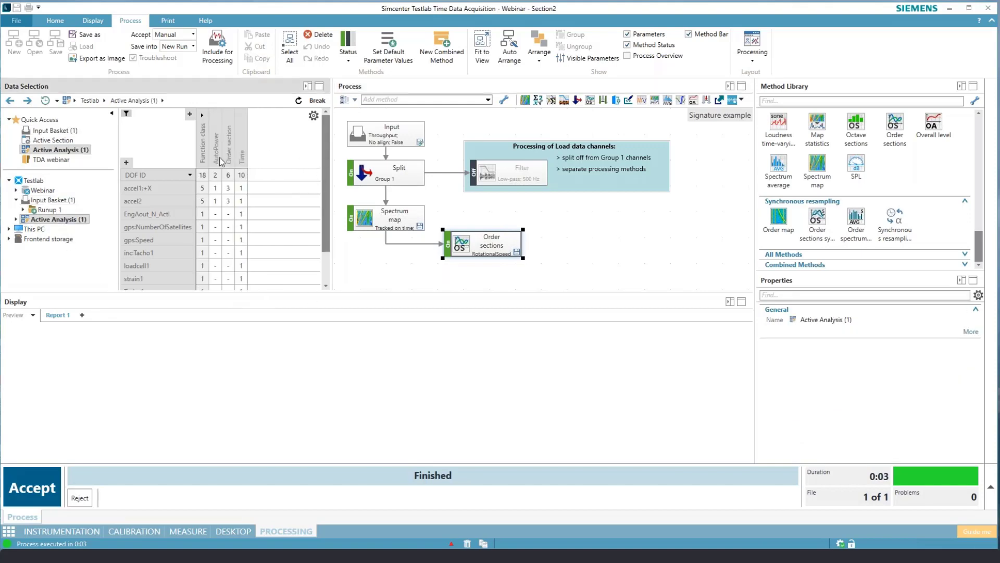
left_click(203, 188)
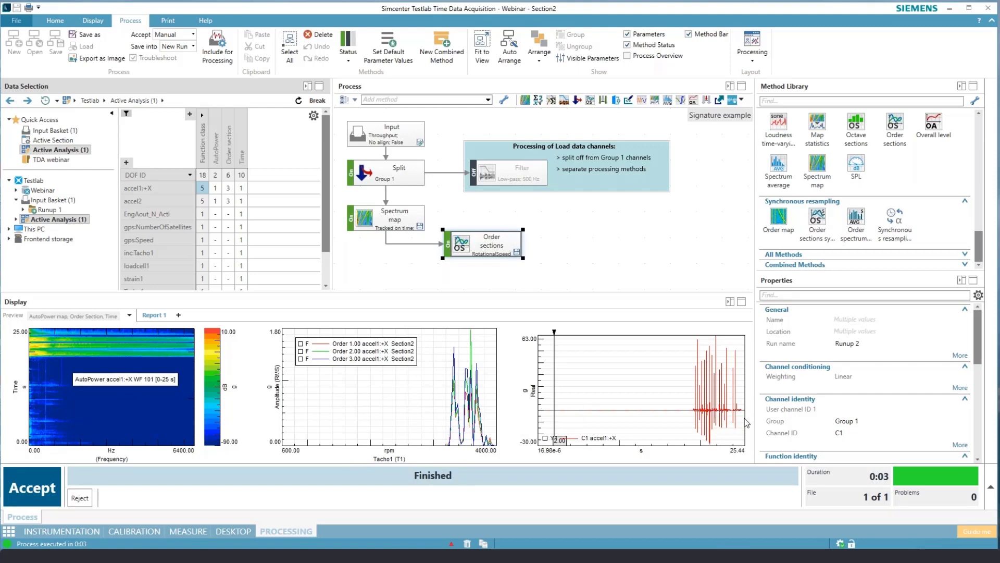
left_click(215, 188)
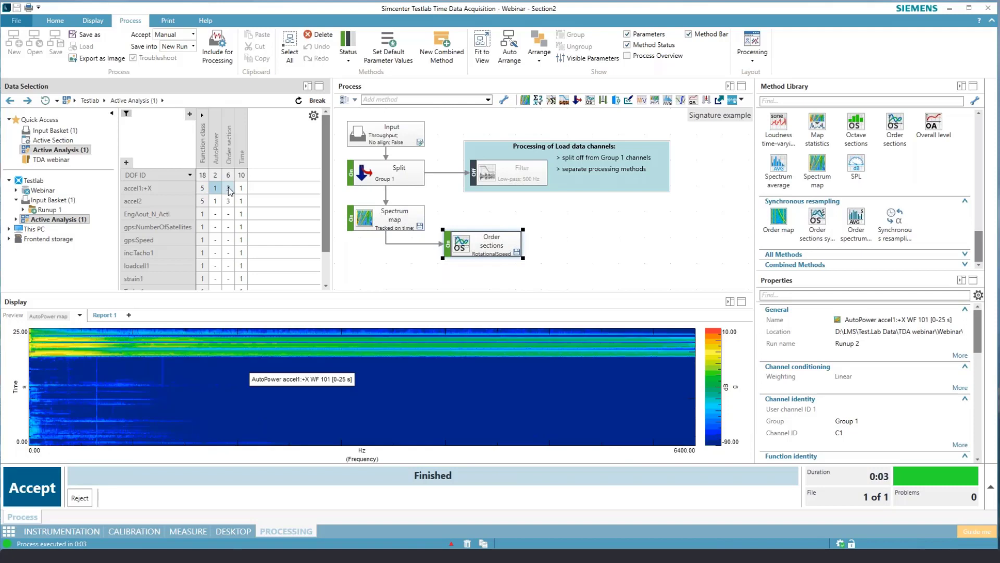
left_click(228, 189, "ctrl")
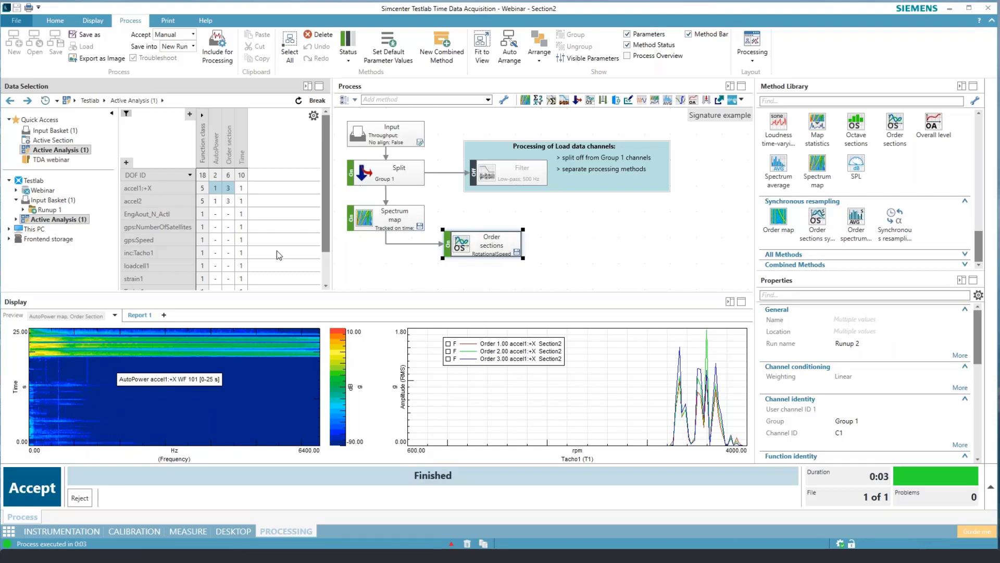
Step: Accept the processing results and expand Section2 of the Webinar project to show its stored runs
left_click(52, 487)
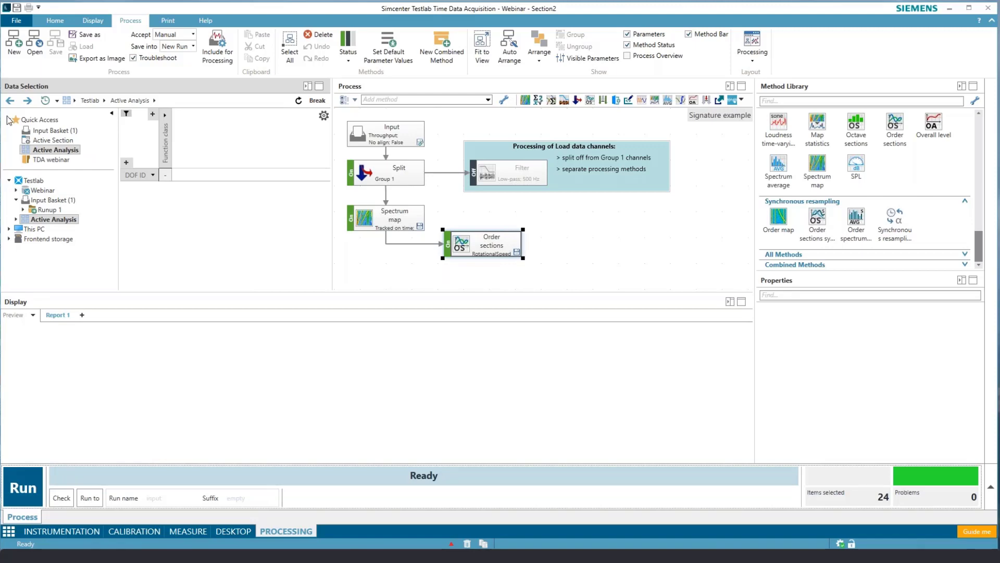
left_click(16, 190)
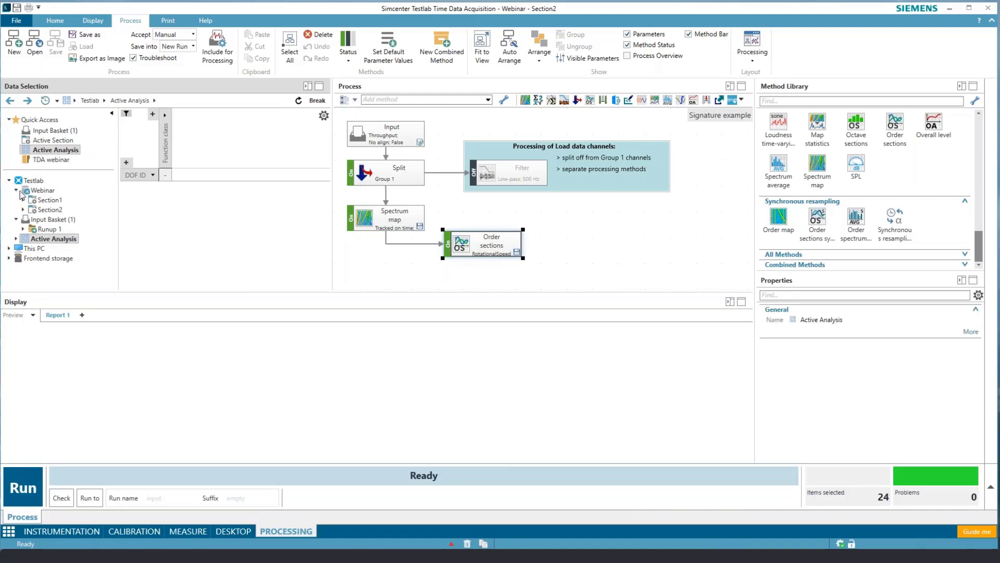
left_click(23, 209)
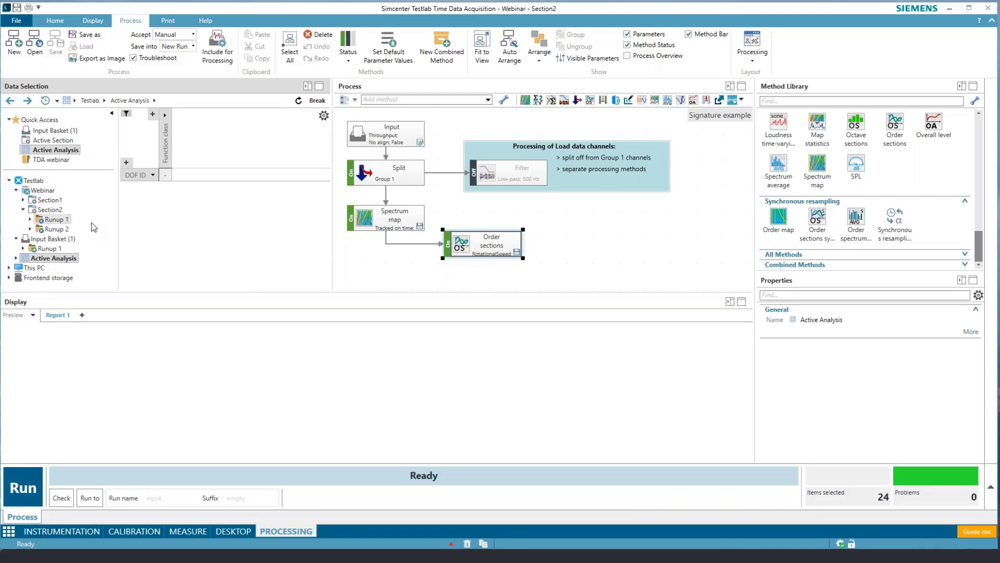